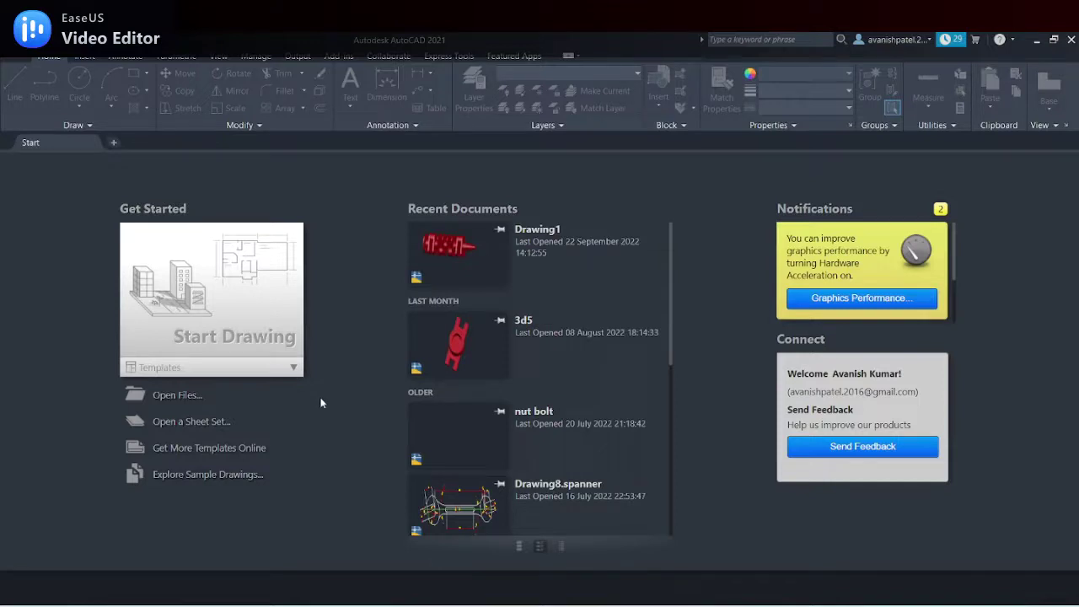
# Start a new blank drawing, Drawing5, and switch to the 3D Modeling workspace
pyautogui.click(249, 315)
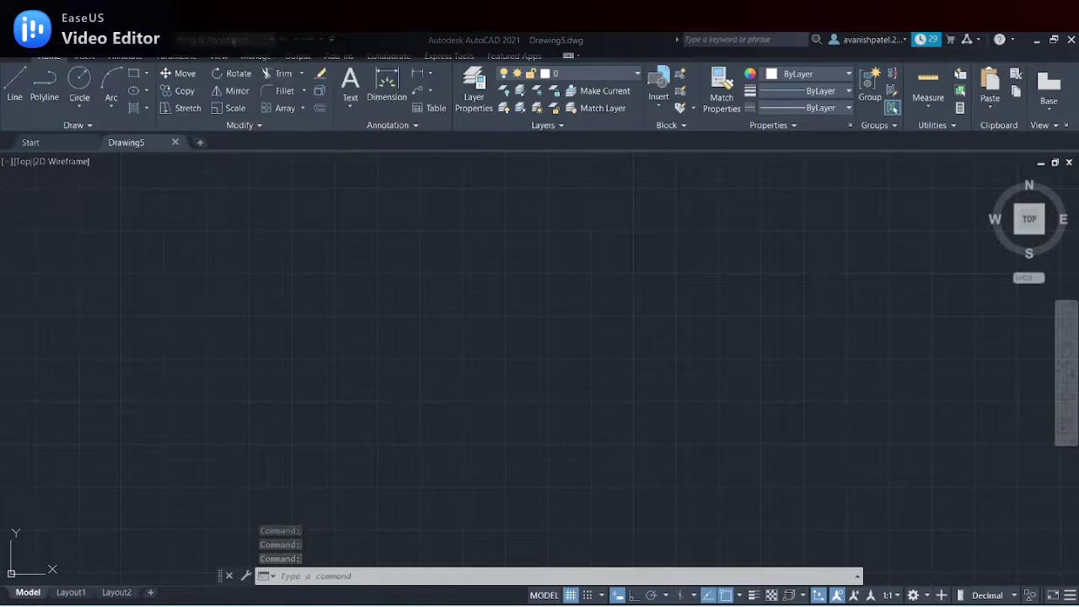
pyautogui.click(231, 40)
pyautogui.click(177, 88)
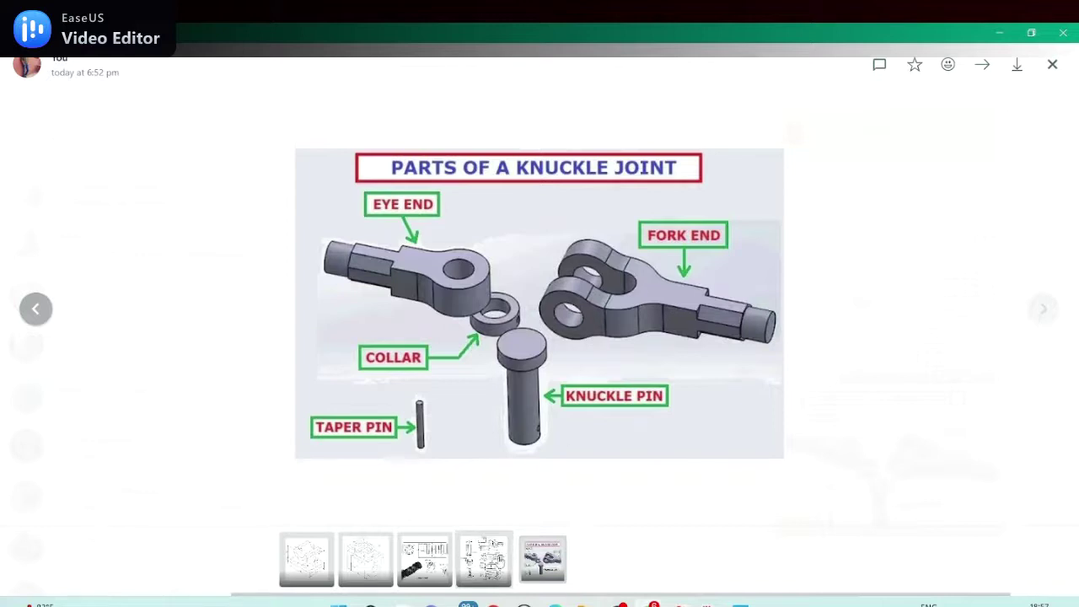
# Show the dimensioned knuckle joint drawing in the WhatsApp media viewer
pyautogui.click(494, 567)
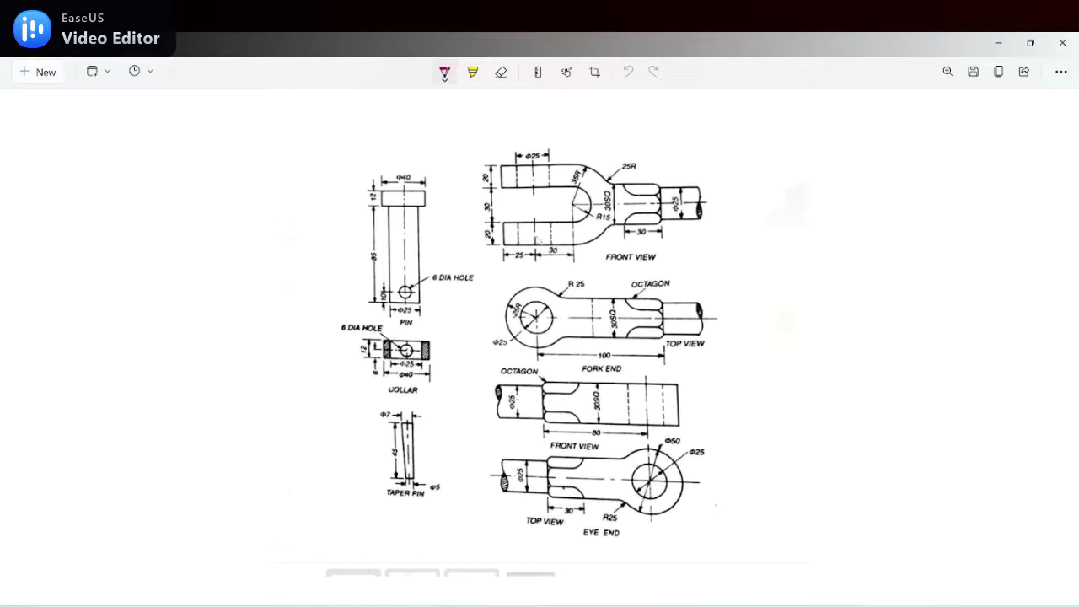
# Mark the fork end's 30, R 25 and 17 dimensions with pen strokes, then return to AutoCAD
pyautogui.moveTo(536, 257); pyautogui.dragTo(666, 263)
pyautogui.moveTo(585, 268); pyautogui.dragTo(597, 275)
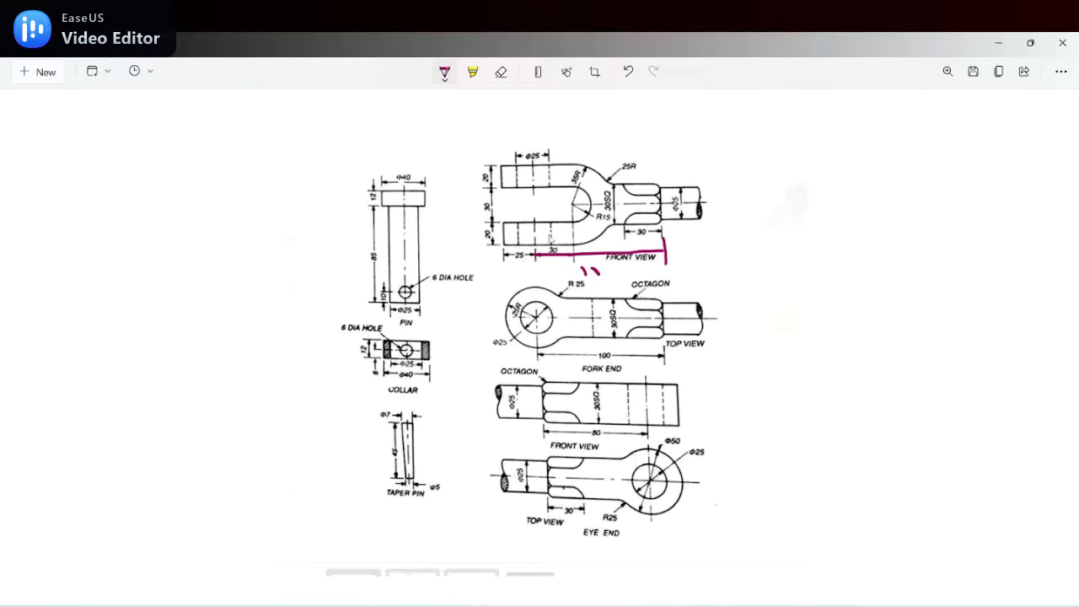
pyautogui.moveTo(524, 272)
pyautogui.mouseDown()
pyautogui.moveTo(530, 287)
pyautogui.moveTo(542, 285)
pyautogui.mouseUp()
pyautogui.moveTo(596, 246)
pyautogui.mouseDown()
pyautogui.moveTo(608, 260)
pyautogui.moveTo(631, 253)
pyautogui.mouseUp()
pyautogui.click(693, 520)
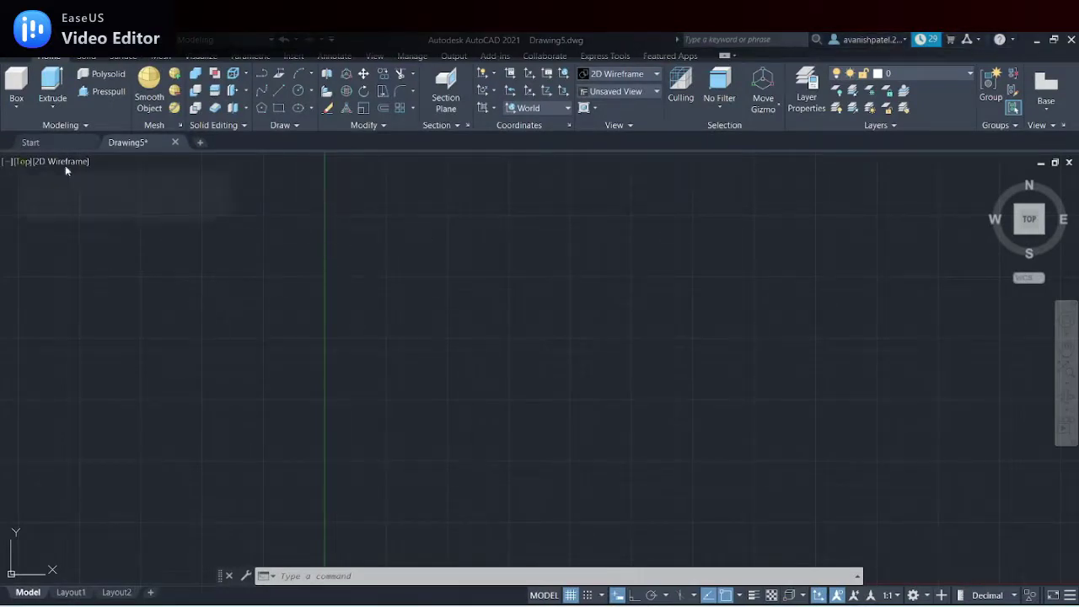
# Switch to the Front view and draw a circle of radius 15
pyautogui.click(615, 93)
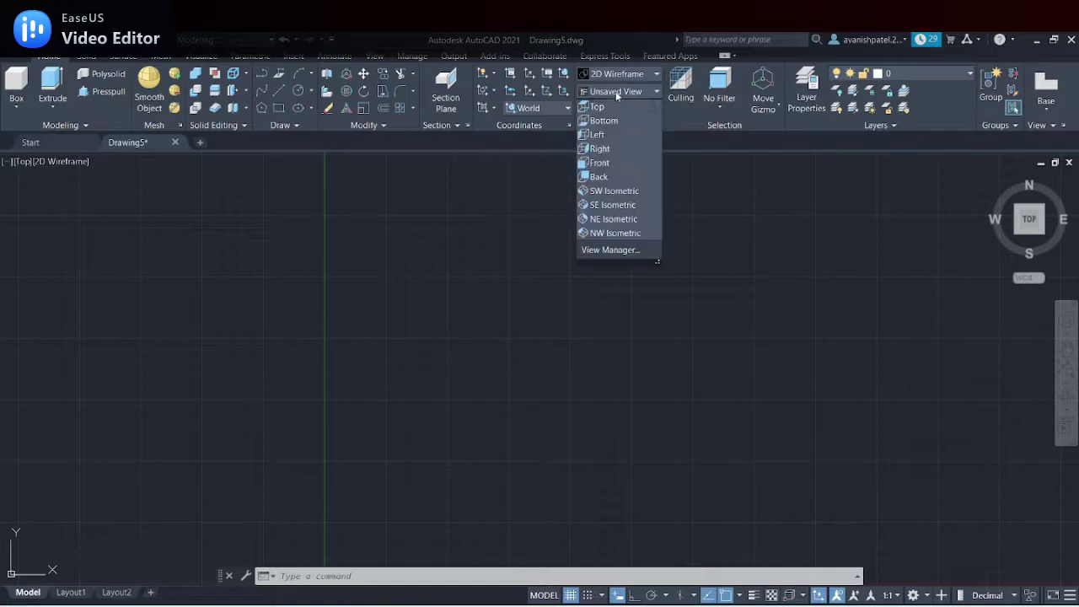
pyautogui.click(600, 163)
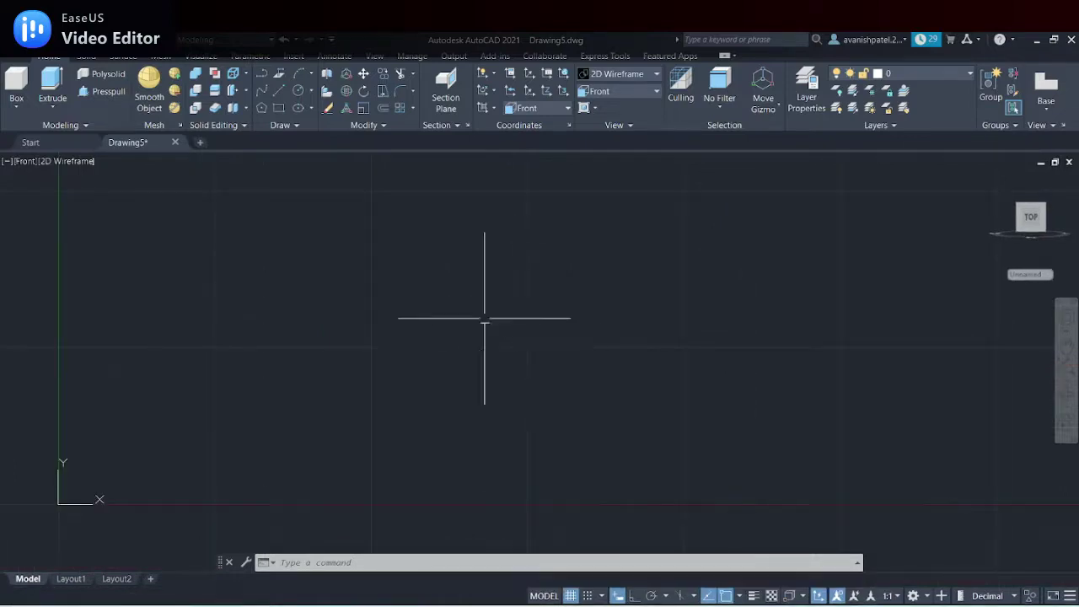
pyautogui.click(297, 90)
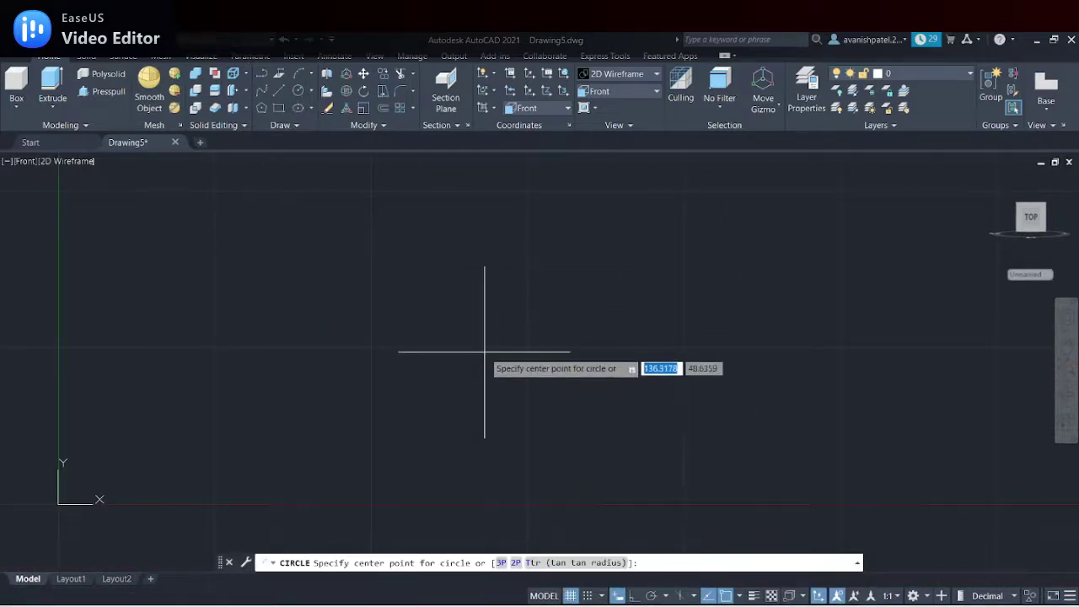
pyautogui.click(485, 350)
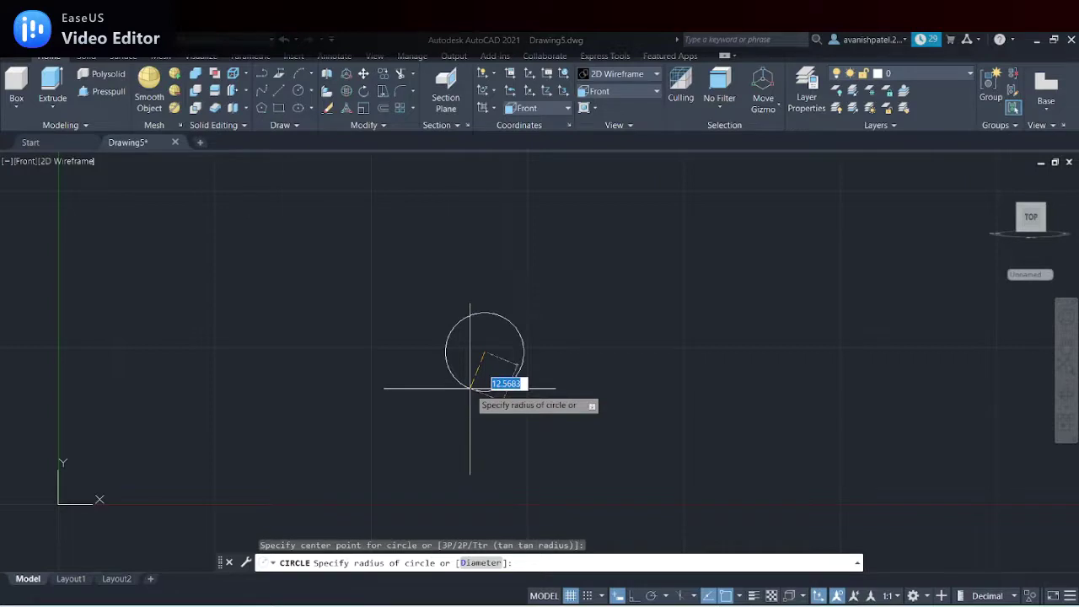
pyautogui.write('15')
pyautogui.press('Return')
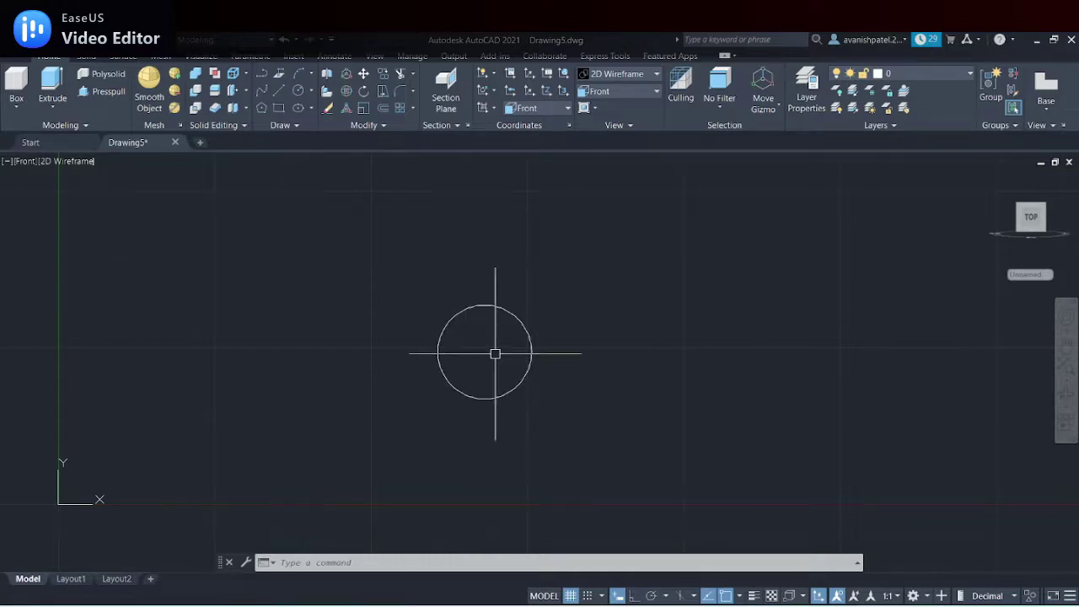
# Draw a concentric circle of radius 35 and turn Ortho on
pyautogui.write('c')
pyautogui.press('Return')
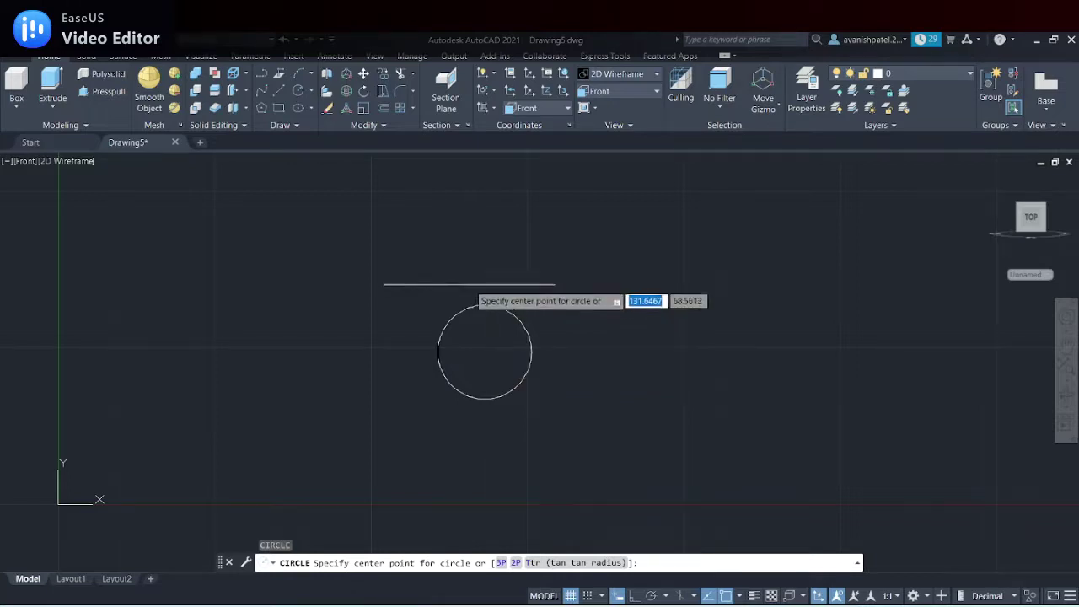
pyautogui.click(483, 352)
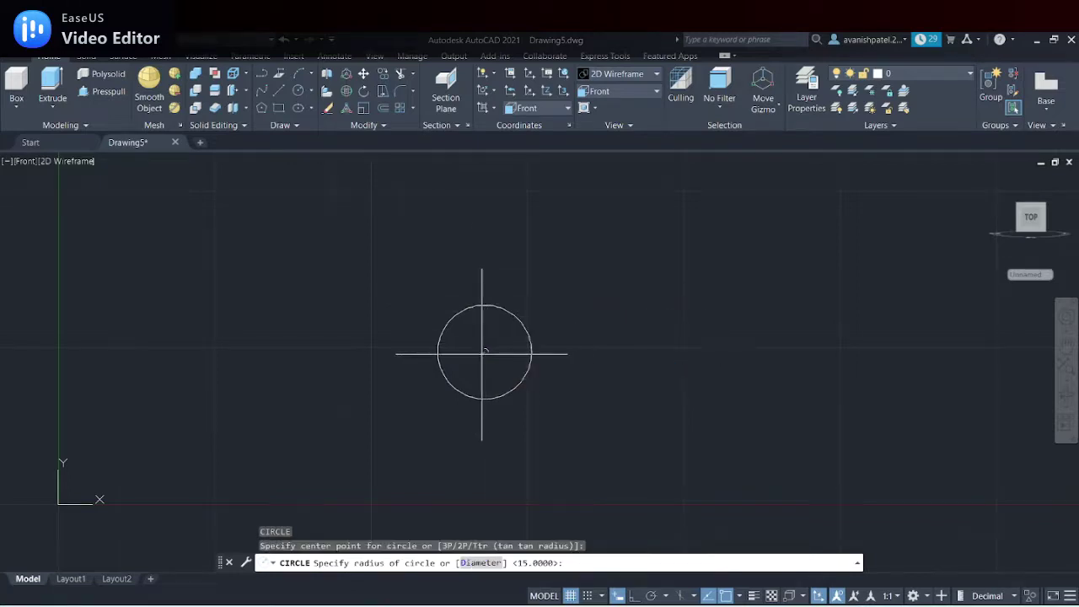
pyautogui.write('35')
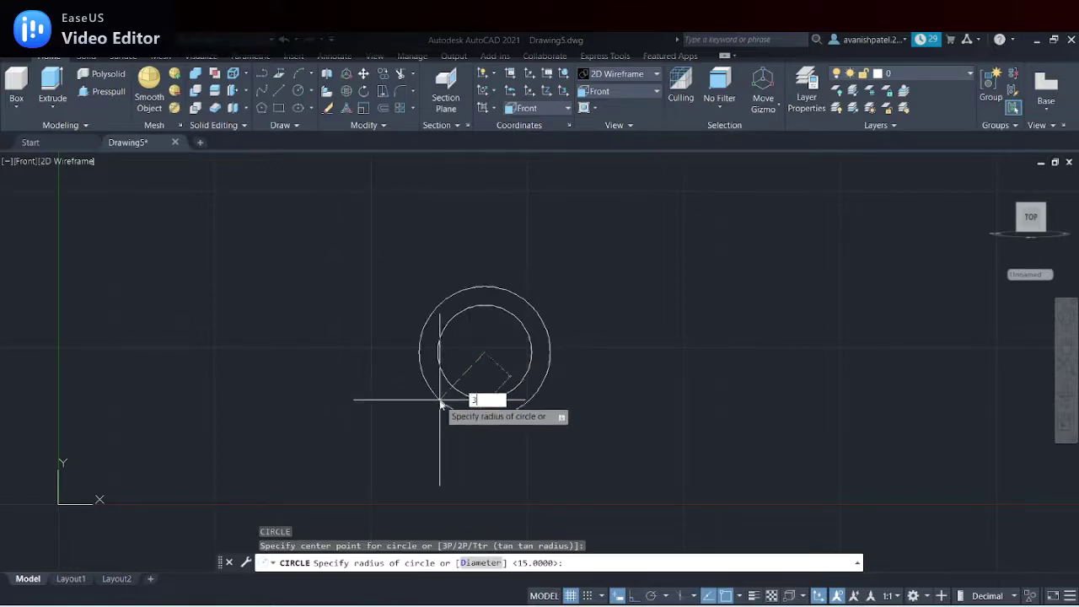
pyautogui.press('Return')
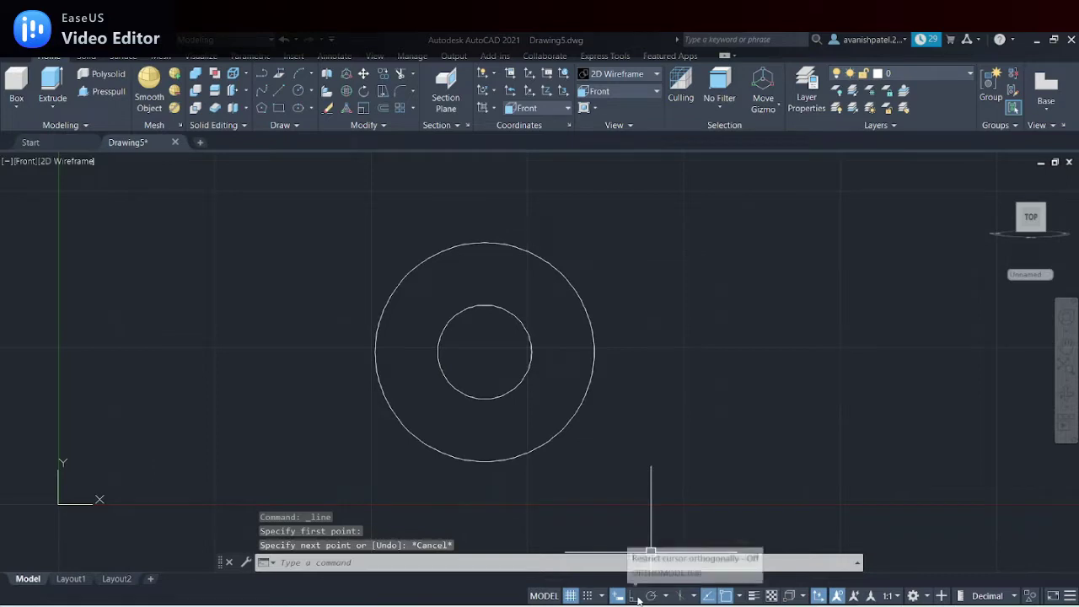
pyautogui.click(637, 595)
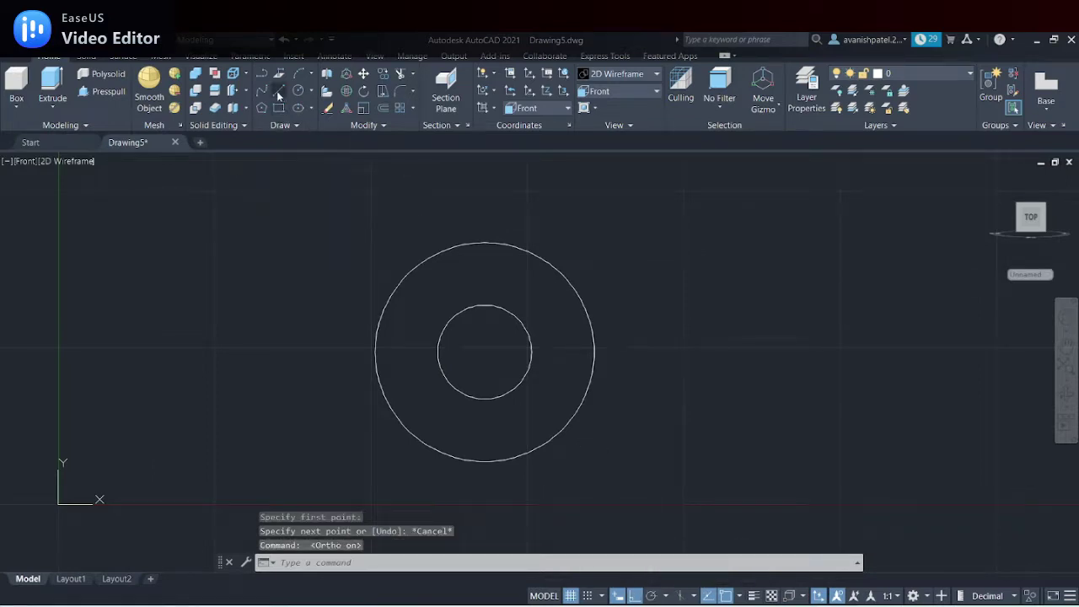
# Draw a vertical line through the circles' centre and a horizontal line from the centre rightward
pyautogui.click(263, 74)
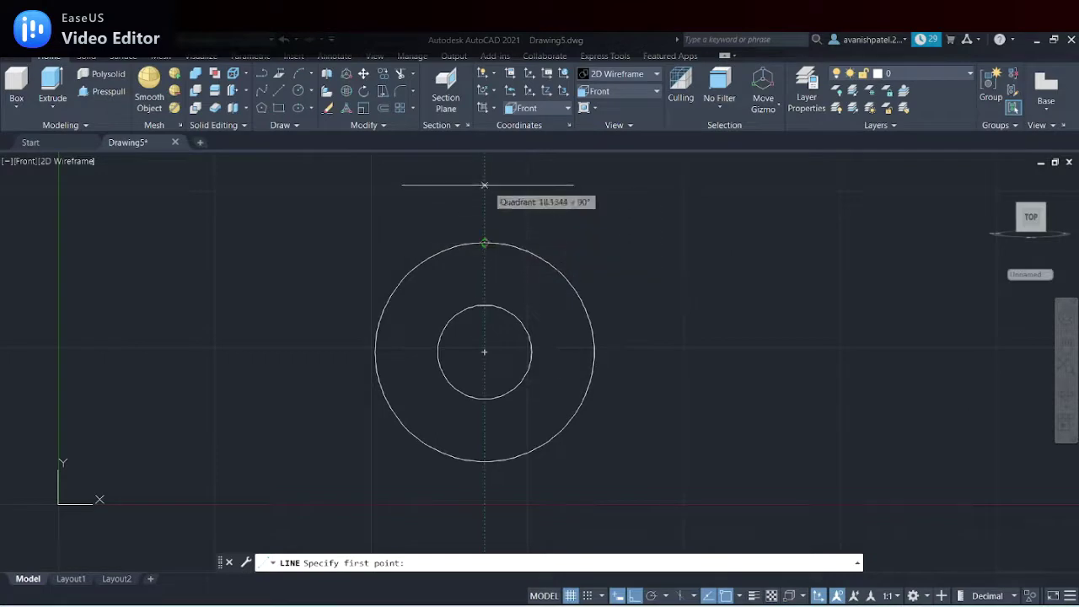
pyautogui.click(484, 185)
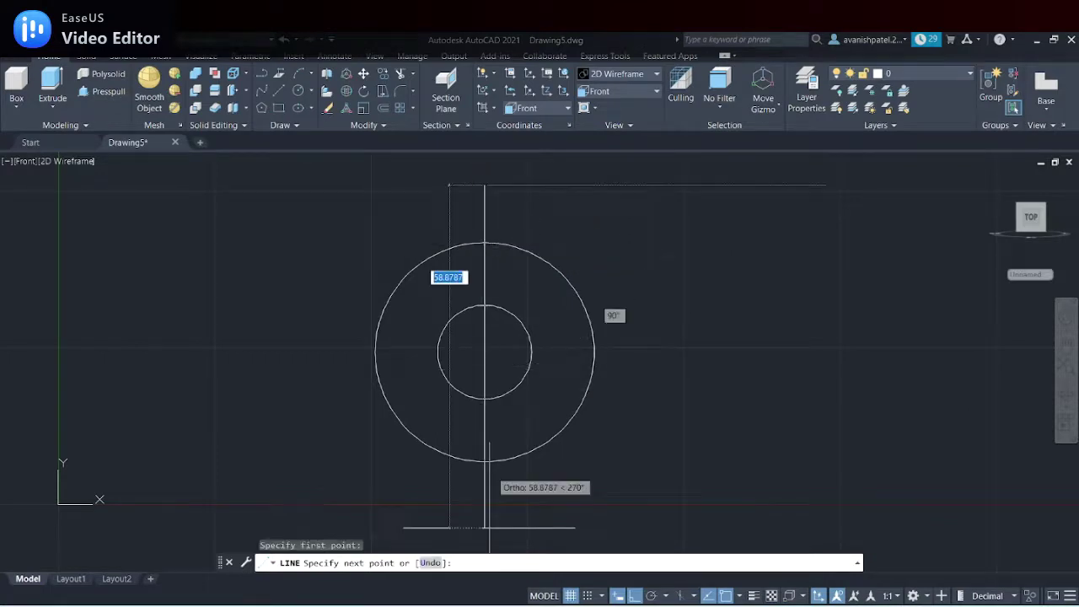
pyautogui.click(484, 538)
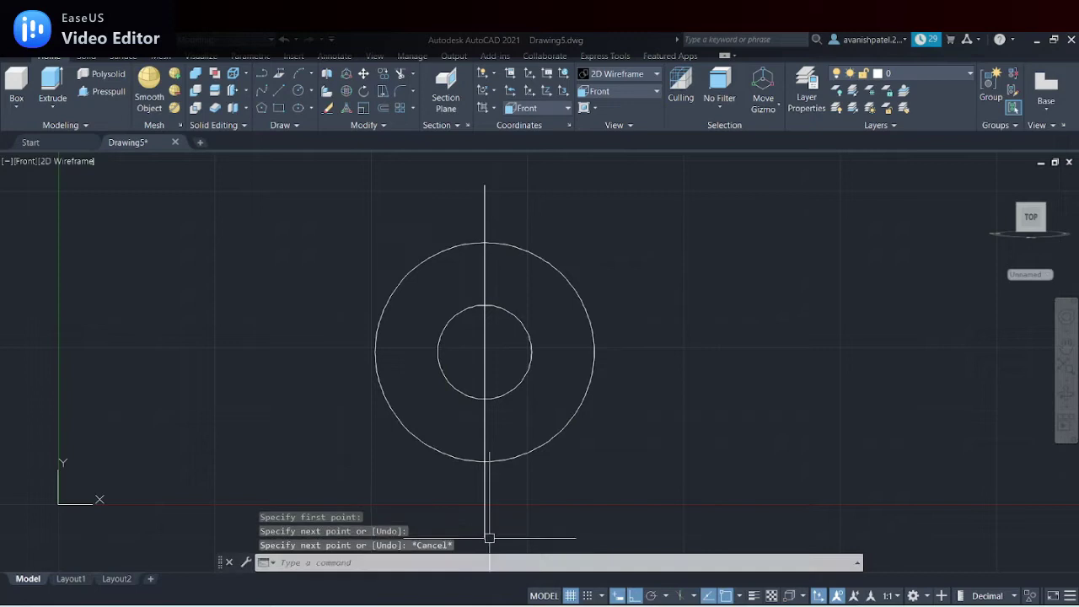
pyautogui.press('Return')
pyautogui.press('Return')
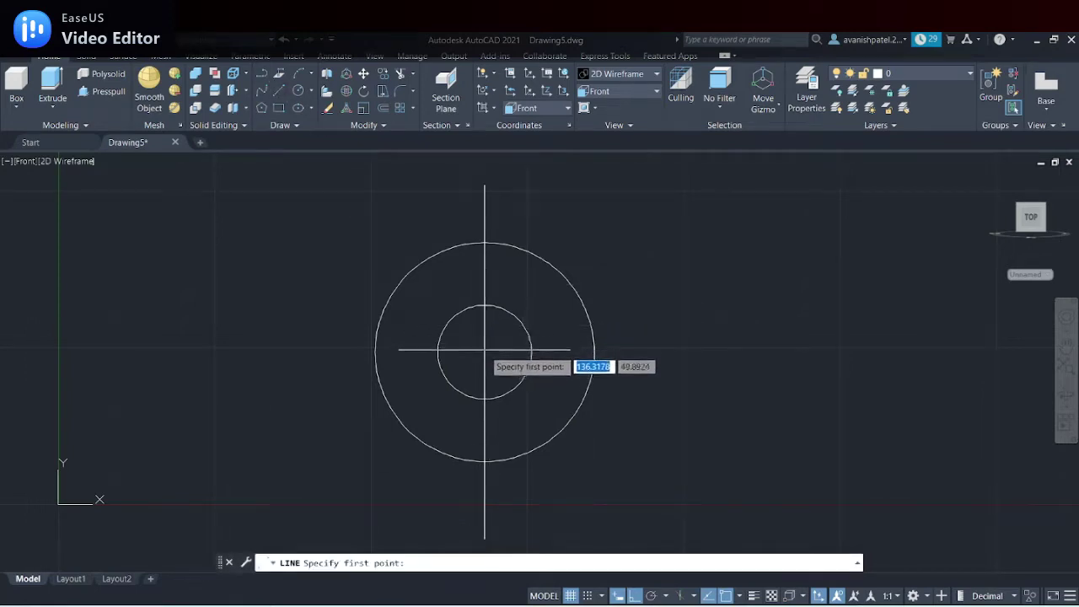
pyautogui.click(485, 352)
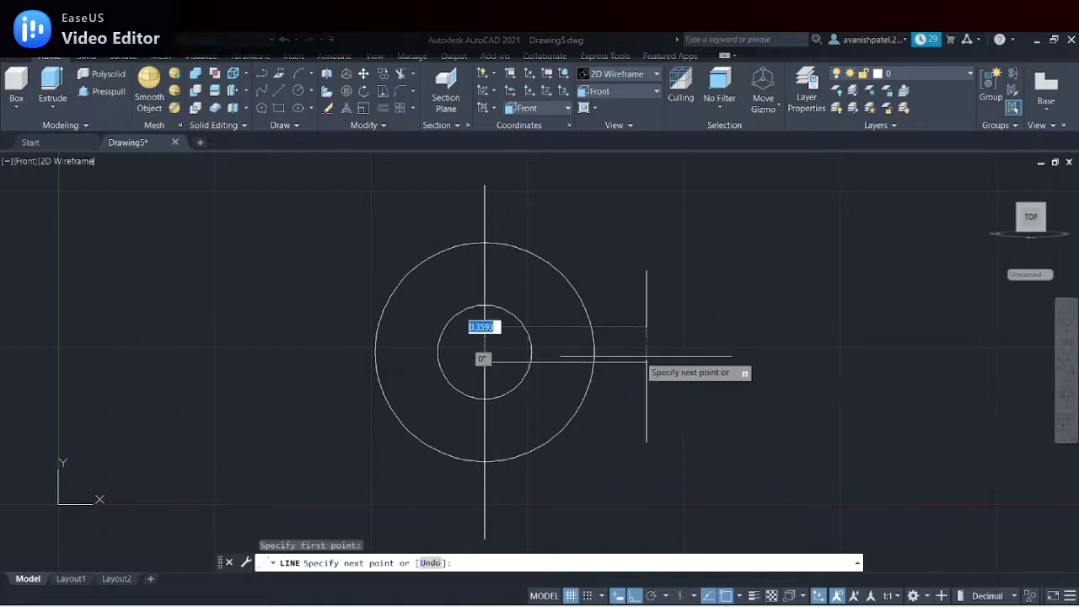
pyautogui.click(803, 361)
pyautogui.press('Escape')
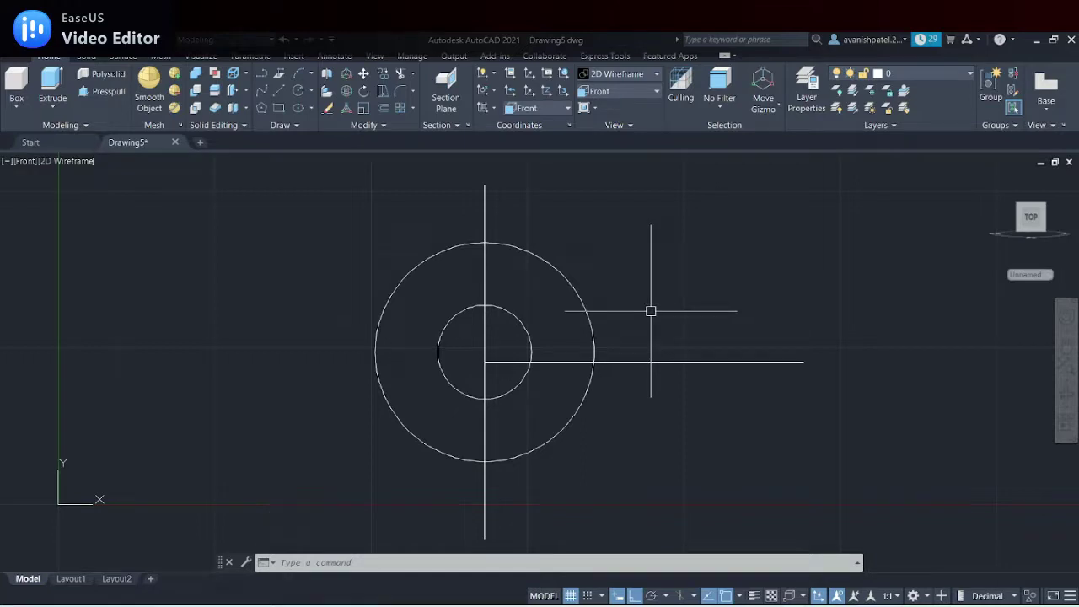
pyautogui.write('o')
pyautogui.press('Return')
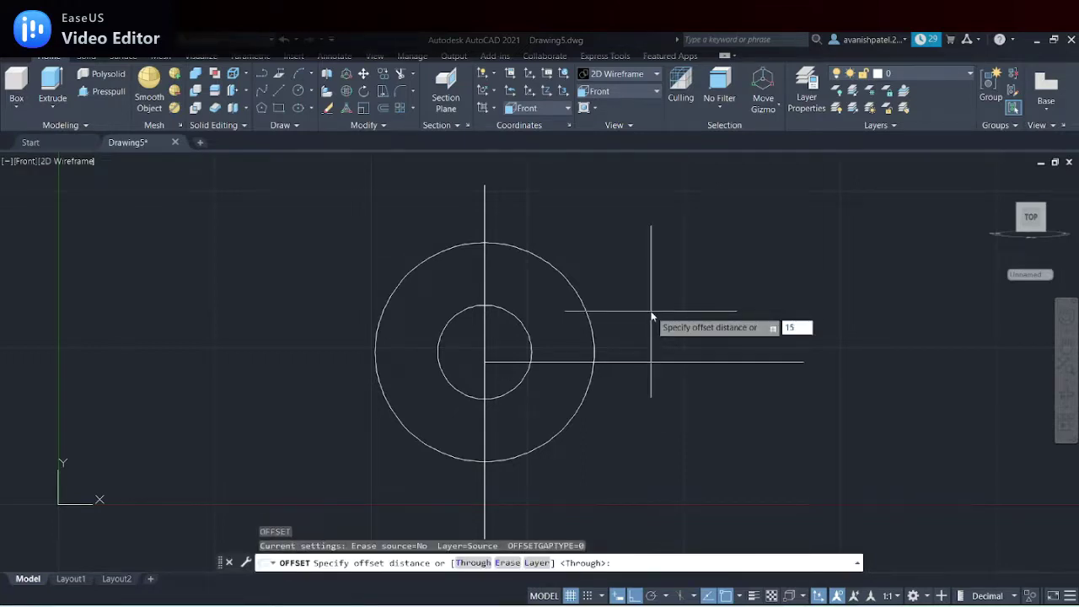
# Offset the horizontal line 15 to each side and the vertical centre line 70 right
pyautogui.press('Return')
pyautogui.click(655, 362)
pyautogui.click(673, 314)
pyautogui.click(666, 362)
pyautogui.click(667, 379)
pyautogui.click(667, 408)
pyautogui.click(485, 353)
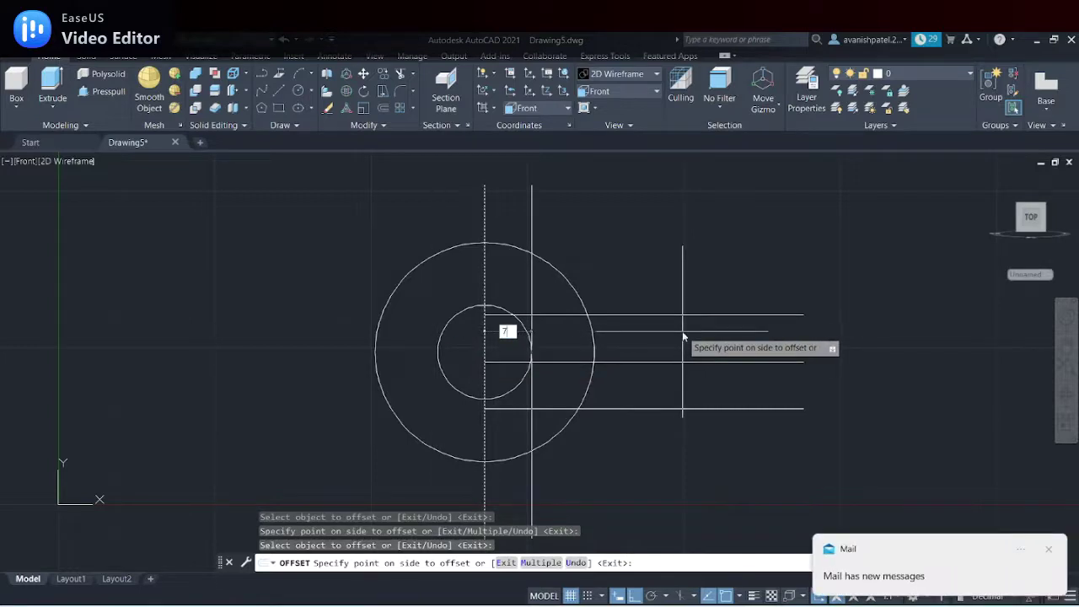
pyautogui.press('Return')
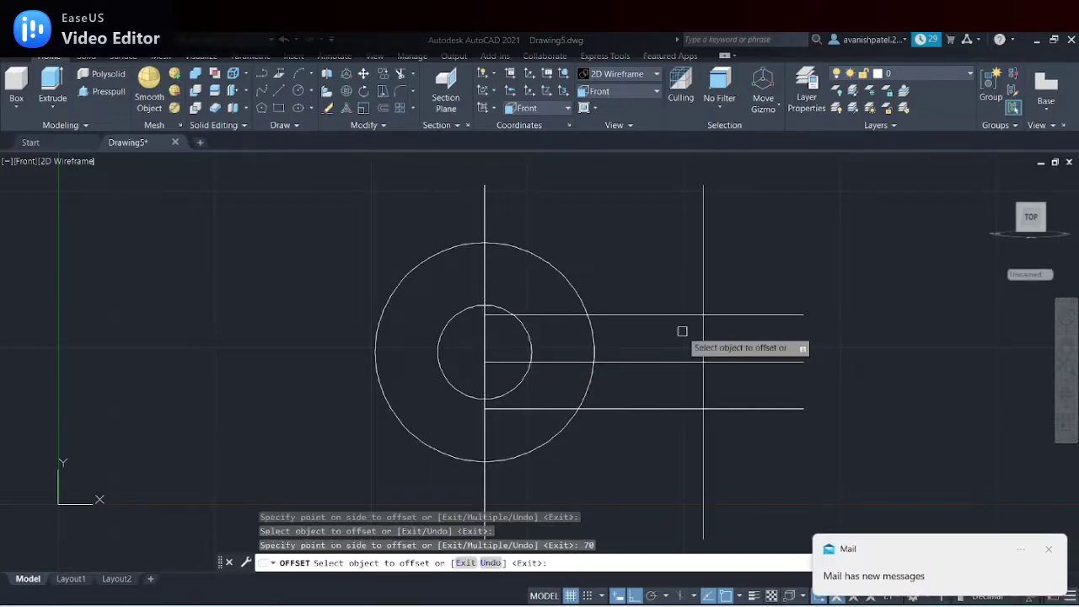
pyautogui.rightClick(627, 240)
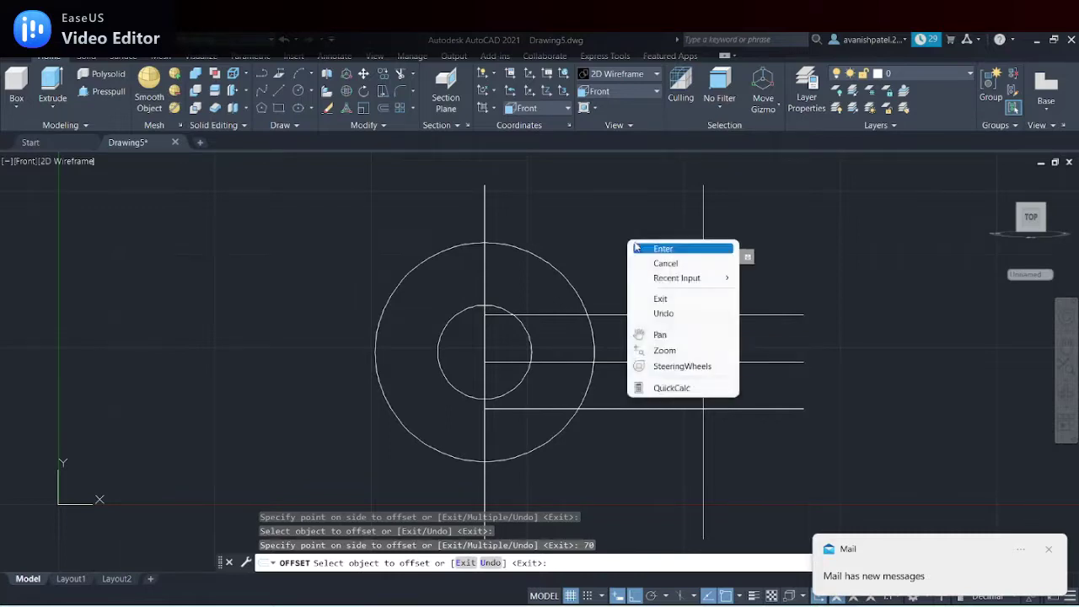
pyautogui.click(642, 247)
# Trim the overhanging line ends and inner arcs to form the rectangular rod stub
pyautogui.write('tr')
pyautogui.press('Return')
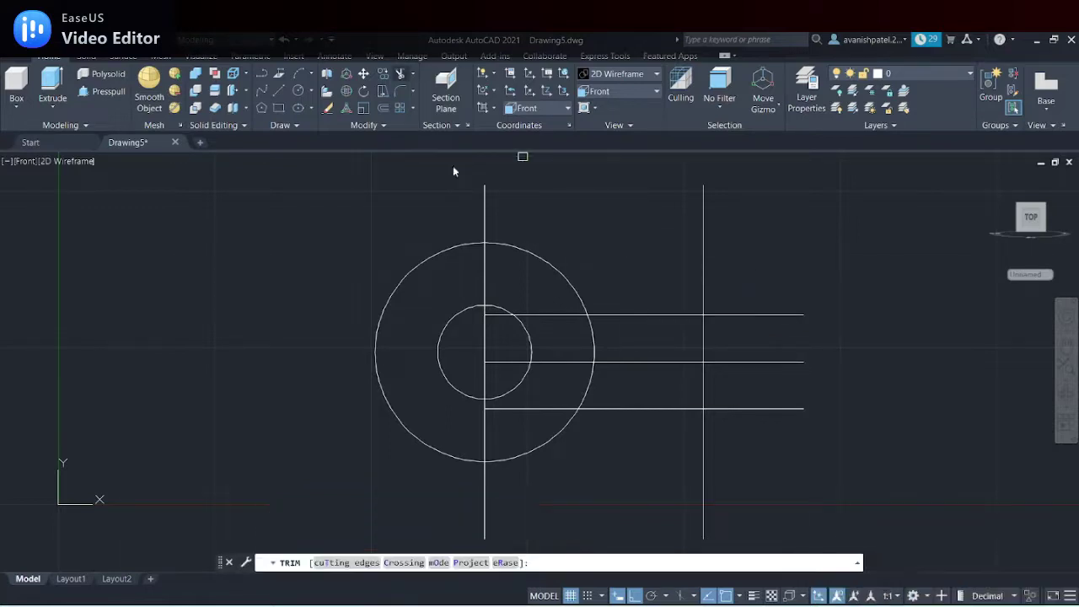
pyautogui.click(702, 284)
pyautogui.click(721, 315)
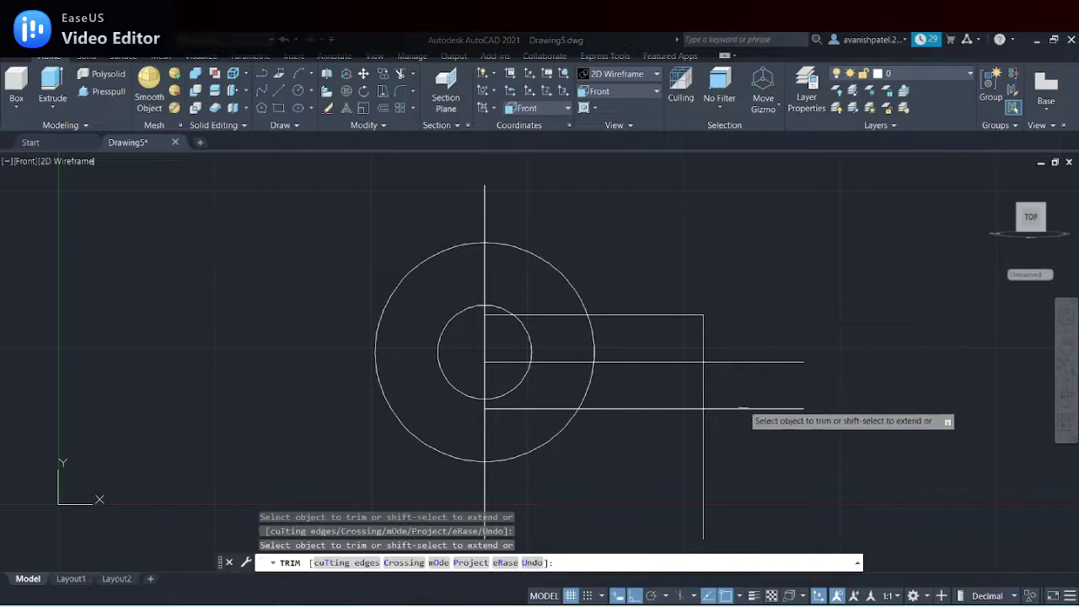
pyautogui.moveTo(740, 317)
pyautogui.mouseDown()
pyautogui.moveTo(530, 430)
pyautogui.moveTo(518, 410)
pyautogui.mouseUp()
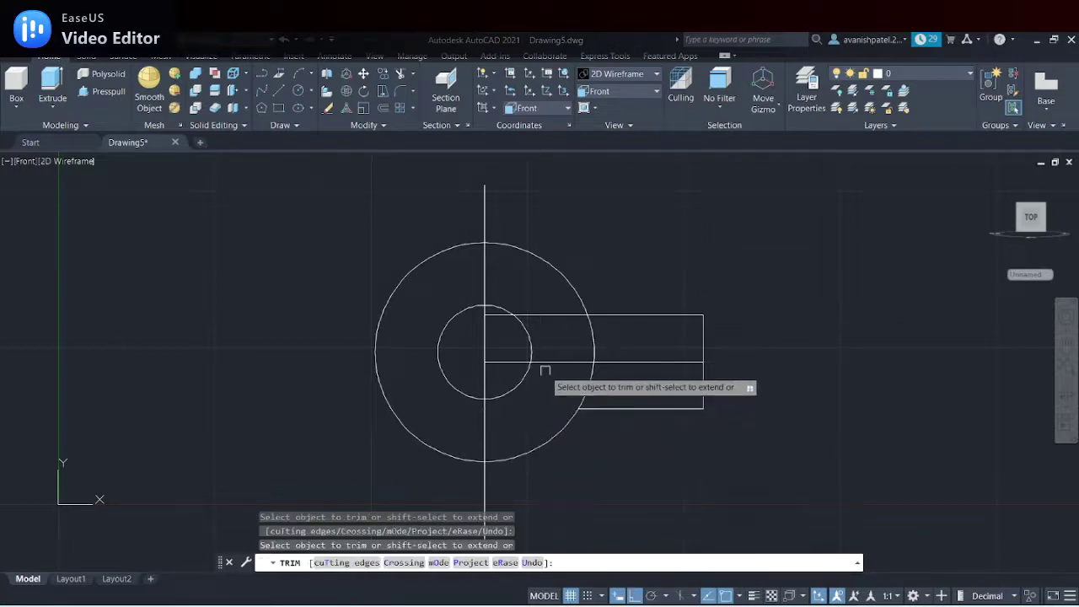
pyautogui.click(549, 363)
pyautogui.click(558, 315)
pyautogui.click(621, 360)
pyautogui.click(595, 353)
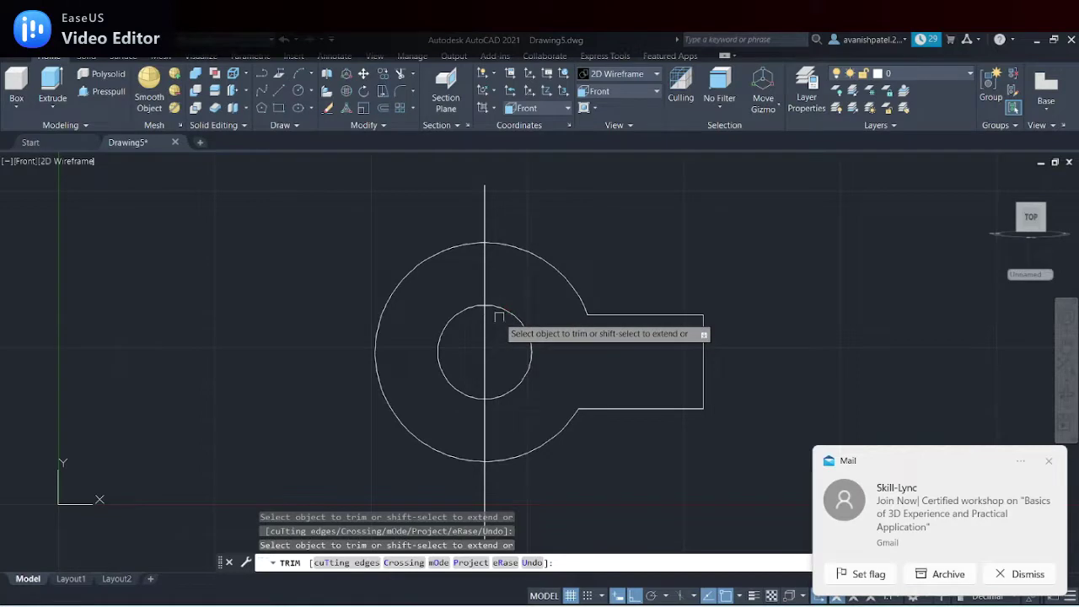
# Trim away the left halves of both circles and the vertical construction line
pyautogui.click(464, 309)
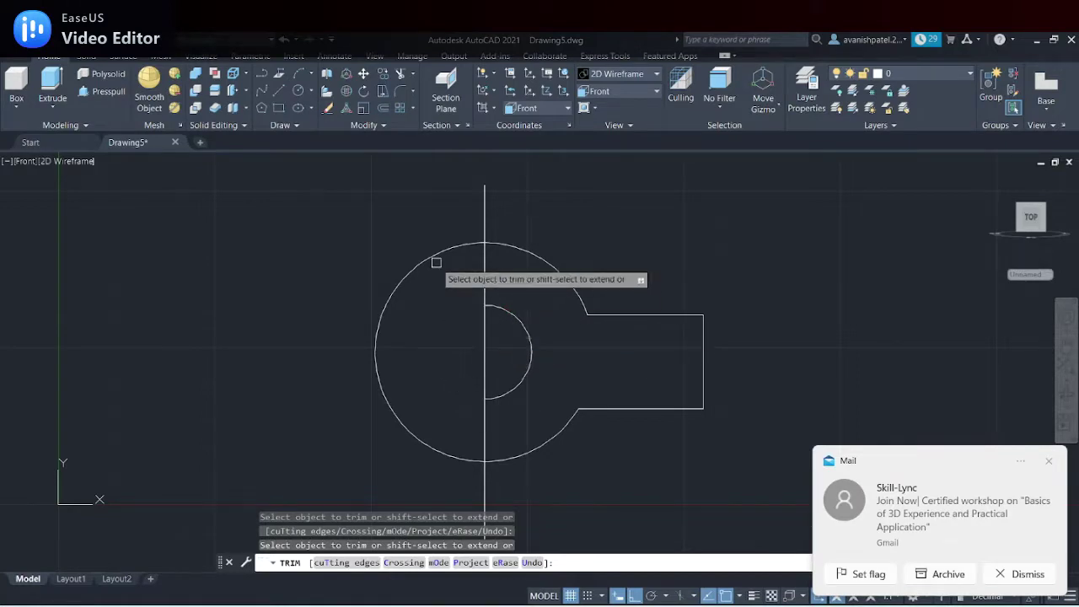
pyautogui.click(436, 262)
pyautogui.click(483, 217)
pyautogui.click(483, 268)
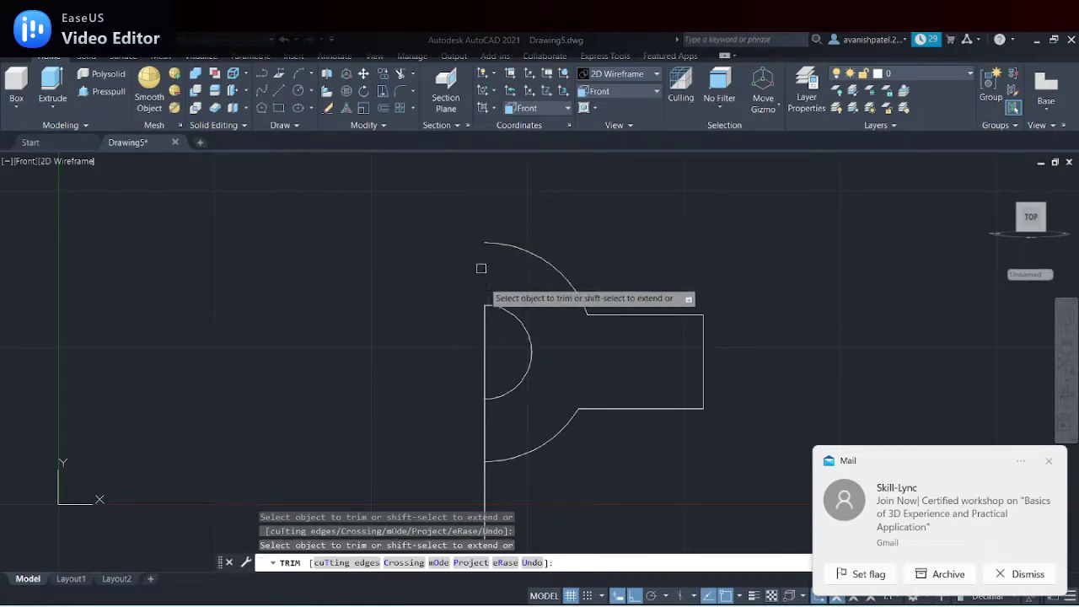
pyautogui.click(484, 434)
pyautogui.click(484, 487)
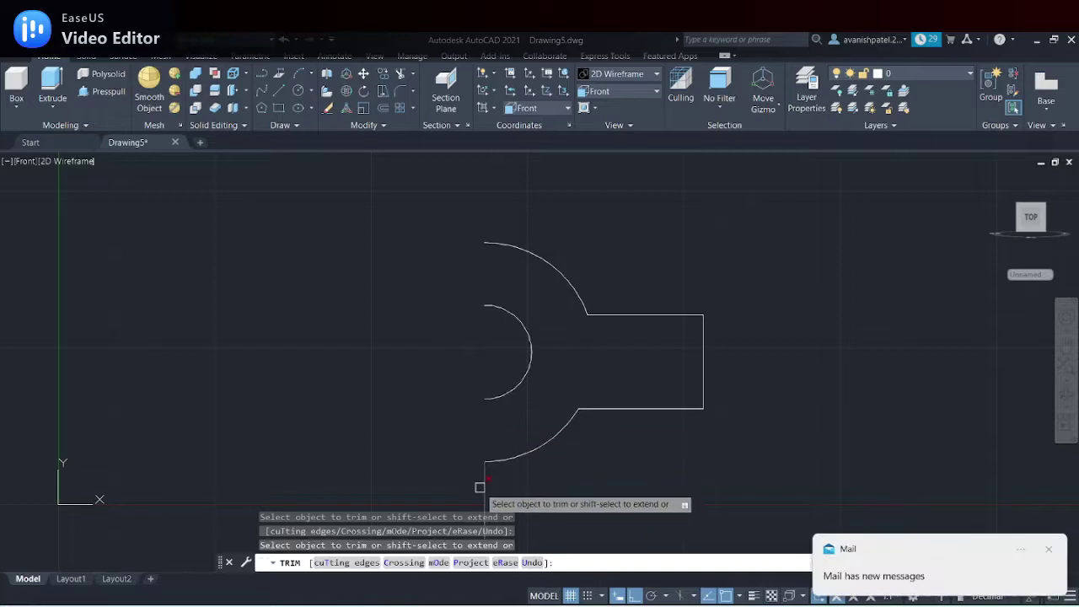
pyautogui.rightClick(435, 351)
pyautogui.click(455, 358)
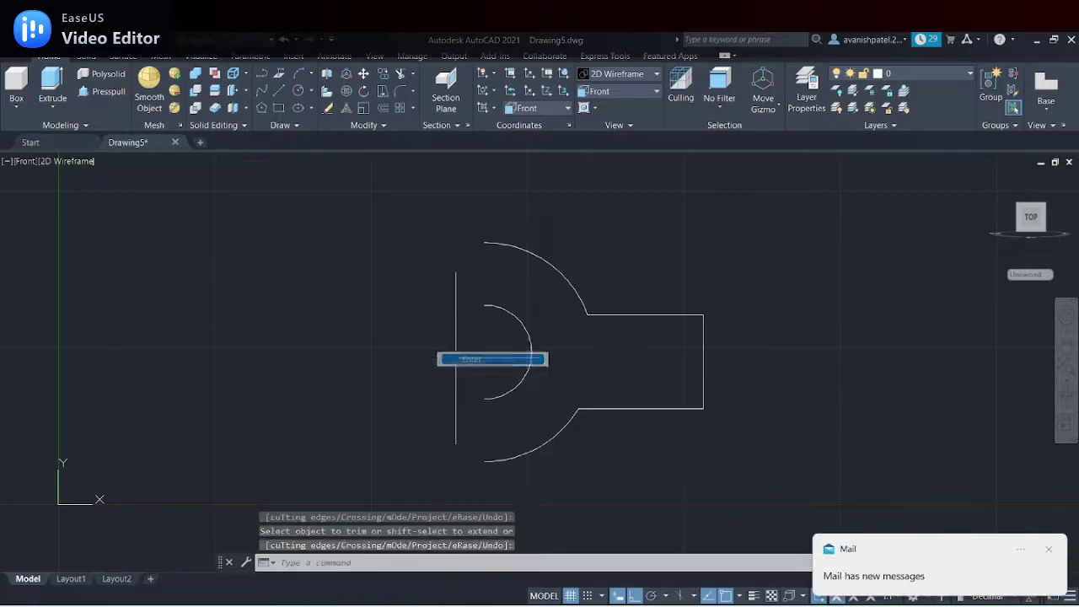
pyautogui.click(281, 92)
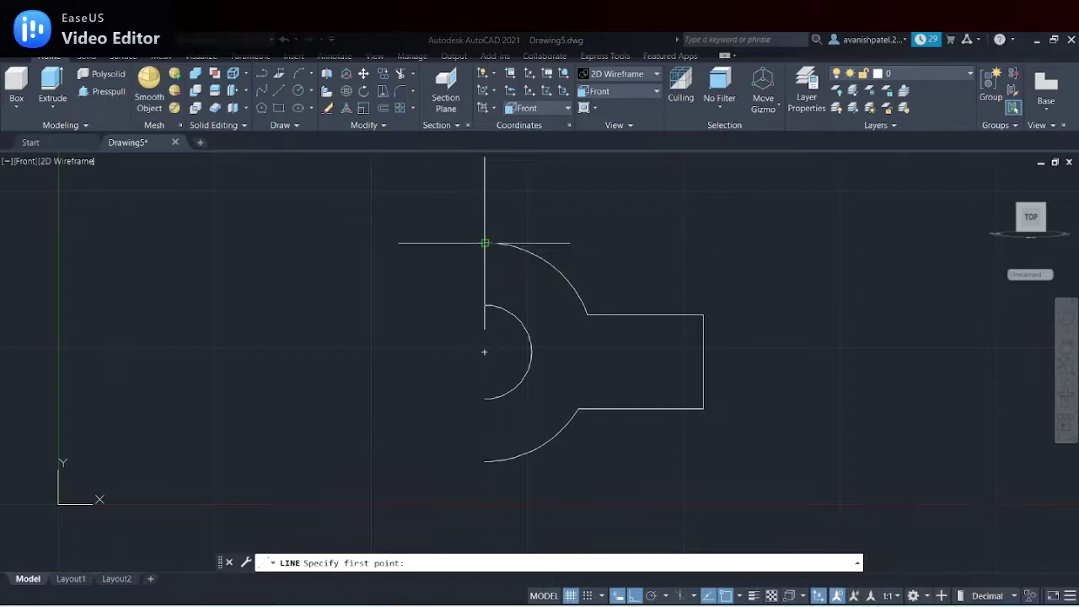
# Draw the upper prong with a 55-unit edge and 20-unit end, closing to the inner arc
pyautogui.click(485, 243)
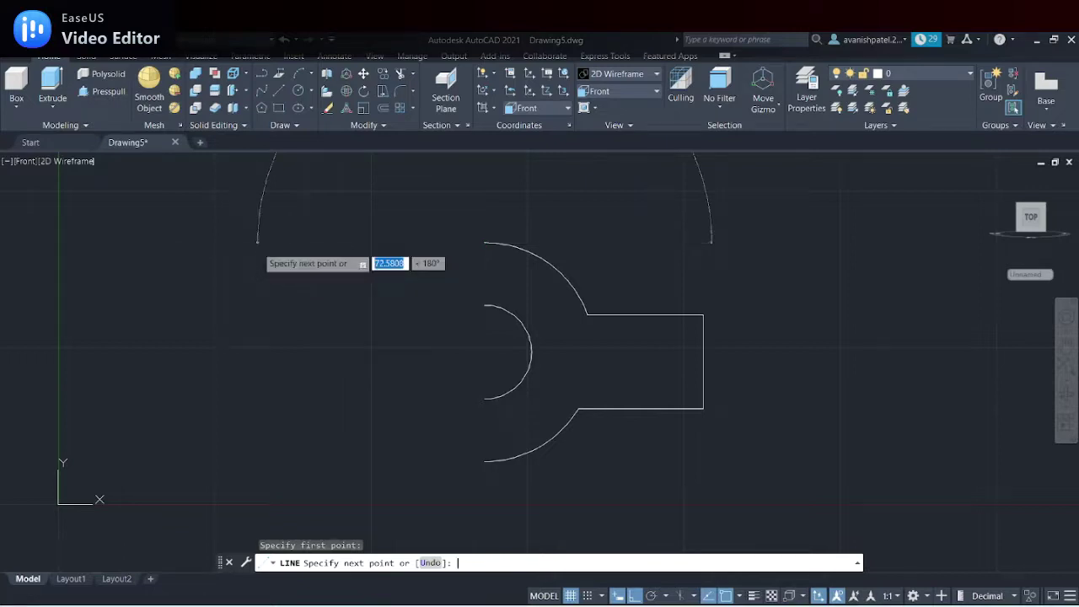
pyautogui.press('Escape')
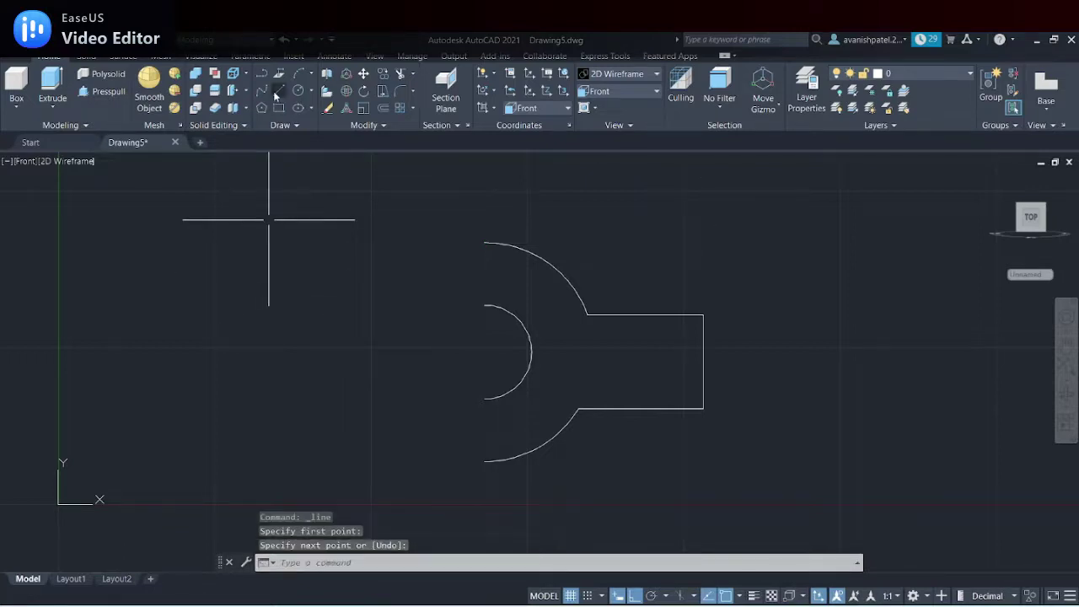
pyautogui.click(262, 74)
pyautogui.click(485, 243)
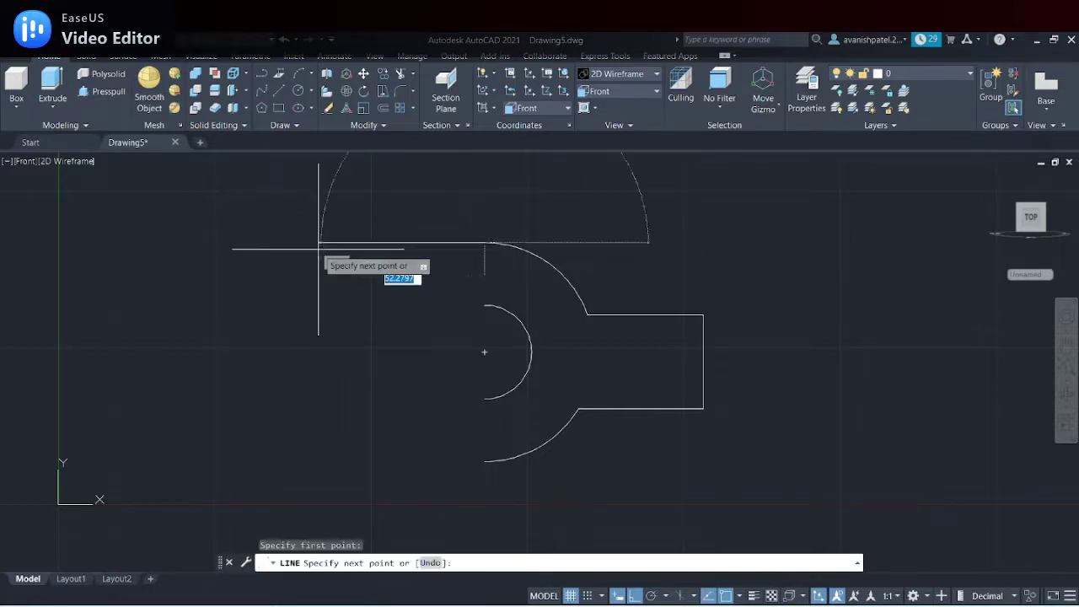
pyautogui.write('55')
pyautogui.press('Return')
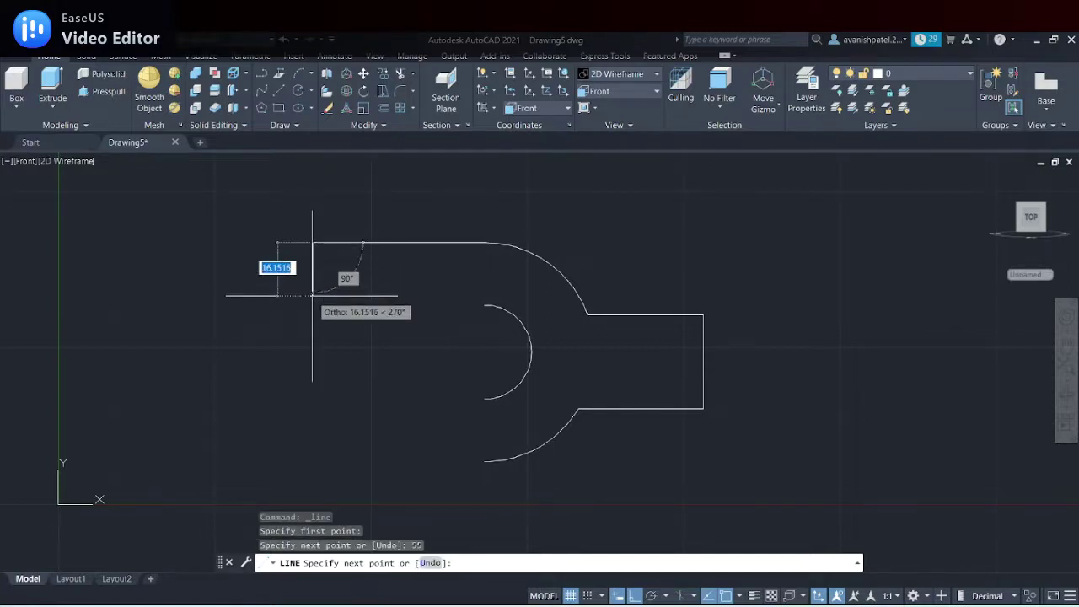
pyautogui.write('20')
pyautogui.press('Return')
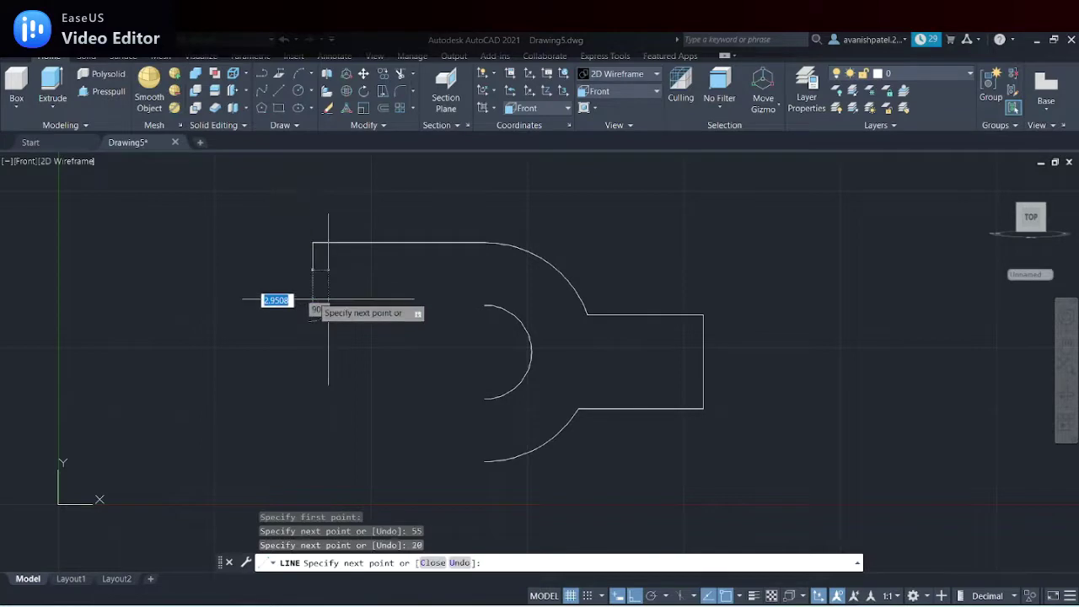
pyautogui.click(482, 305)
pyautogui.press('Escape')
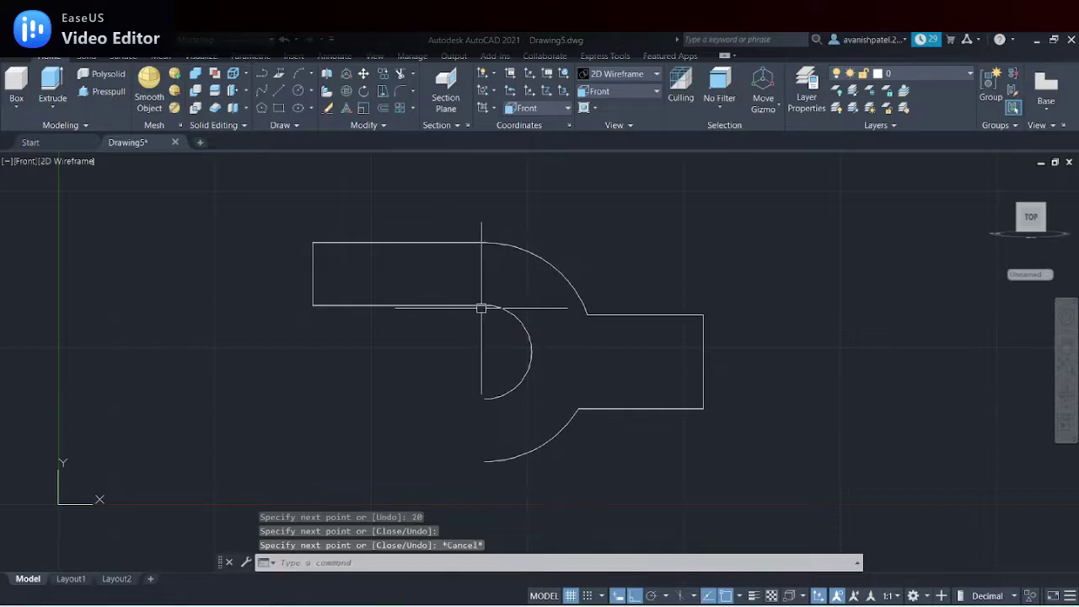
# Draw the lower prong from the inner arc with 55, 20 and 5 unit segments
pyautogui.press('Return')
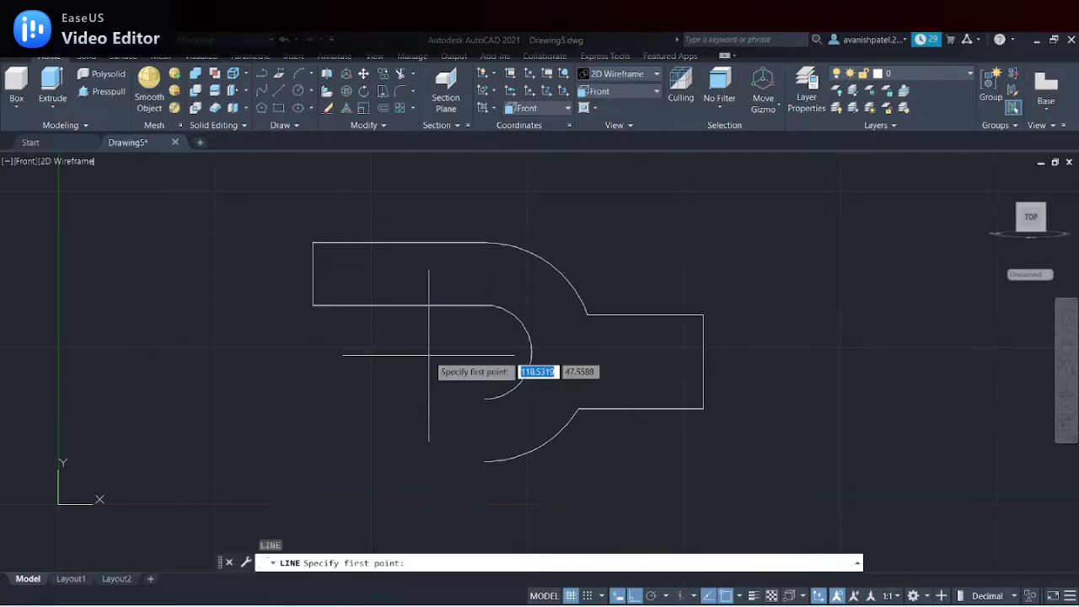
pyautogui.click(483, 398)
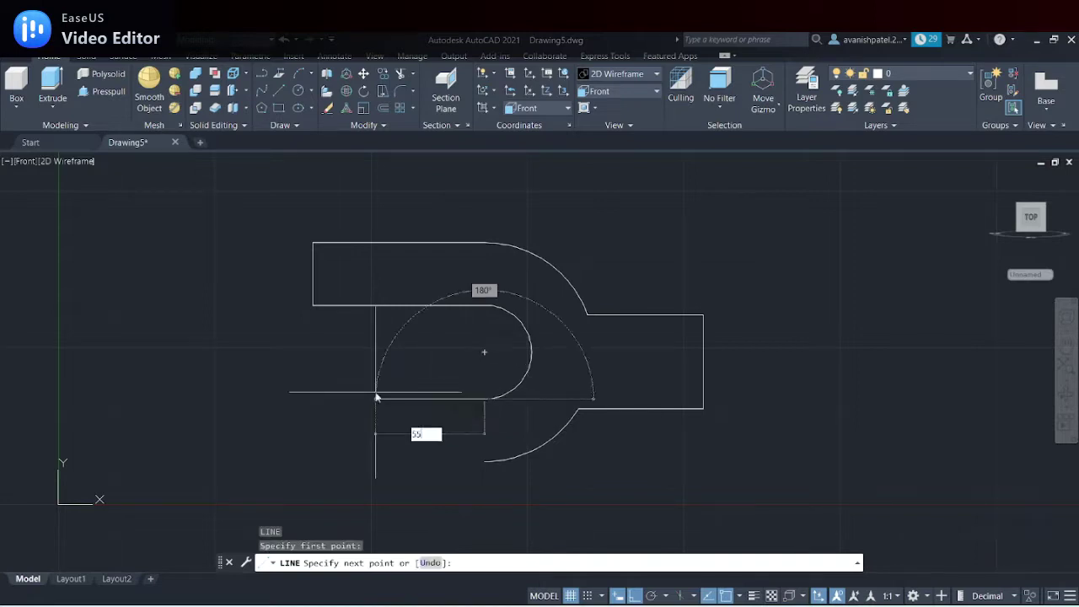
pyautogui.write('55')
pyautogui.press('Return')
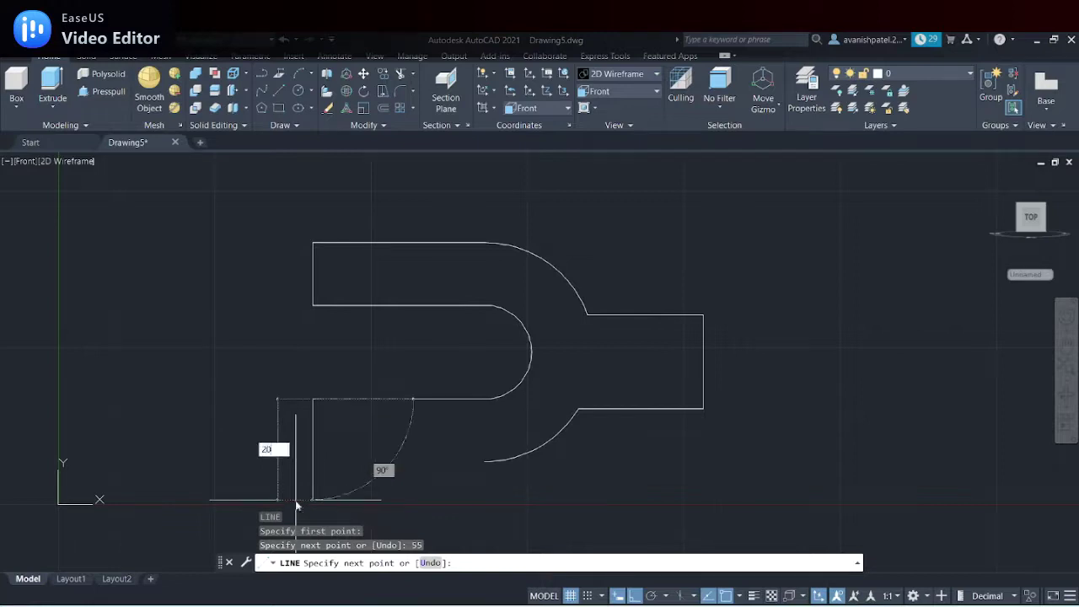
pyautogui.write('20')
pyautogui.press('Return')
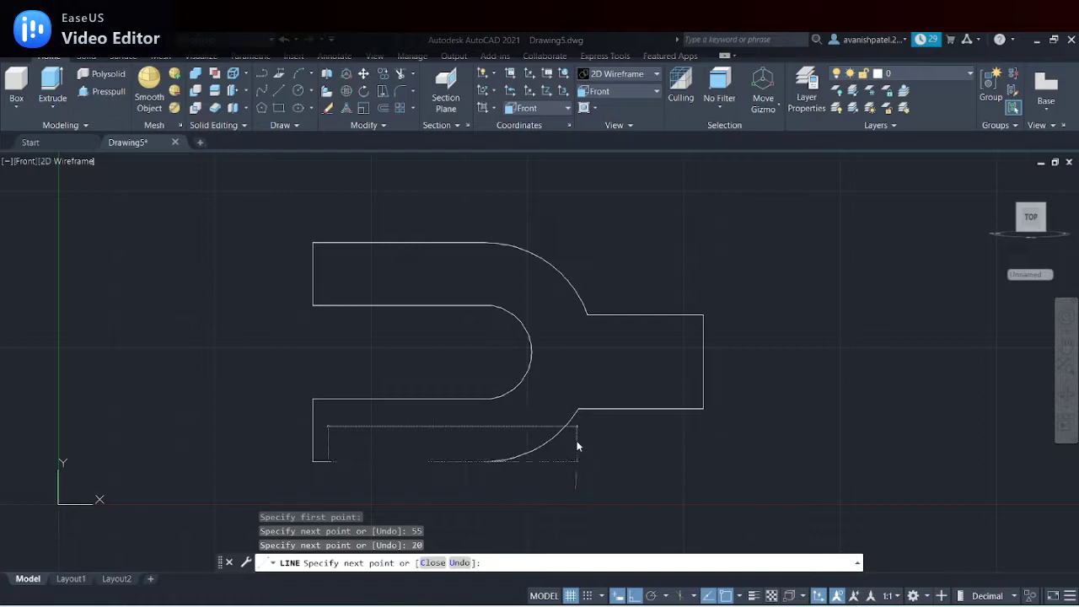
pyautogui.write('5')
pyautogui.press('Return')
pyautogui.rightClick(599, 449)
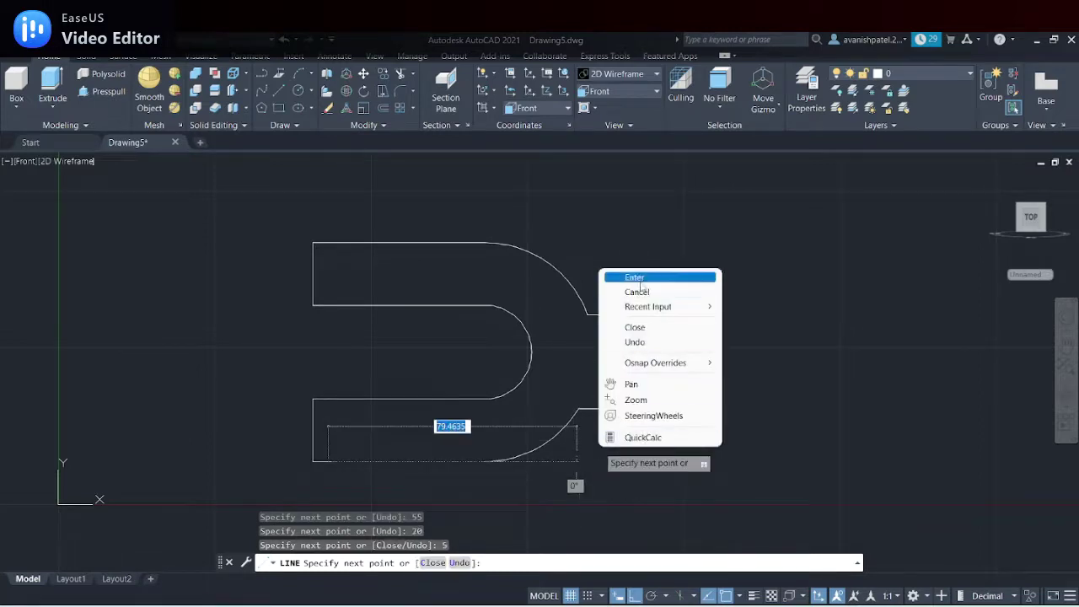
pyautogui.click(639, 280)
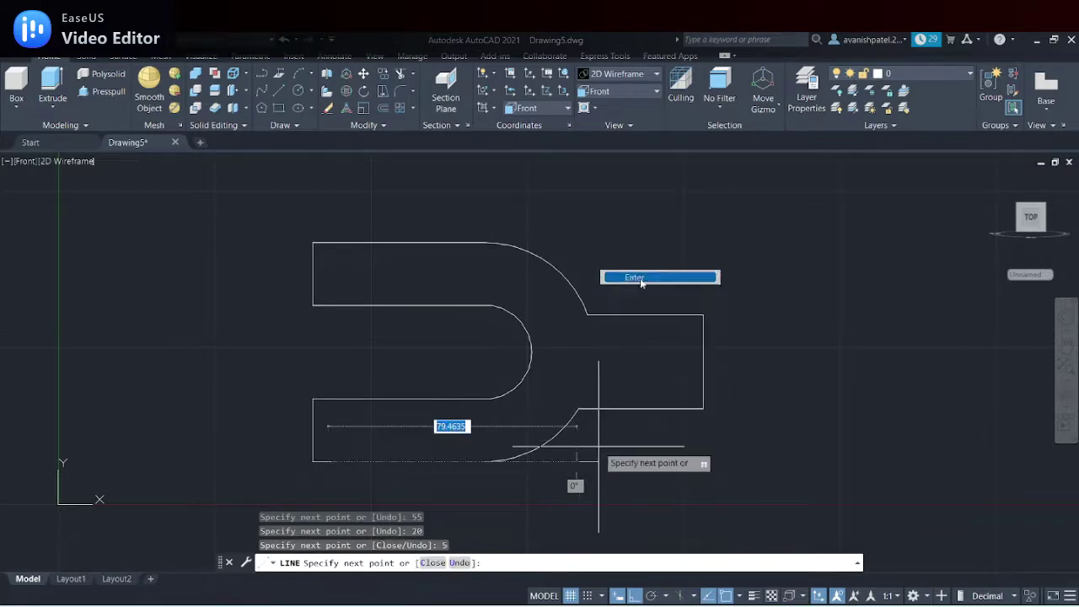
pyautogui.press('Return')
# Erase the stray short segment and draw the bottom edge from the lower prong to the outer arc
pyautogui.rightClick(363, 413)
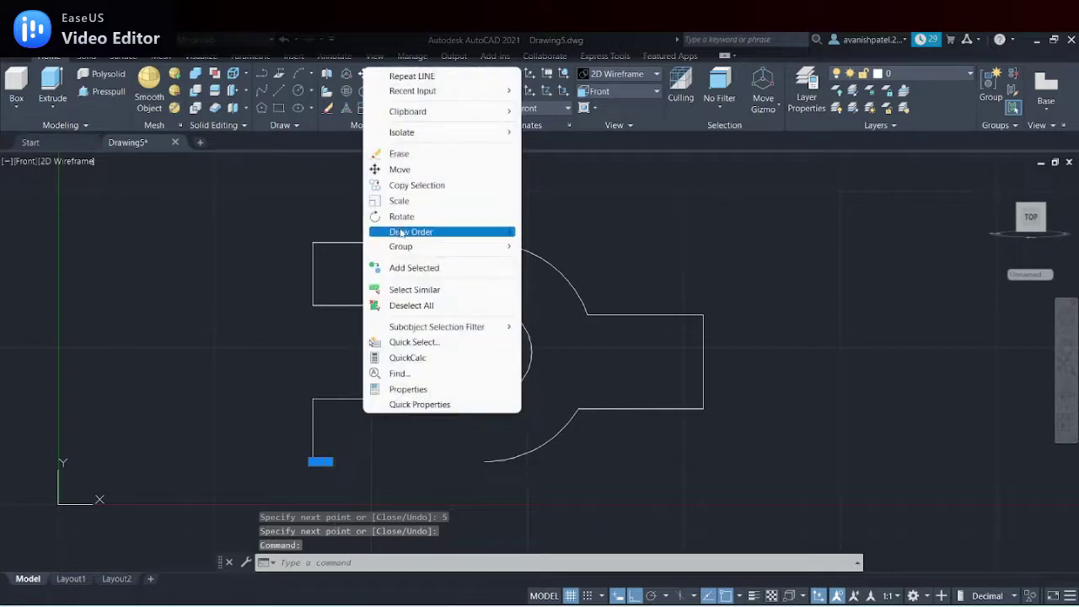
pyautogui.click(399, 153)
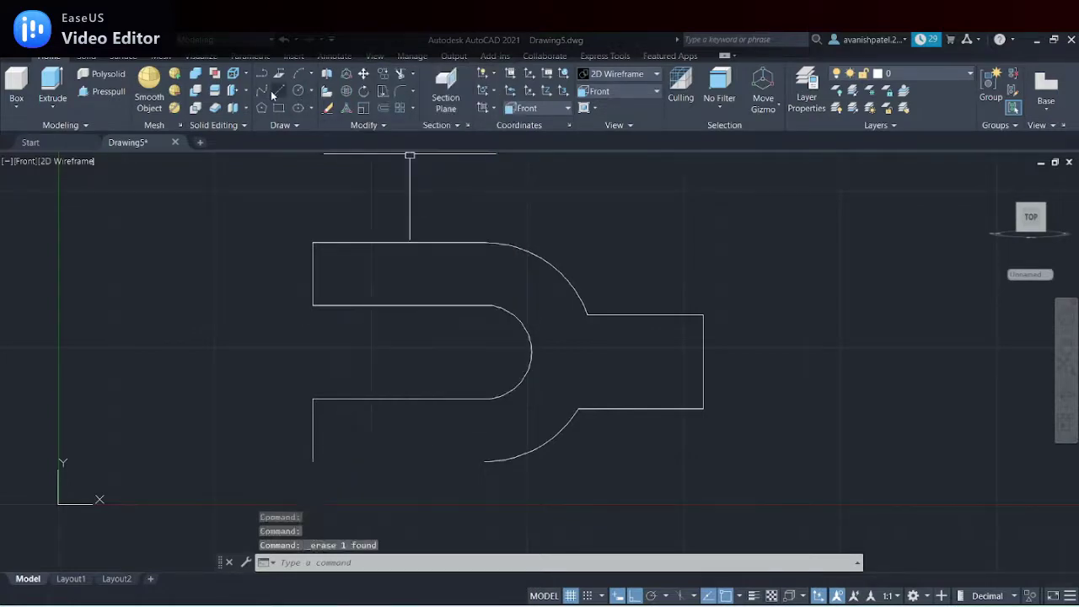
pyautogui.write('l')
pyautogui.press('Return')
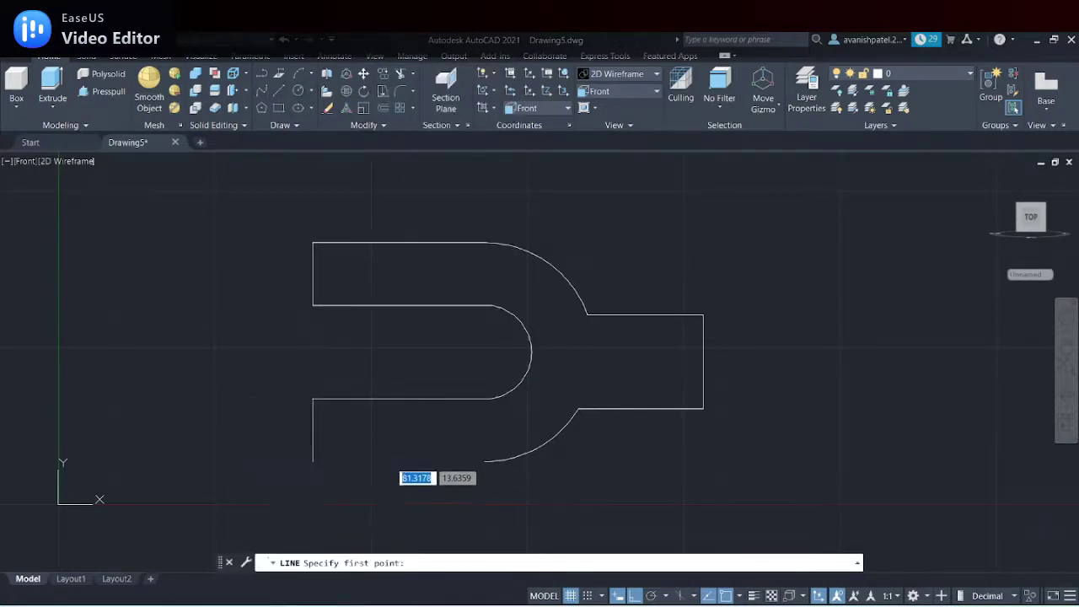
pyautogui.click(312, 460)
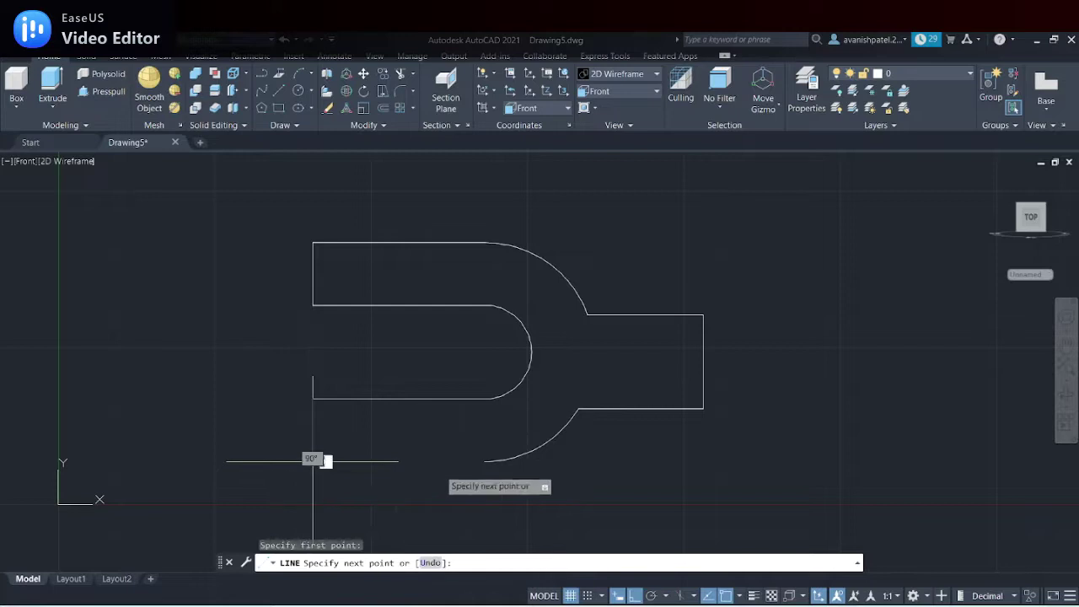
pyautogui.click(485, 460)
pyautogui.rightClick(494, 462)
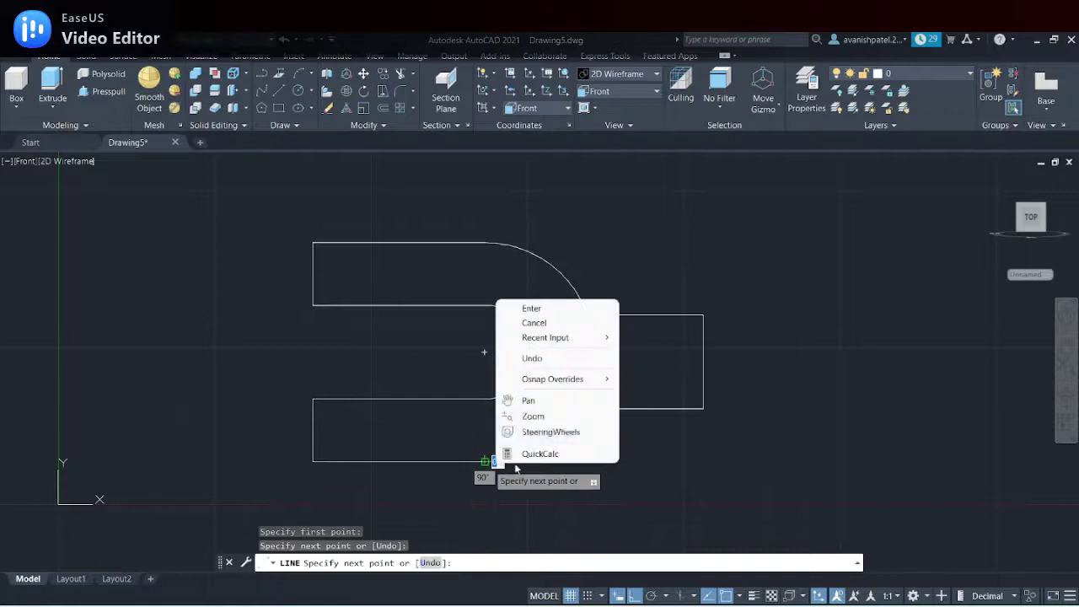
pyautogui.click(531, 309)
pyautogui.scroll(2, 574, 418)
pyautogui.scroll(-4, 574, 418)
pyautogui.moveTo(579, 422); pyautogui.dragTo(525, 349, button='middle')
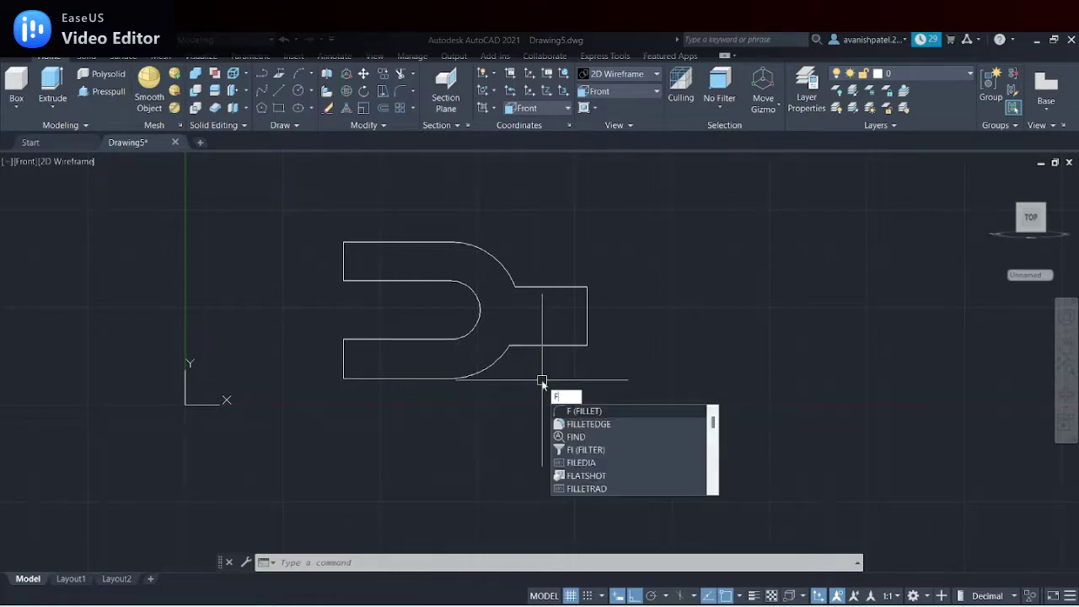
# Fillet both outer arcs into the rod stub edges with radius 25
pyautogui.press('Return')
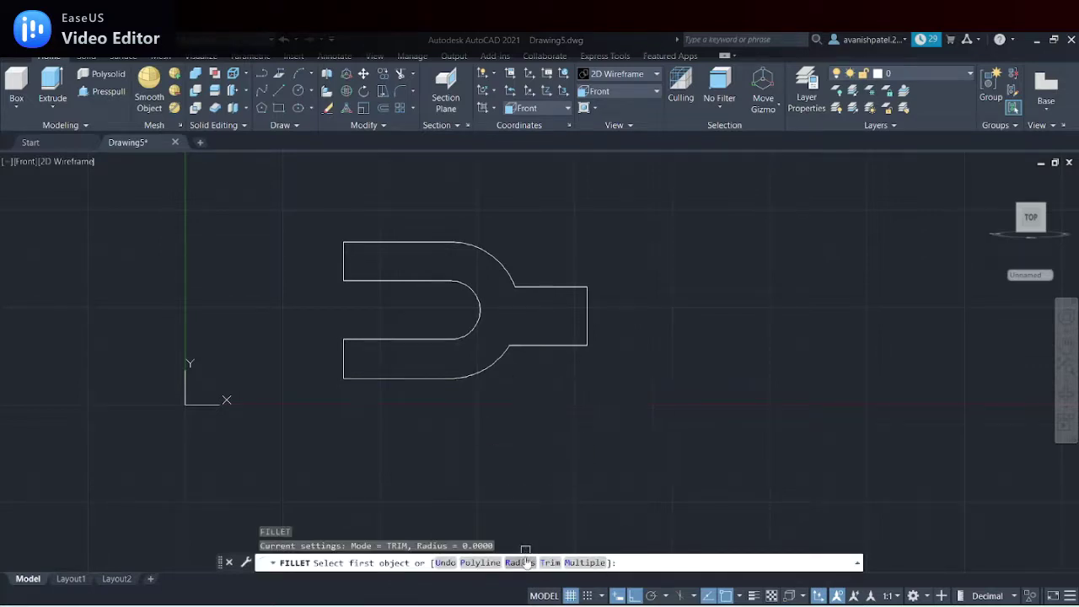
pyautogui.click(520, 562)
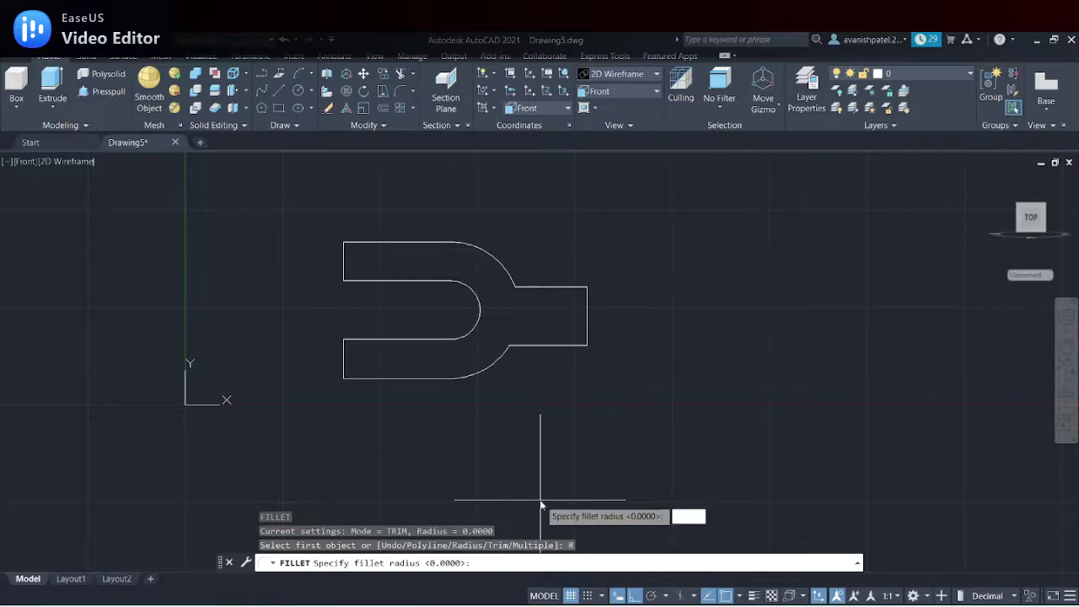
pyautogui.write('25')
pyautogui.press('Return')
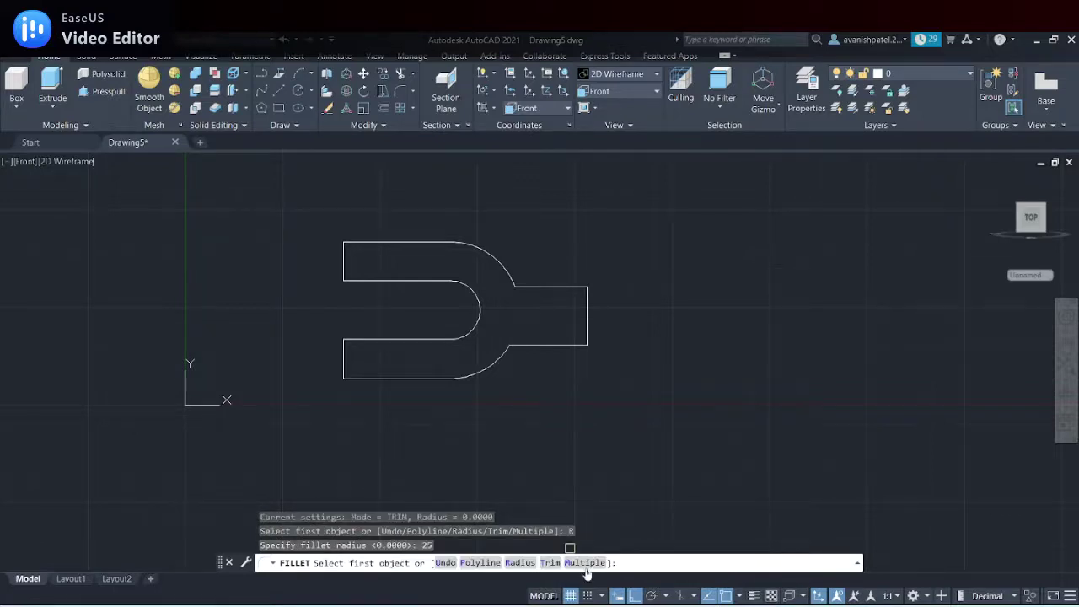
pyautogui.click(588, 562)
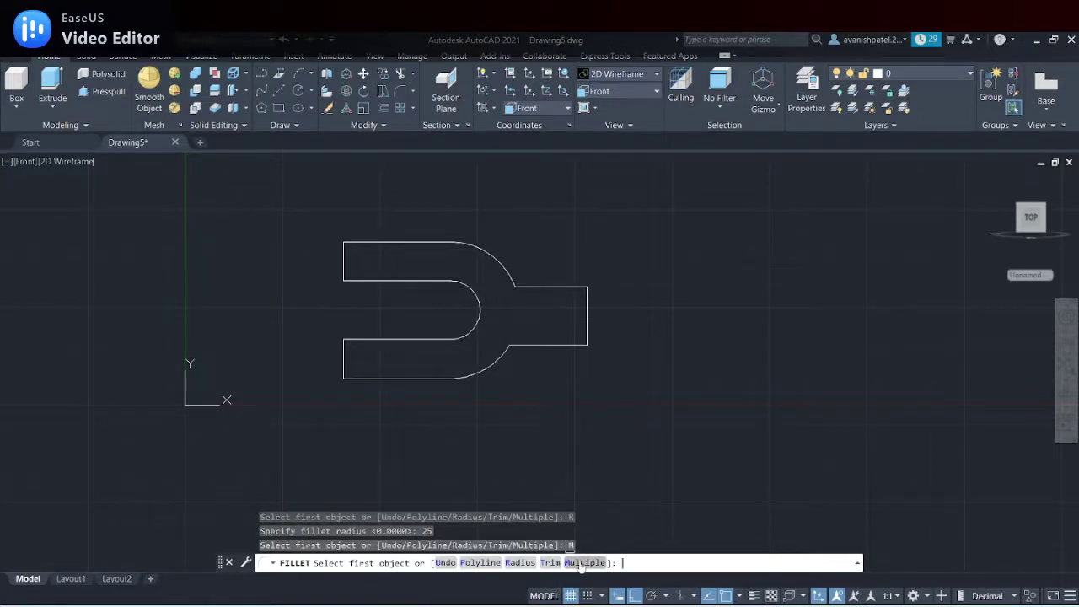
pyautogui.click(494, 361)
pyautogui.click(522, 346)
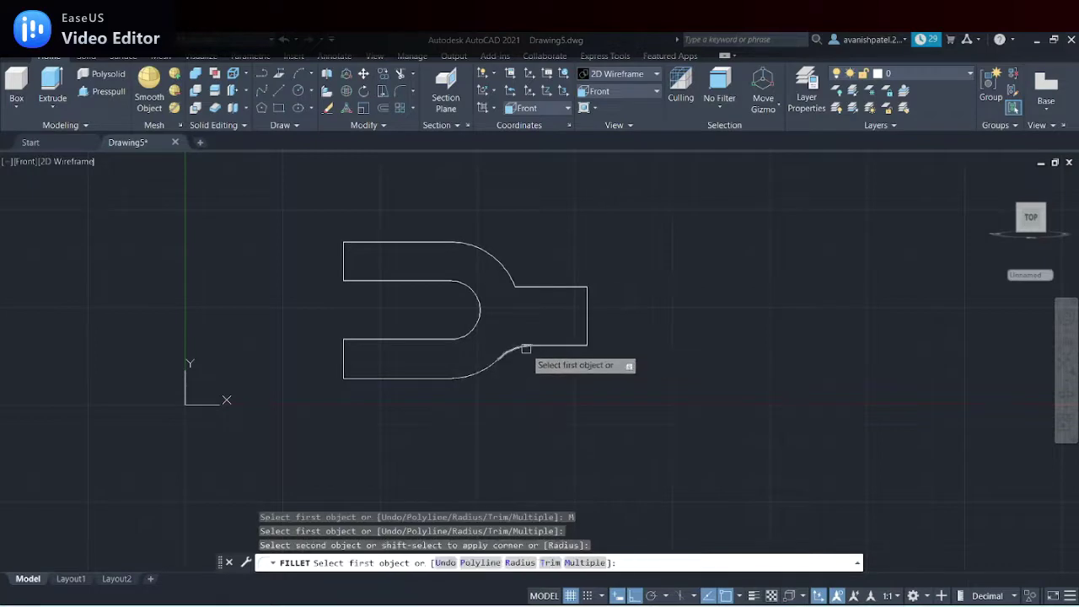
pyautogui.click(491, 255)
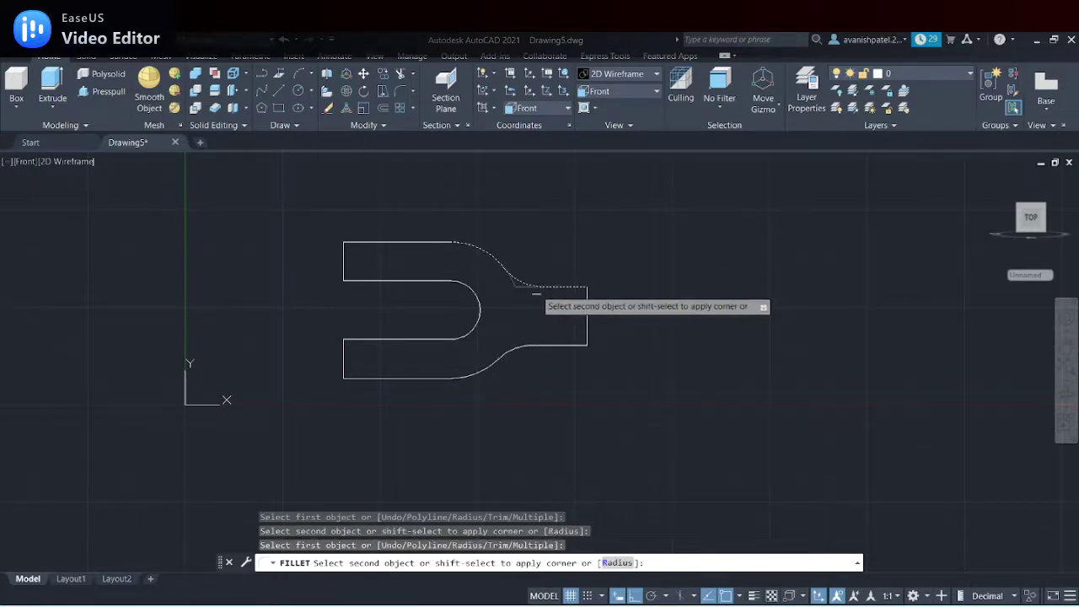
pyautogui.click(538, 287)
pyautogui.rightClick(590, 243)
pyautogui.click(611, 248)
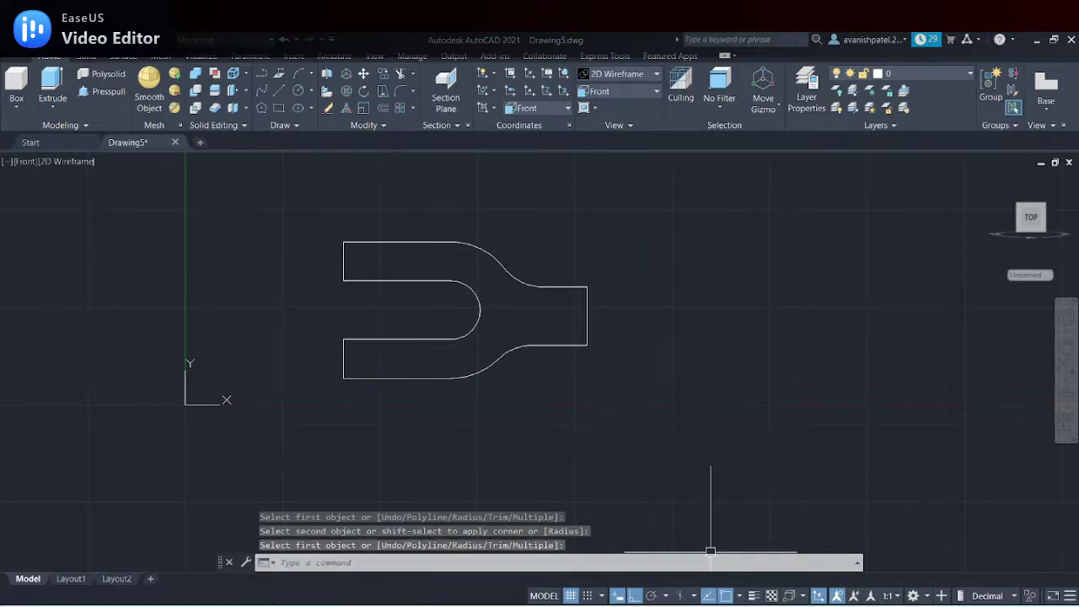
pyautogui.click(741, 603)
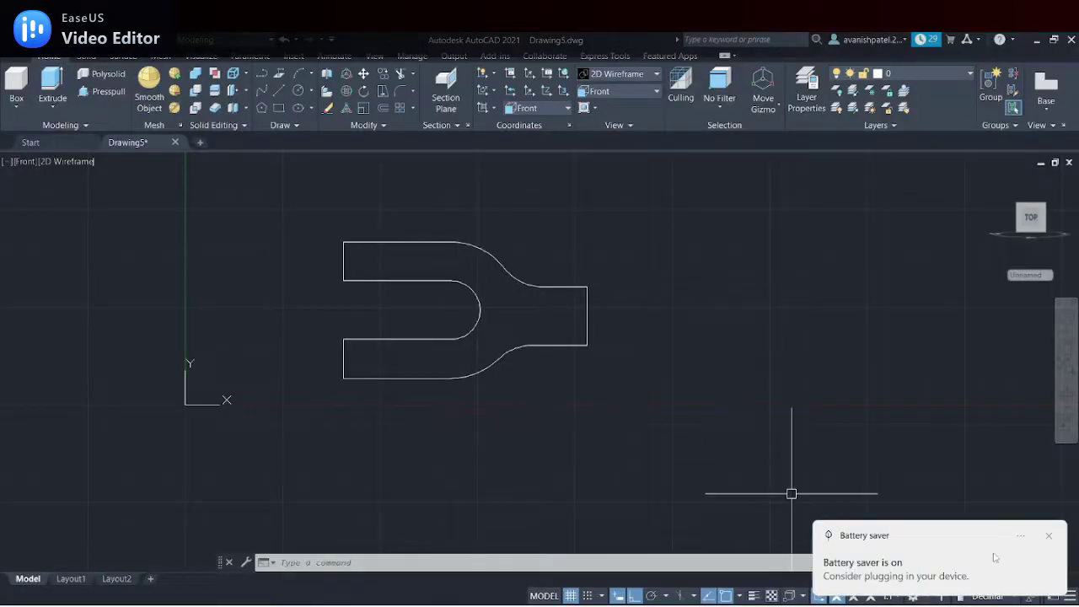
pyautogui.click(1048, 537)
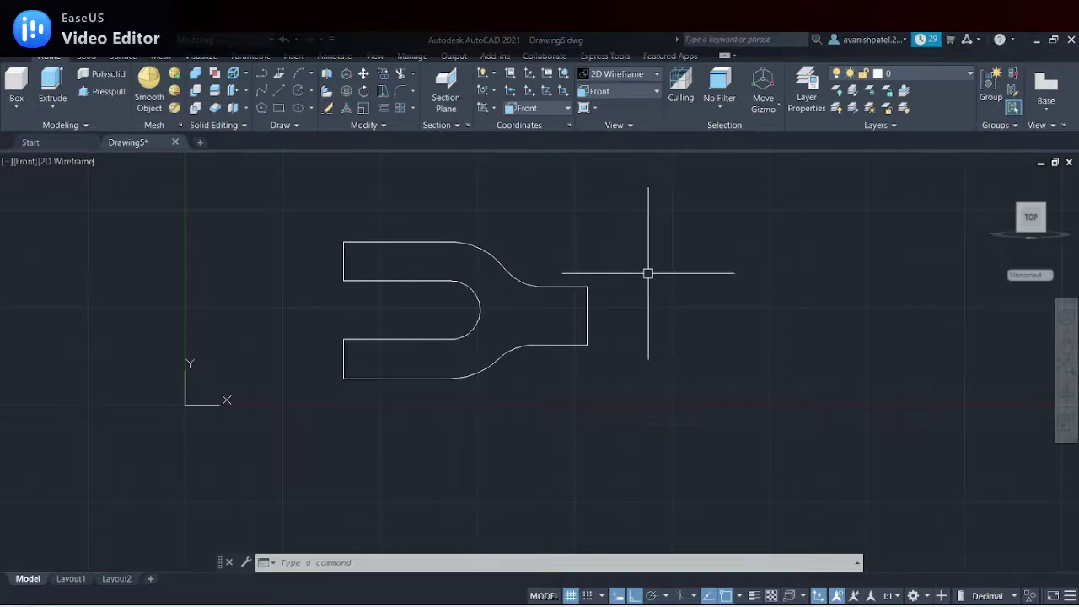
# Switch to the Top view and draw a circle of radius 25
pyautogui.click(28, 162)
pyautogui.click(56, 193)
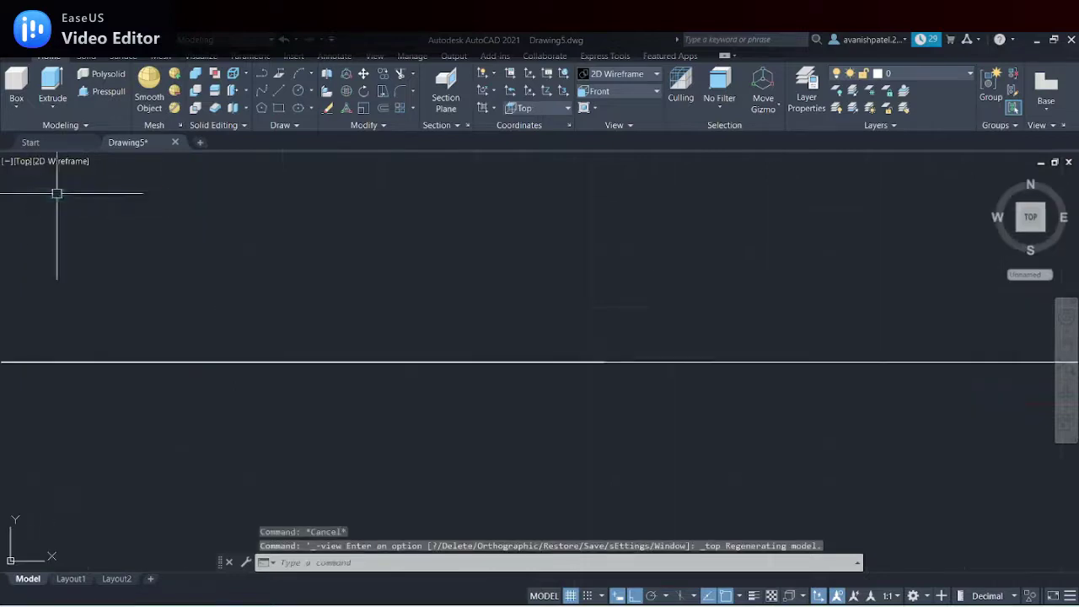
pyautogui.scroll(-3, 294, 210)
pyautogui.moveTo(367, 254); pyautogui.dragTo(219, 296, button='middle')
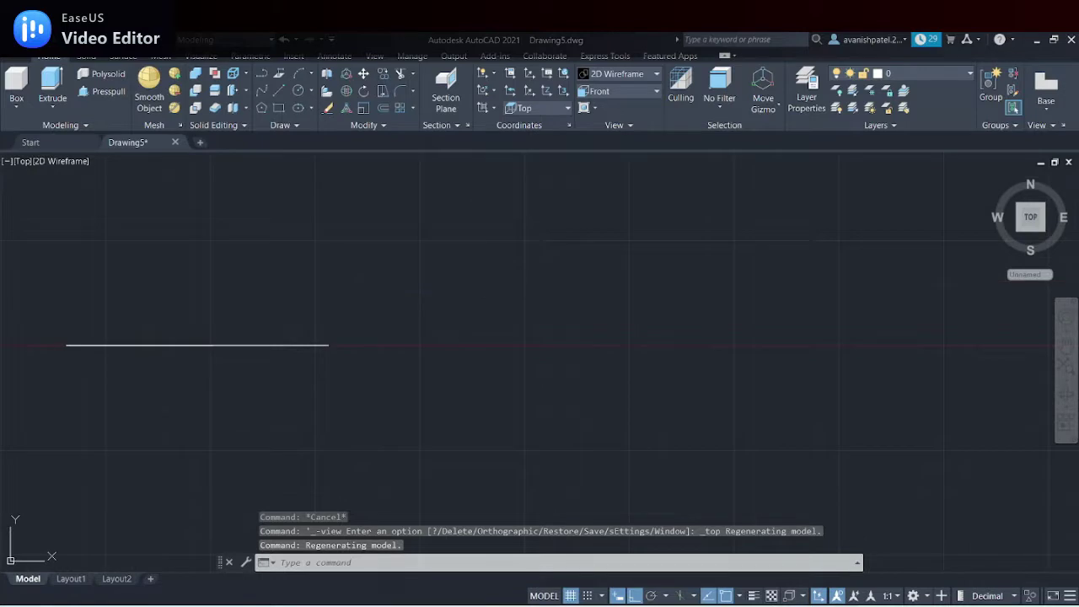
pyautogui.click(299, 92)
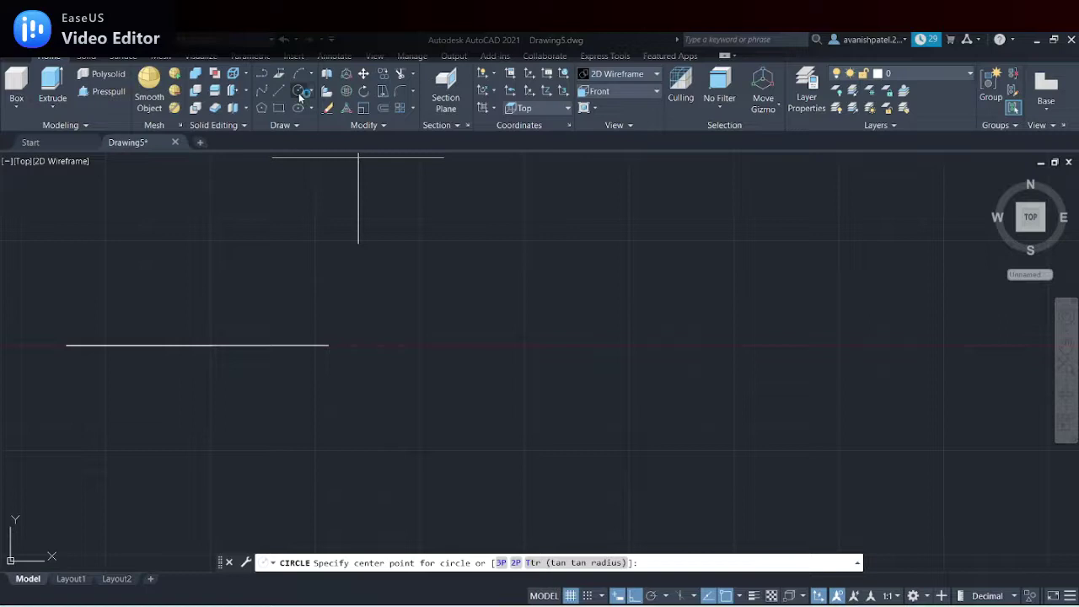
pyautogui.click(498, 345)
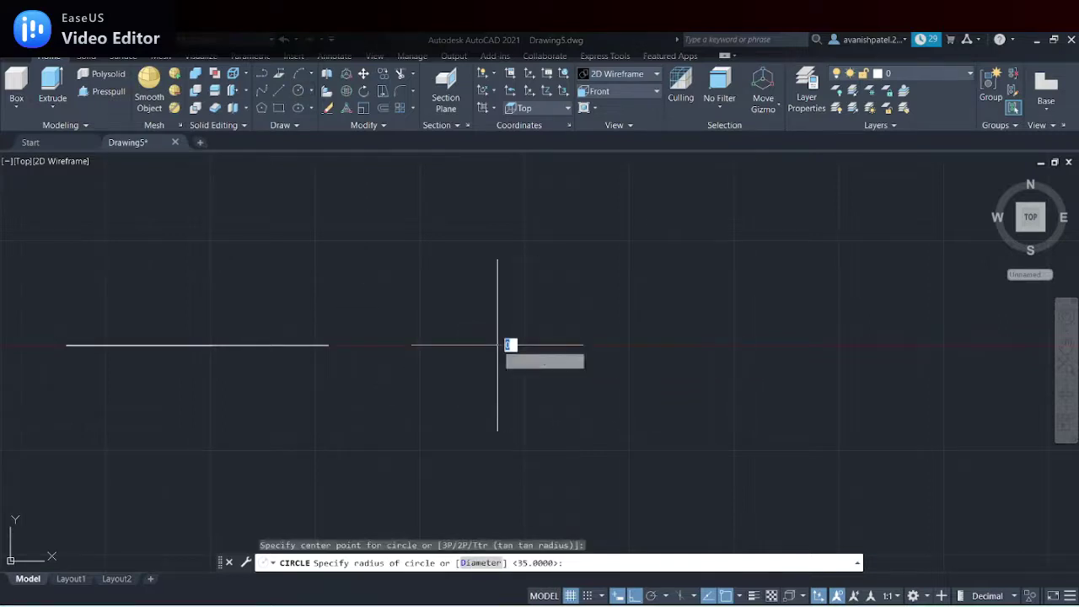
pyautogui.write('25')
pyautogui.press('Return')
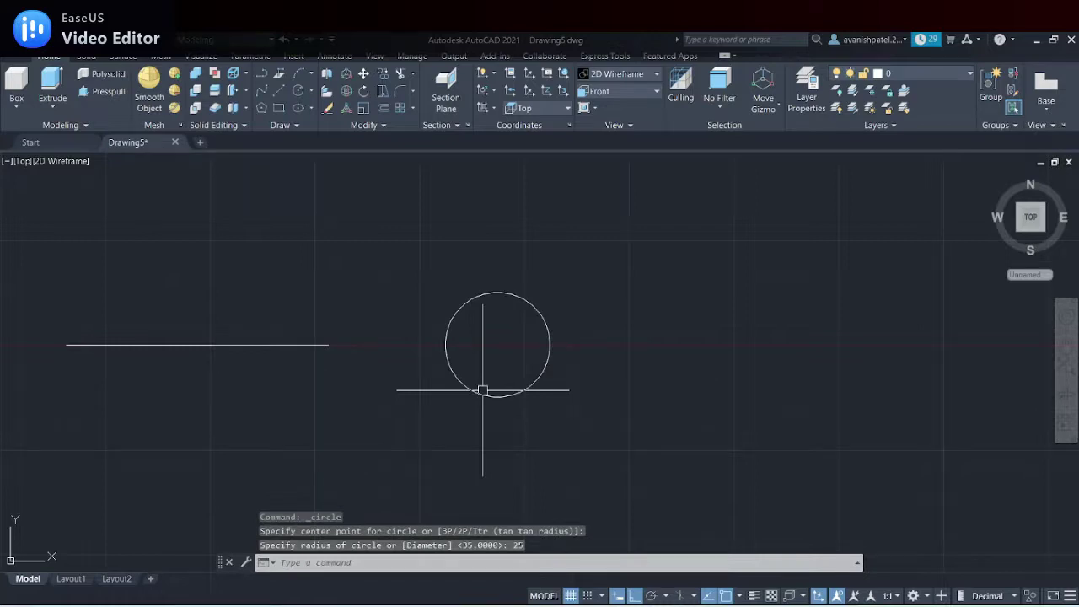
# Draw a concentric circle with a diameter of 25
pyautogui.click(298, 90)
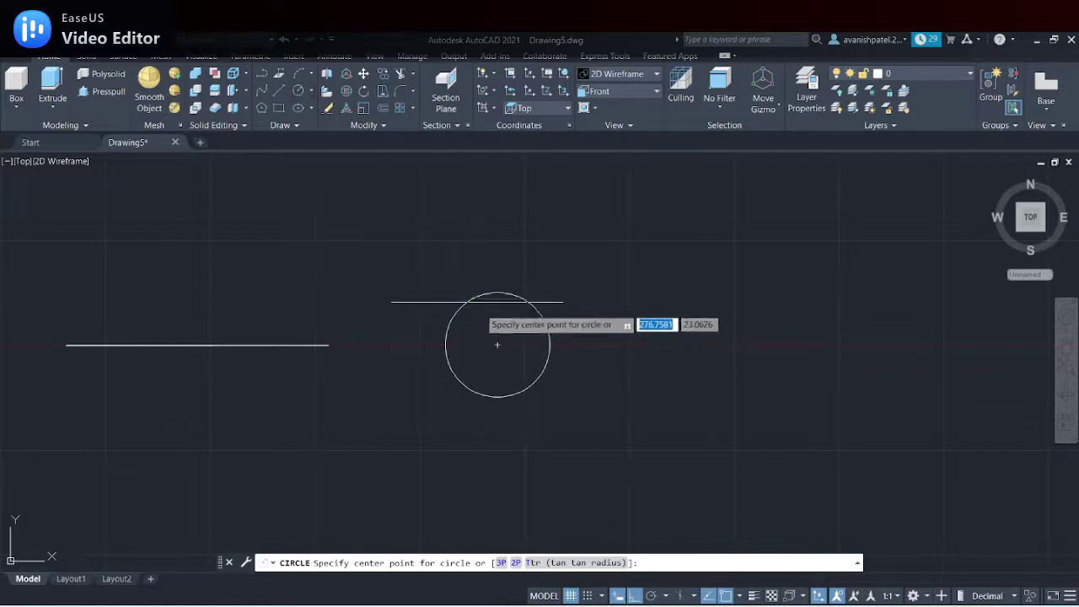
pyautogui.click(497, 344)
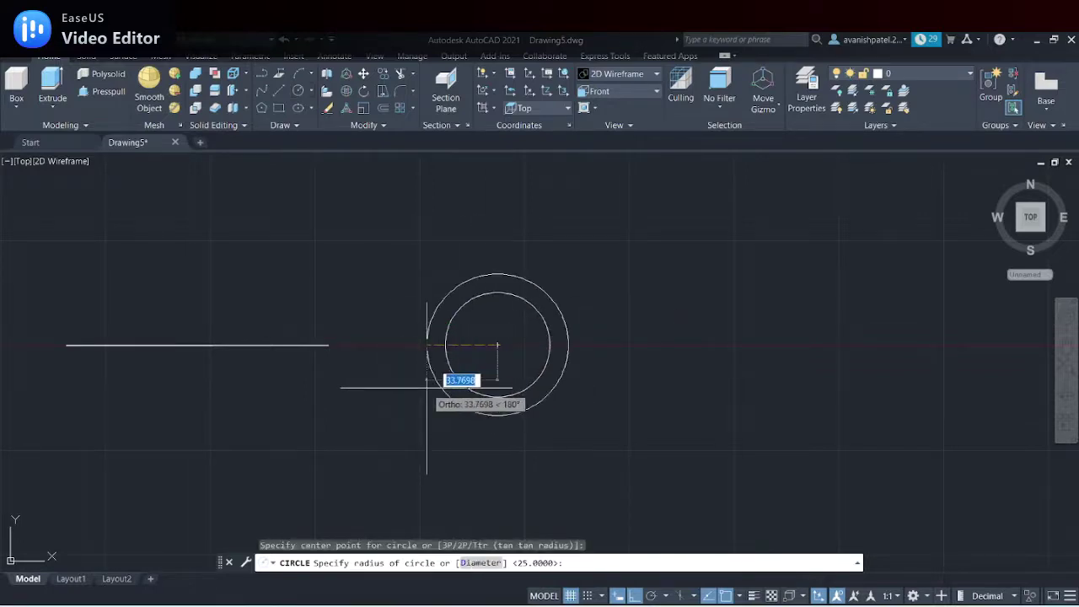
pyautogui.write('d')
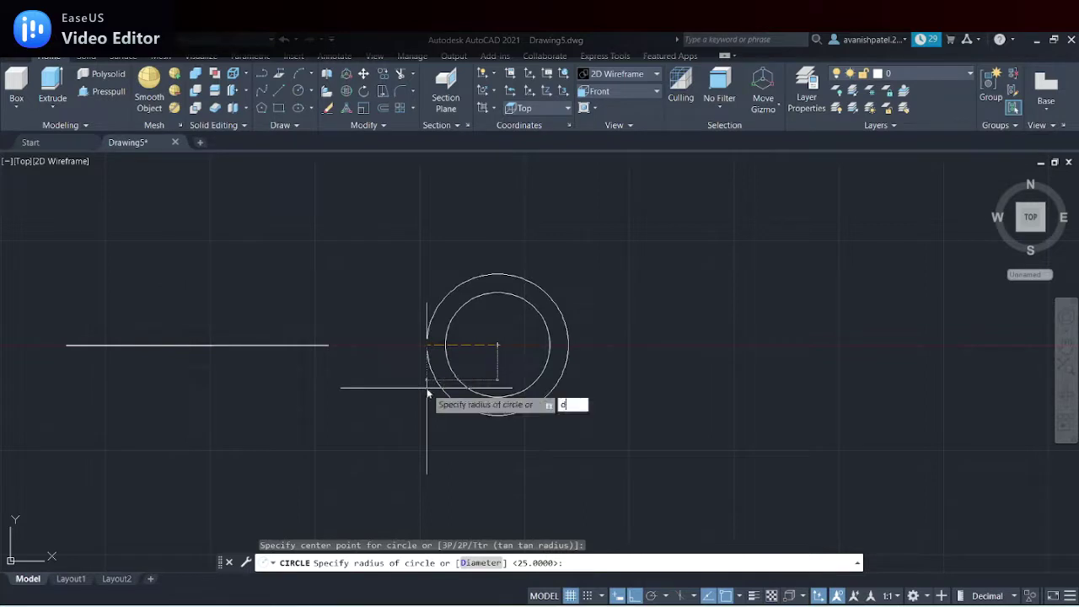
pyautogui.press('Return')
pyautogui.write('25')
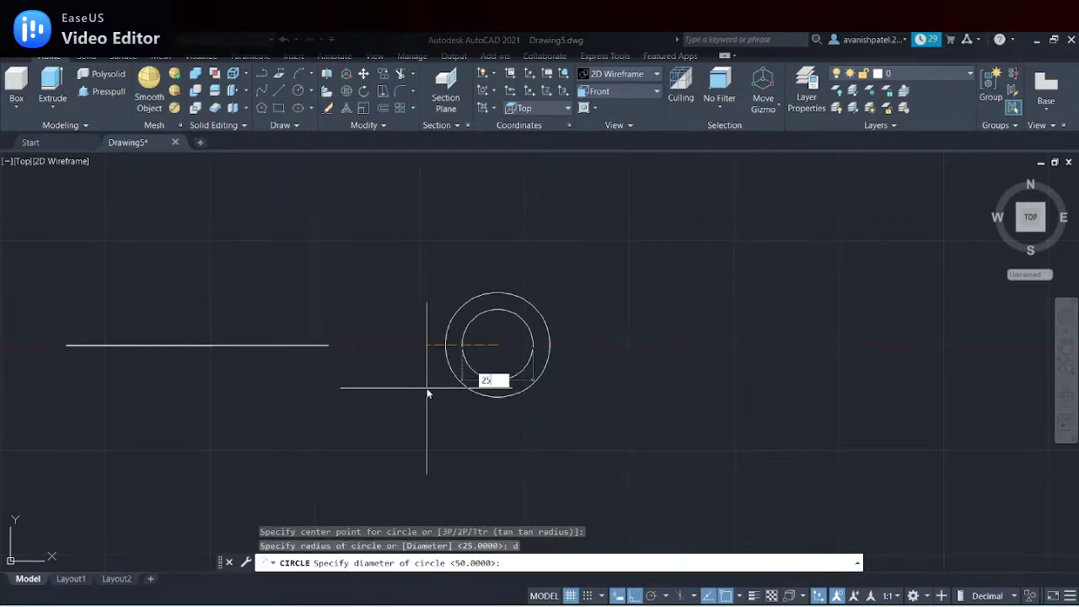
pyautogui.press('Return')
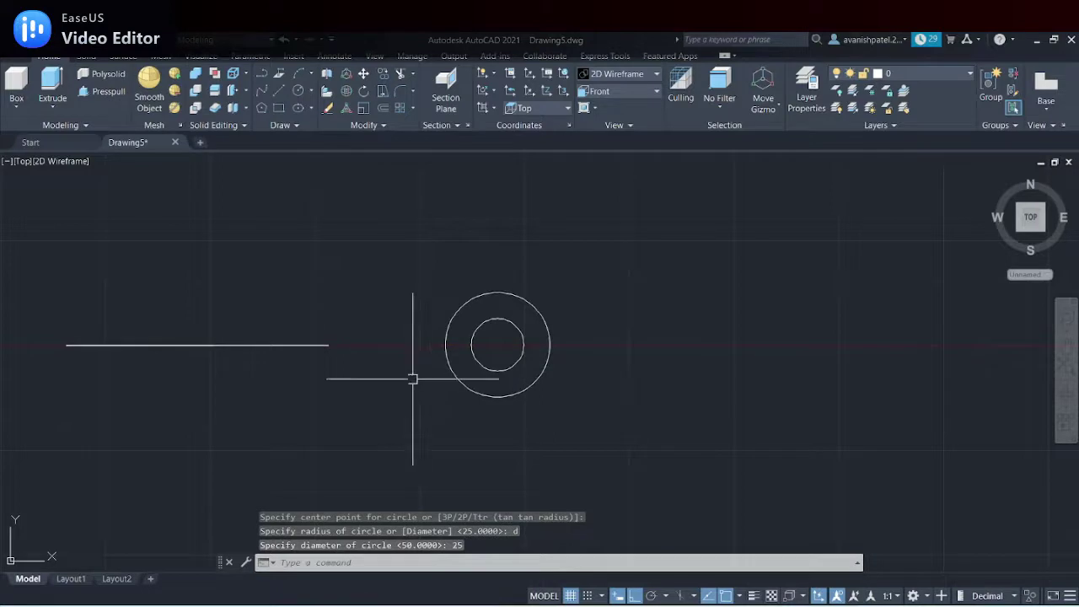
# Draw a vertical centre line through the circles and a horizontal axis line to the right
pyautogui.click(262, 73)
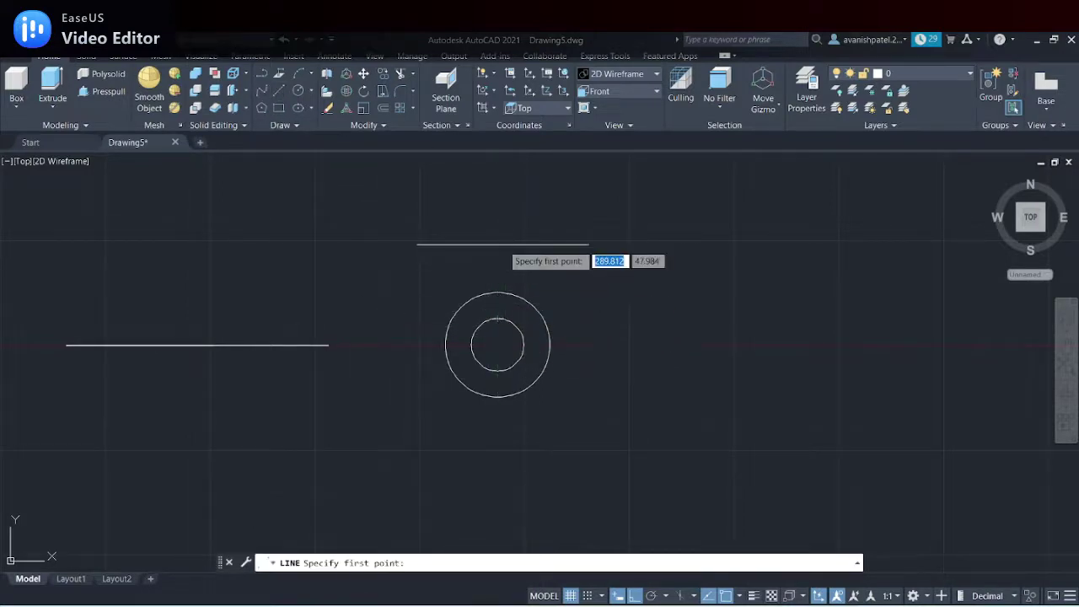
pyautogui.click(498, 246)
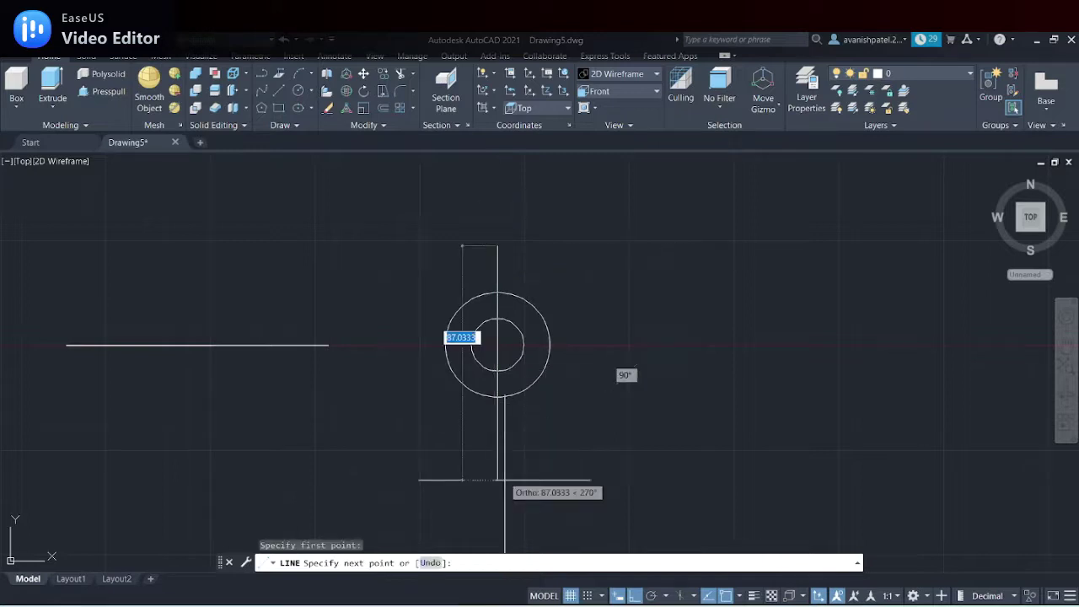
pyautogui.click(497, 490)
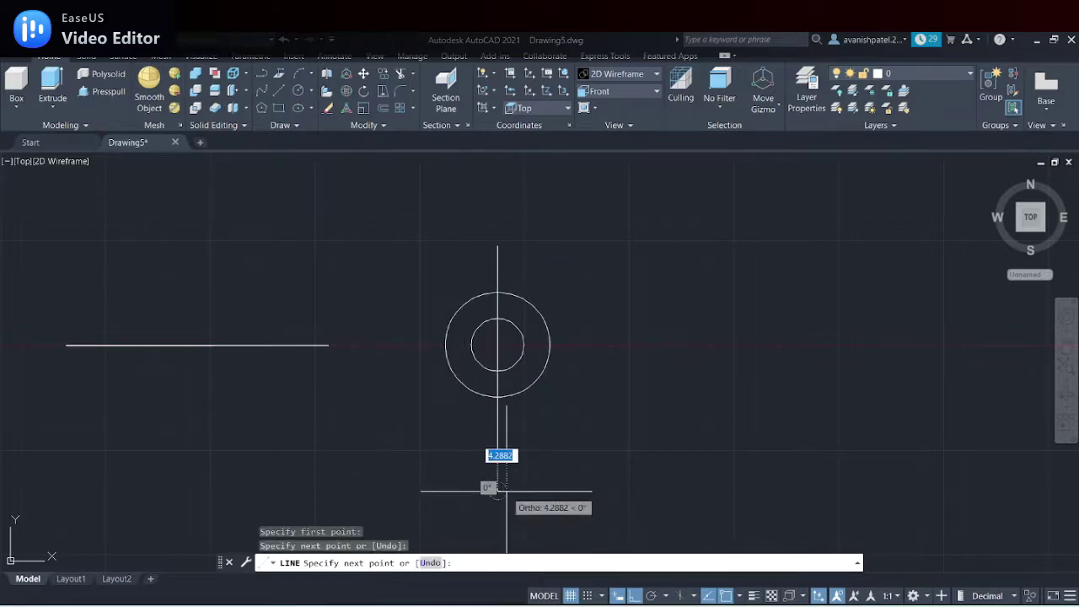
pyautogui.press('Escape')
pyautogui.press('Return')
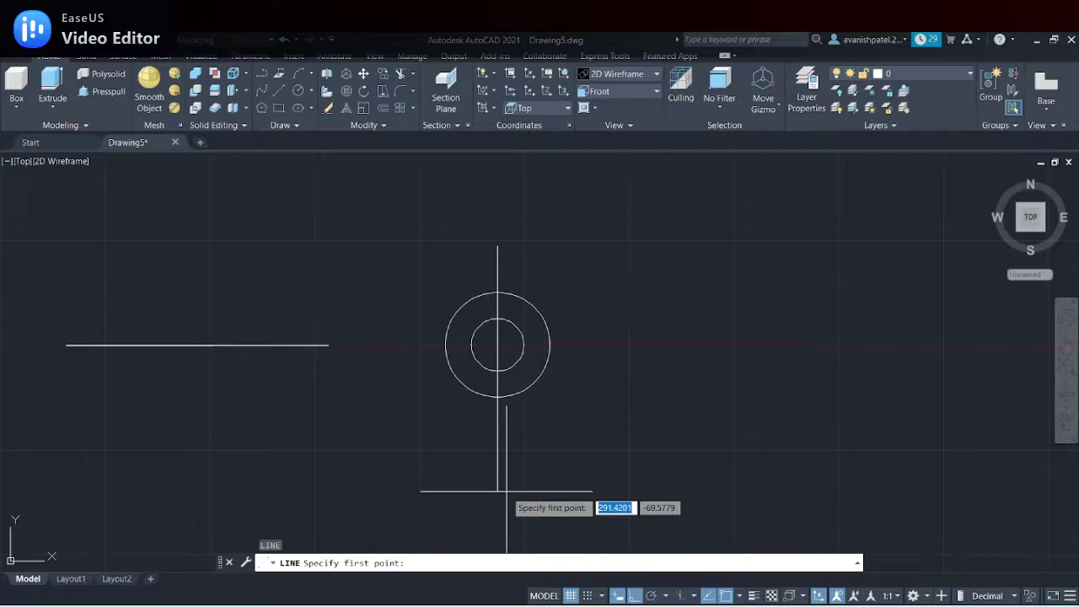
pyautogui.click(498, 344)
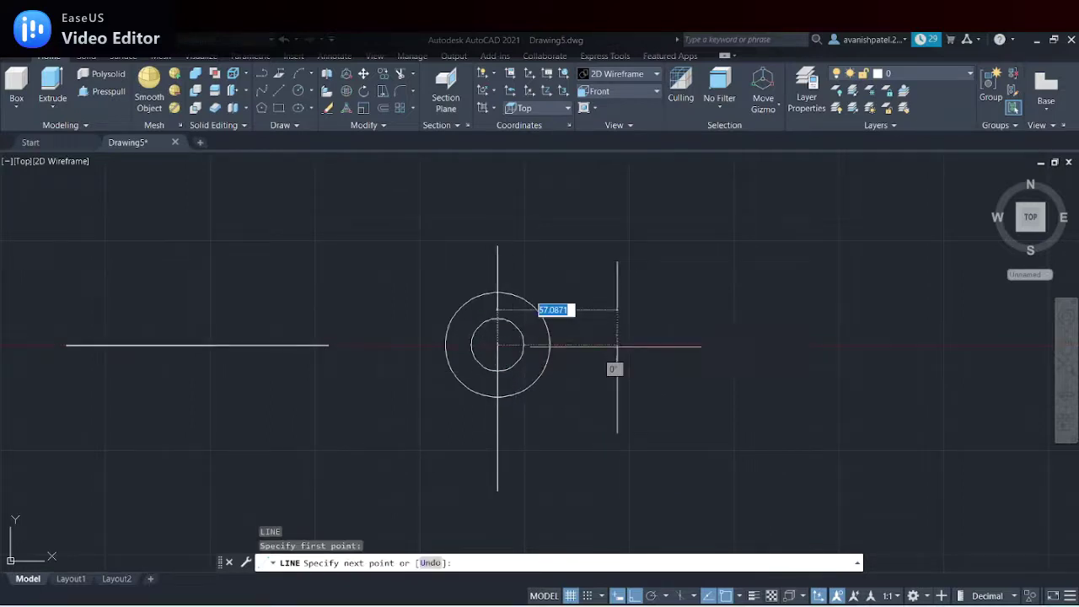
pyautogui.click(859, 327)
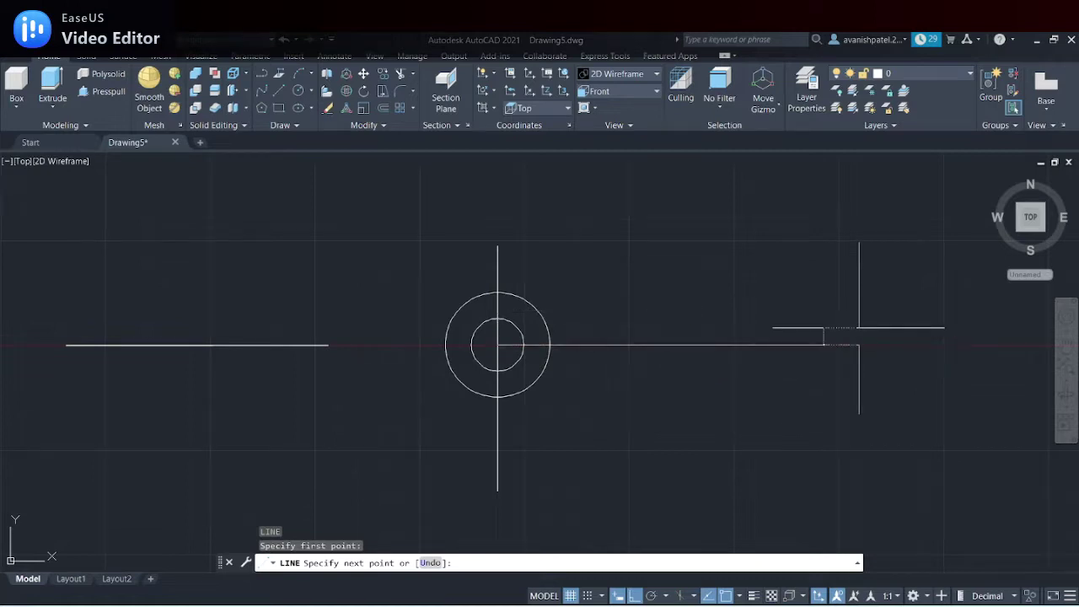
pyautogui.press('Escape')
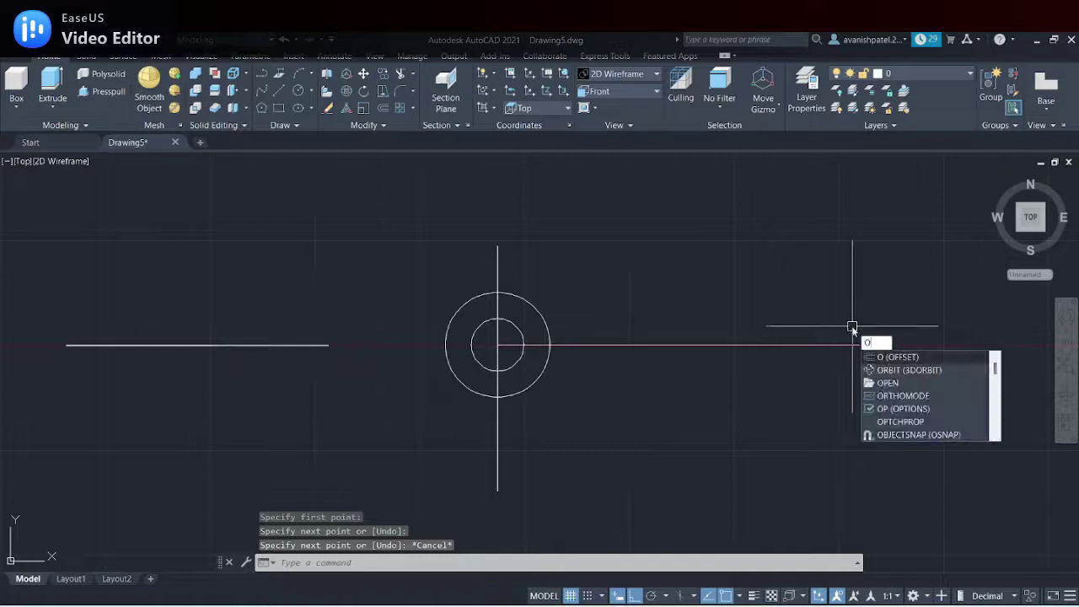
# Offset the horizontal axis 15 above and below, and the vertical centre line 100 right
pyautogui.press('Return')
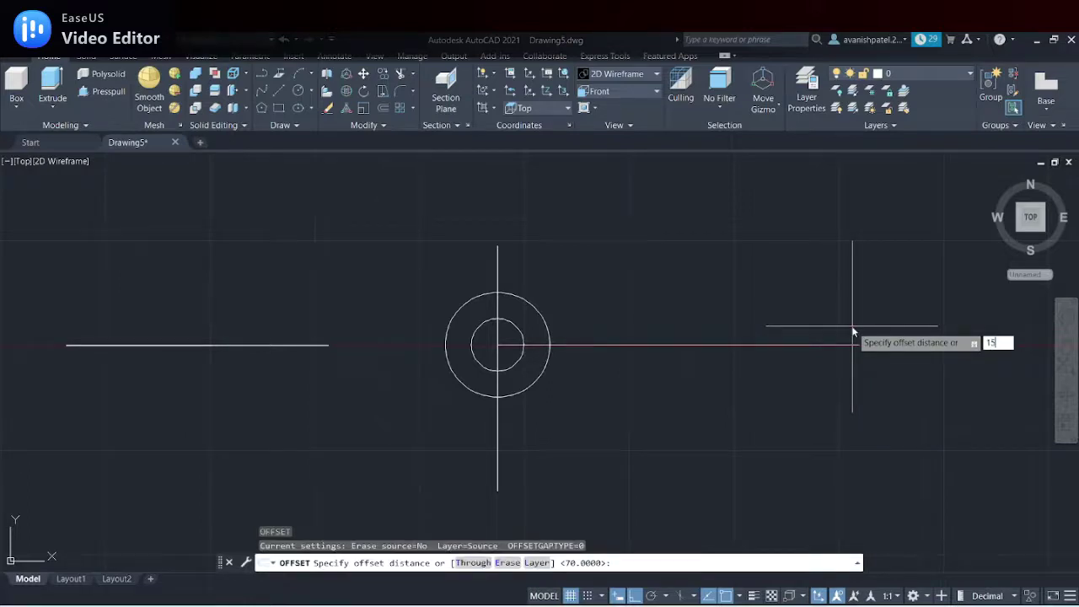
pyautogui.press('Return')
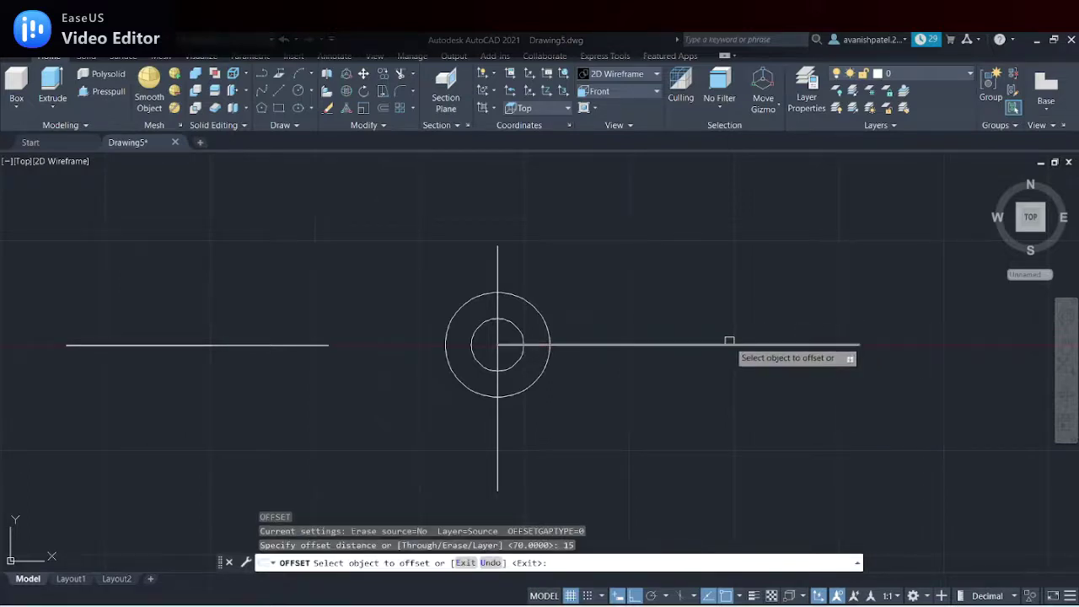
pyautogui.click(730, 344)
pyautogui.click(740, 328)
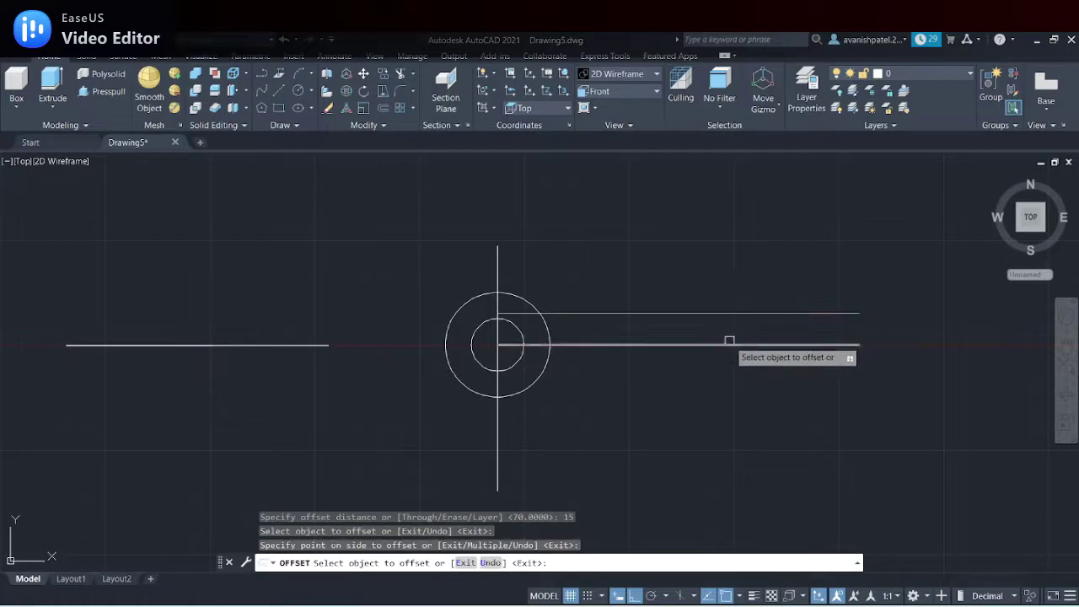
pyautogui.click(738, 344)
pyautogui.click(739, 385)
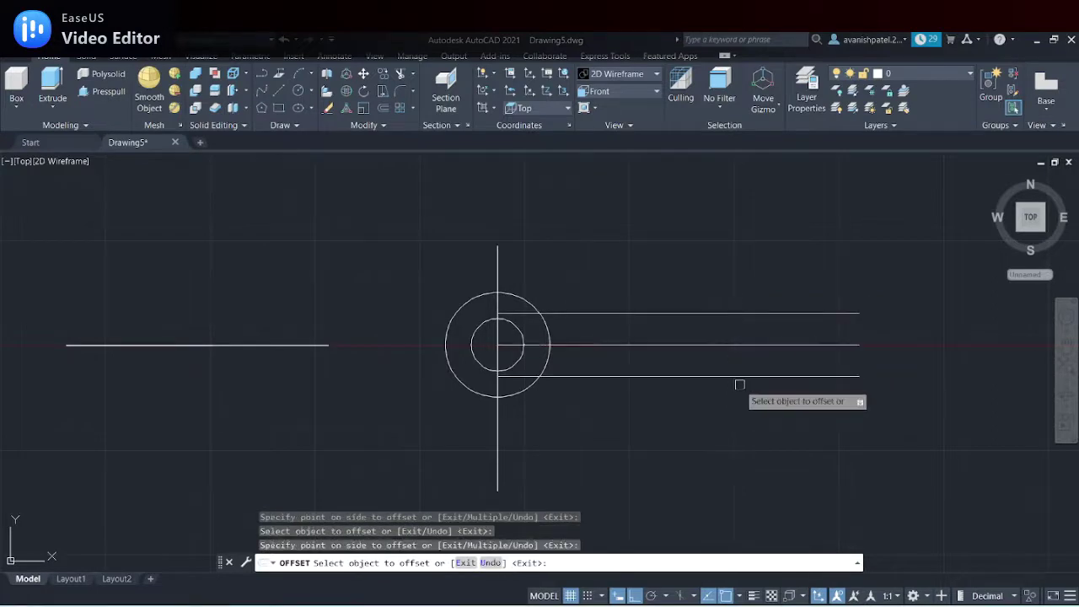
pyautogui.click(498, 439)
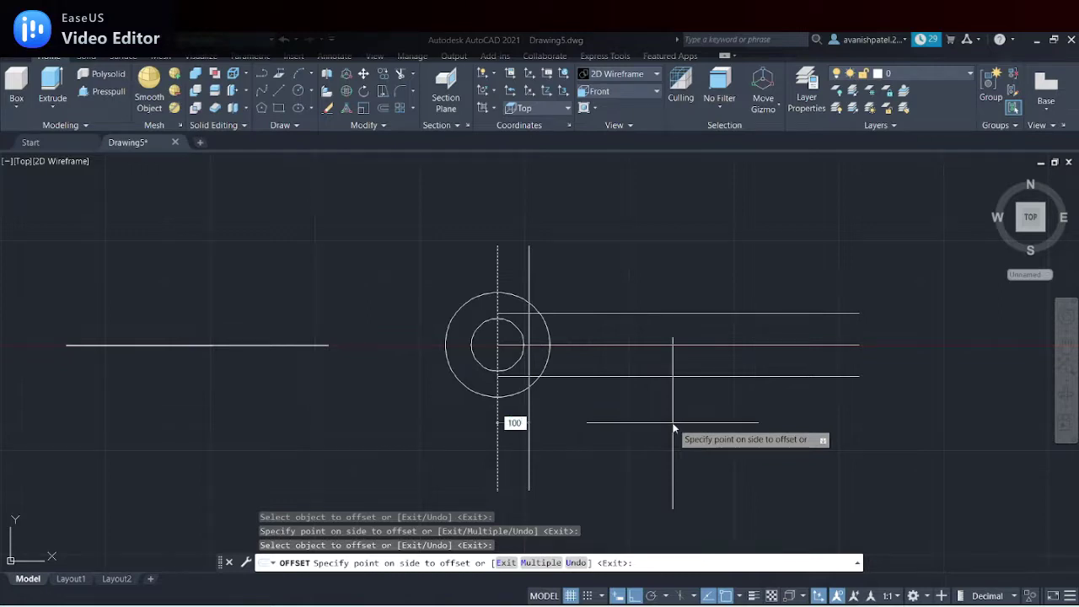
pyautogui.press('Return')
pyautogui.press('Escape')
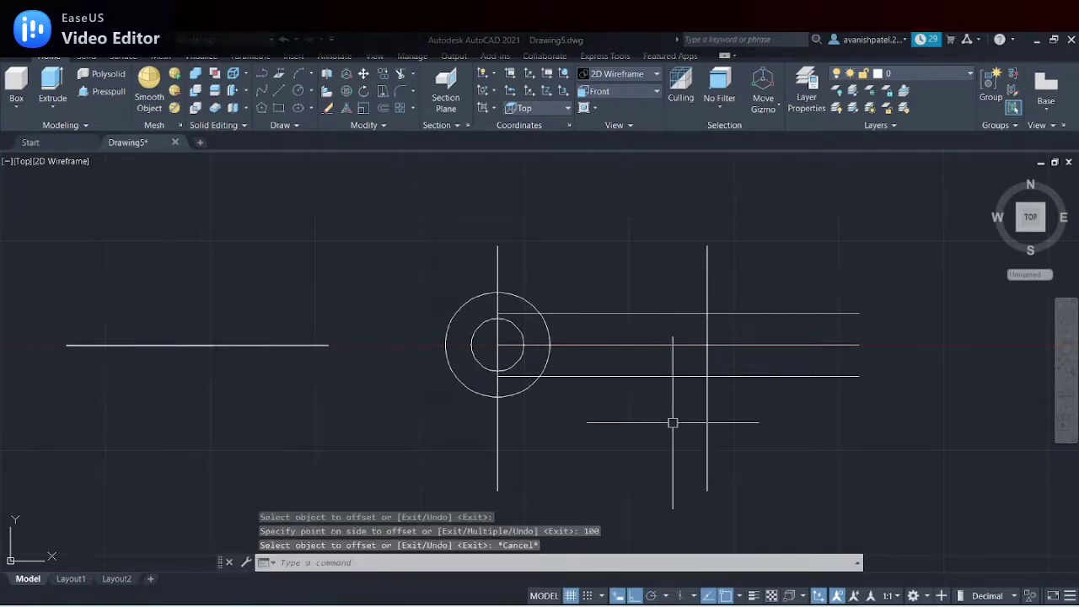
# Trim away the construction lines and the slot's middle line, then erase the vertical centre line
pyautogui.click(408, 76)
pyautogui.moveTo(657, 261)
pyautogui.mouseDown()
pyautogui.moveTo(782, 373)
pyautogui.moveTo(677, 405)
pyautogui.mouseUp()
pyautogui.moveTo(509, 311); pyautogui.dragTo(540, 376)
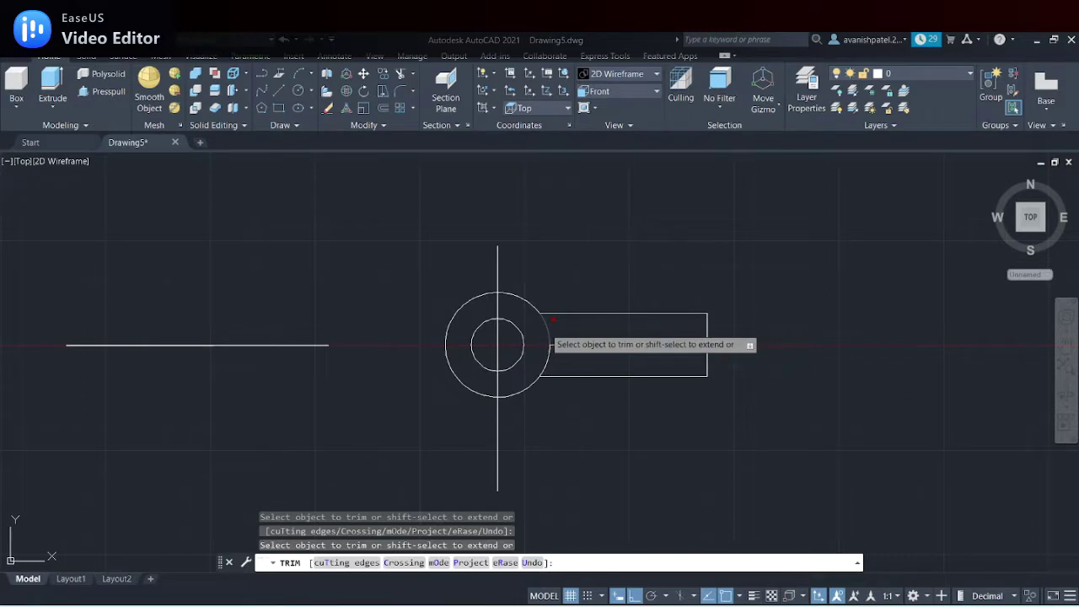
pyautogui.click(549, 337)
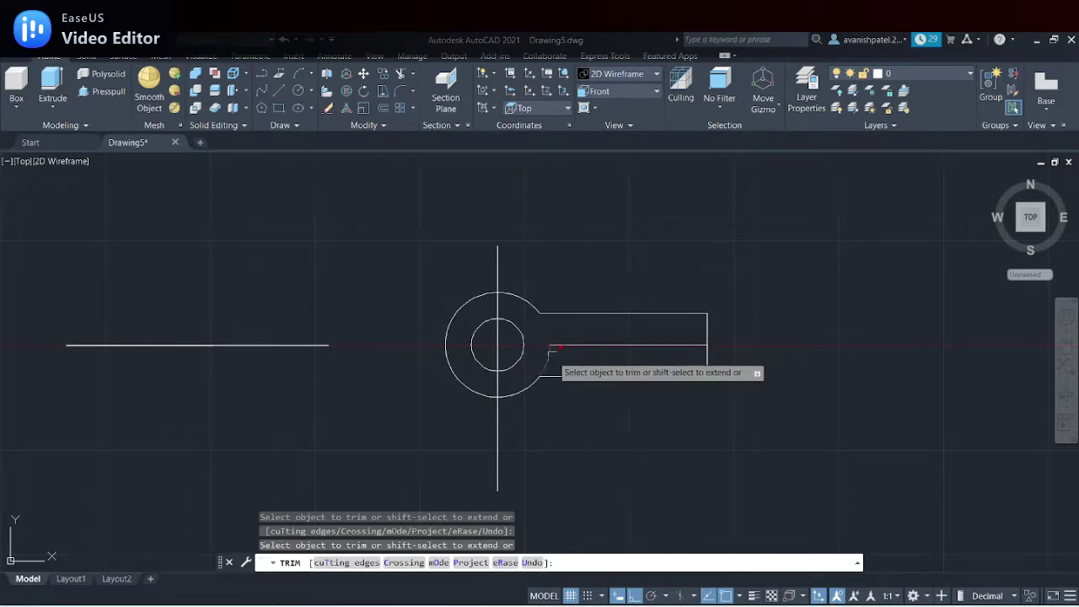
pyautogui.click(553, 345)
pyautogui.press('Return')
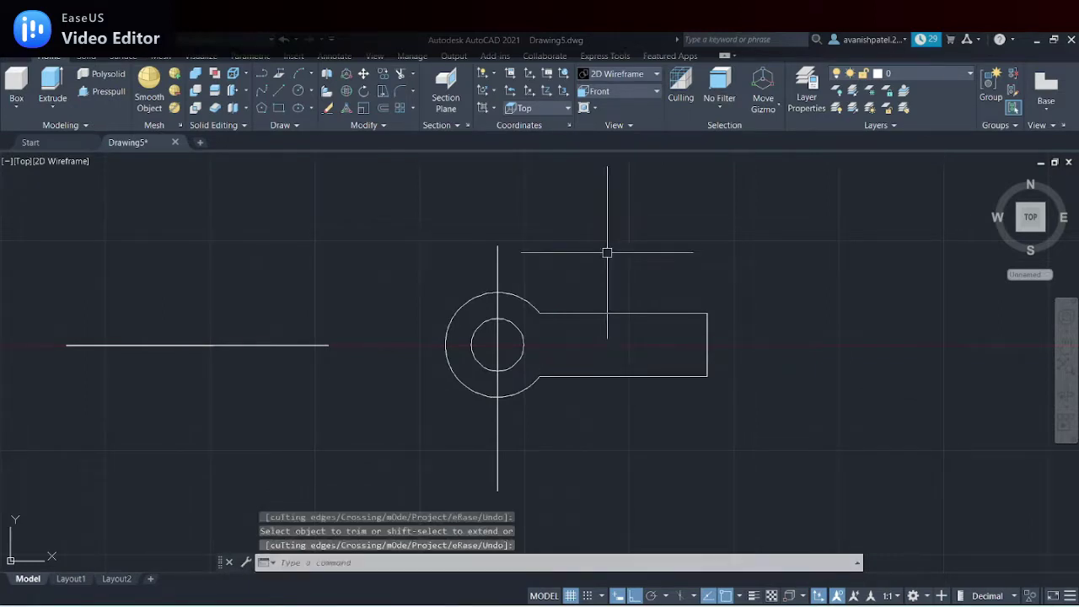
pyautogui.click(498, 260)
pyautogui.rightClick(607, 252)
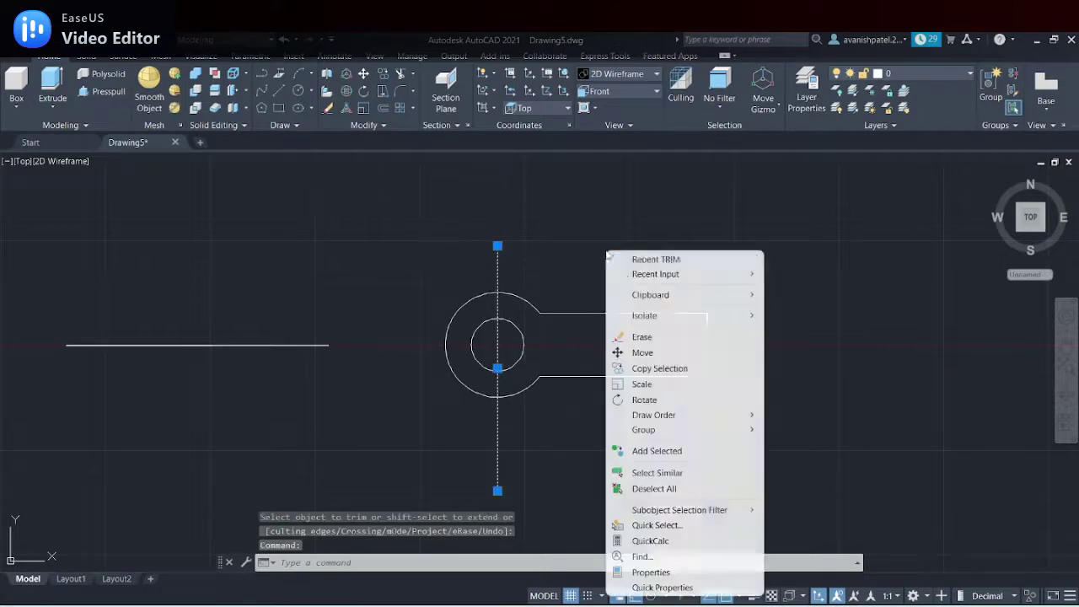
pyautogui.click(642, 337)
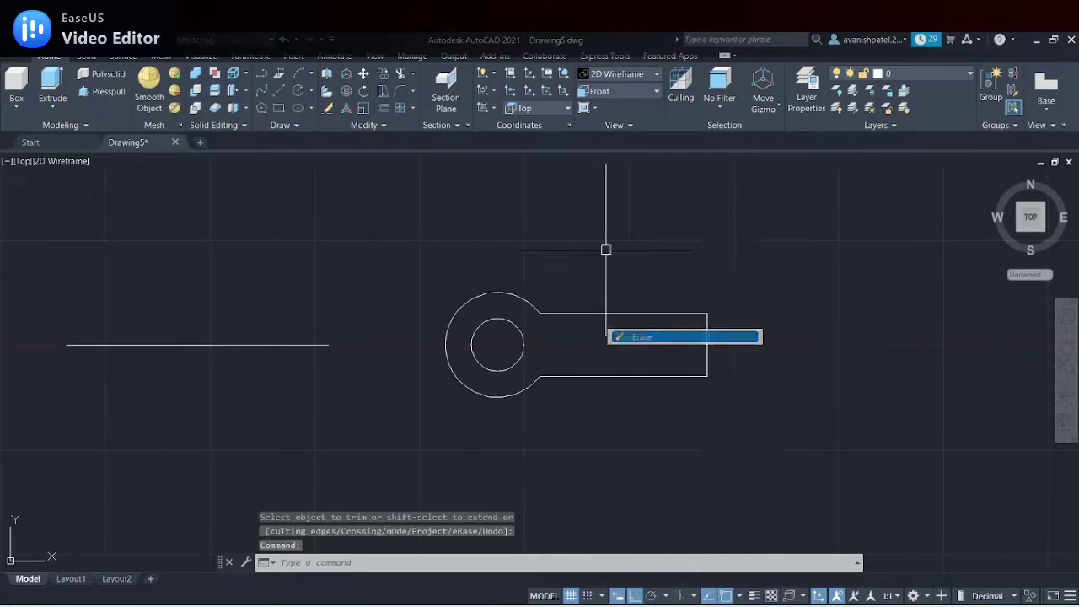
# Fillet the circle into the top and bottom arm lines with radius 25
pyautogui.click(398, 92)
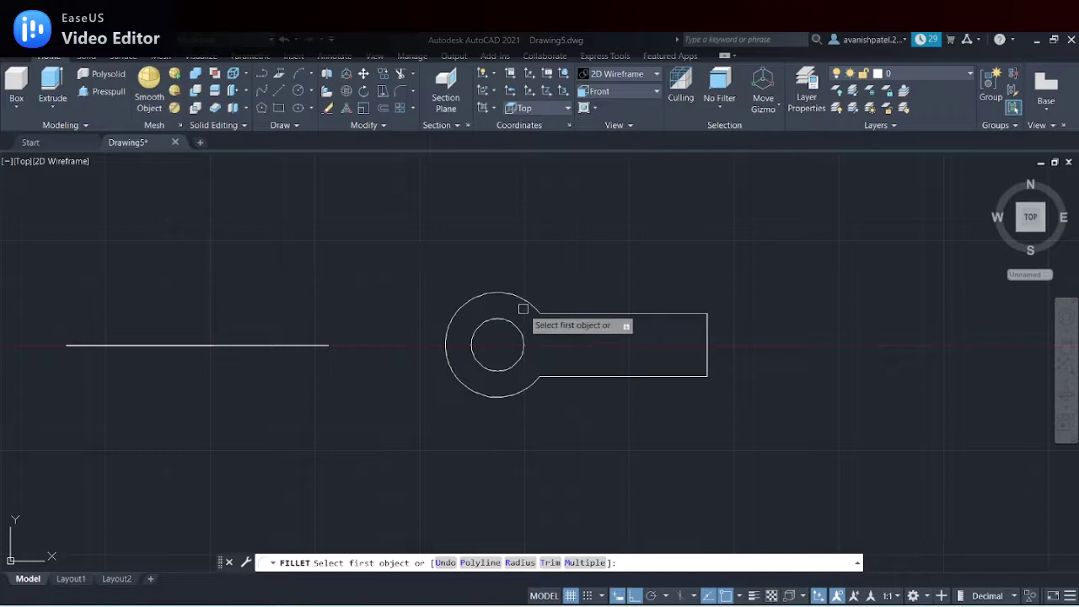
pyautogui.click(521, 563)
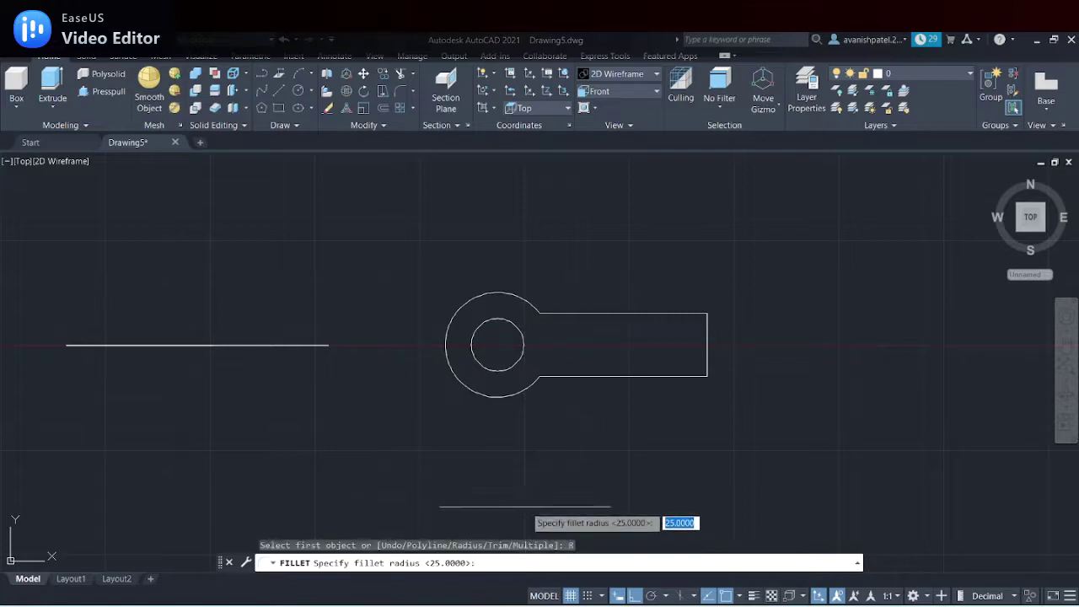
pyautogui.press('Return')
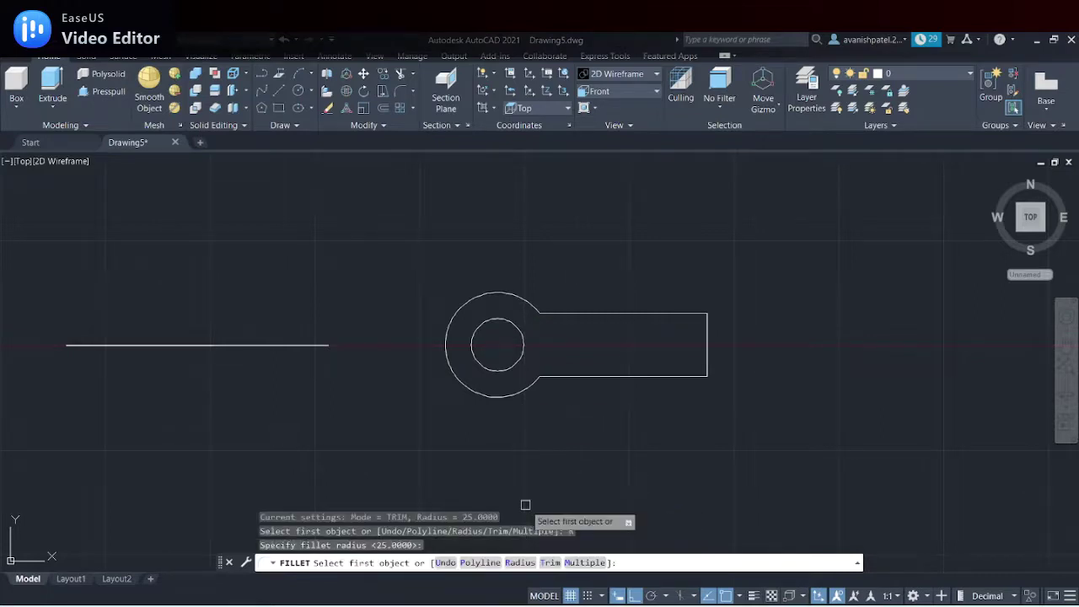
pyautogui.click(590, 562)
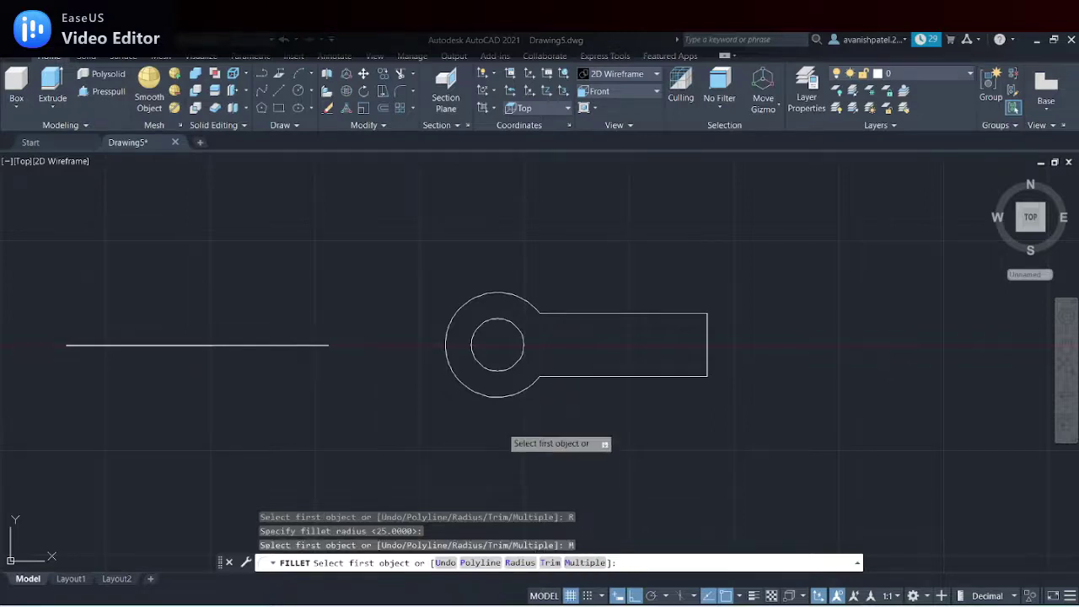
pyautogui.click(509, 393)
pyautogui.click(557, 377)
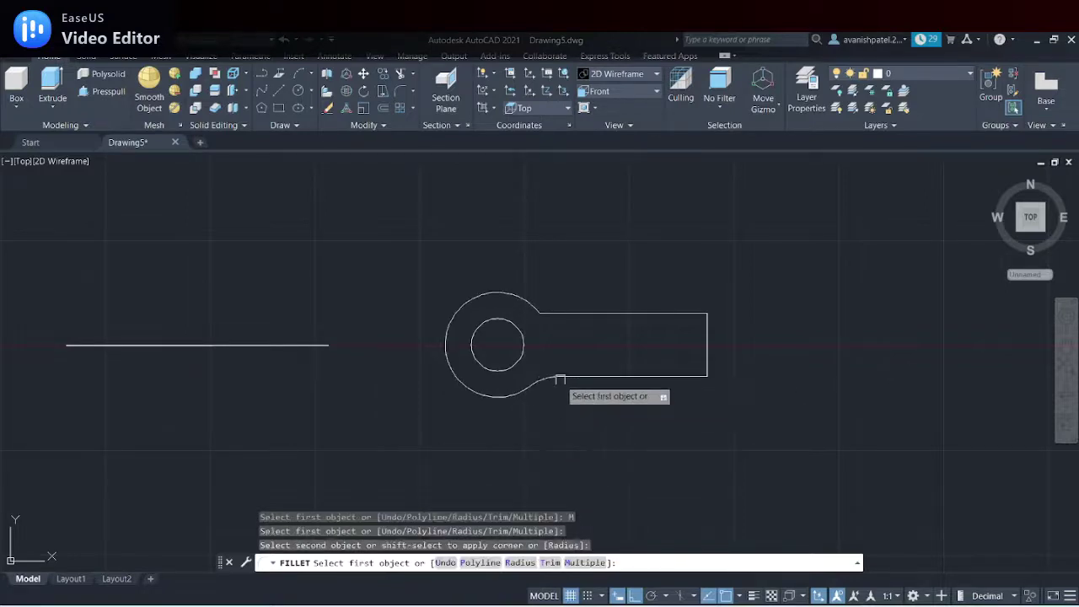
pyautogui.click(567, 314)
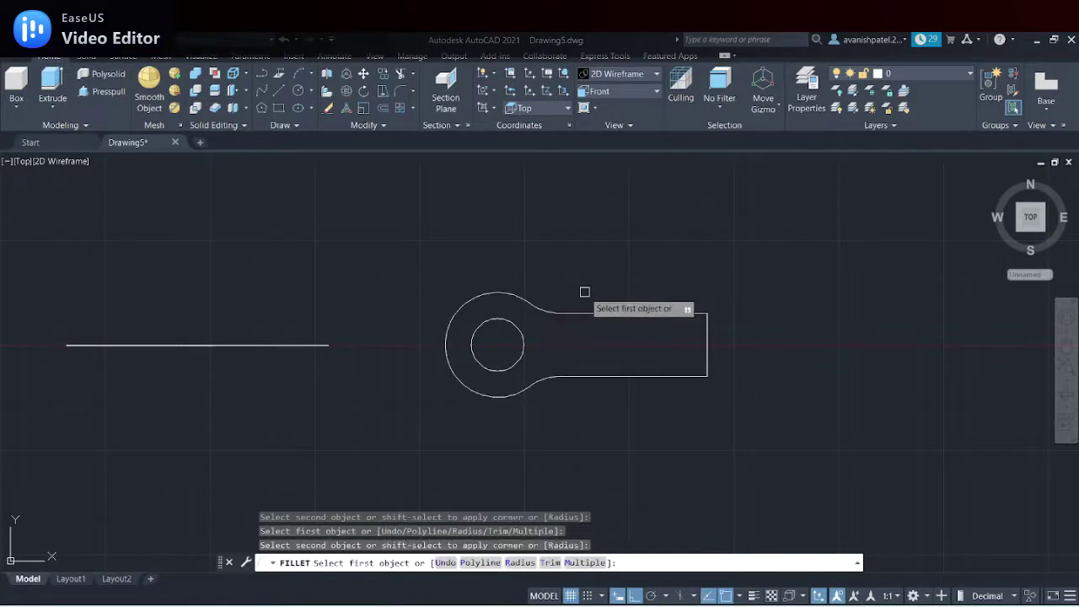
pyautogui.rightClick(584, 291)
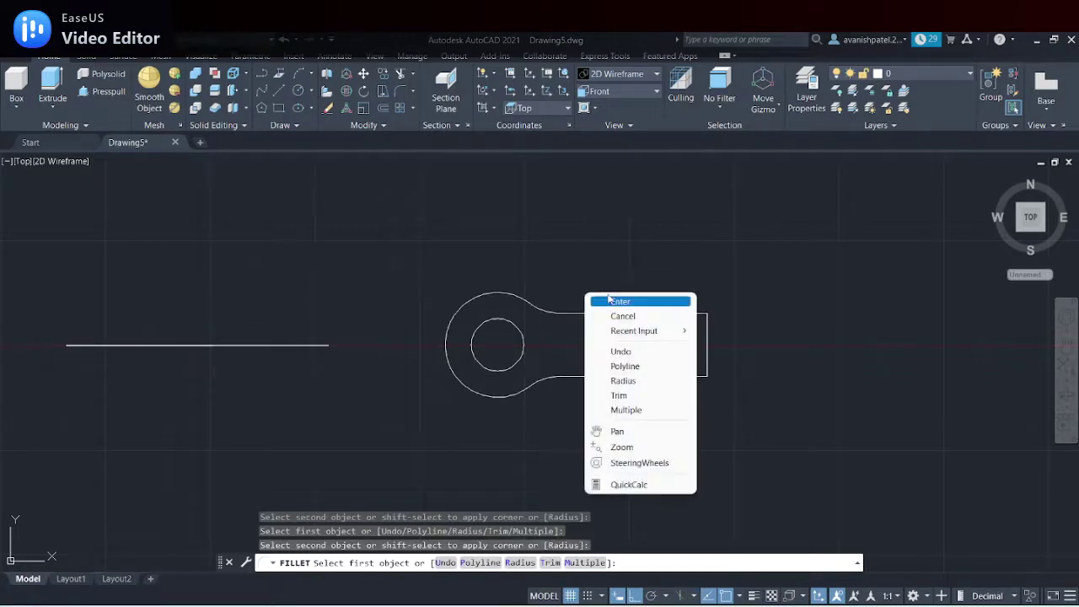
pyautogui.click(608, 301)
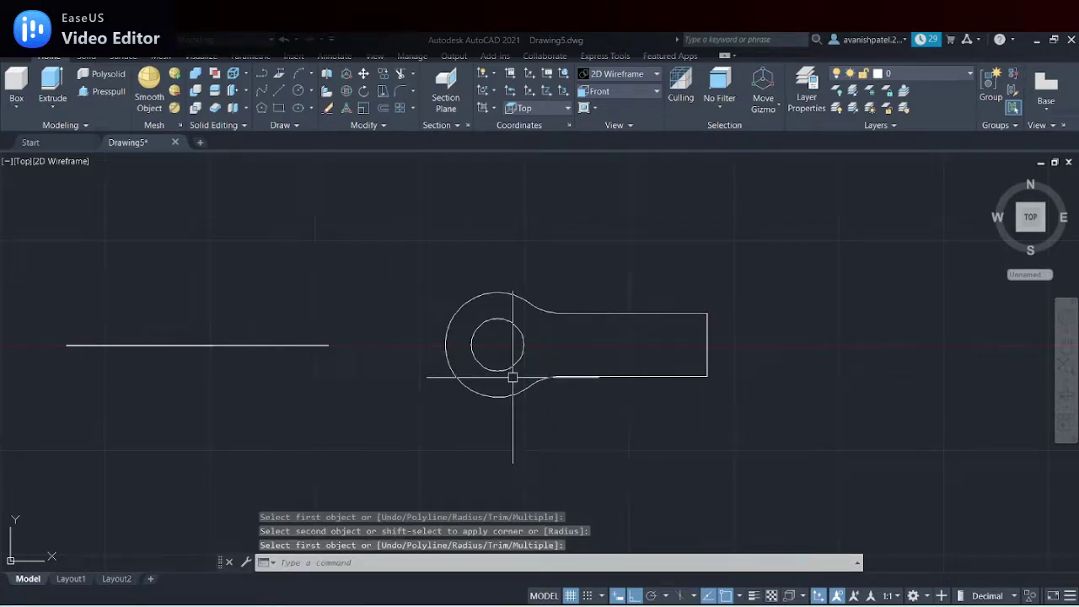
# Switch the drawing to the SW Isometric view
pyautogui.click(644, 90)
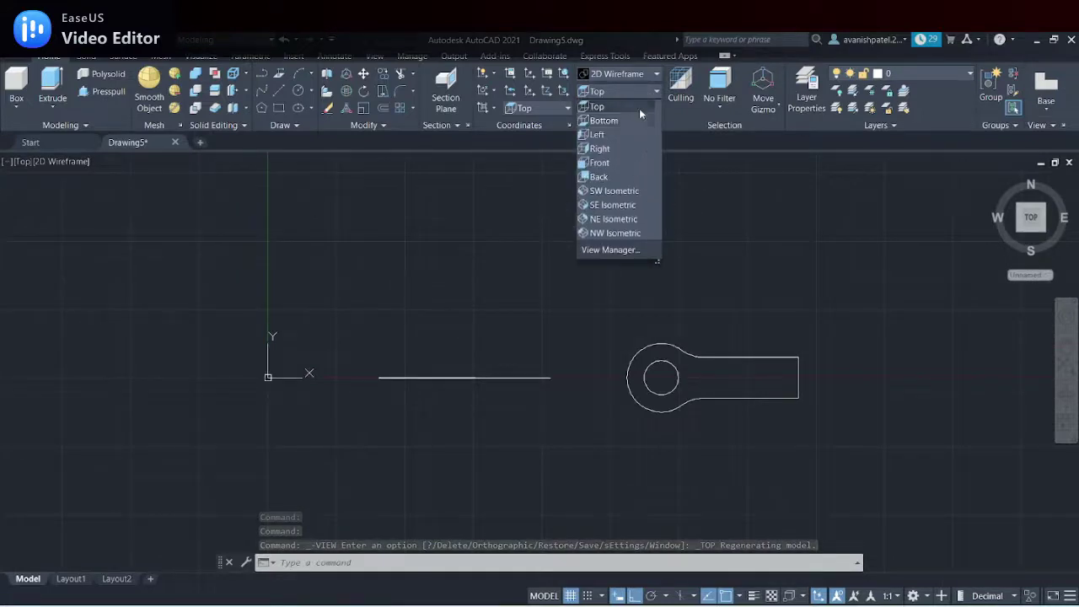
pyautogui.click(603, 191)
pyautogui.scroll(1, 641, 362)
pyautogui.scroll(-2, 590, 430)
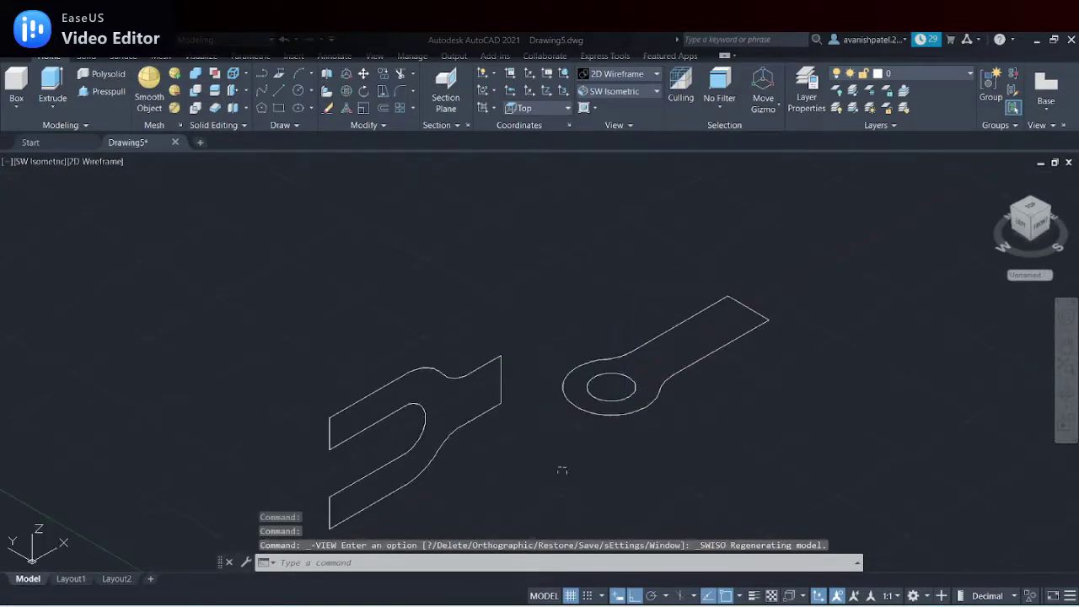
pyautogui.scroll(2, 549, 396)
# Join the fork-end outline and the eye-end outline into two separate polylines
pyautogui.moveTo(499, 239); pyautogui.dragTo(521, 415)
pyautogui.write('J')
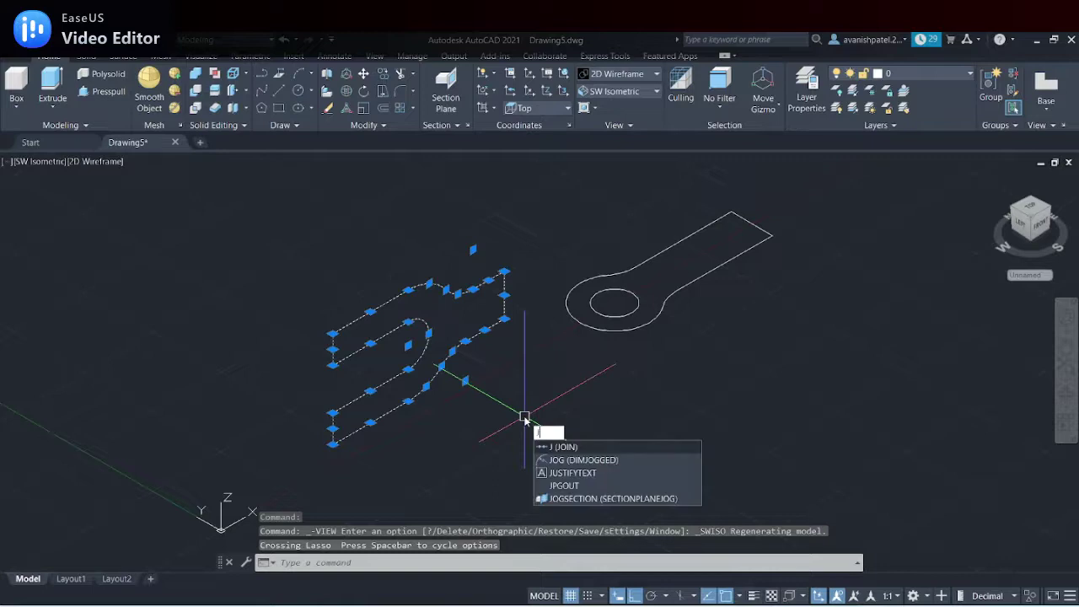
pyautogui.press('Return')
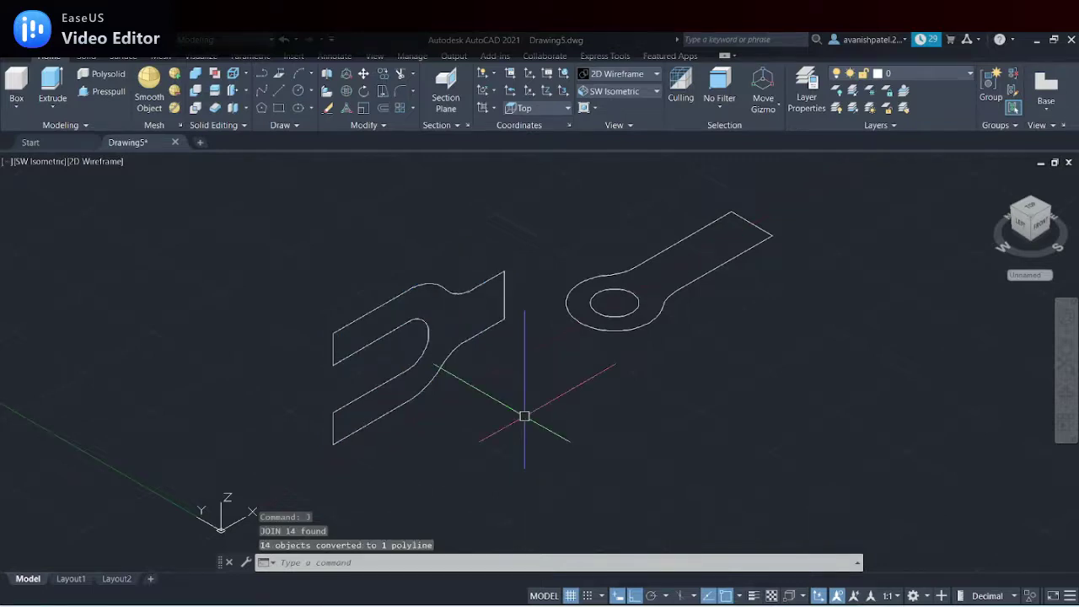
pyautogui.scroll(2, 654, 190)
pyautogui.scroll(-2, 680, 227)
pyautogui.moveTo(758, 185); pyautogui.dragTo(588, 333)
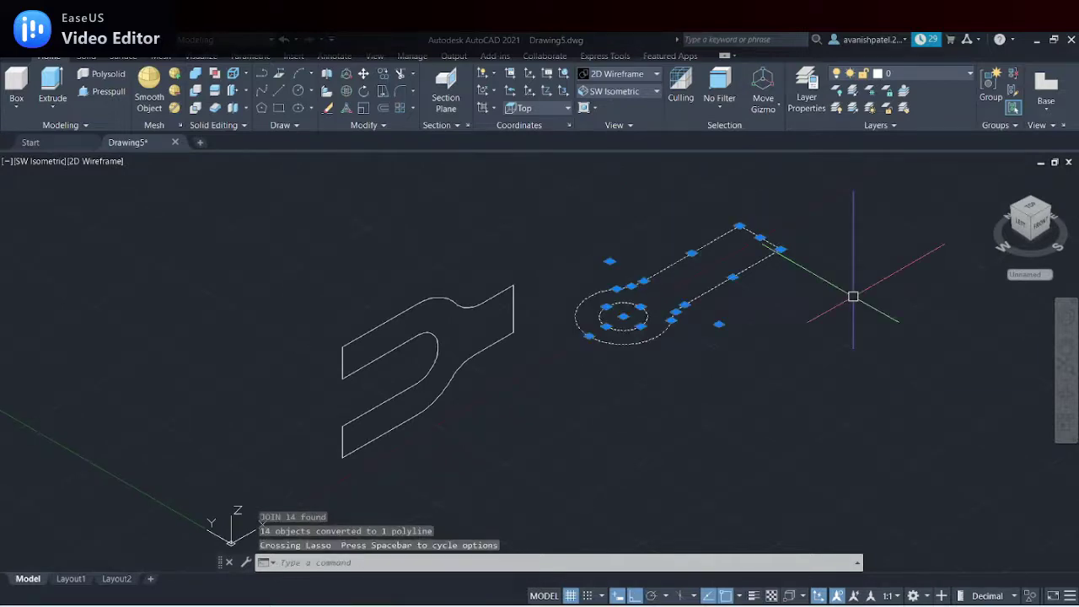
pyautogui.write('j')
pyautogui.press('Return')
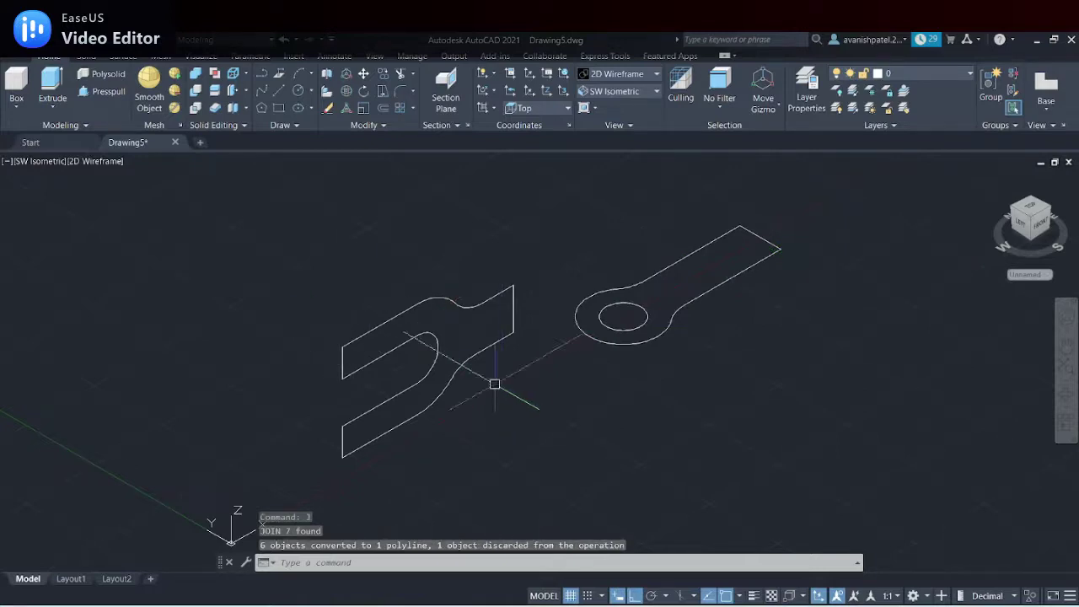
# Presspull the fork-end and eye-end outlines up 100 units each
pyautogui.click(108, 91)
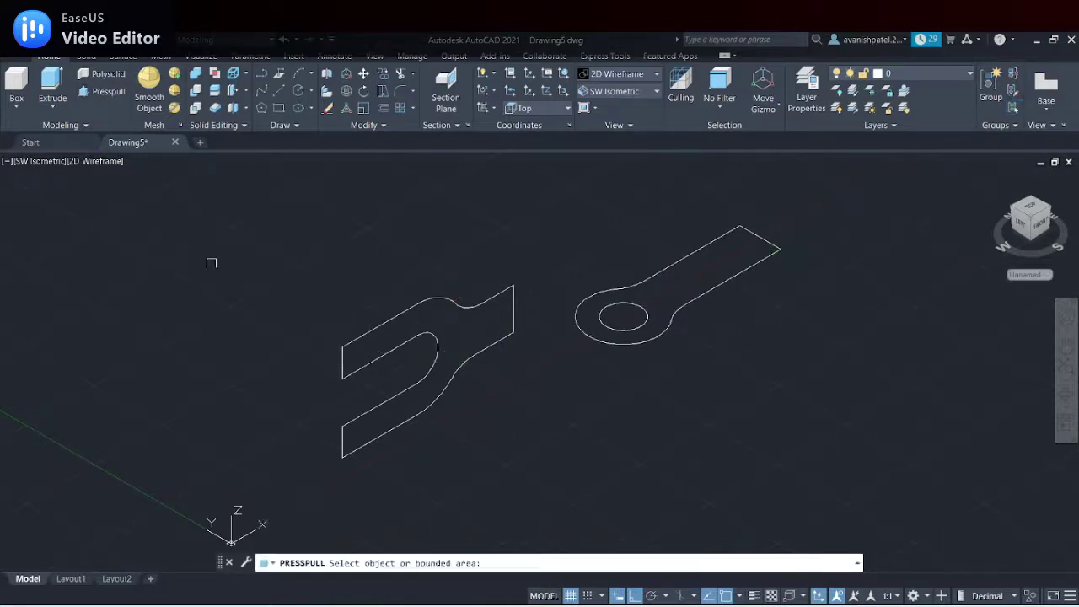
pyautogui.click(348, 362)
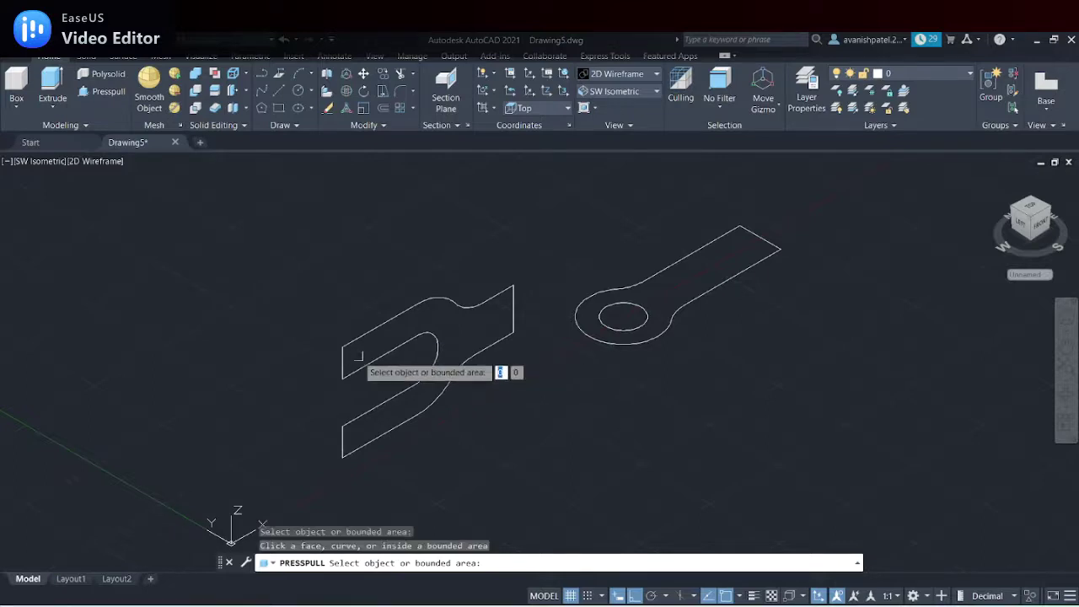
pyautogui.click(372, 363)
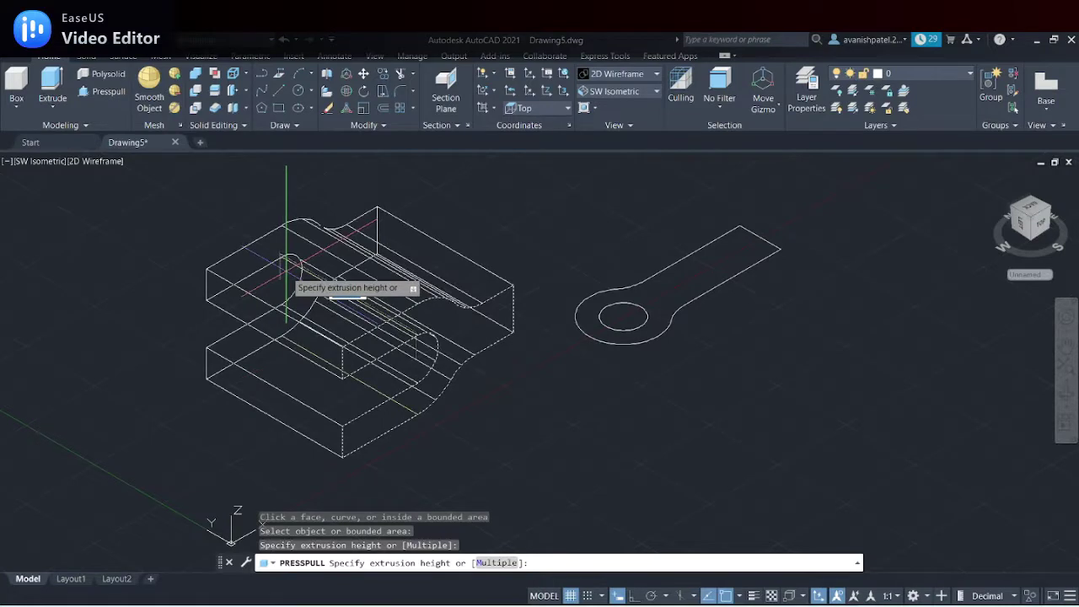
pyautogui.write('100')
pyautogui.press('Return')
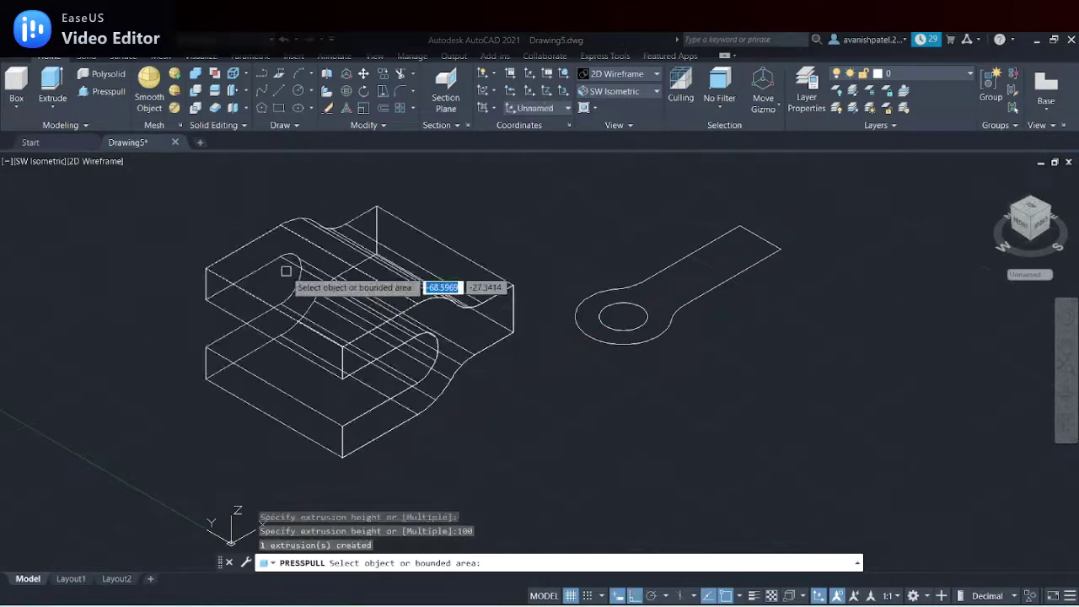
pyautogui.click(675, 290)
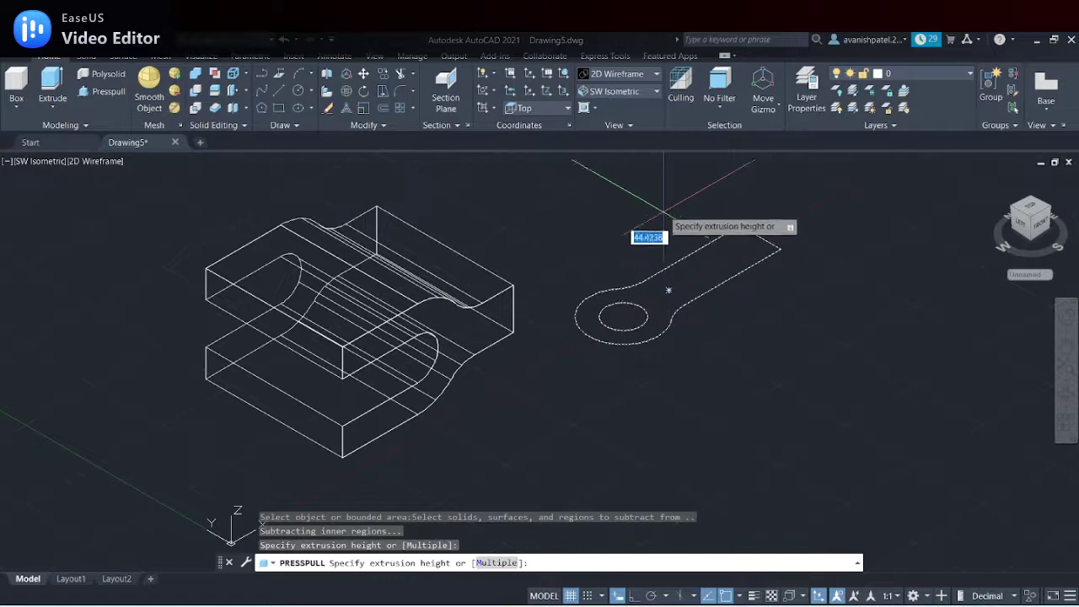
pyautogui.write('100')
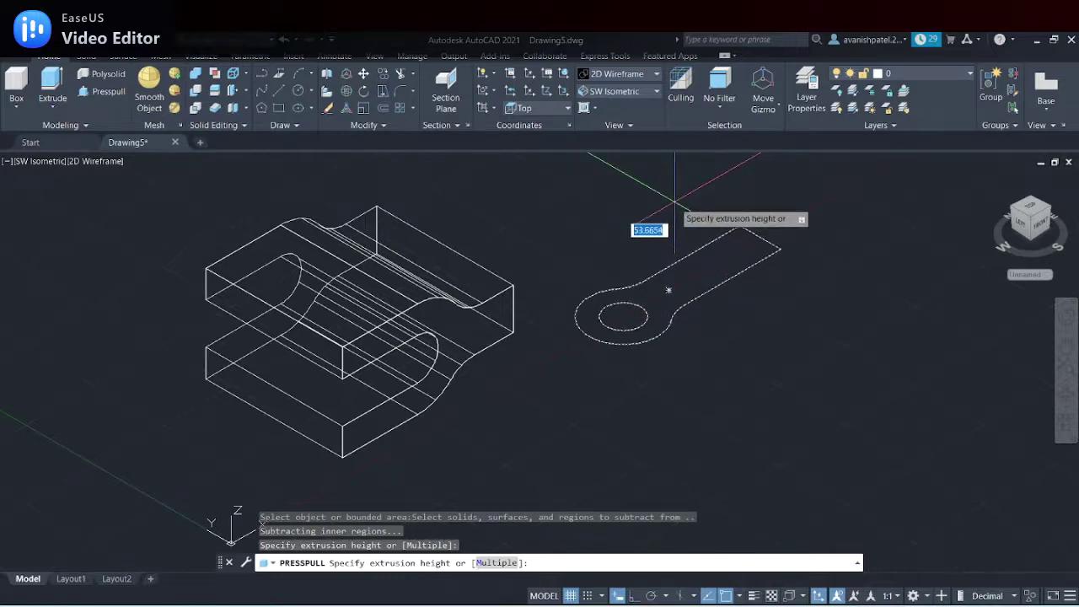
pyautogui.press('Return')
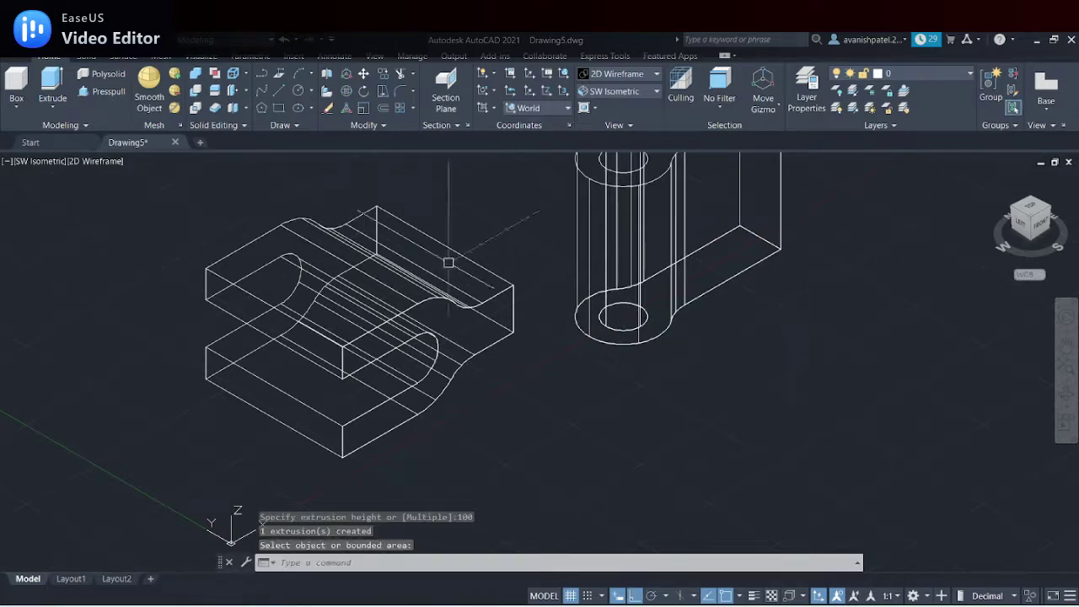
# Switch the visual style to shaded grey
pyautogui.click(110, 163)
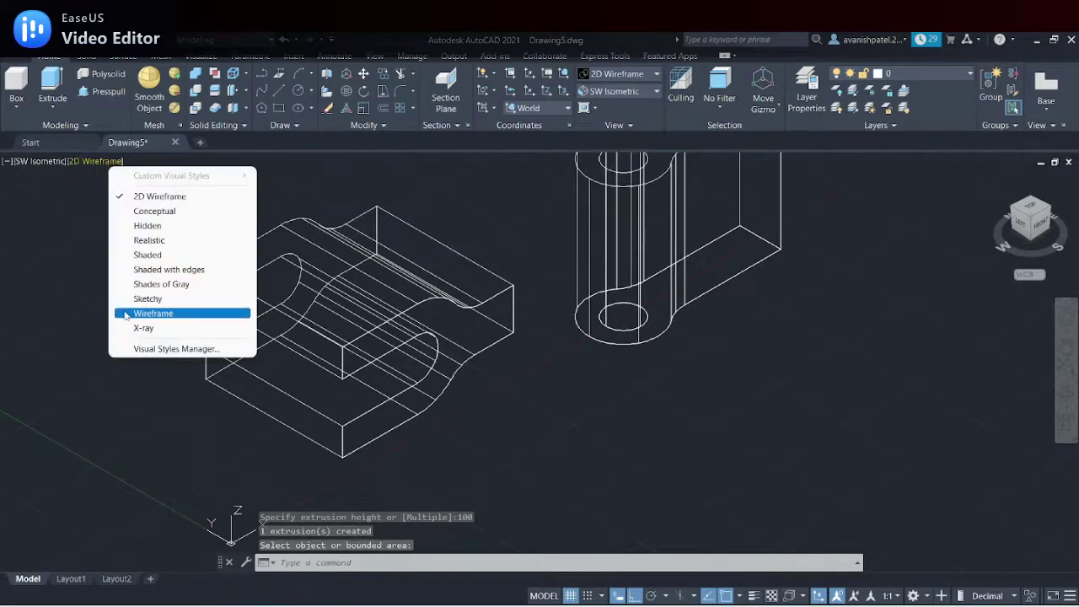
pyautogui.click(141, 281)
pyautogui.scroll(2, 511, 267)
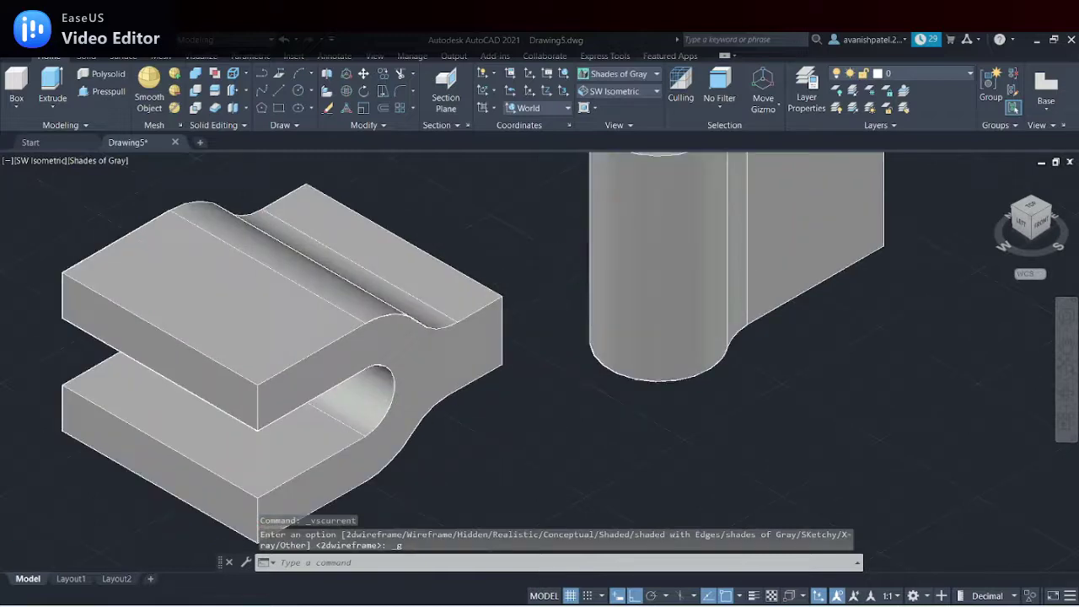
pyautogui.scroll(-4, 540, 245)
pyautogui.press('Escape')
pyautogui.press('Escape')
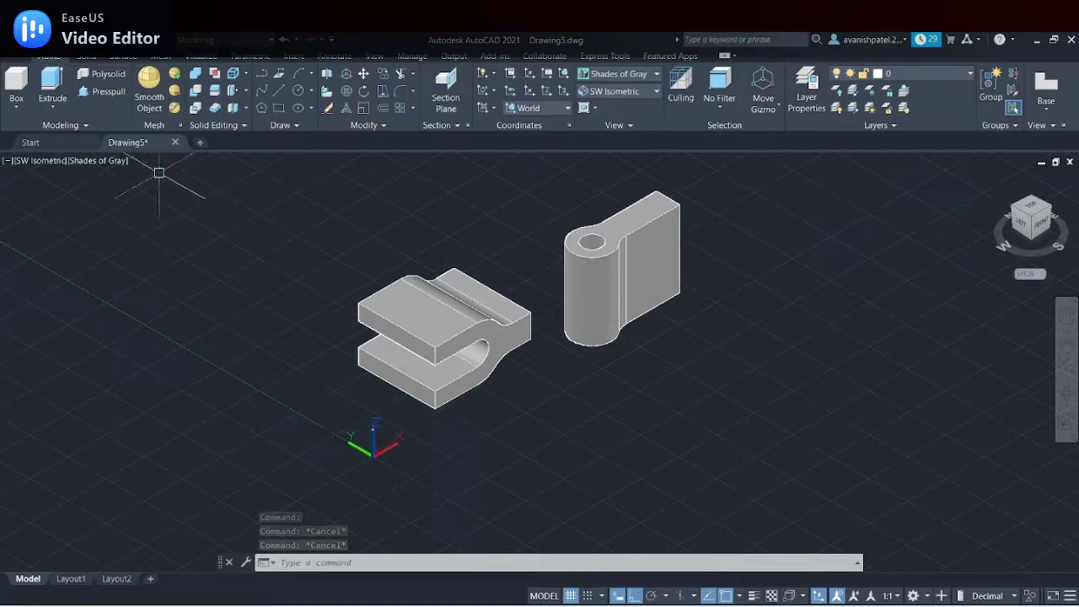
# Move the eye-end lug solid by its hole centre into the fork block's slot
pyautogui.click(594, 248)
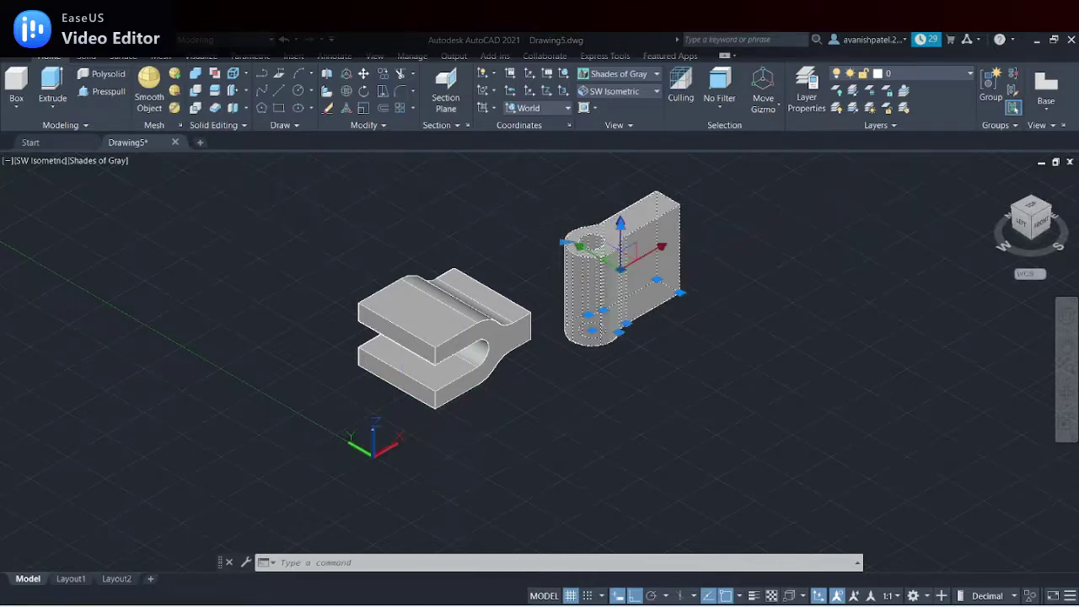
pyautogui.rightClick(824, 221)
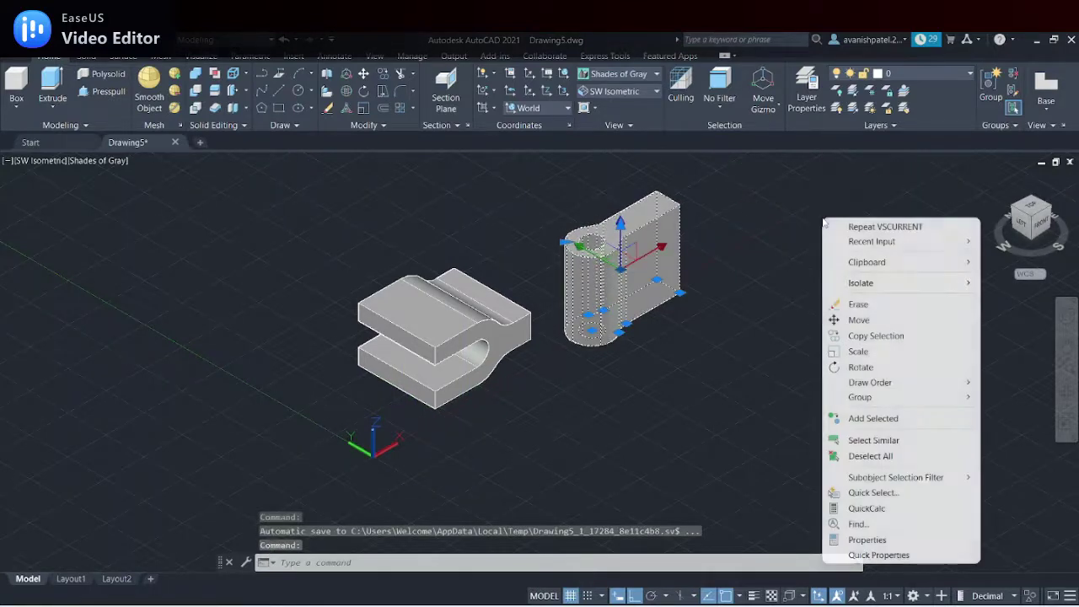
pyautogui.click(857, 319)
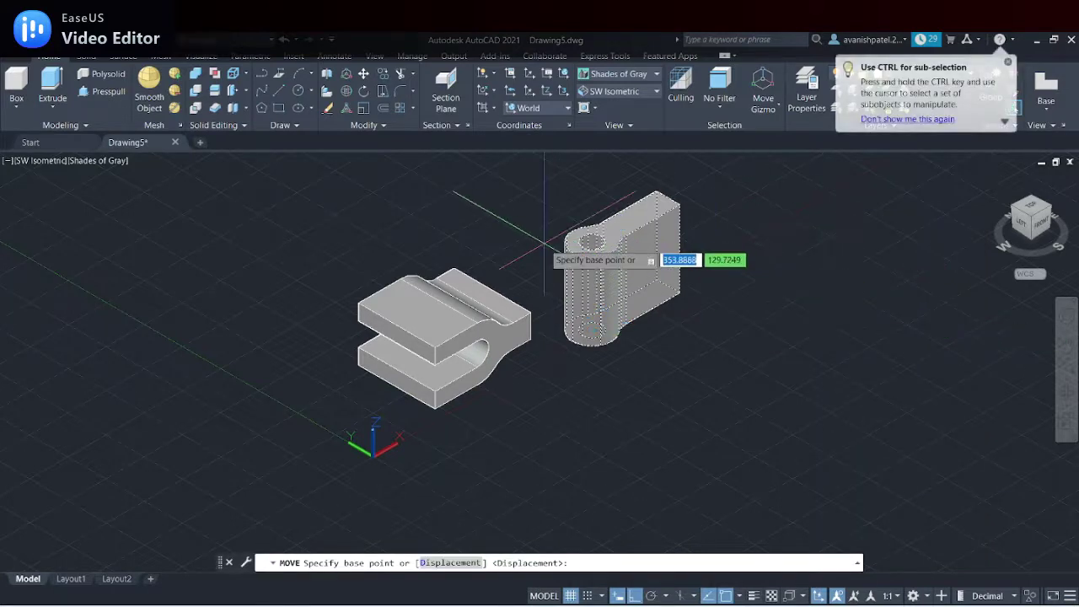
pyautogui.scroll(5, 540, 245)
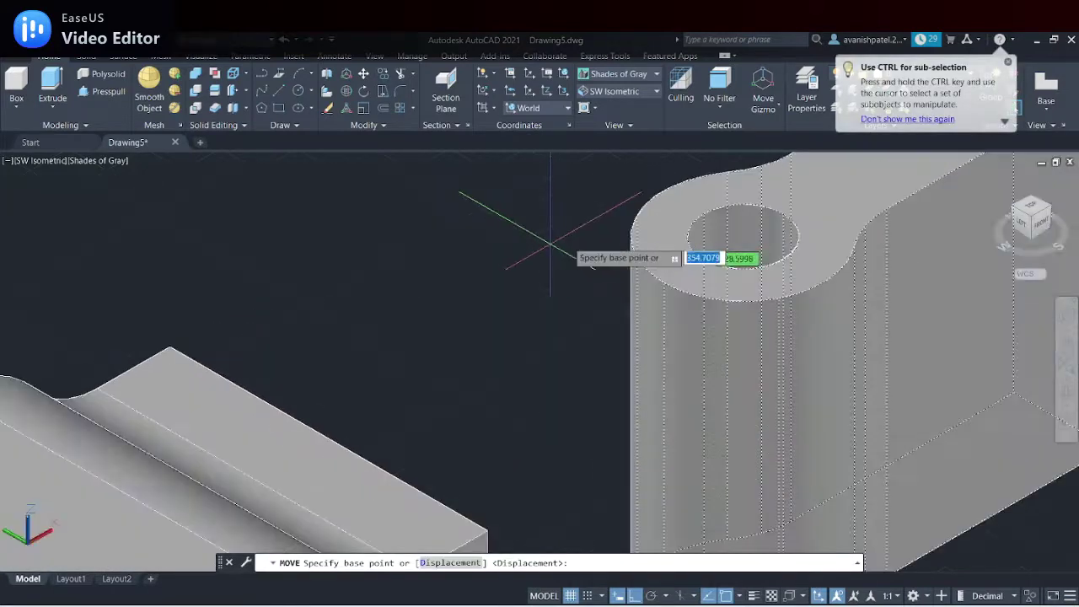
pyautogui.click(742, 236)
pyautogui.scroll(-5, 692, 257)
pyautogui.scroll(-2, 674, 266)
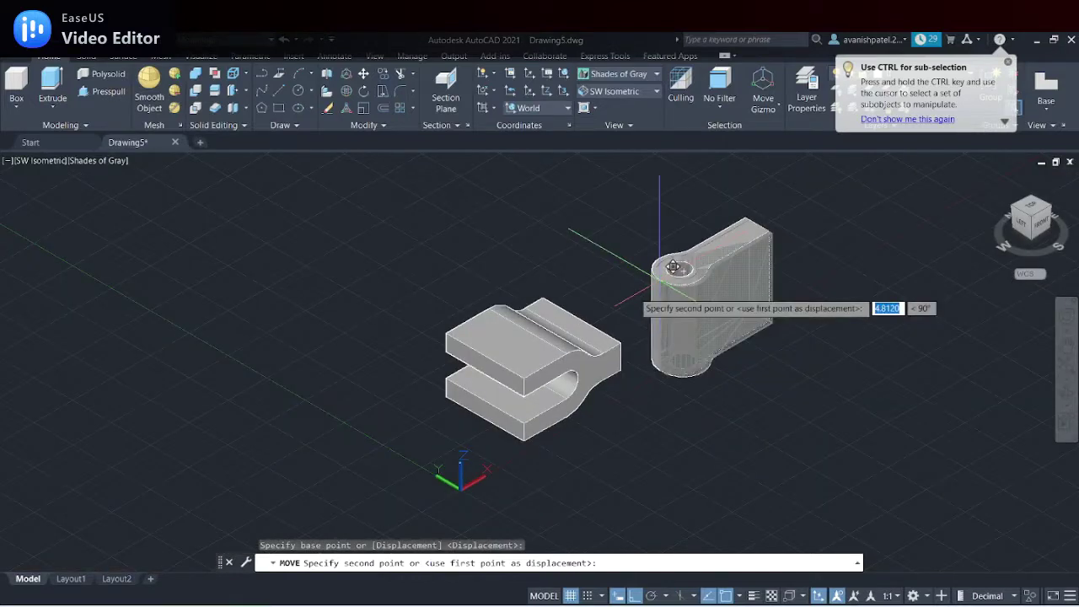
pyautogui.scroll(3, 478, 338)
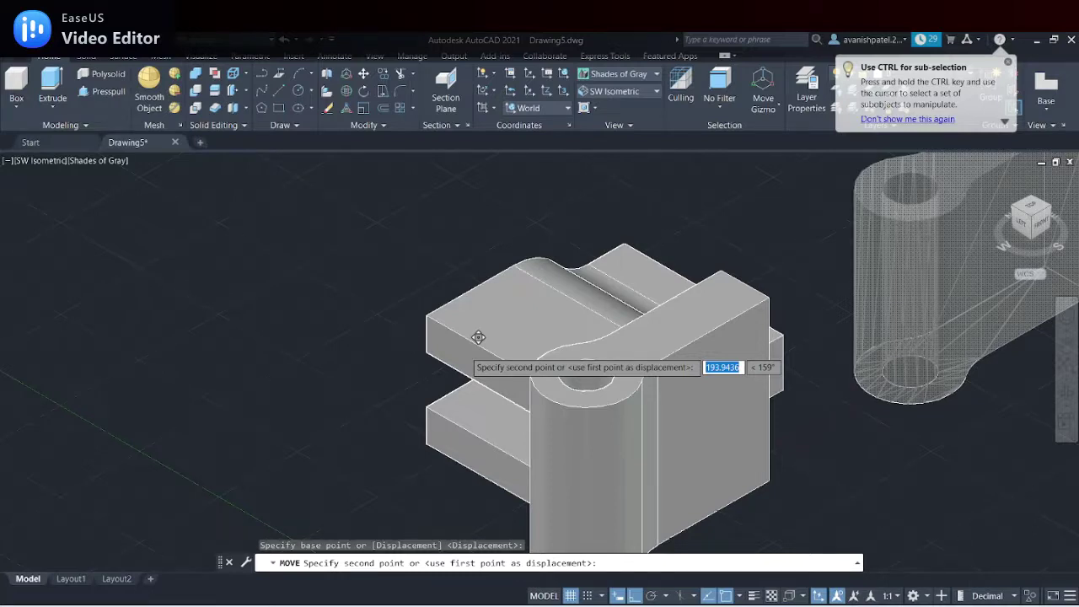
pyautogui.scroll(4, 478, 337)
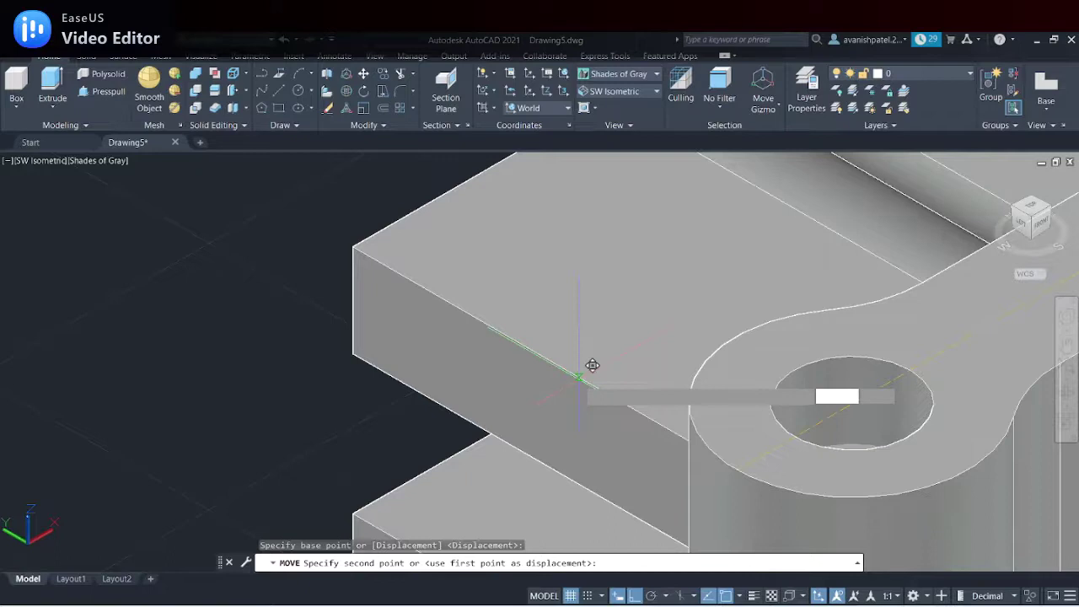
pyautogui.scroll(-5, 593, 365)
pyautogui.press('Escape')
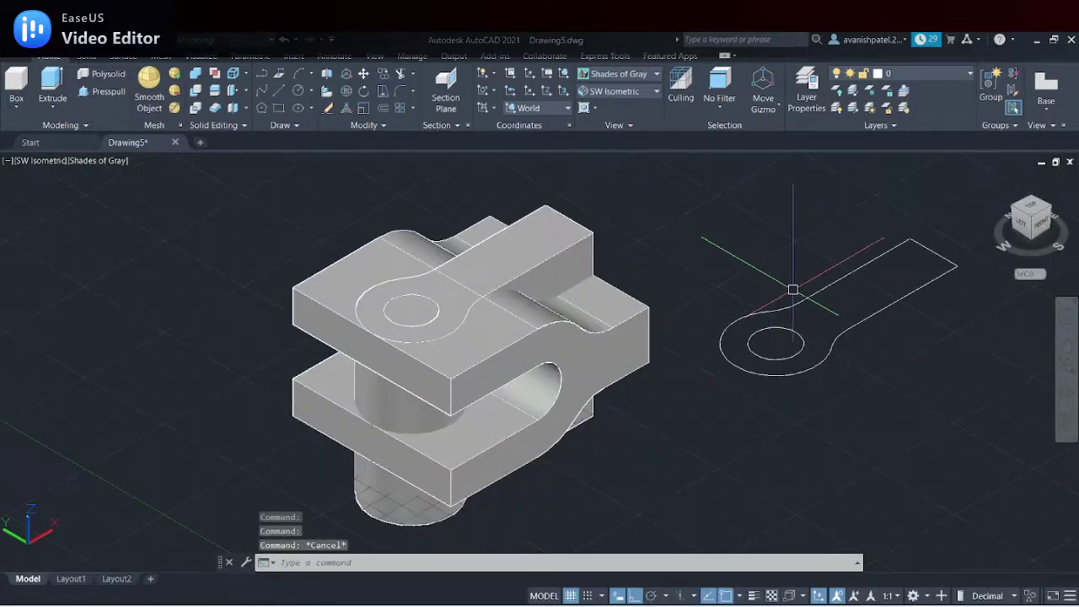
# Erase the 2D eye sketch on the right
pyautogui.click(792, 289)
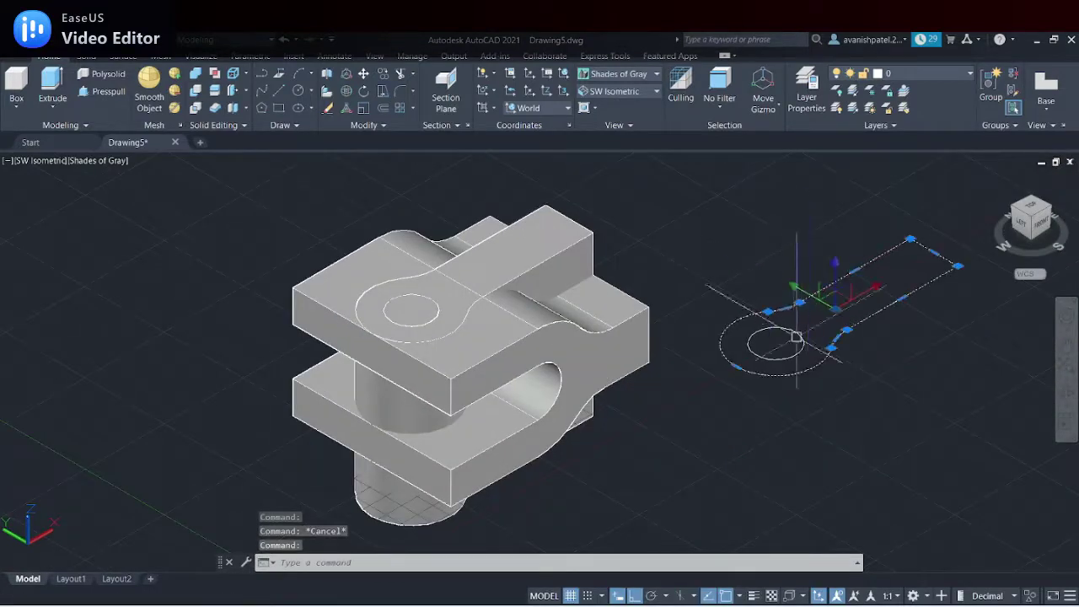
pyautogui.rightClick(792, 262)
pyautogui.click(808, 321)
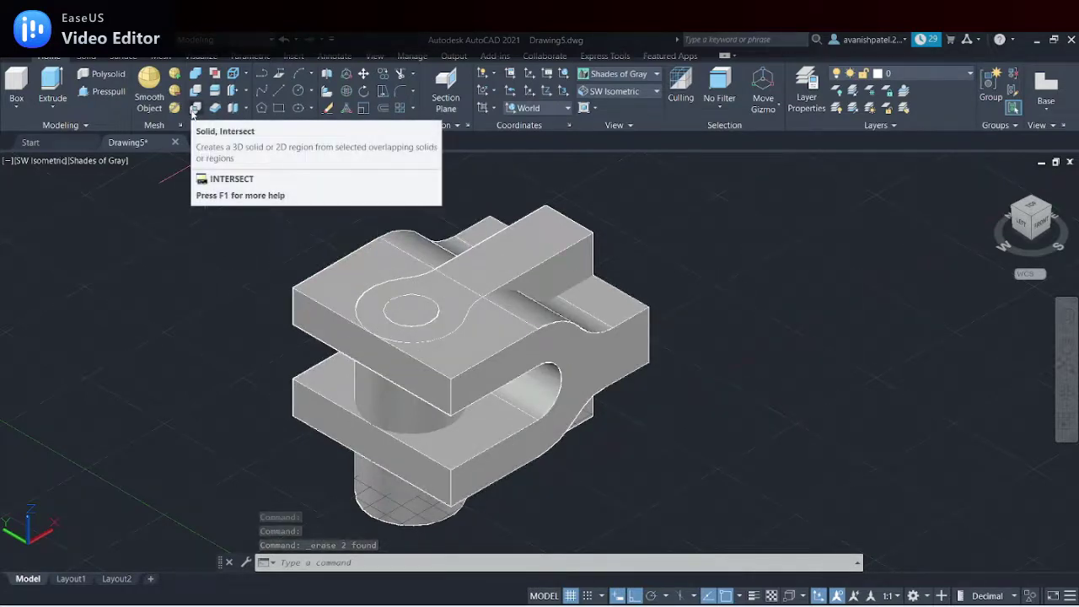
# Intersect the slotted block solid with the vertical lug solid
pyautogui.click(193, 111)
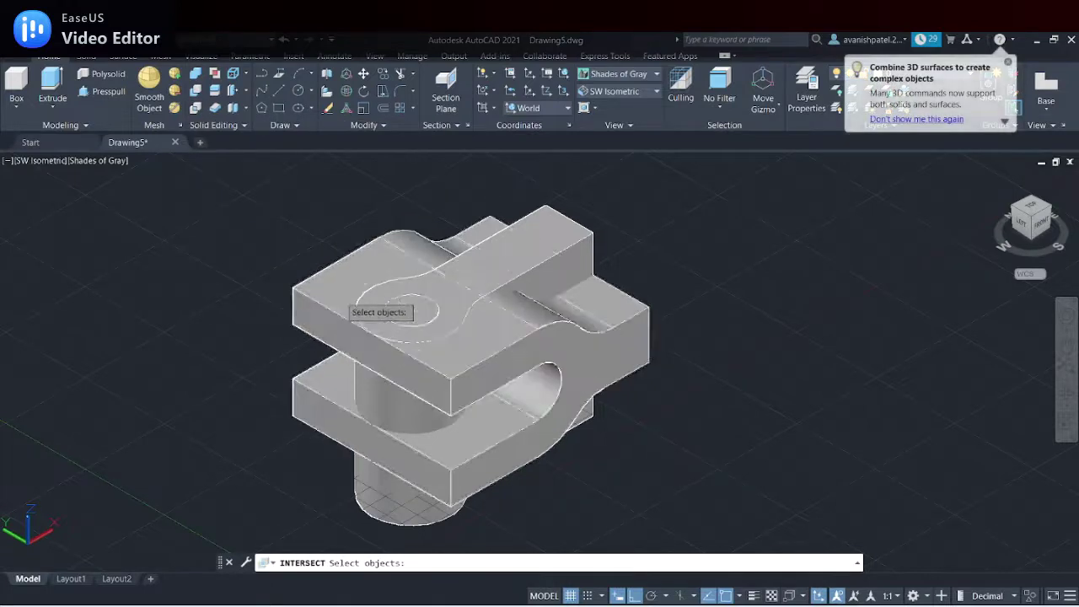
pyautogui.click(350, 306)
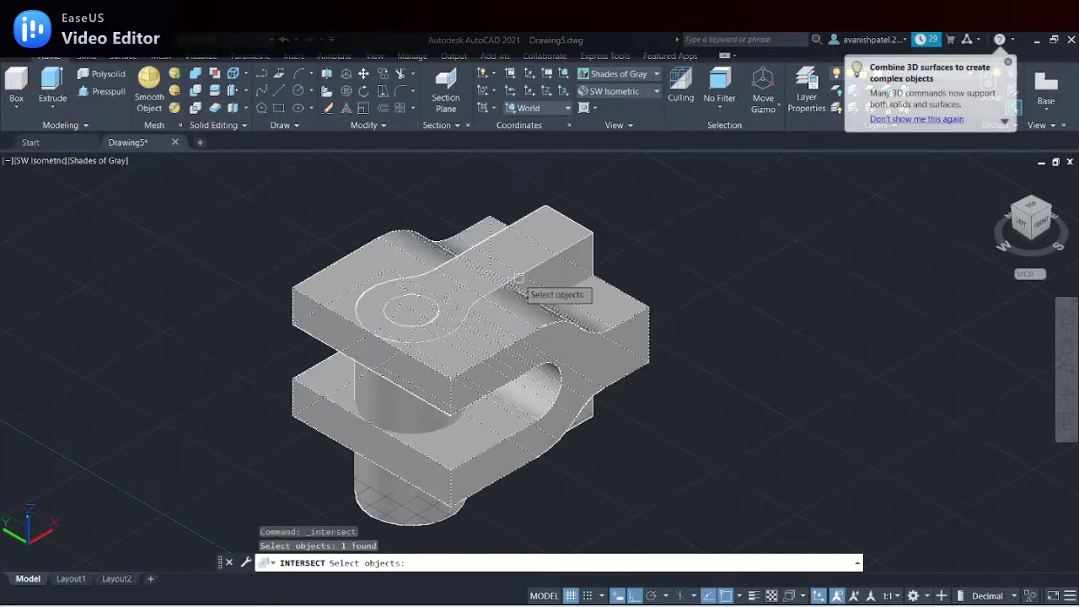
pyautogui.click(574, 227)
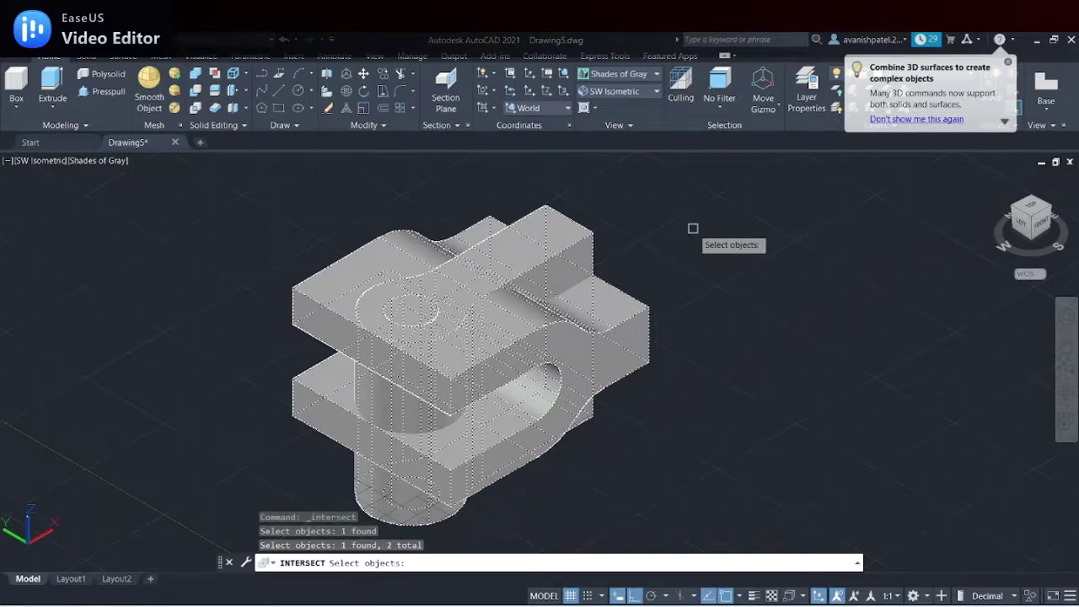
pyautogui.press('Return')
pyautogui.scroll(-3, 492, 390)
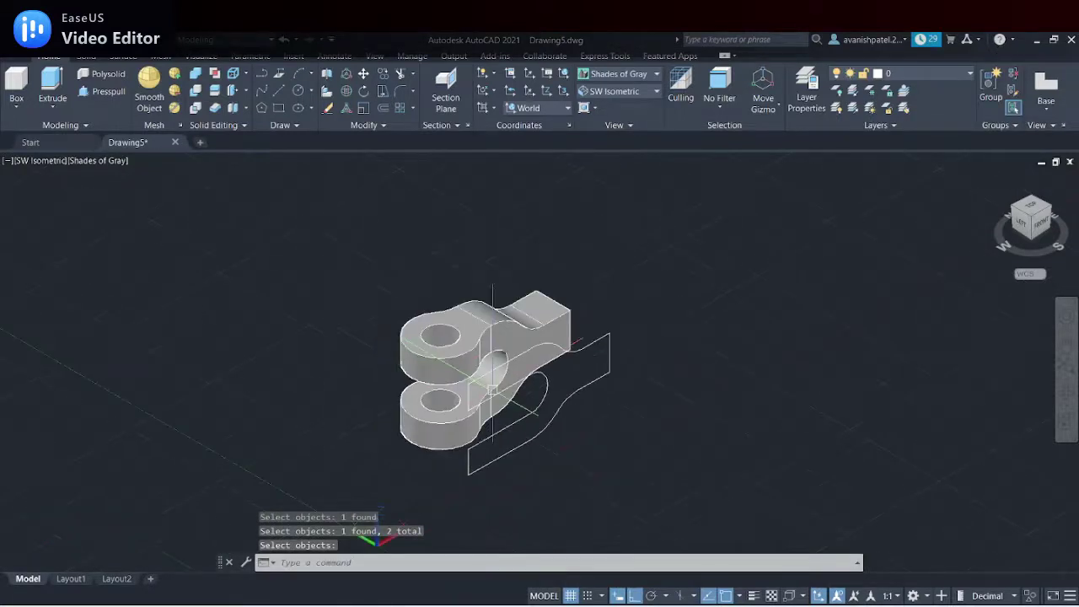
# Move the fork-end solid away from its 2D profile with 3DMOVE
pyautogui.click(346, 91)
pyautogui.click(475, 342)
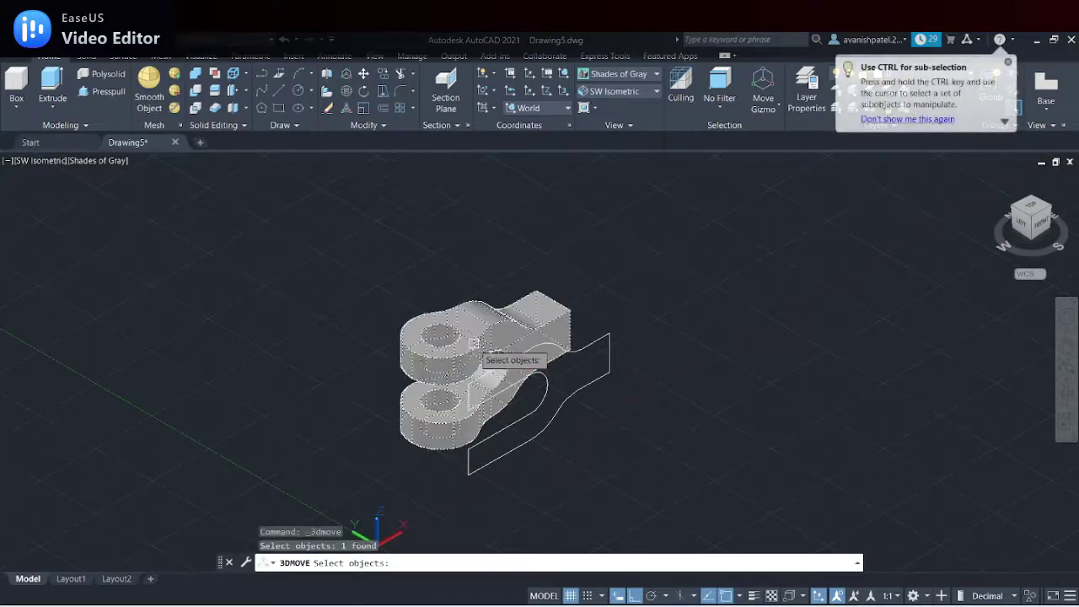
pyautogui.press('Return')
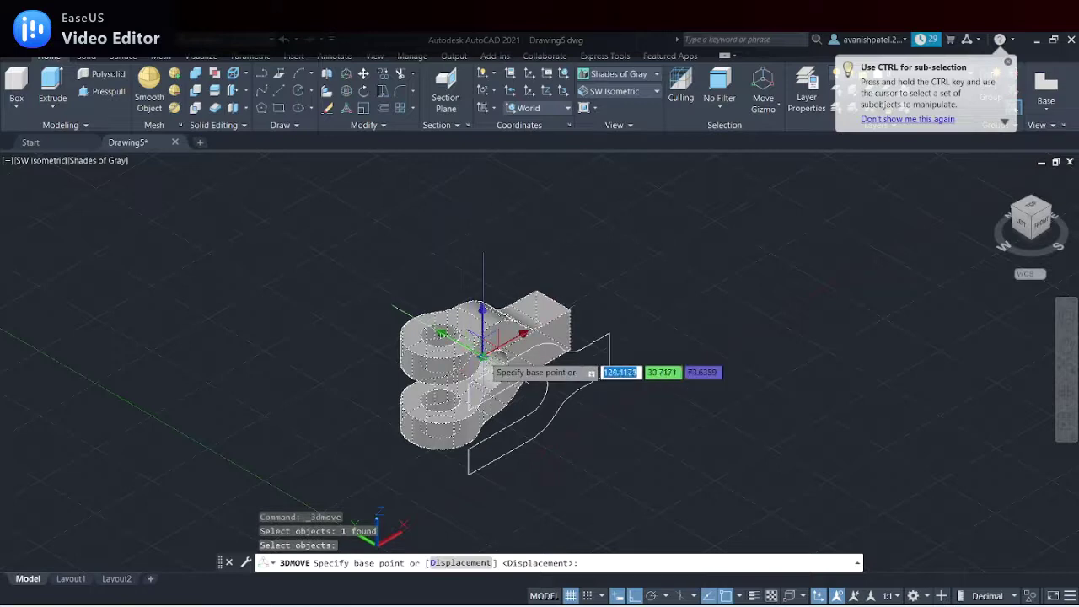
pyautogui.click(402, 402)
pyautogui.click(651, 257)
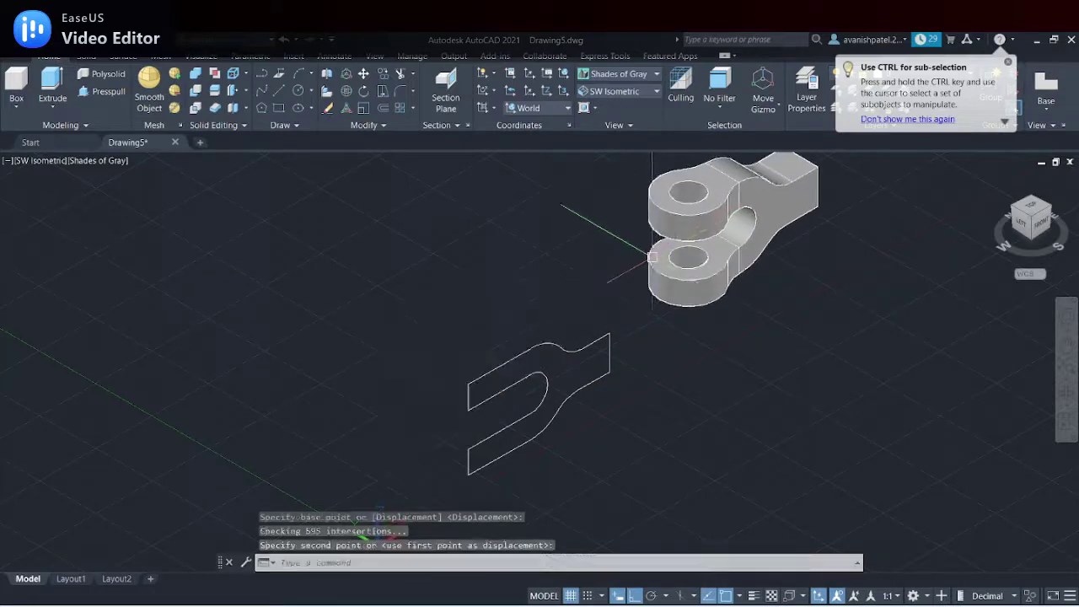
pyautogui.rightClick(551, 301)
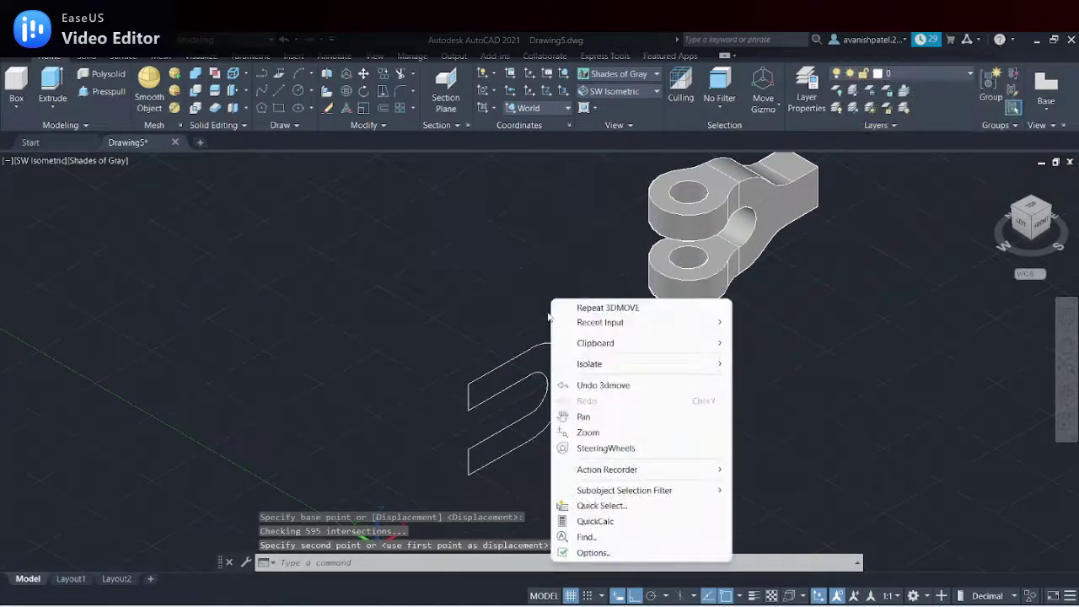
pyautogui.click(546, 321)
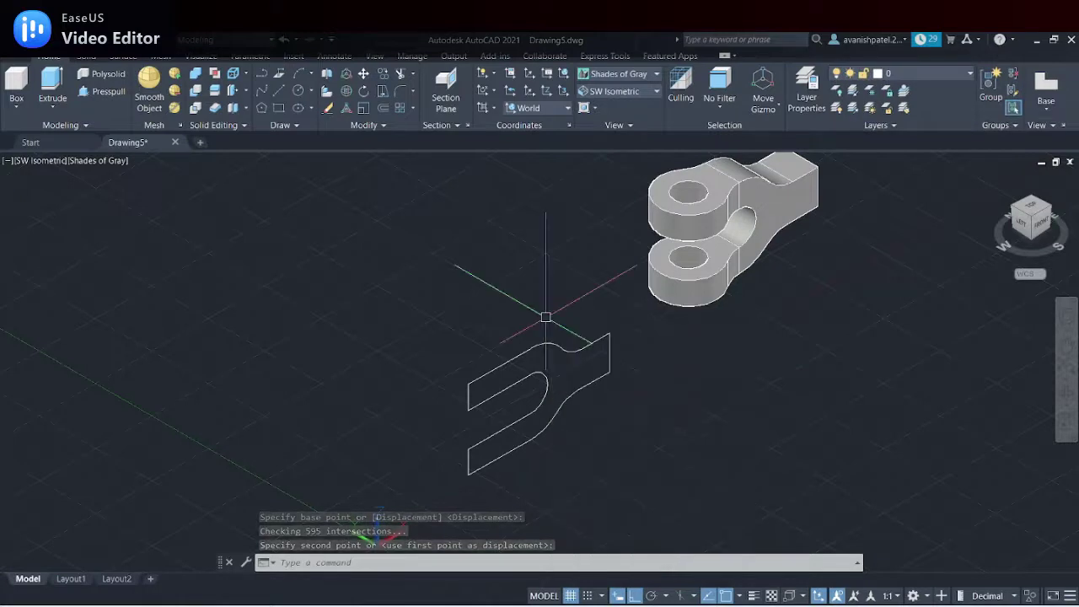
# Erase the leftover 2D fork profile and centre the solid in view
pyautogui.moveTo(613, 309); pyautogui.dragTo(663, 414)
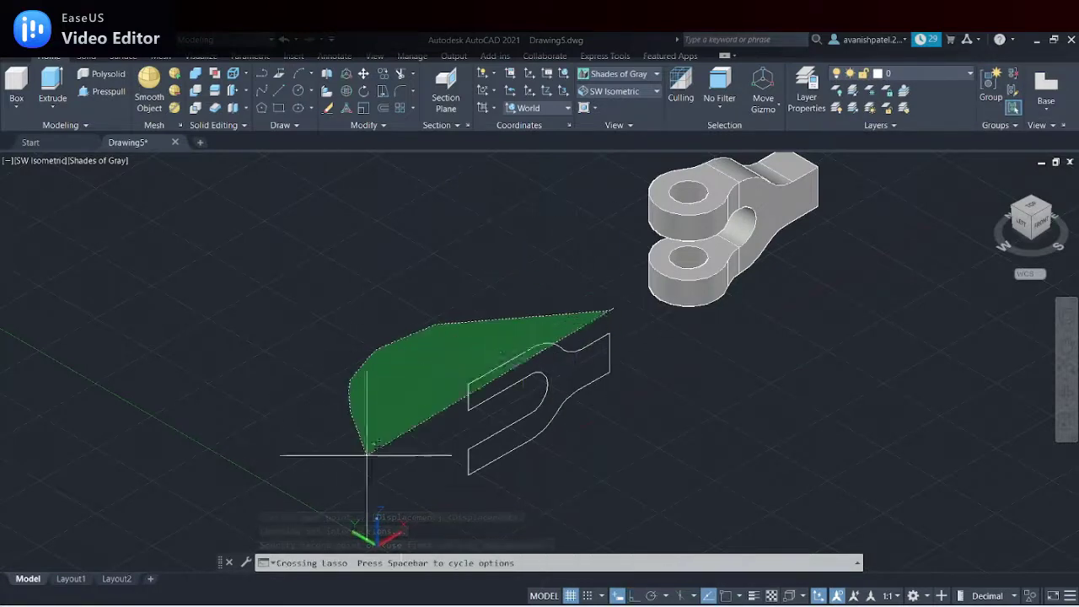
pyautogui.rightClick(663, 419)
pyautogui.click(697, 158)
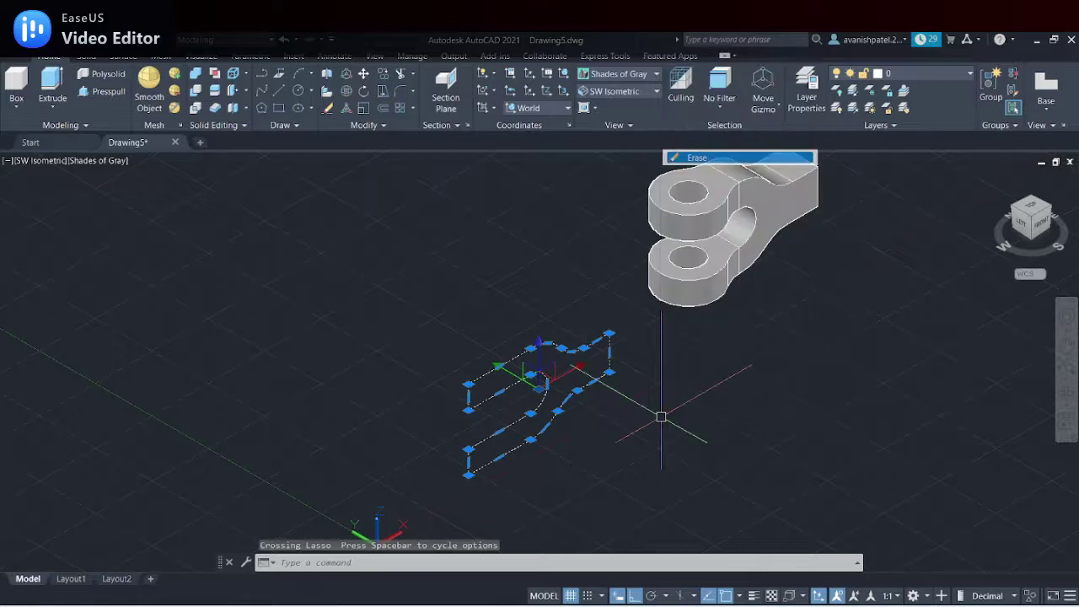
pyautogui.moveTo(775, 251); pyautogui.dragTo(513, 345, button='middle')
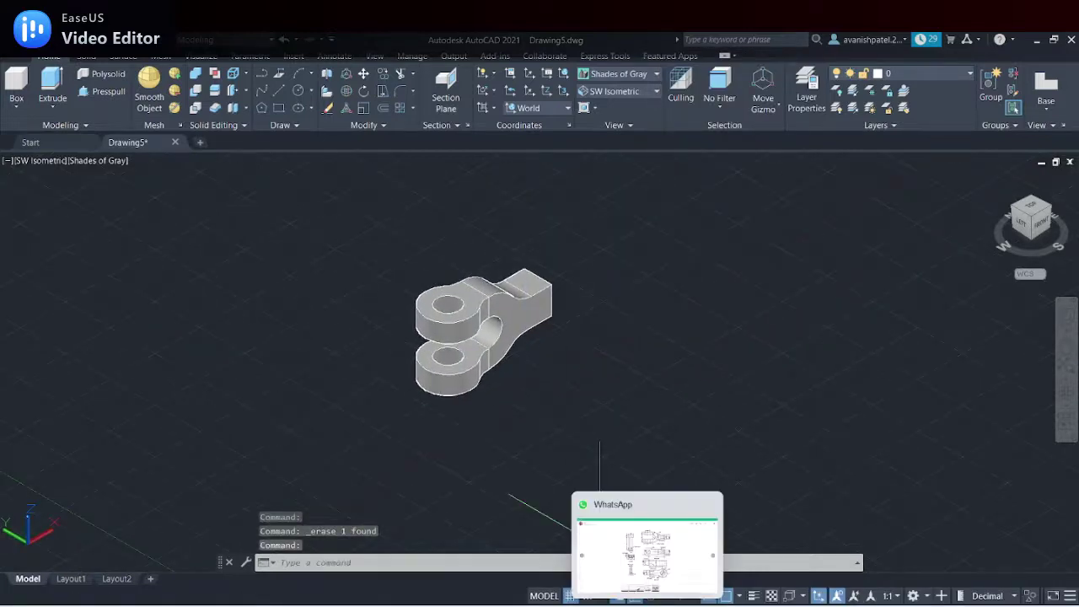
pyautogui.click(654, 595)
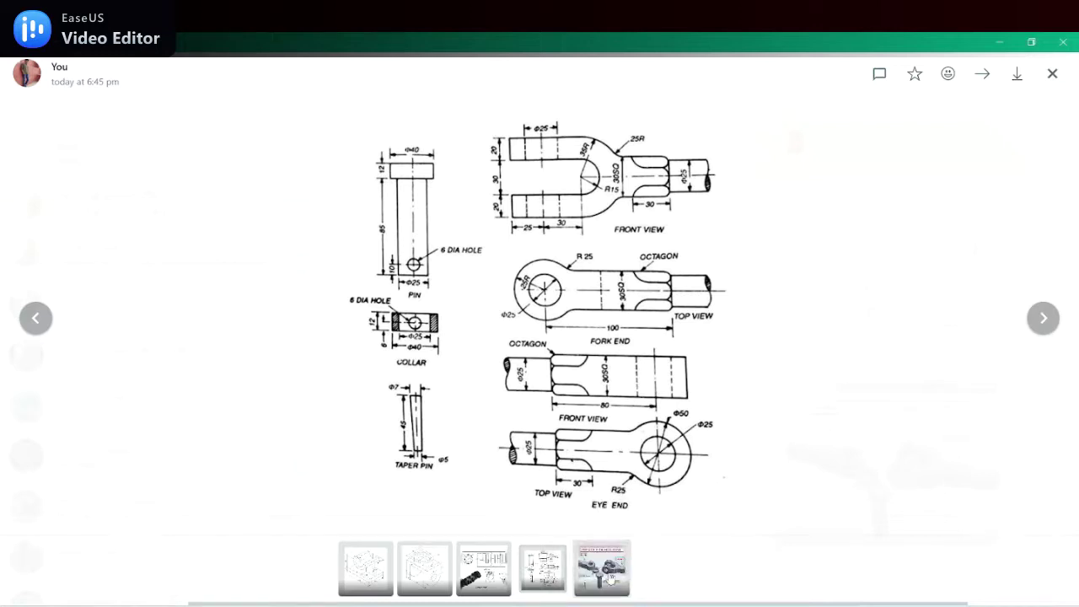
pyautogui.click(602, 572)
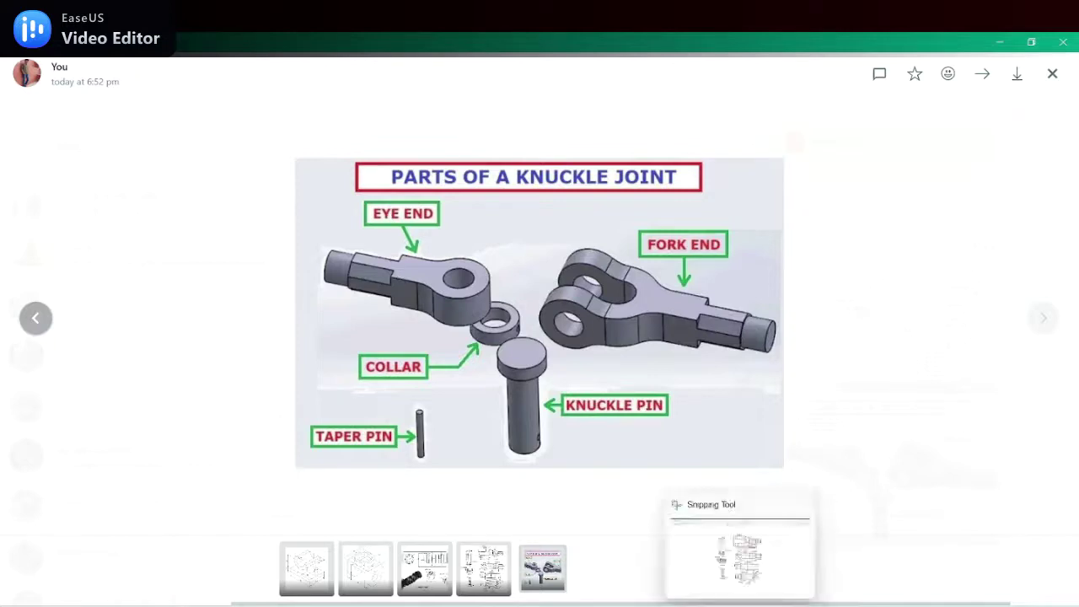
pyautogui.click(733, 516)
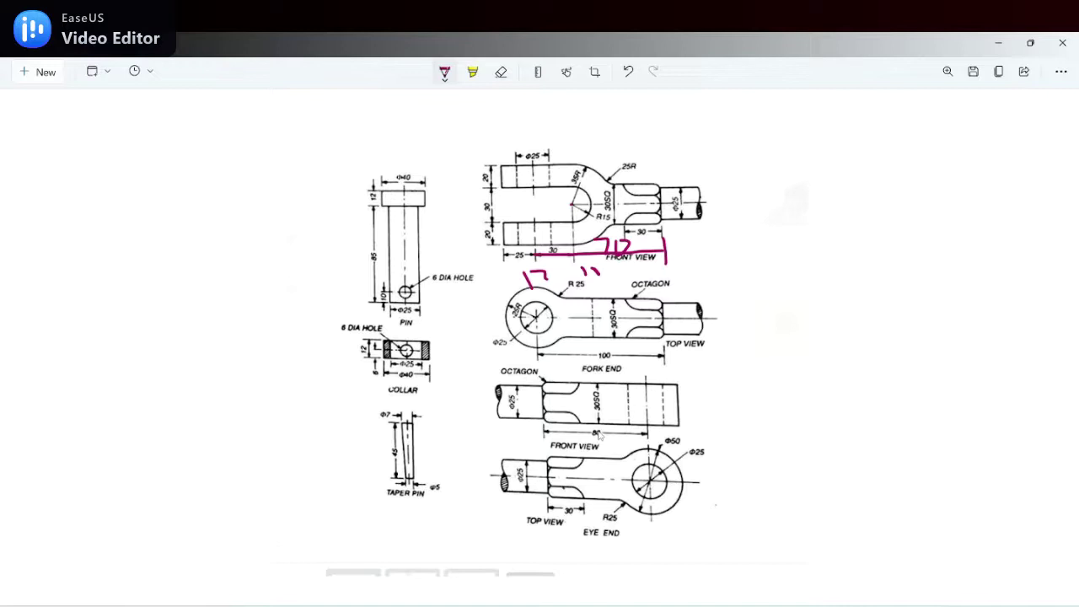
pyautogui.click(704, 560)
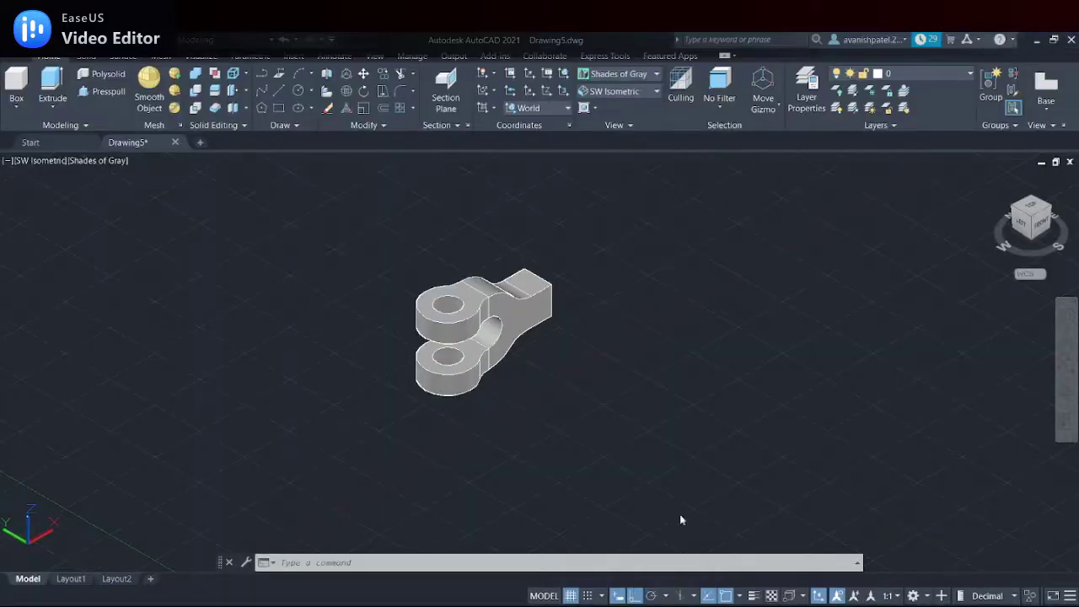
# Switch to the Top view and pan the part leftward
pyautogui.scroll(2, 628, 411)
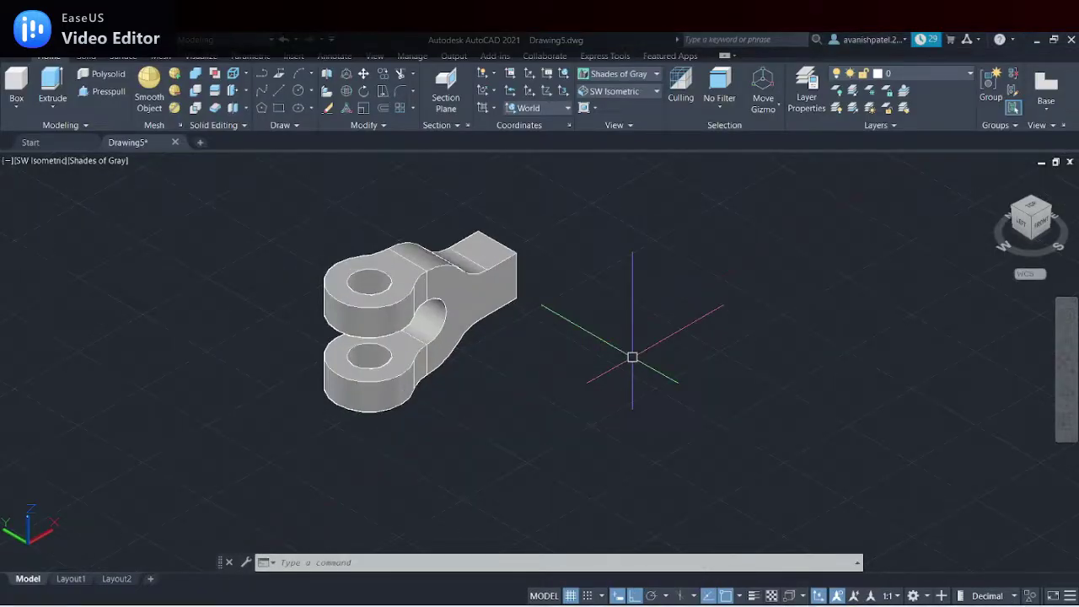
pyautogui.click(652, 94)
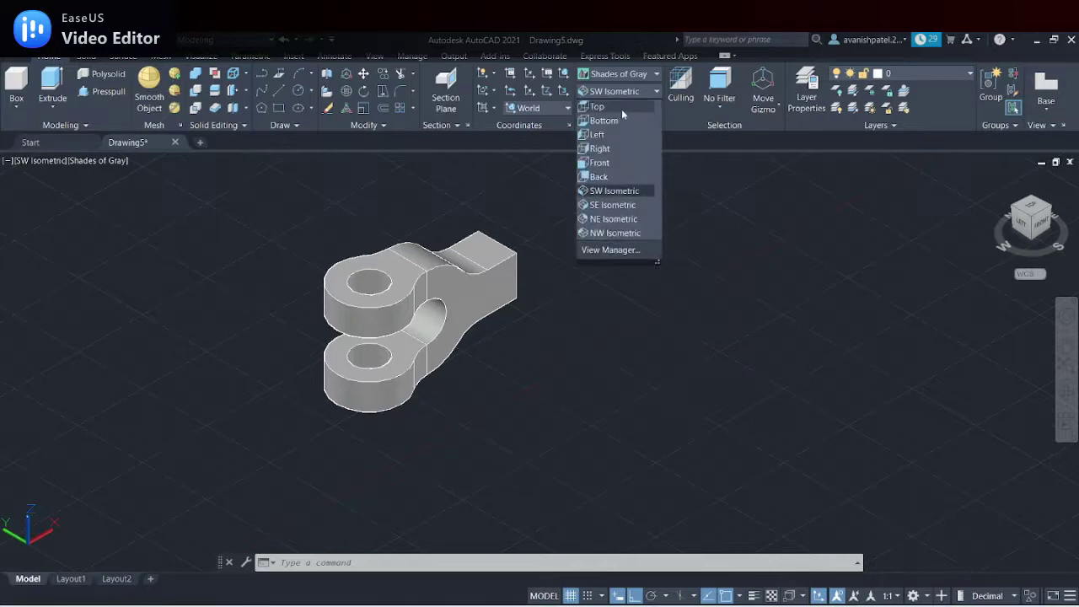
pyautogui.click(621, 108)
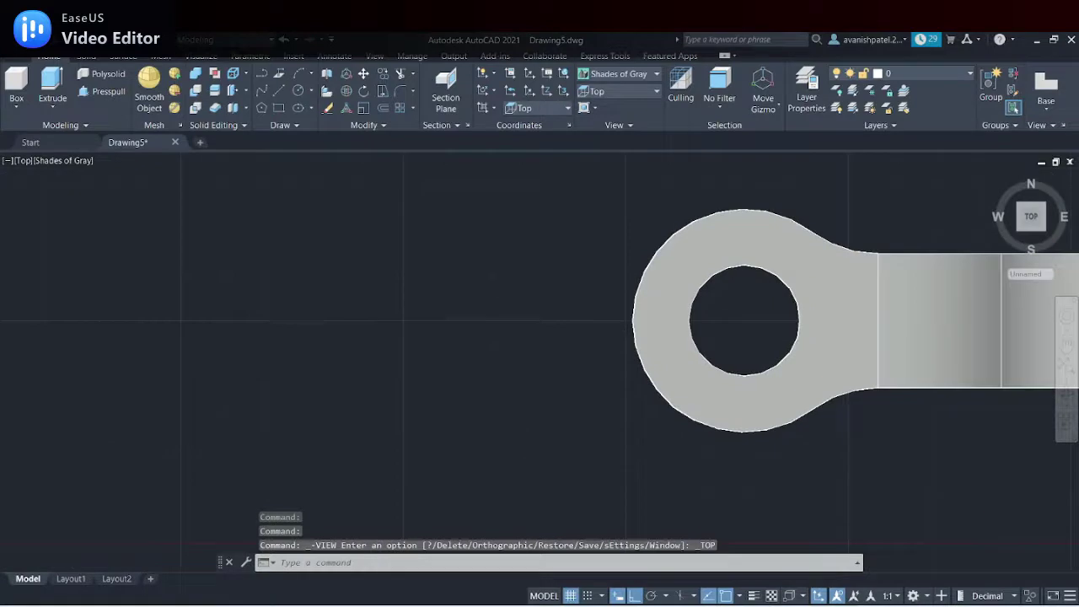
pyautogui.moveTo(810, 321); pyautogui.dragTo(344, 290)
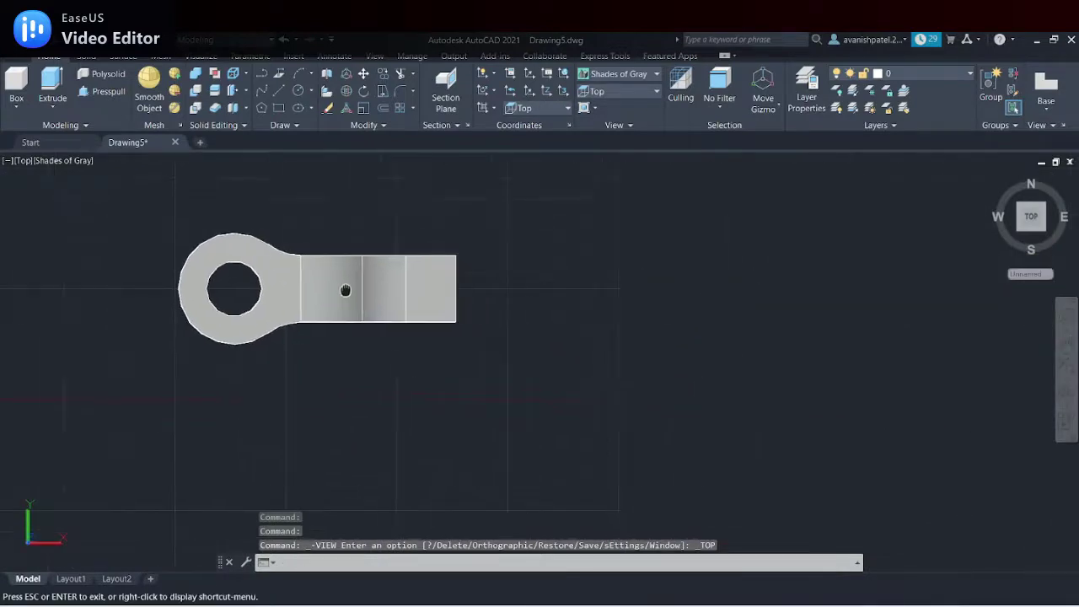
pyautogui.press('Escape')
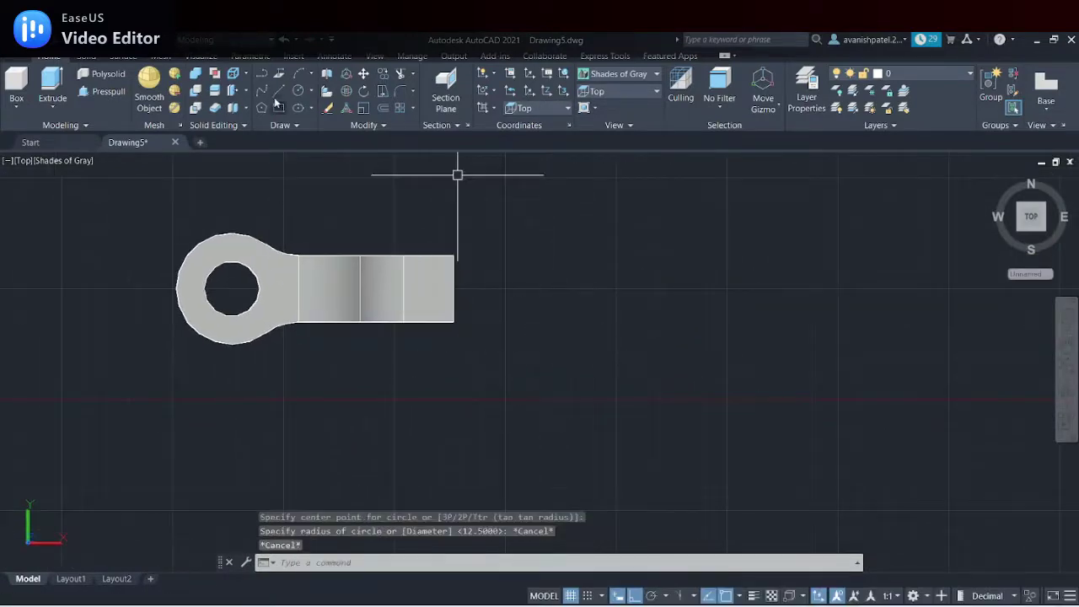
# Draw concentric circles of radius 25 and 12.5 right of the eye end, deleting a stray object
pyautogui.click(296, 99)
pyautogui.click(701, 398)
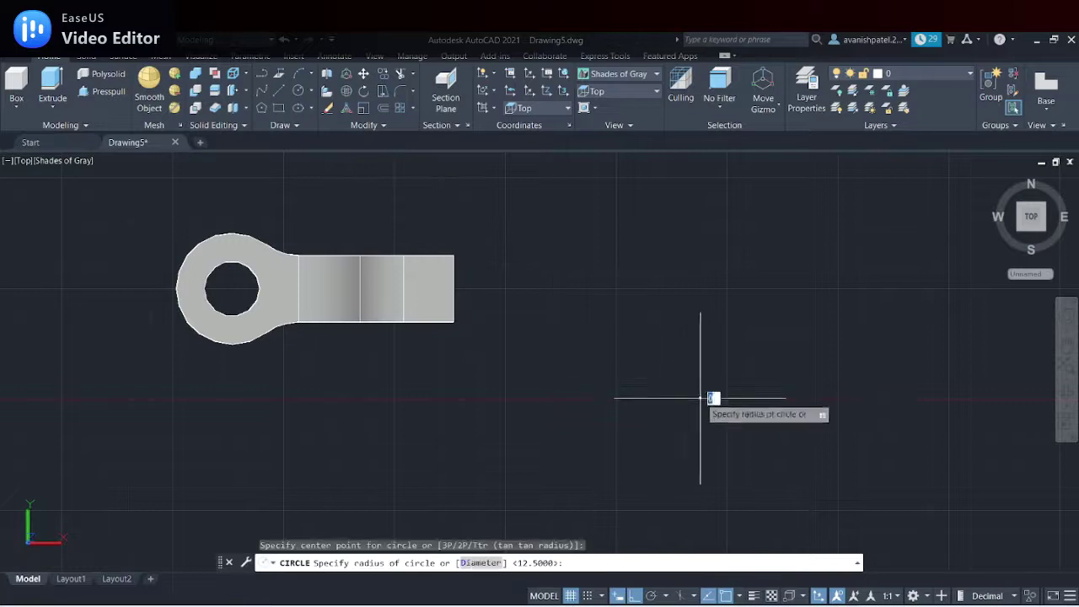
pyautogui.write('25')
pyautogui.press('Return')
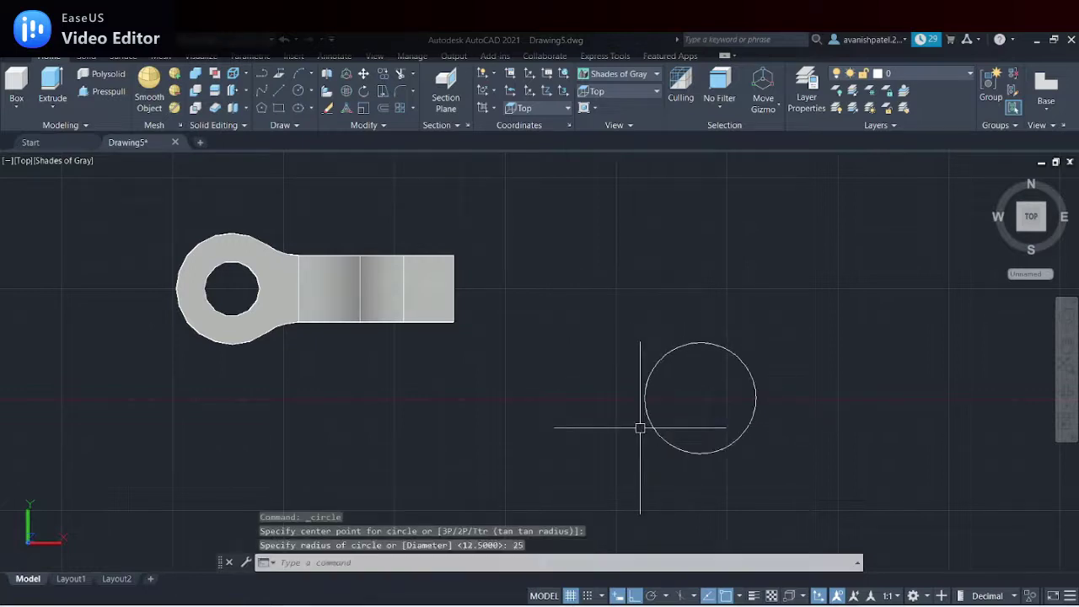
pyautogui.press('Return')
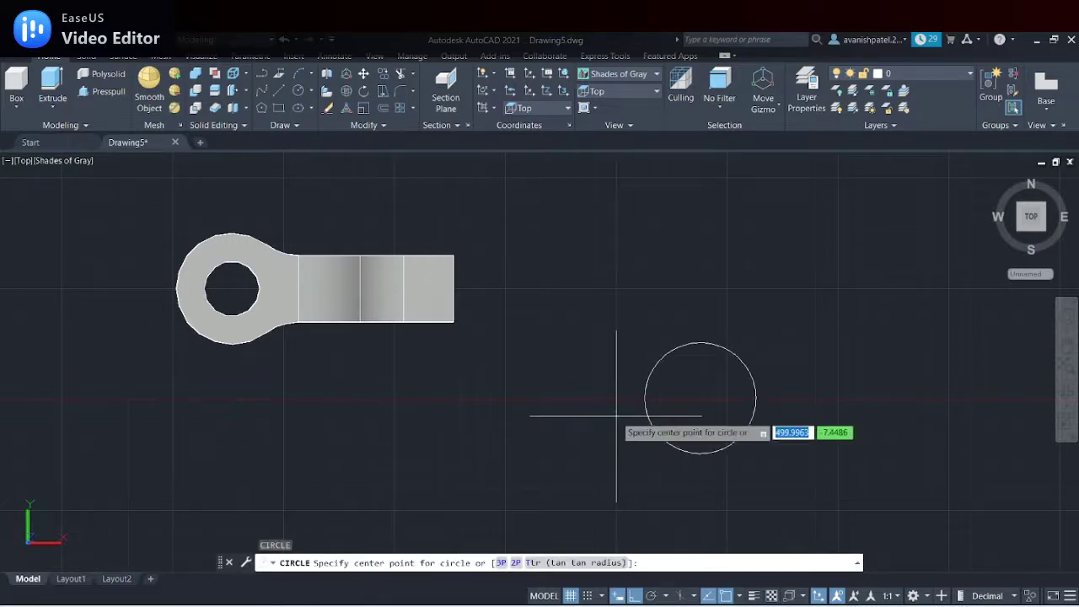
pyautogui.click(701, 397)
pyautogui.write('12.5')
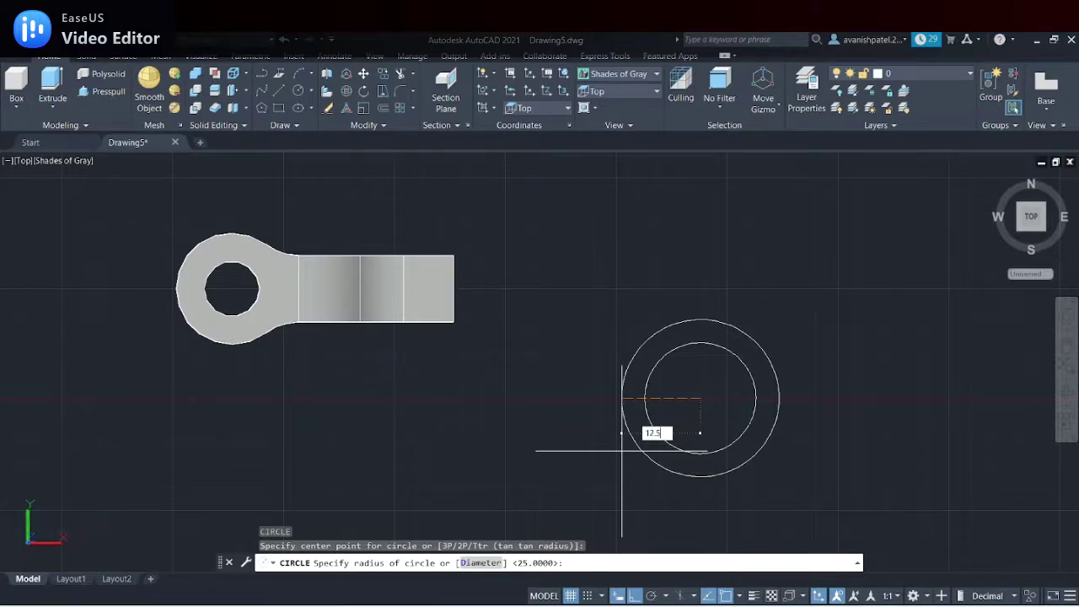
pyautogui.press('Return')
pyautogui.press('Delete')
pyautogui.scroll(2, 833, 447)
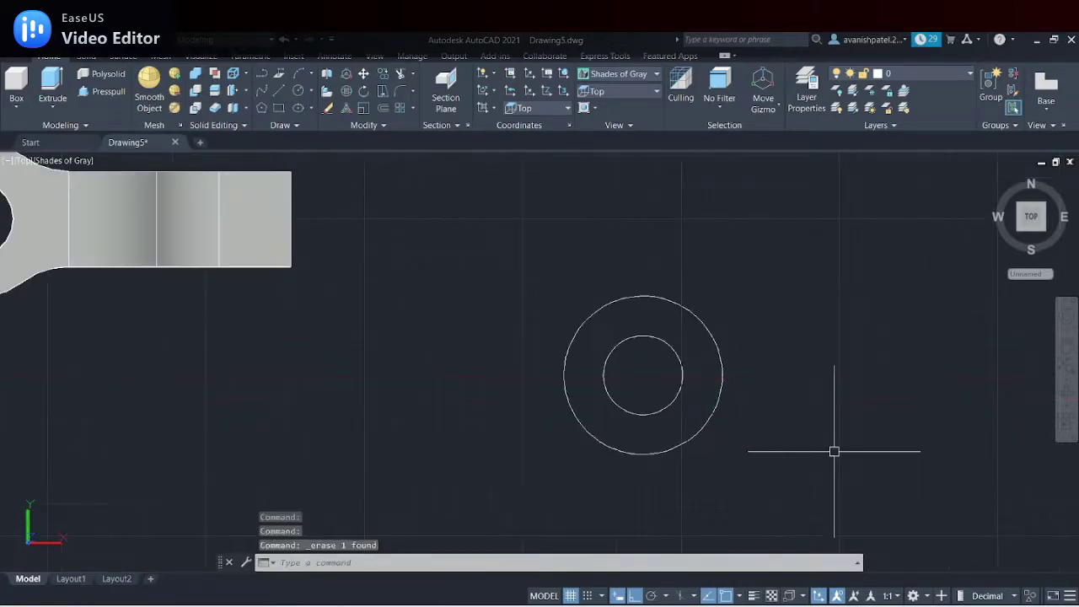
pyautogui.scroll(-2, 833, 447)
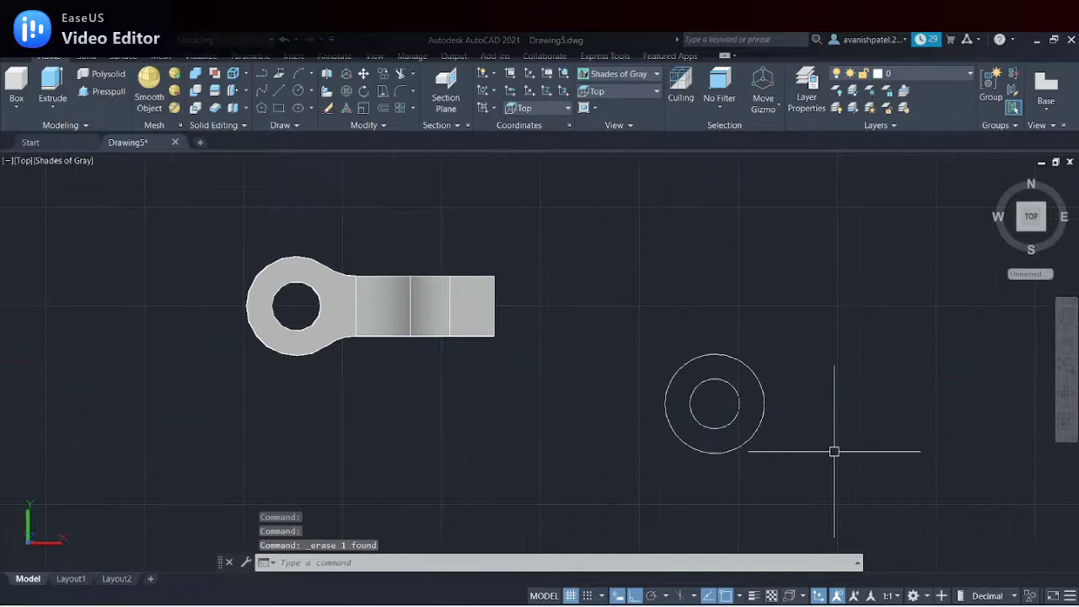
# Draw a vertical centre line through the circles and a horizontal centre line extending left
pyautogui.click(284, 91)
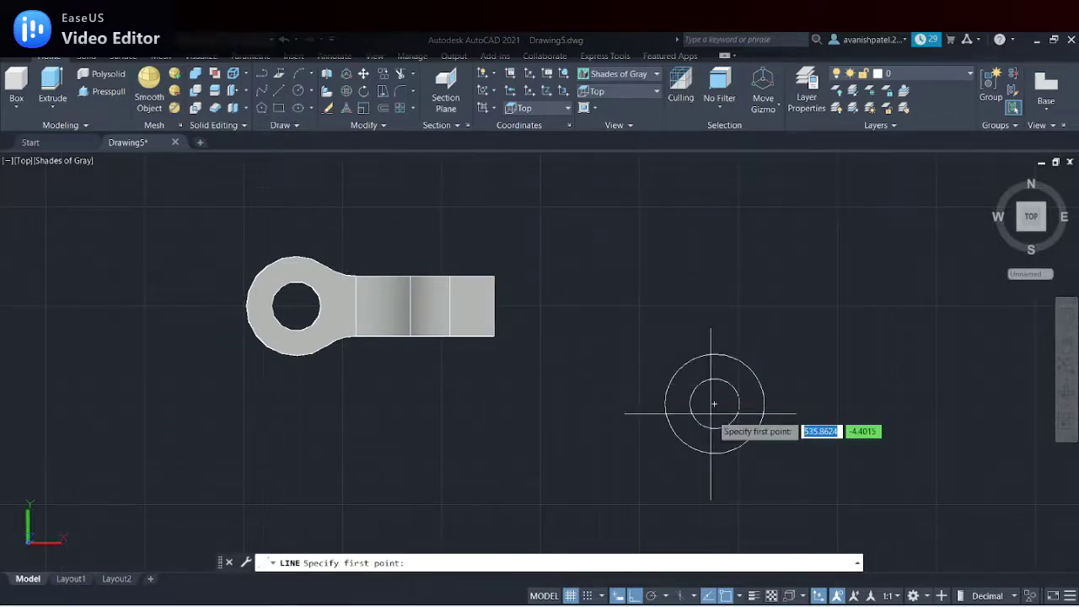
pyautogui.click(714, 336)
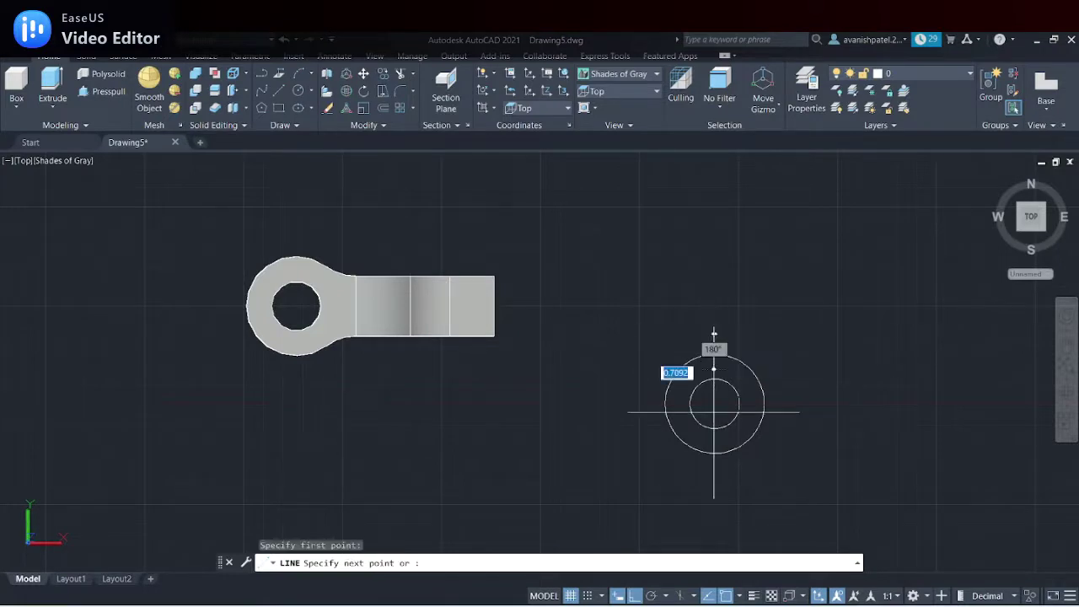
pyautogui.rightClick(714, 469)
pyautogui.click(755, 315)
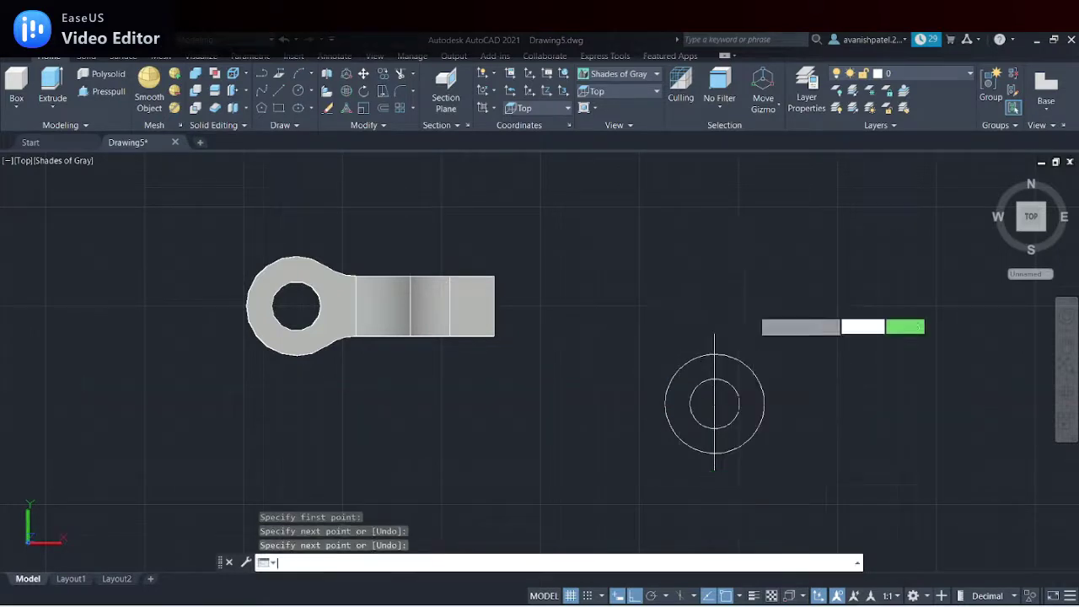
pyautogui.press('Return')
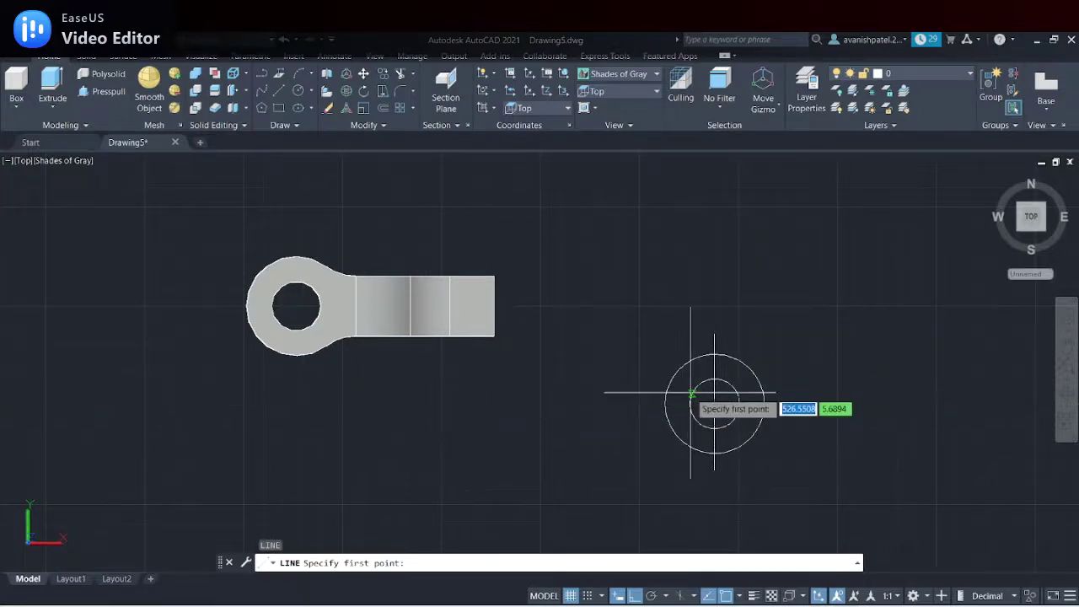
pyautogui.click(714, 403)
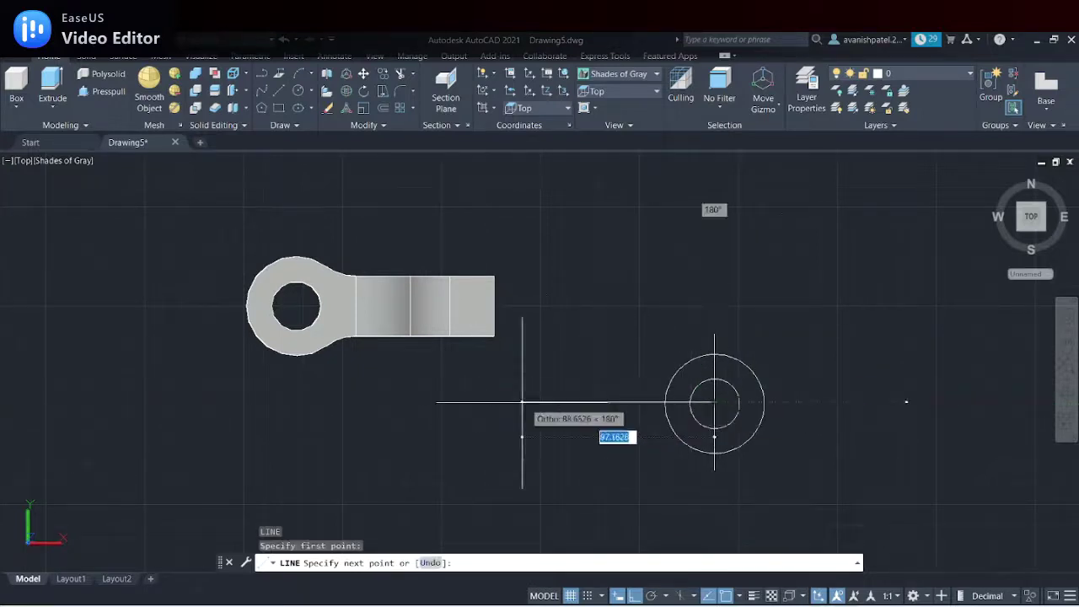
pyautogui.click(448, 402)
pyautogui.rightClick(446, 402)
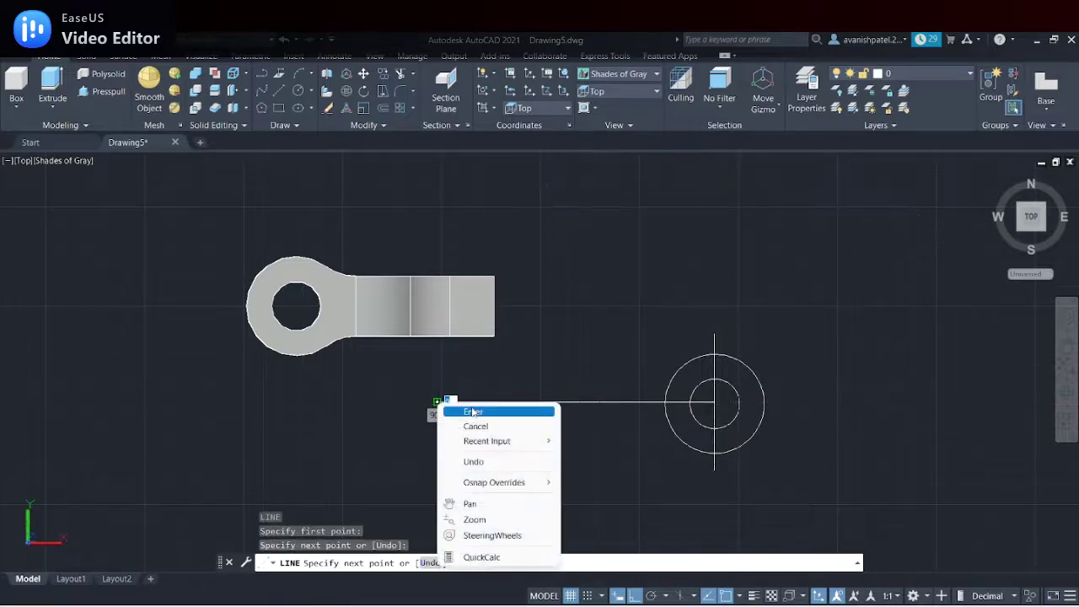
pyautogui.click(473, 412)
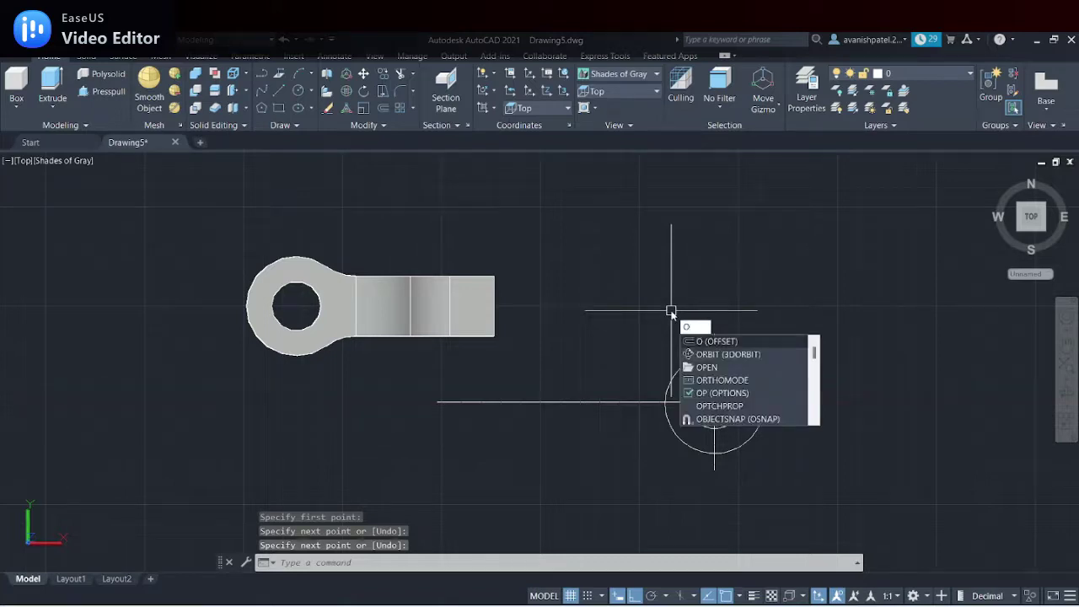
# Offset the vertical centre line 80 units to the left
pyautogui.press('Return')
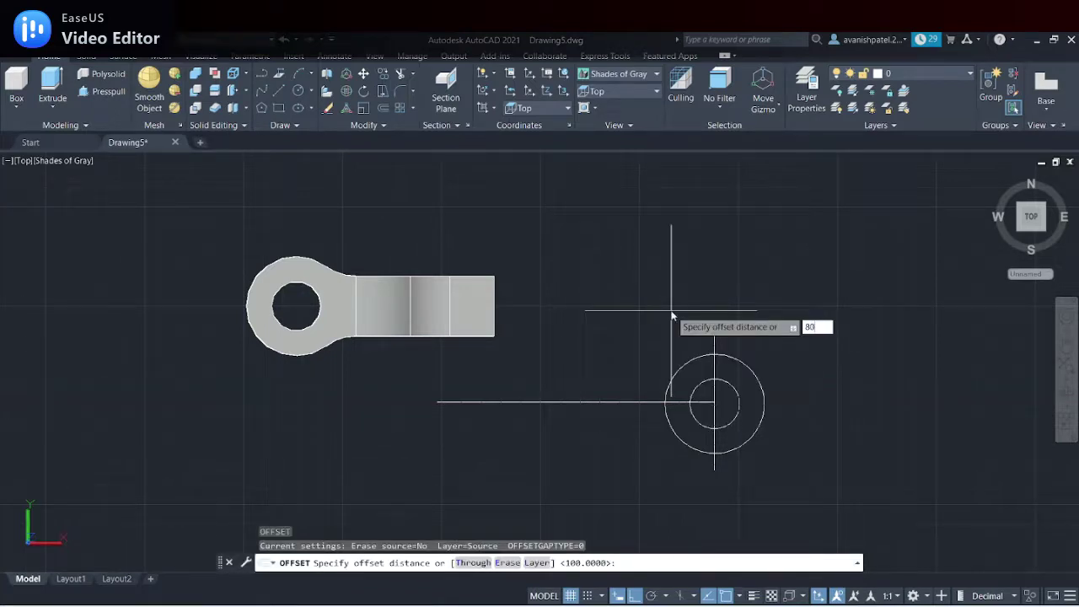
pyautogui.press('Return')
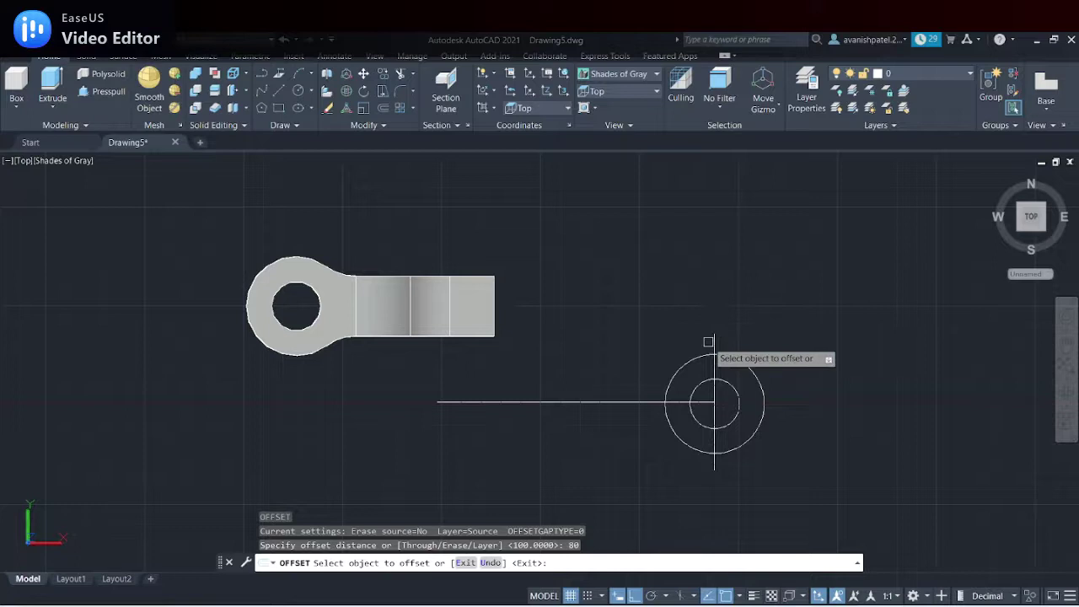
pyautogui.click(712, 342)
pyautogui.click(633, 340)
pyautogui.rightClick(634, 353)
pyautogui.click(666, 360)
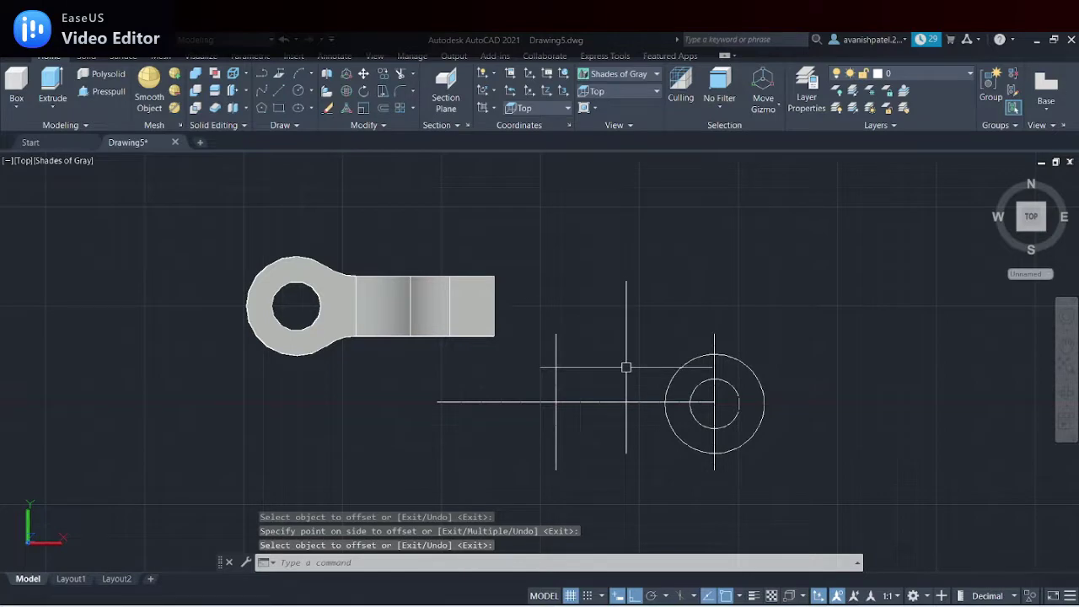
# Offset the horizontal centre line 15 units above and below
pyautogui.write('o')
pyautogui.press('Return')
pyautogui.write('15')
pyautogui.press('Return')
pyautogui.click(597, 401)
pyautogui.click(602, 434)
pyautogui.click(611, 401)
pyautogui.click(621, 367)
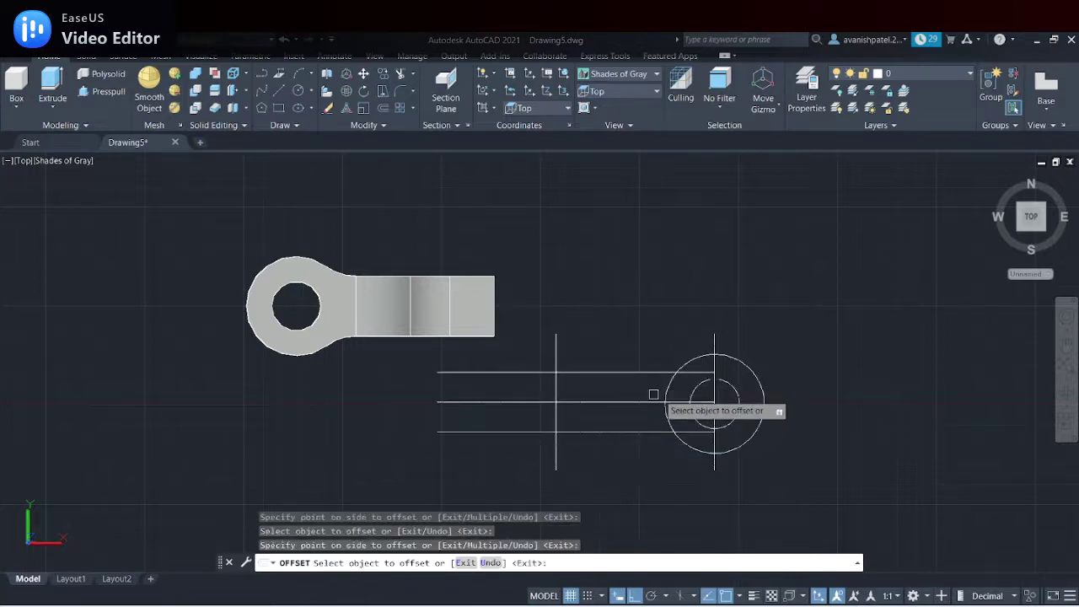
pyautogui.rightClick(680, 318)
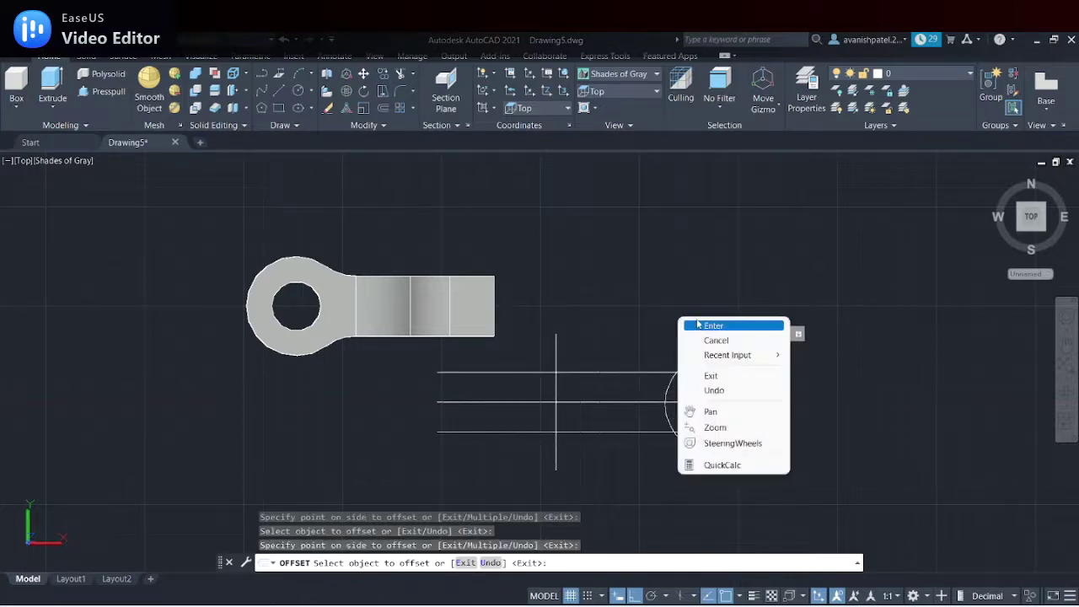
pyautogui.click(708, 326)
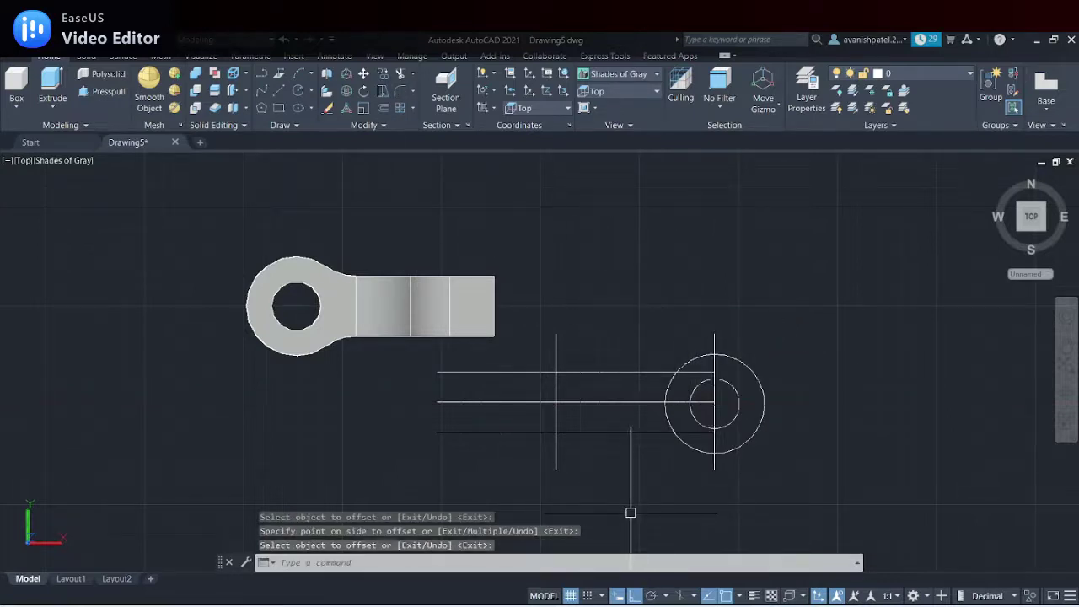
# Fillet the top and bottom parallel lines into the outer circle at radius 25
pyautogui.click(401, 90)
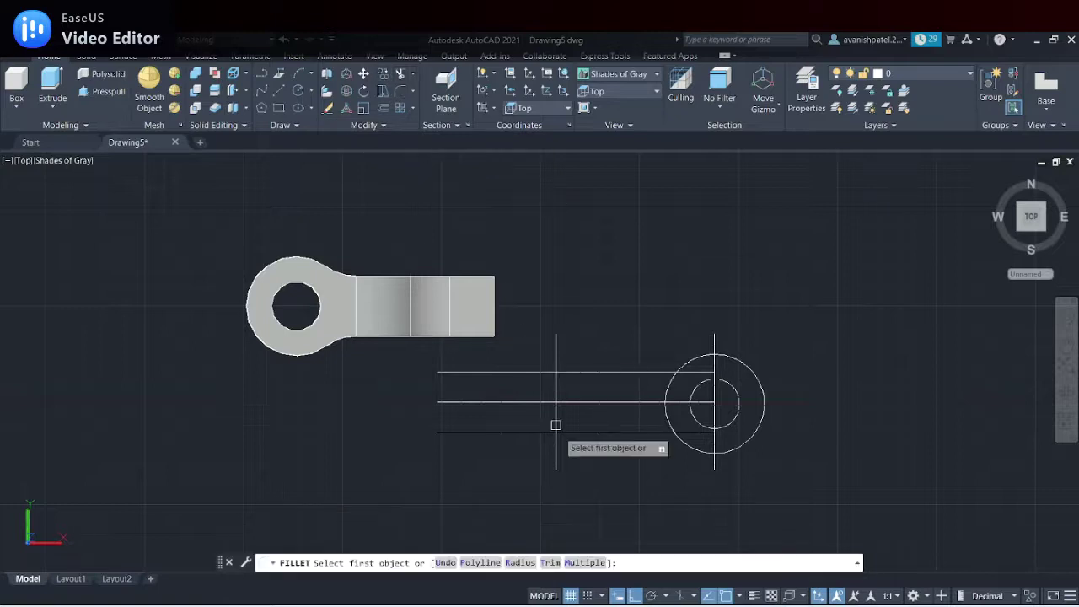
pyautogui.click(523, 562)
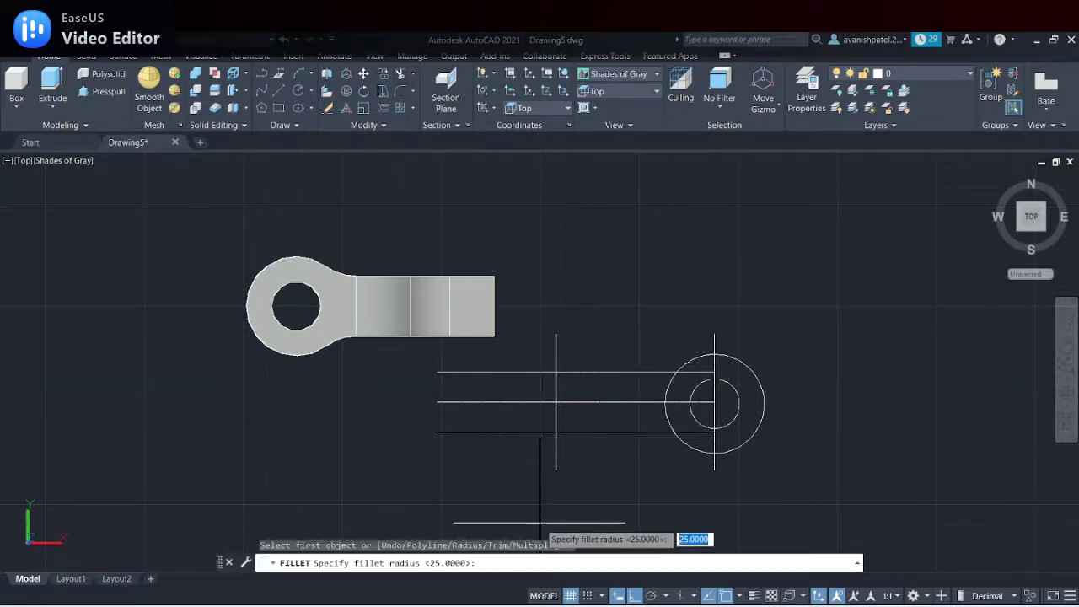
pyautogui.press('Return')
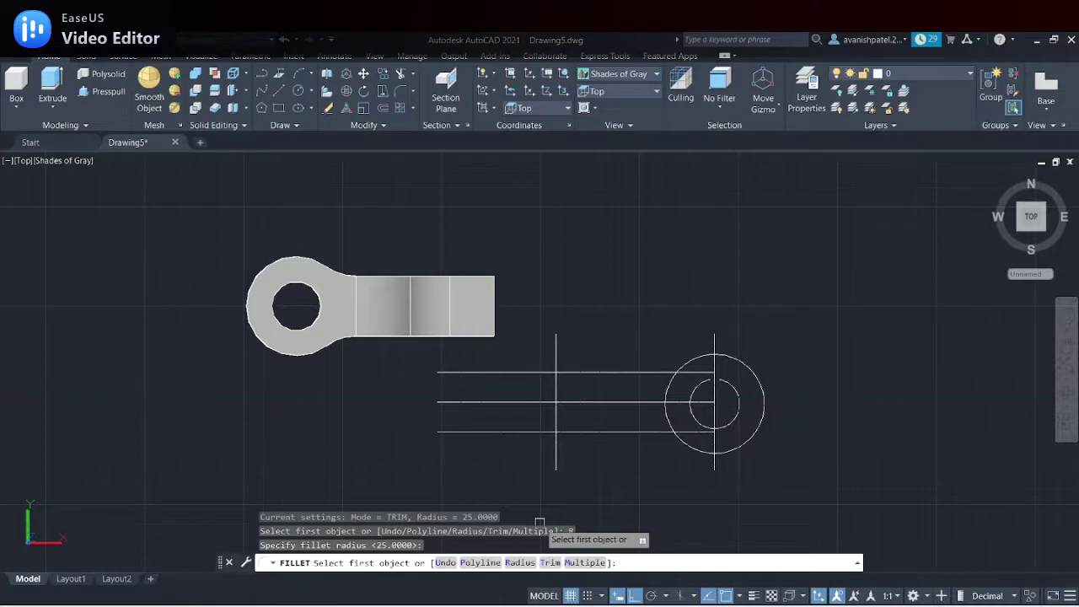
pyautogui.click(585, 563)
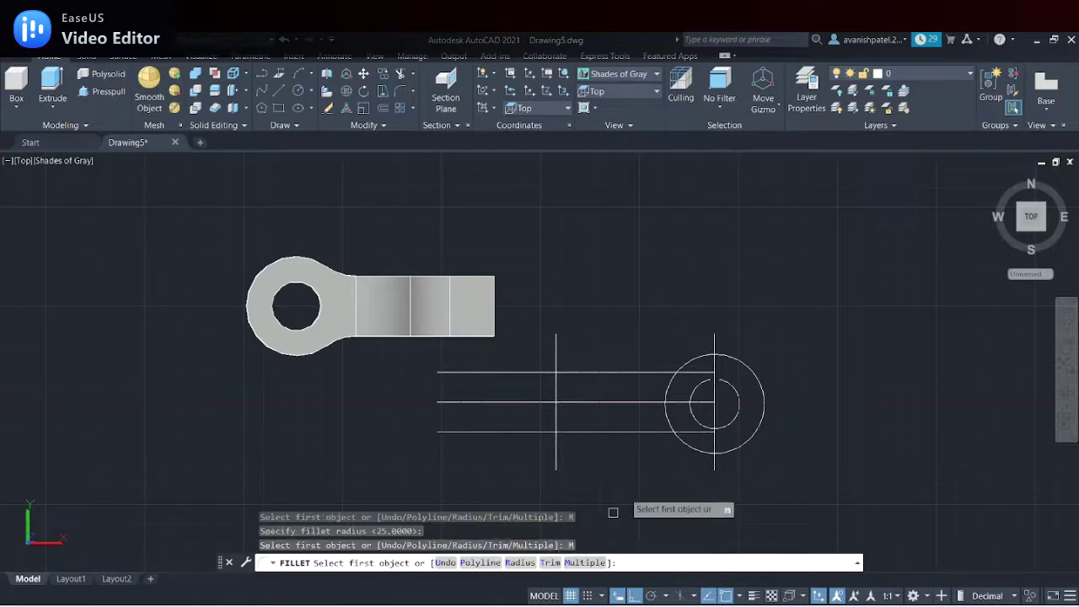
pyautogui.click(656, 433)
pyautogui.click(688, 442)
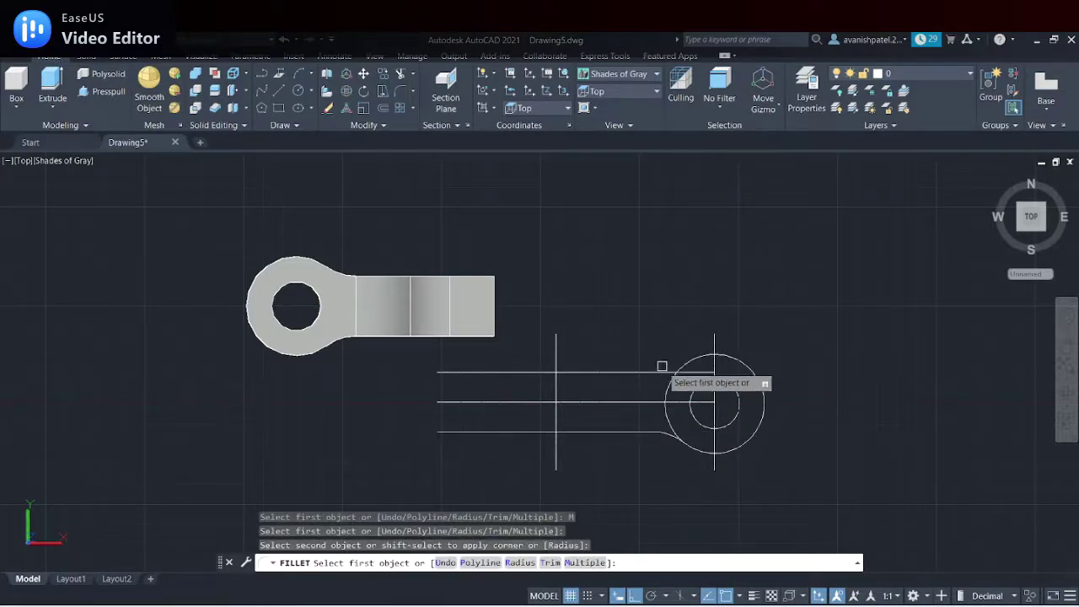
pyautogui.click(675, 364)
pyautogui.click(693, 357)
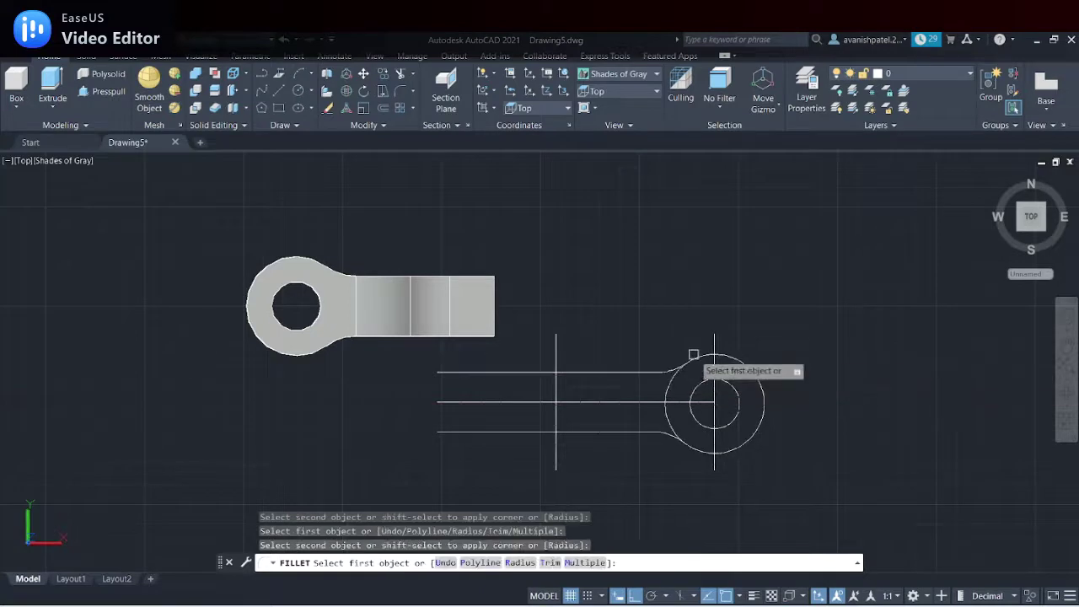
pyautogui.rightClick(688, 321)
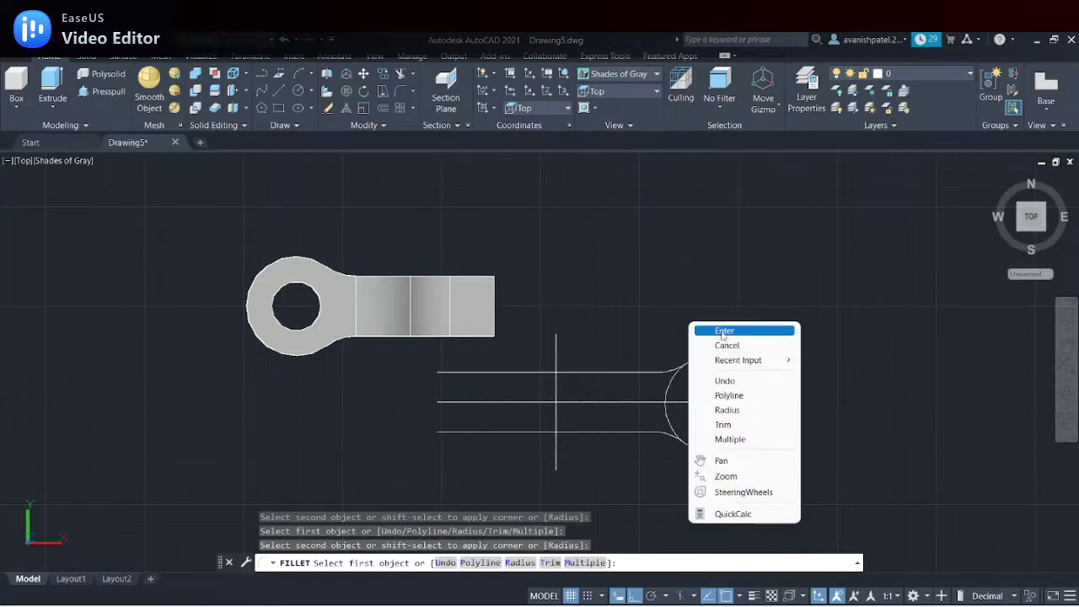
pyautogui.click(722, 332)
# Trim the excess construction lines around the new arm outline
pyautogui.click(400, 73)
pyautogui.moveTo(513, 343)
pyautogui.mouseDown()
pyautogui.moveTo(504, 447)
pyautogui.moveTo(569, 341)
pyautogui.mouseUp()
pyautogui.moveTo(510, 436); pyautogui.dragTo(678, 487)
# Trim the short line segment between the two circles
pyautogui.click(678, 402)
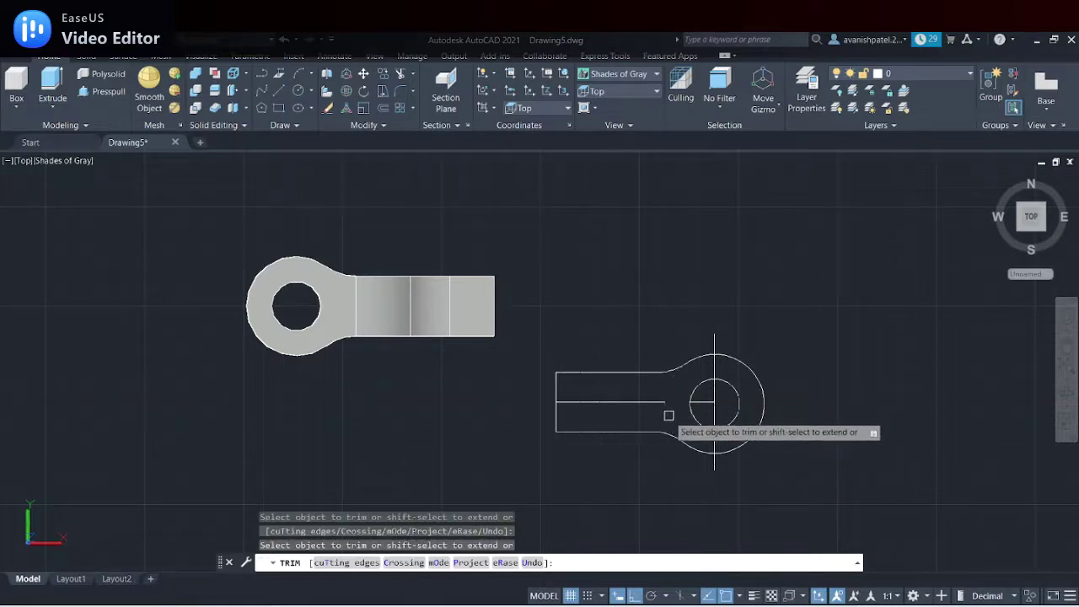
pyautogui.rightClick(703, 304)
pyautogui.click(704, 305)
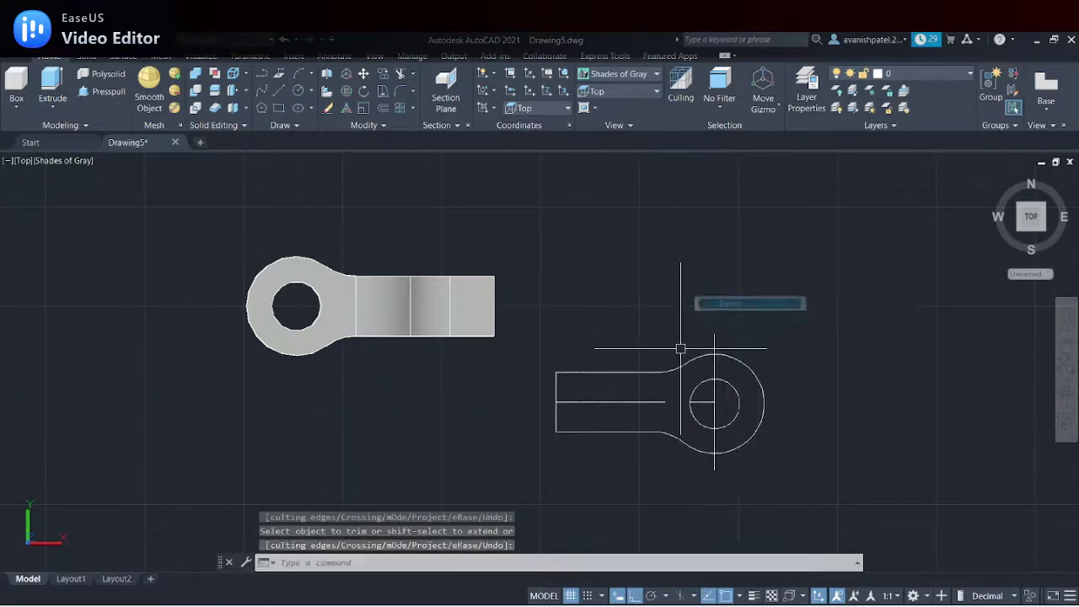
# Erase the horizontal and vertical centre lines and the leftover short centre-line segment
pyautogui.click(656, 402)
pyautogui.click(715, 362)
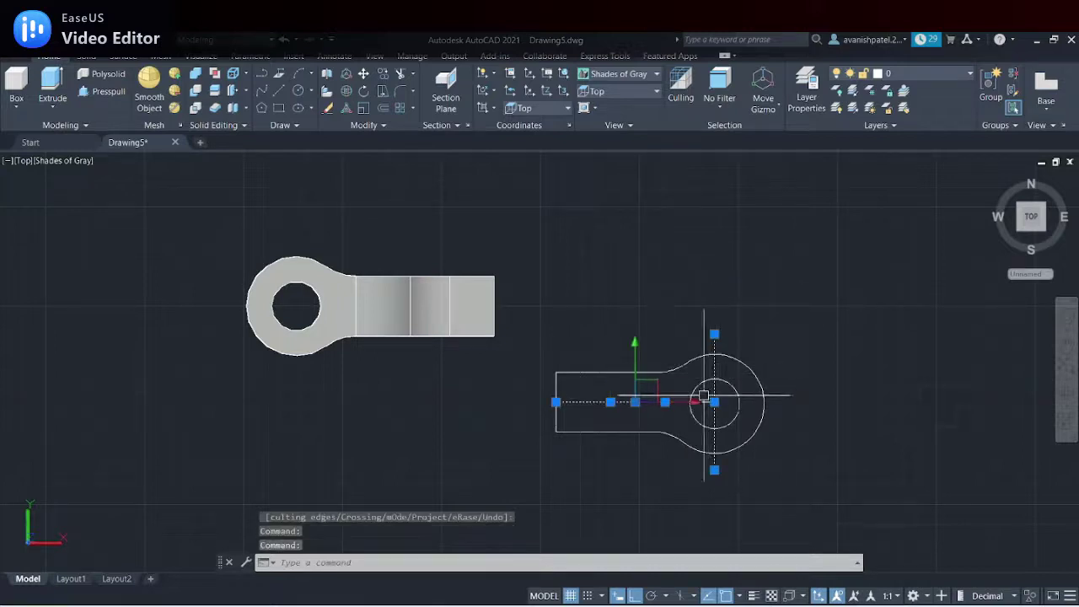
pyautogui.click(714, 402)
pyautogui.rightClick(650, 237)
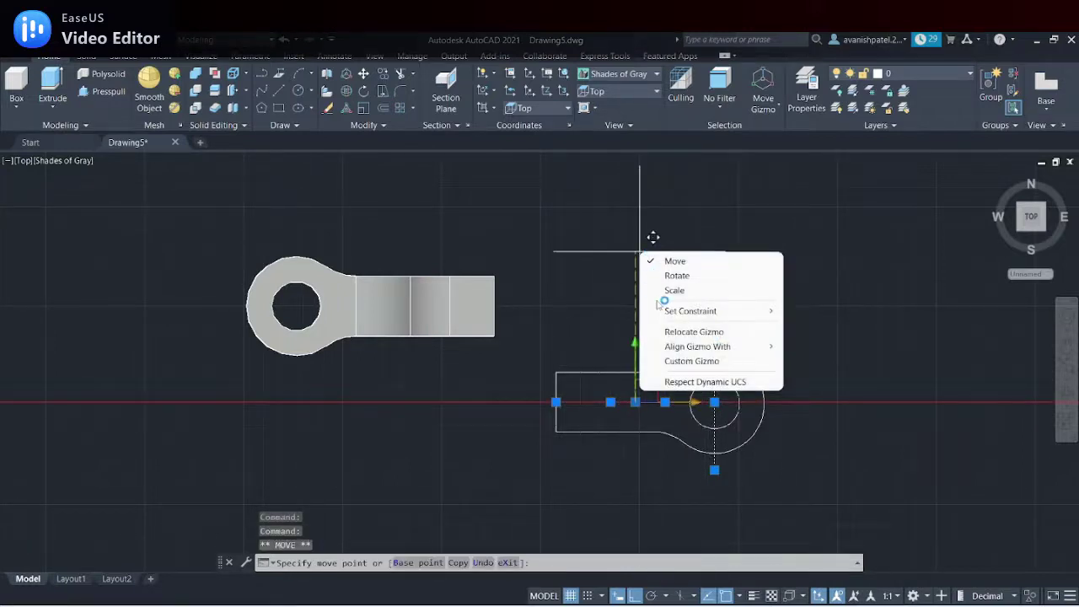
pyautogui.press('Escape')
pyautogui.rightClick(726, 236)
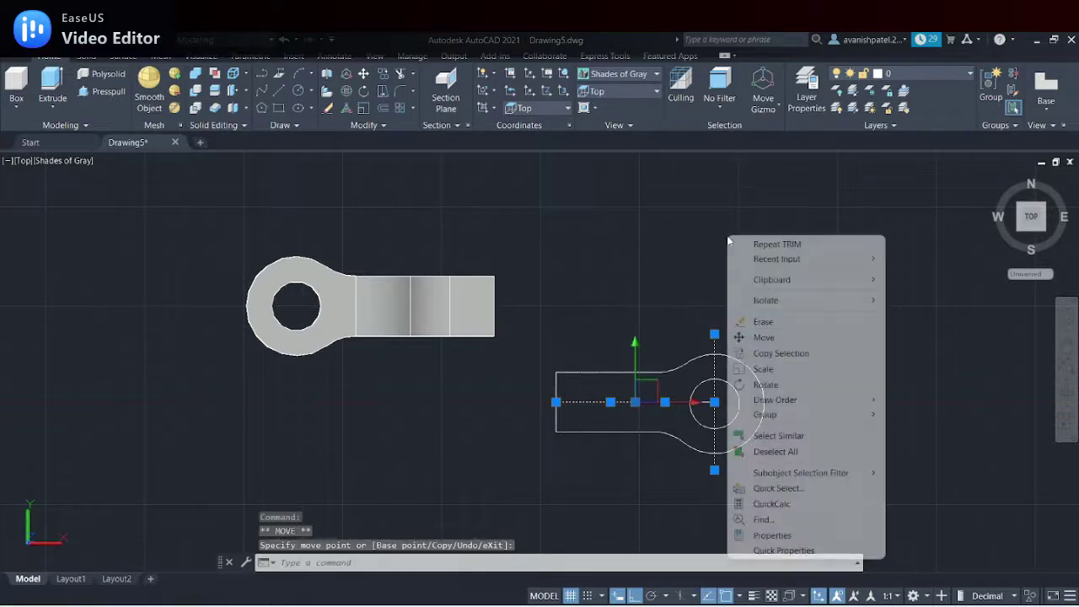
pyautogui.click(763, 321)
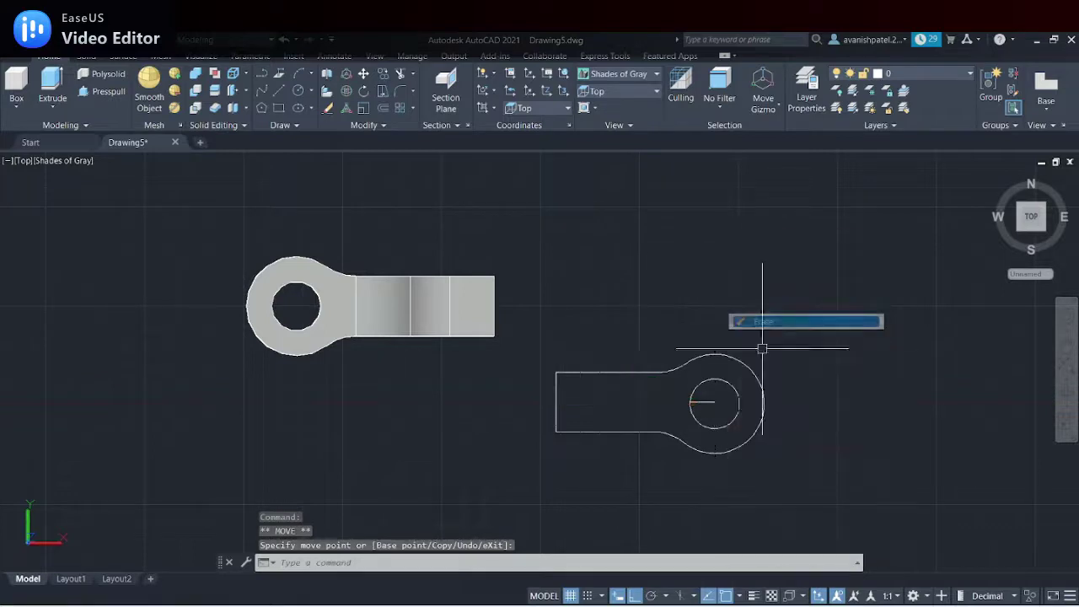
pyautogui.click(708, 402)
pyautogui.rightClick(761, 216)
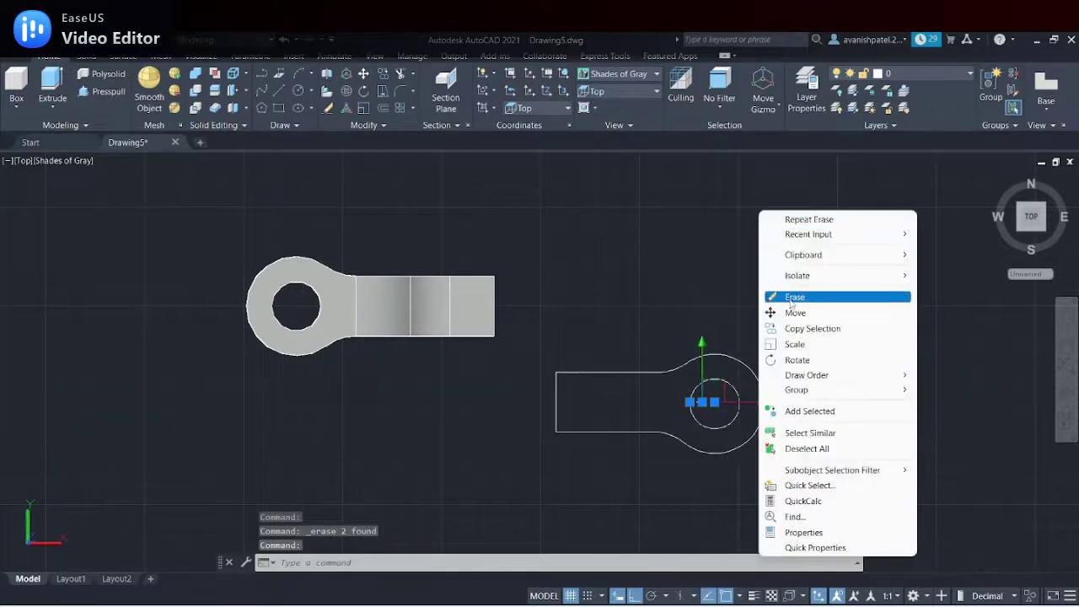
pyautogui.click(789, 297)
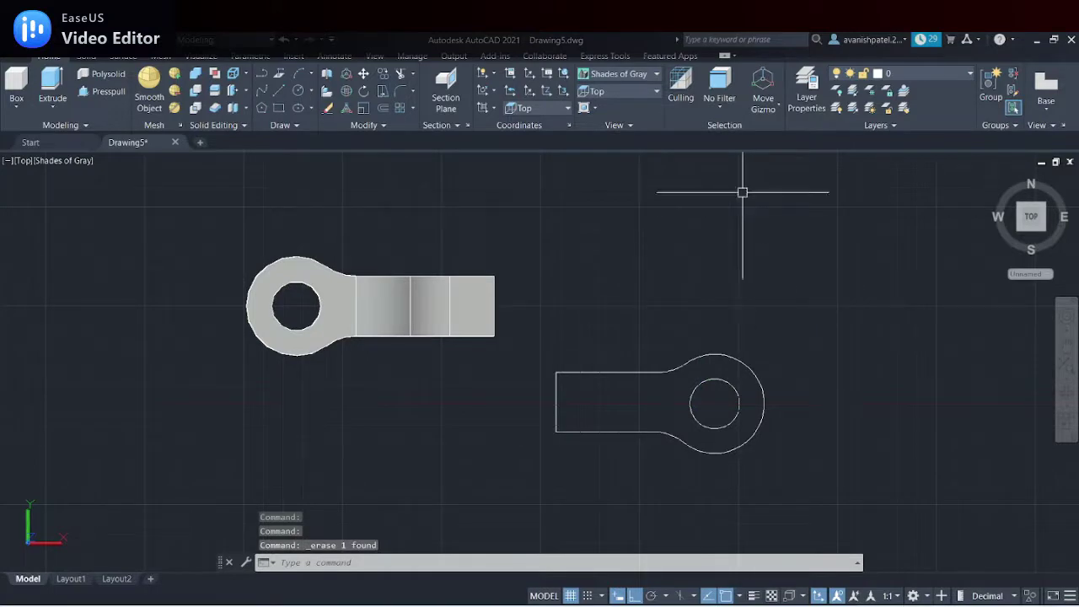
# Switch to SW Isometric and presspull the eye-end profile 30 units into a solid
pyautogui.click(620, 91)
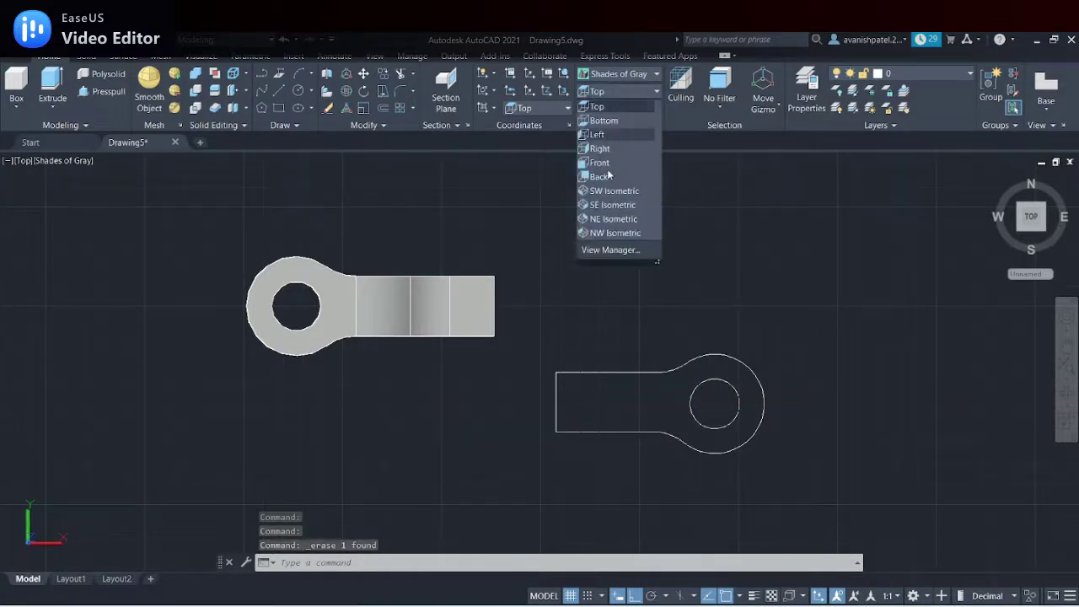
pyautogui.click(611, 192)
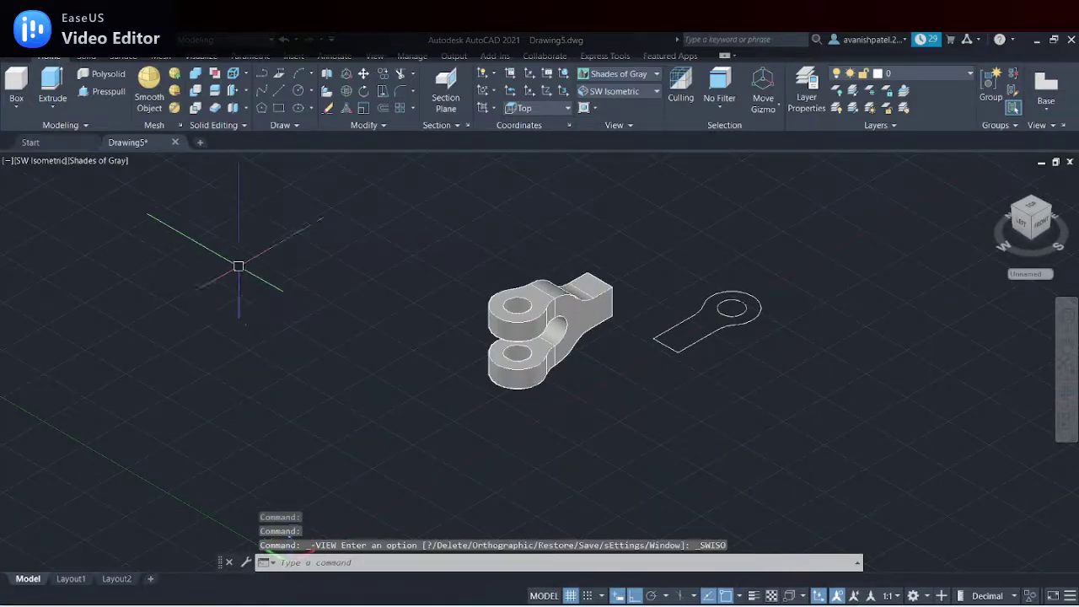
pyautogui.click(106, 92)
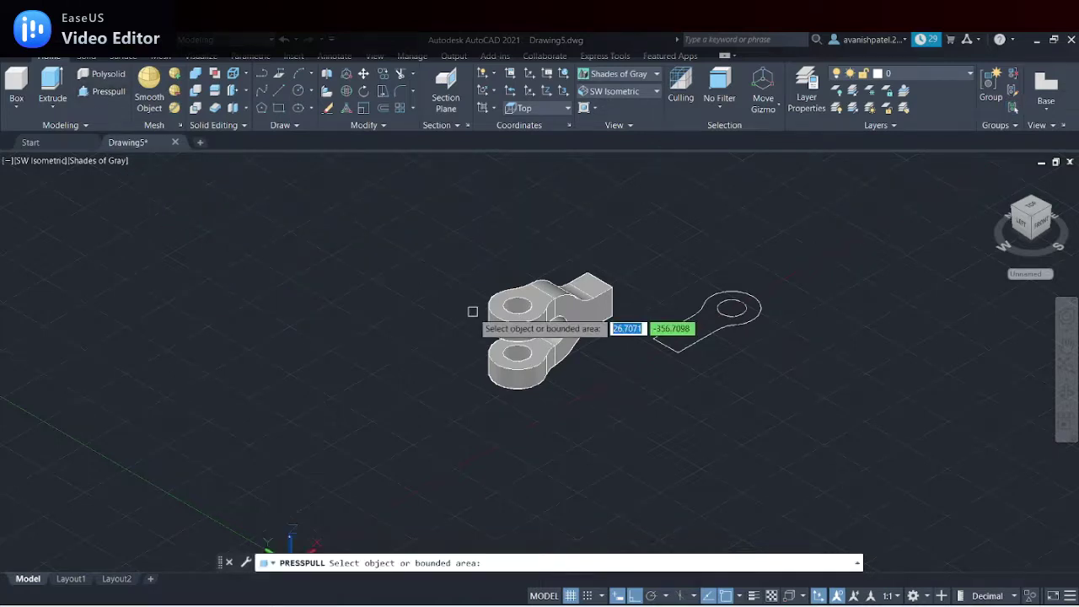
pyautogui.click(681, 337)
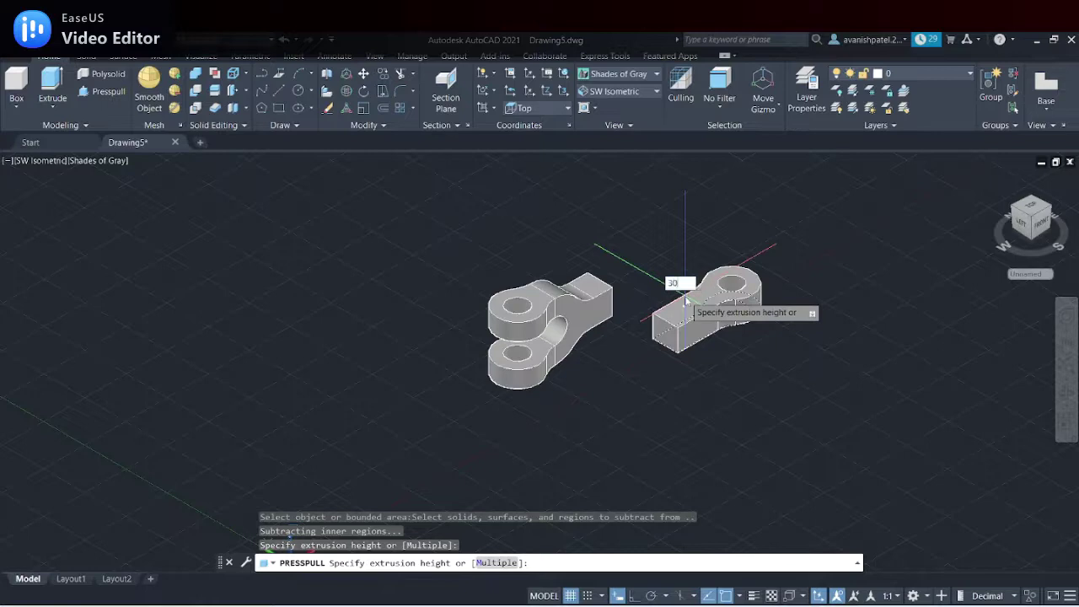
pyautogui.press('Return')
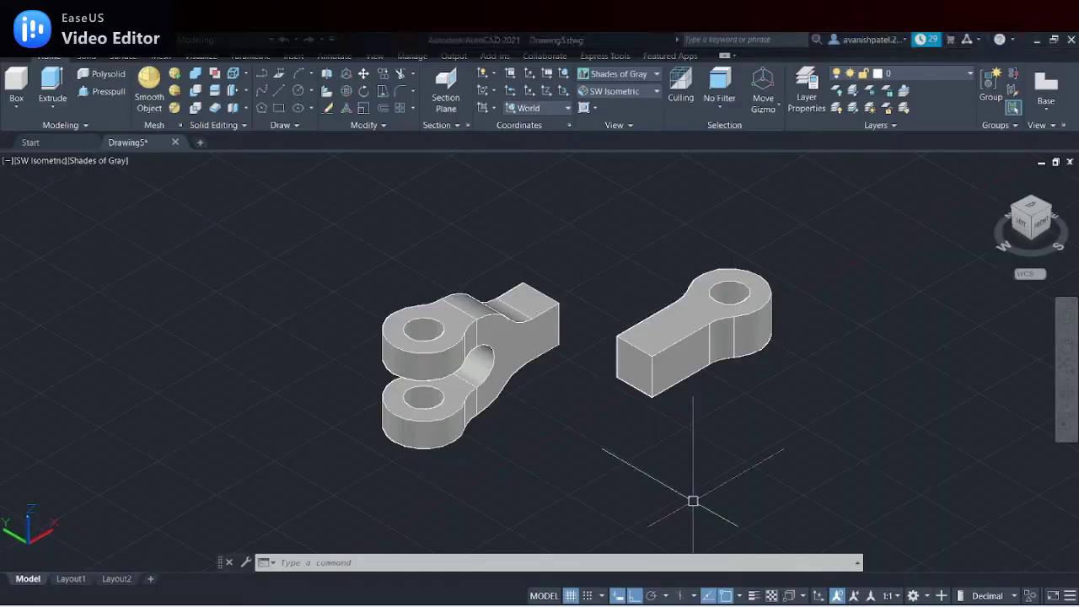
pyautogui.click(1066, 394)
# Orbit to face the eye end's rod face and draw a 15-long vertical helper line
pyautogui.moveTo(679, 402)
pyautogui.mouseDown()
pyautogui.moveTo(744, 371)
pyautogui.moveTo(764, 376)
pyautogui.mouseUp()
pyautogui.rightClick(763, 376)
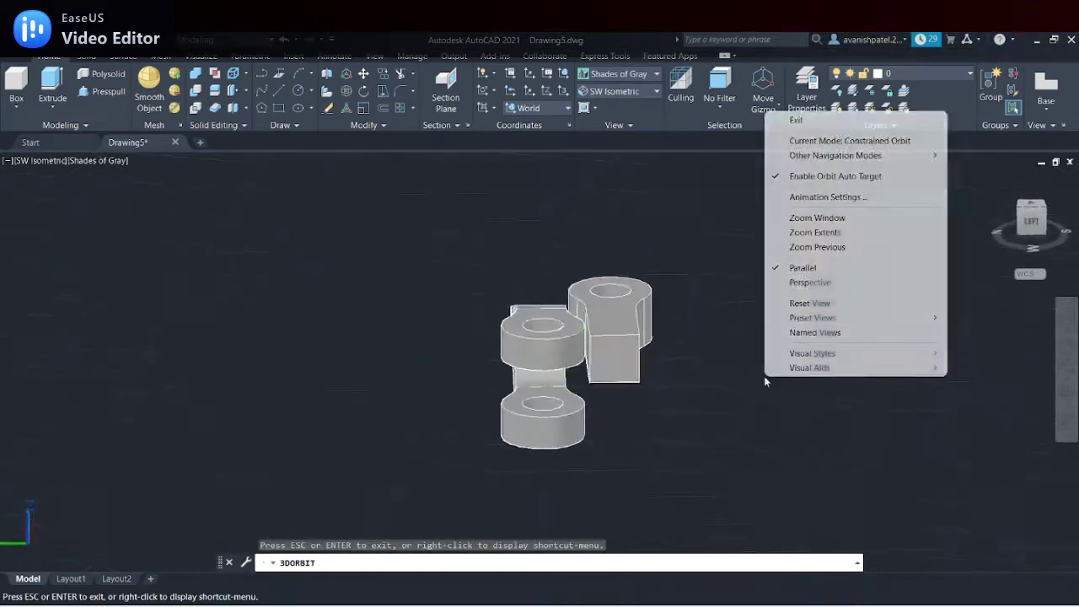
pyautogui.click(816, 121)
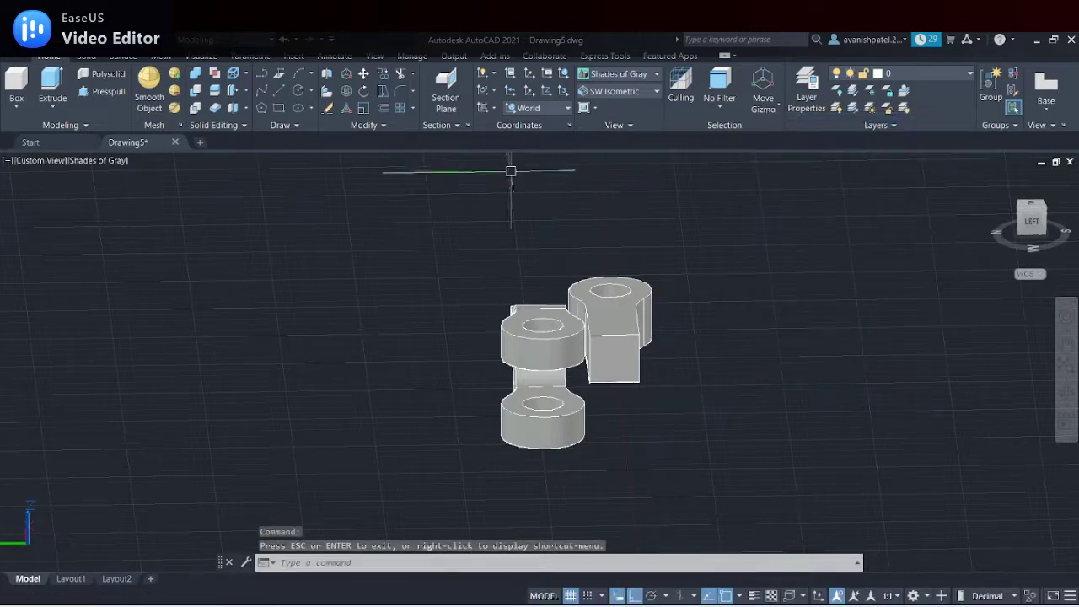
pyautogui.write('l')
pyautogui.press('Return')
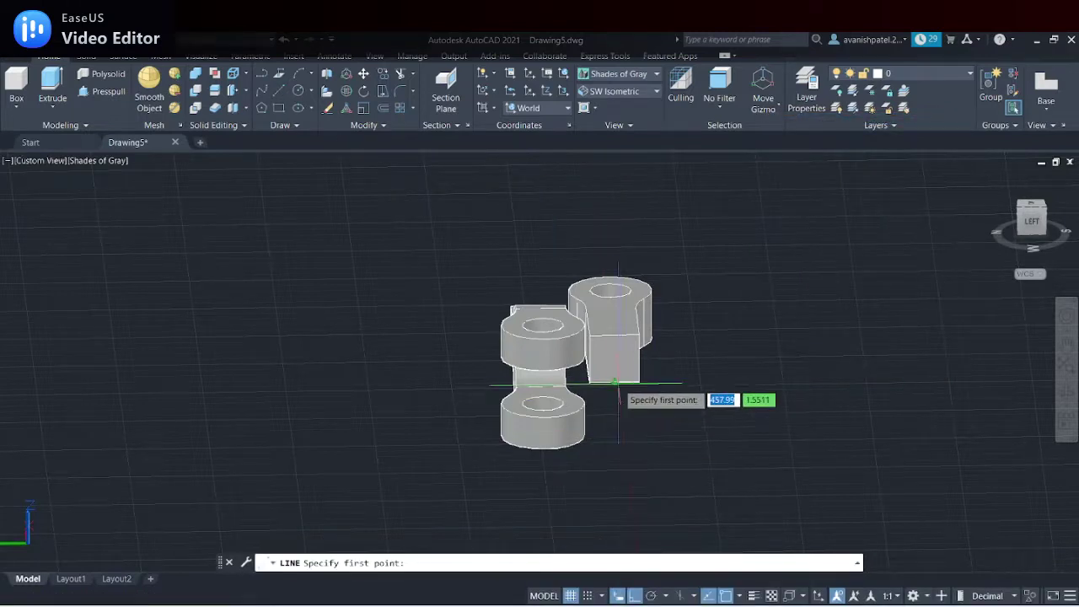
pyautogui.click(618, 381)
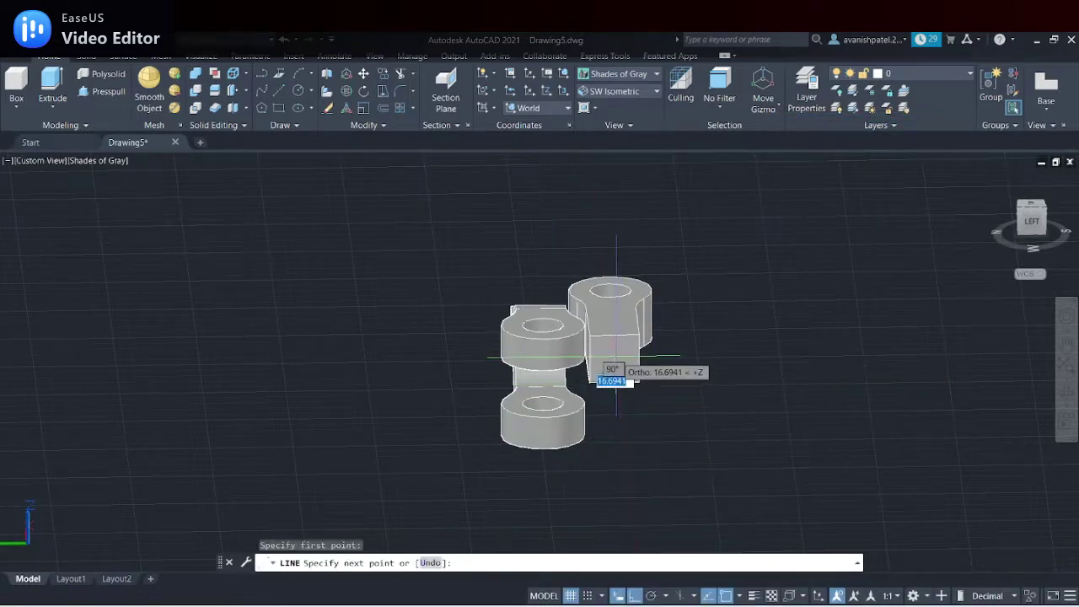
pyautogui.write('15')
pyautogui.press('Return')
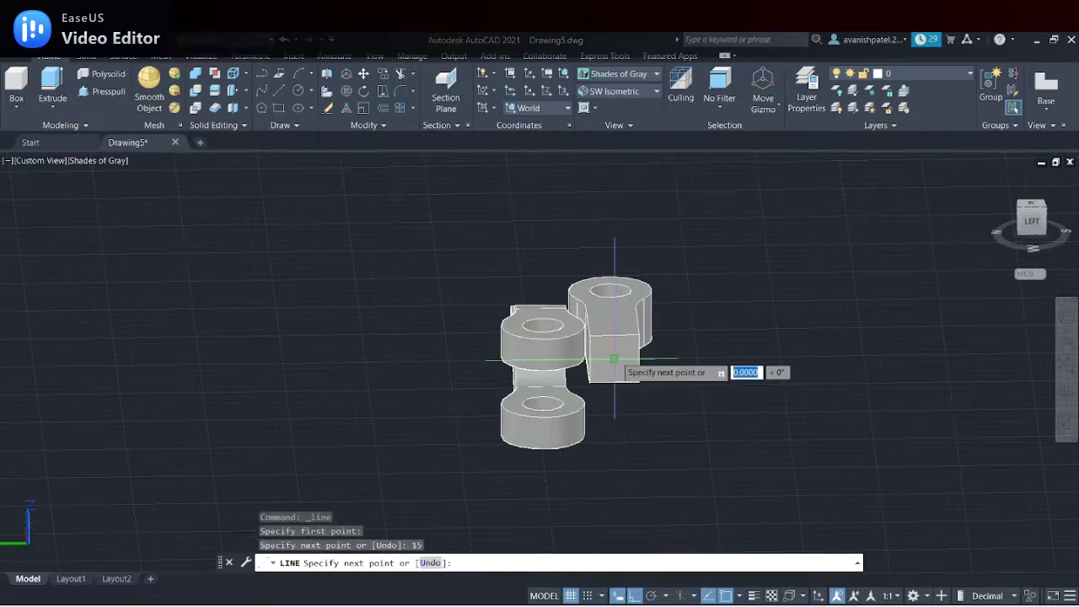
pyautogui.press('Escape')
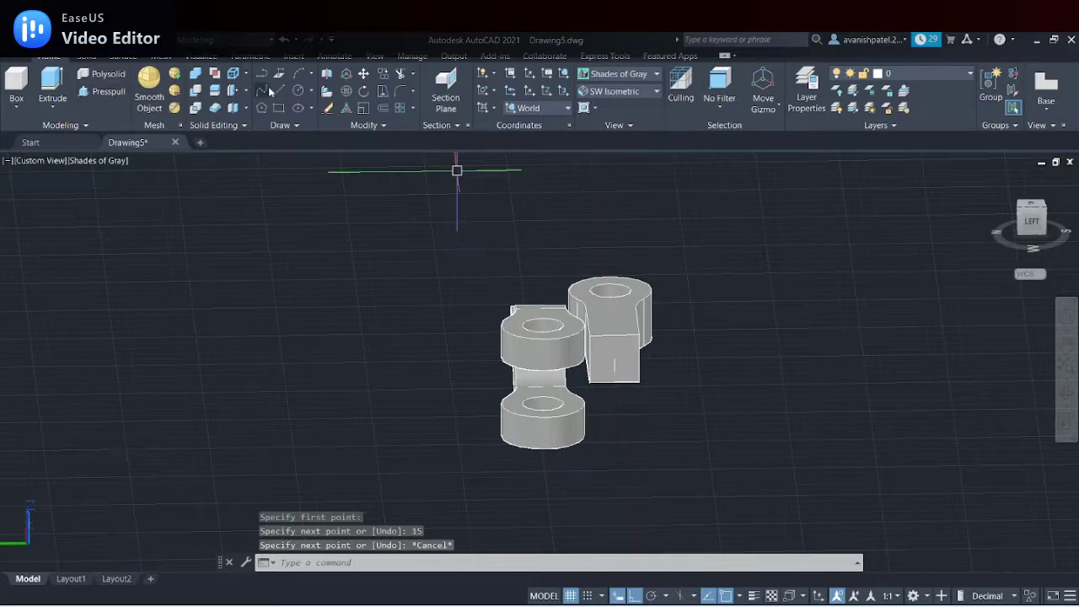
# With dynamic UCS on, draw a radius-12.5 circle centred on the square end face
pyautogui.click(297, 90)
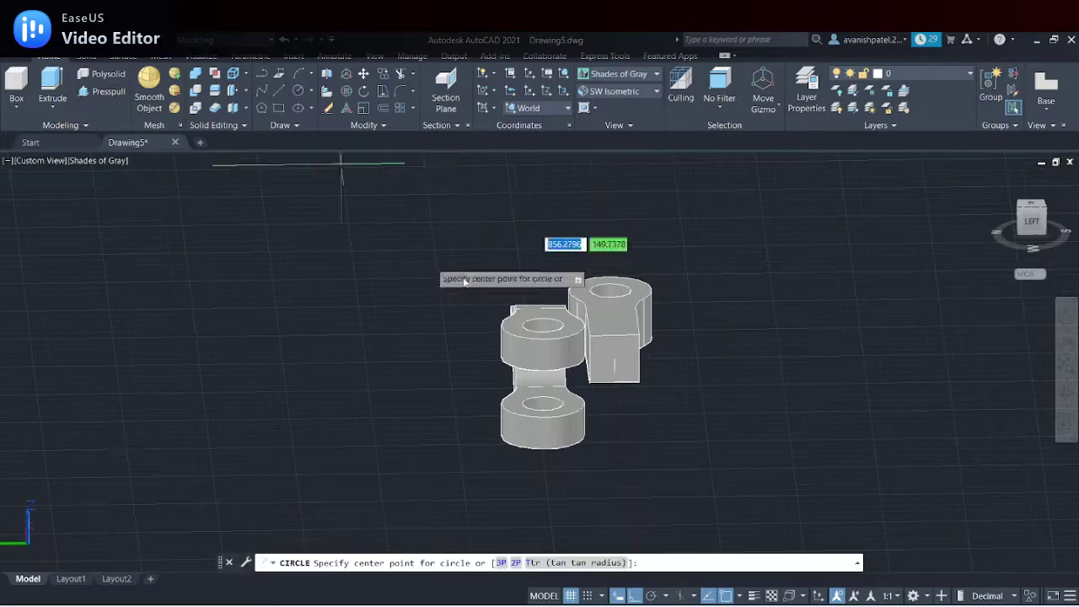
pyautogui.click(614, 358)
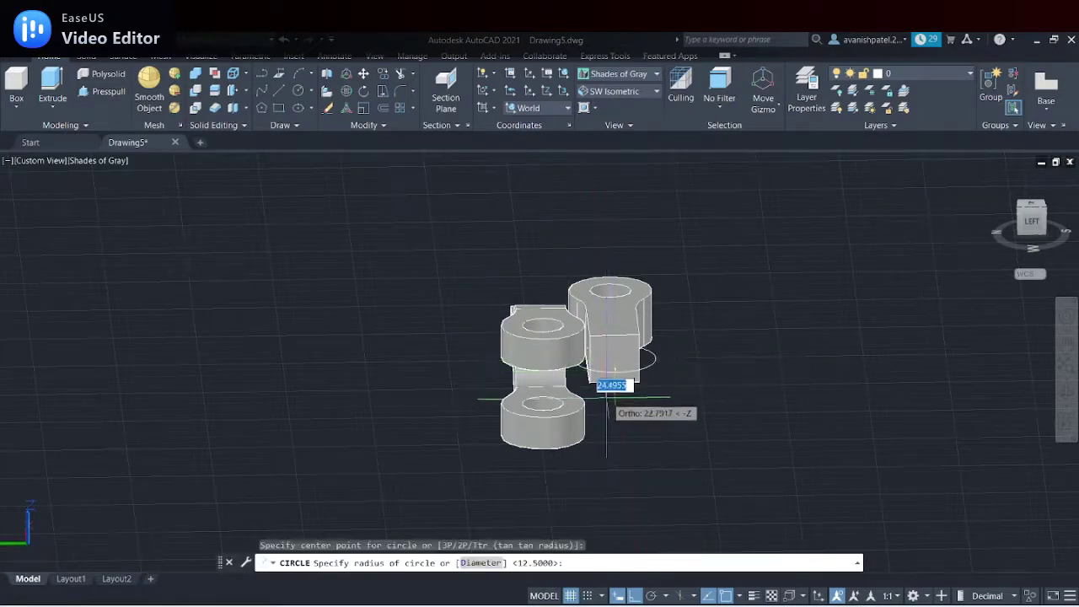
pyautogui.click(816, 596)
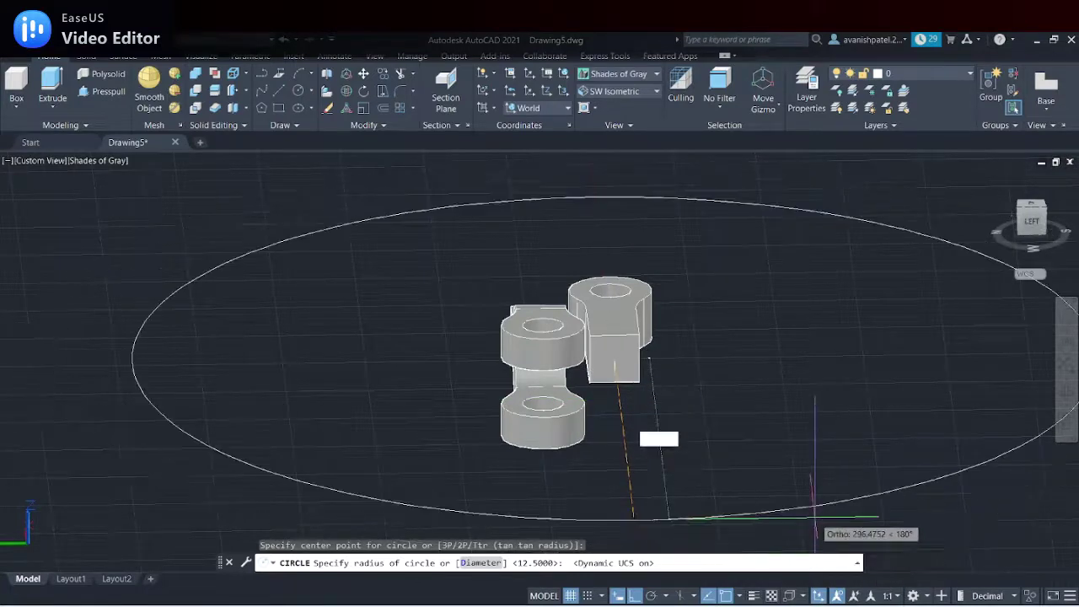
pyautogui.press('Escape')
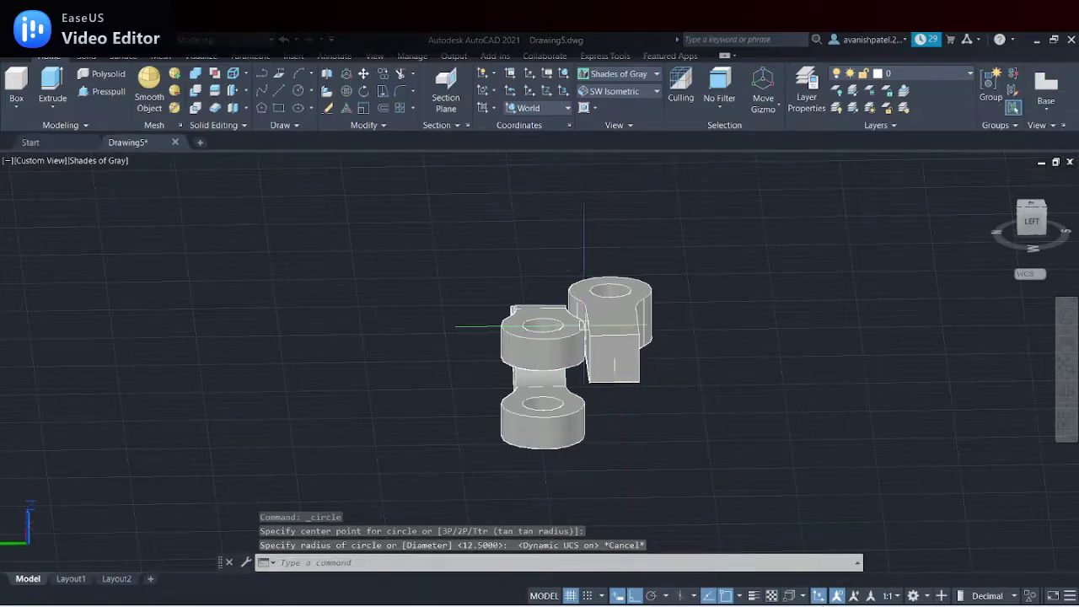
pyautogui.click(646, 374)
pyautogui.press('Escape')
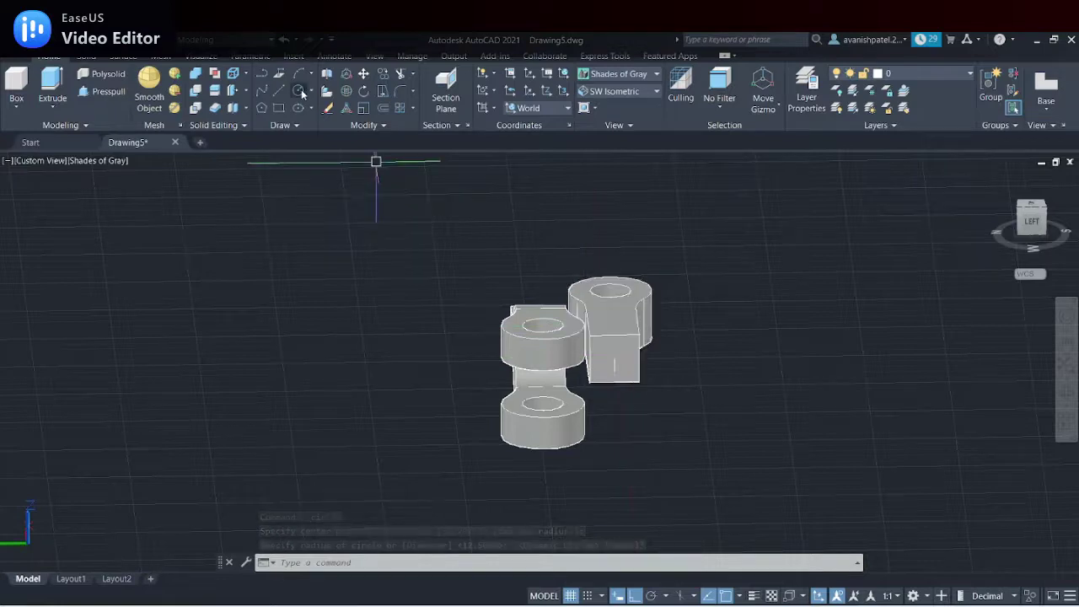
pyautogui.press('space')
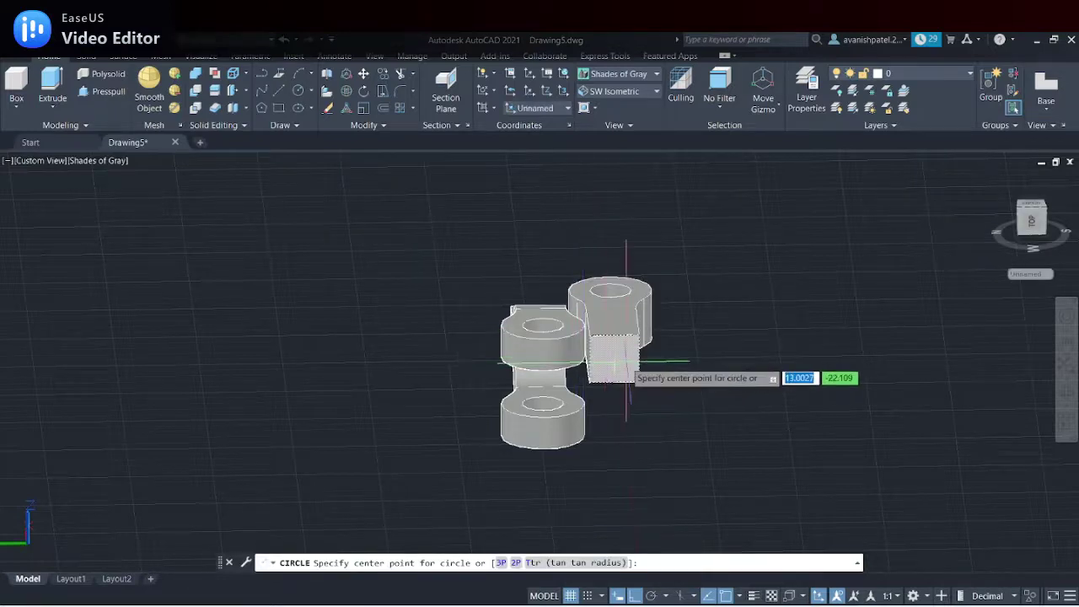
pyautogui.click(614, 362)
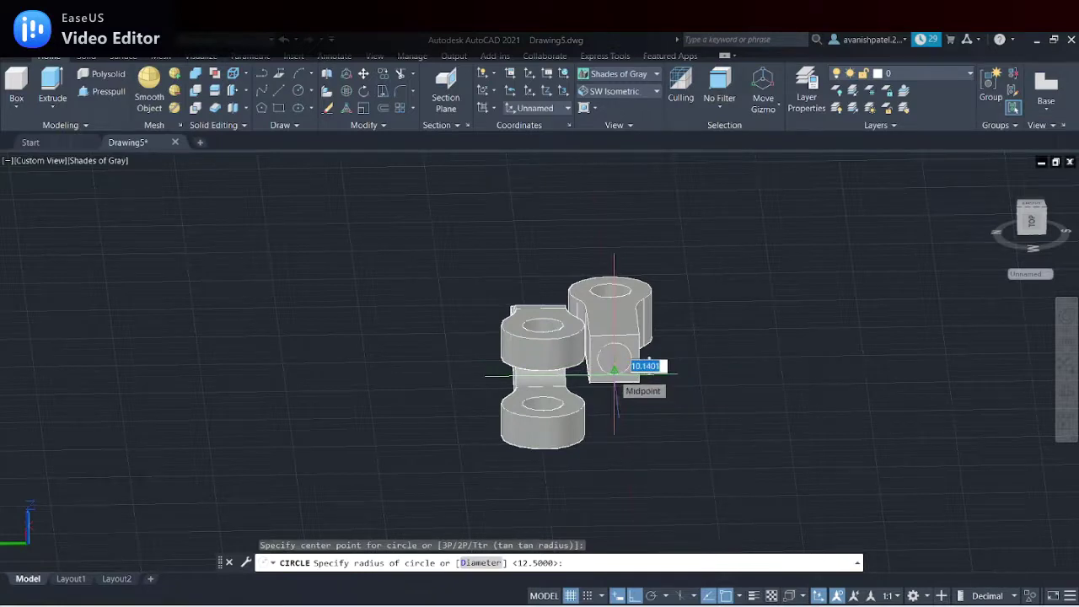
pyautogui.write('12.5')
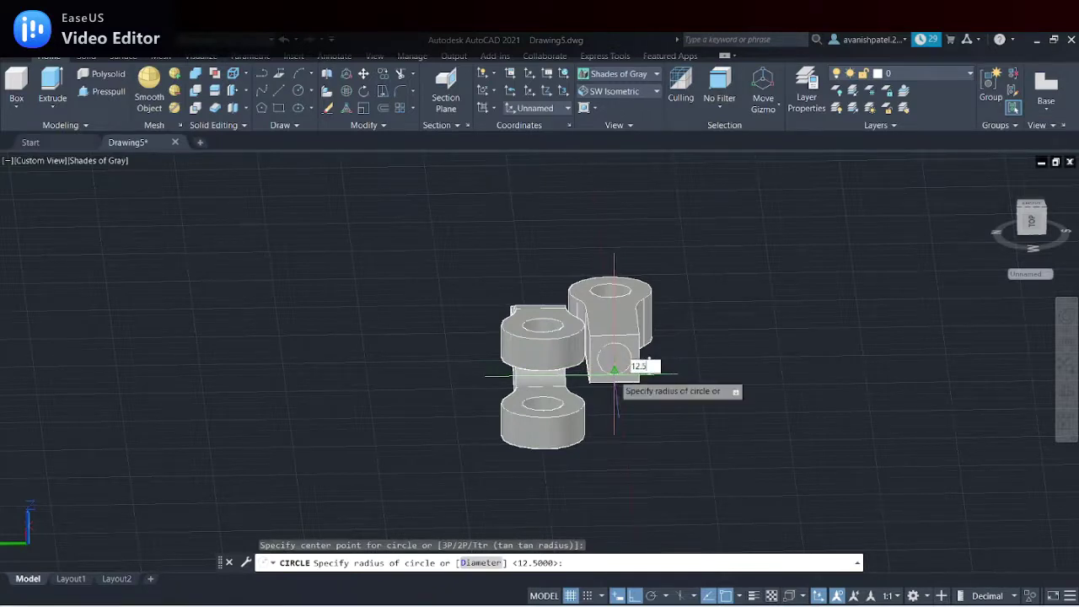
pyautogui.press('Return')
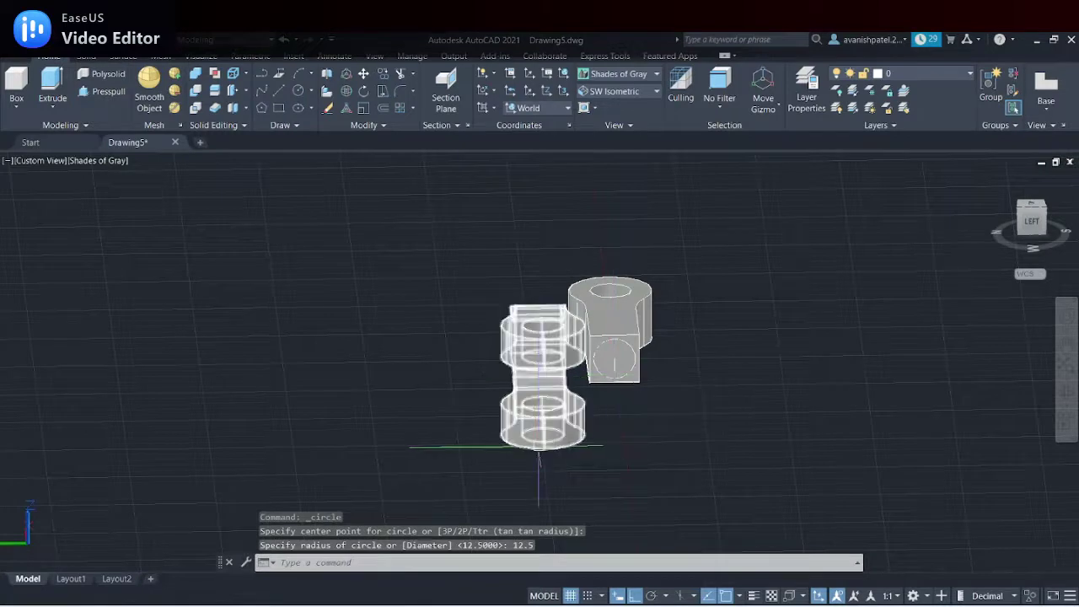
pyautogui.click(108, 91)
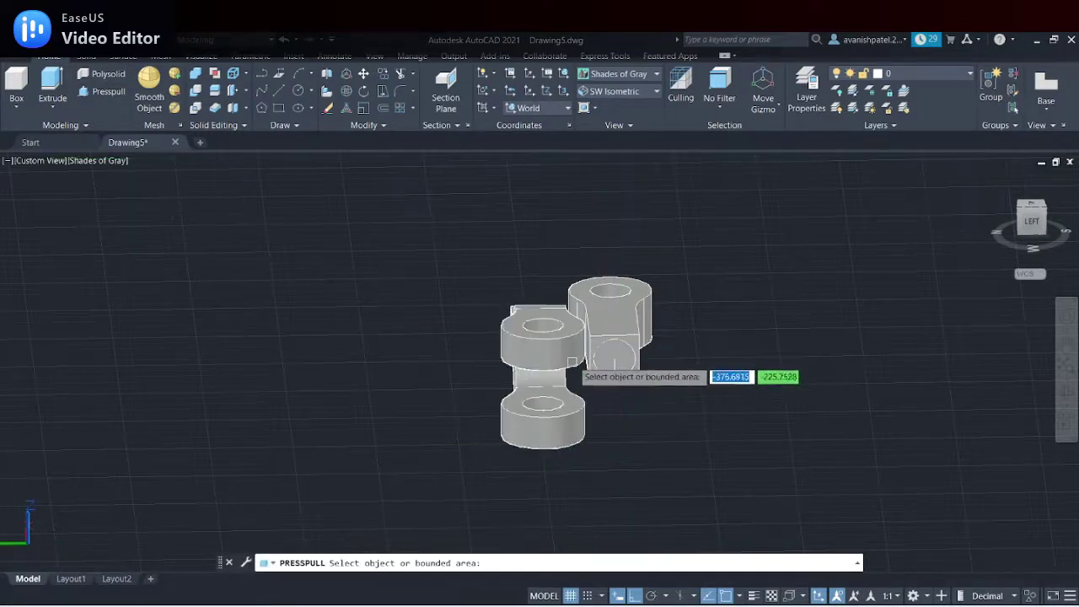
# Presspull the radius-12.5 circle 30 units into a cylindrical spigot
pyautogui.click(621, 360)
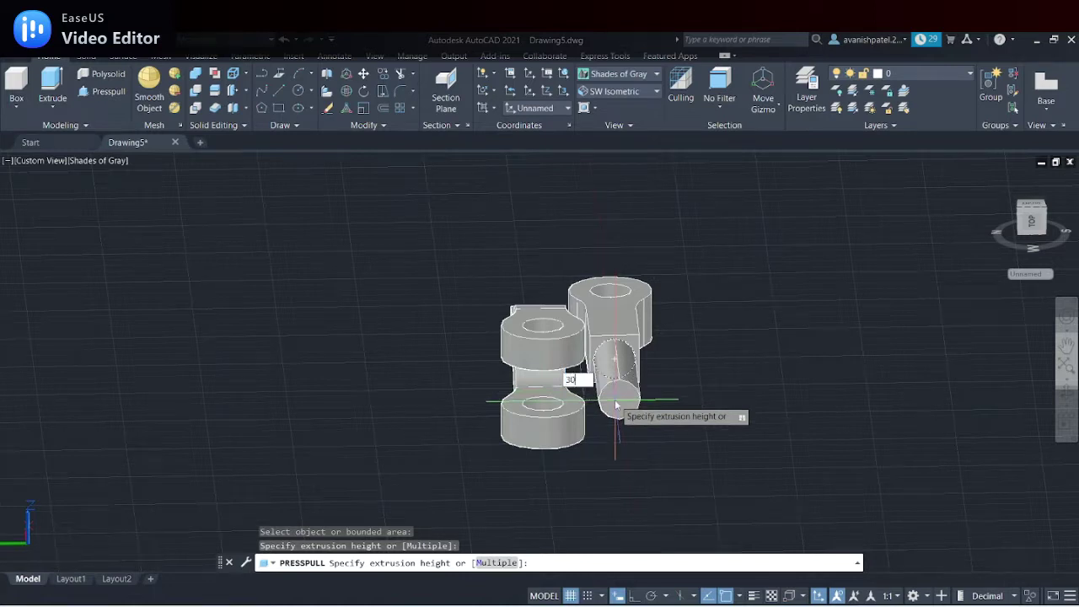
pyautogui.press('Return')
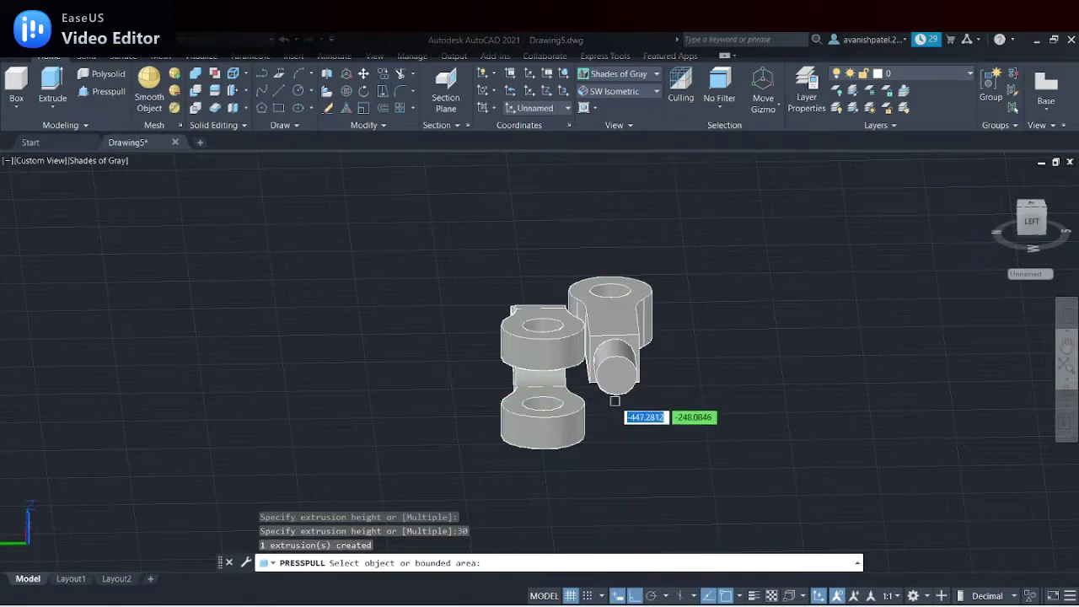
pyautogui.press('Escape')
# Orbit round to the fork end's square stub face and sketch a helper line from its edge midpoint
pyautogui.click(1067, 392)
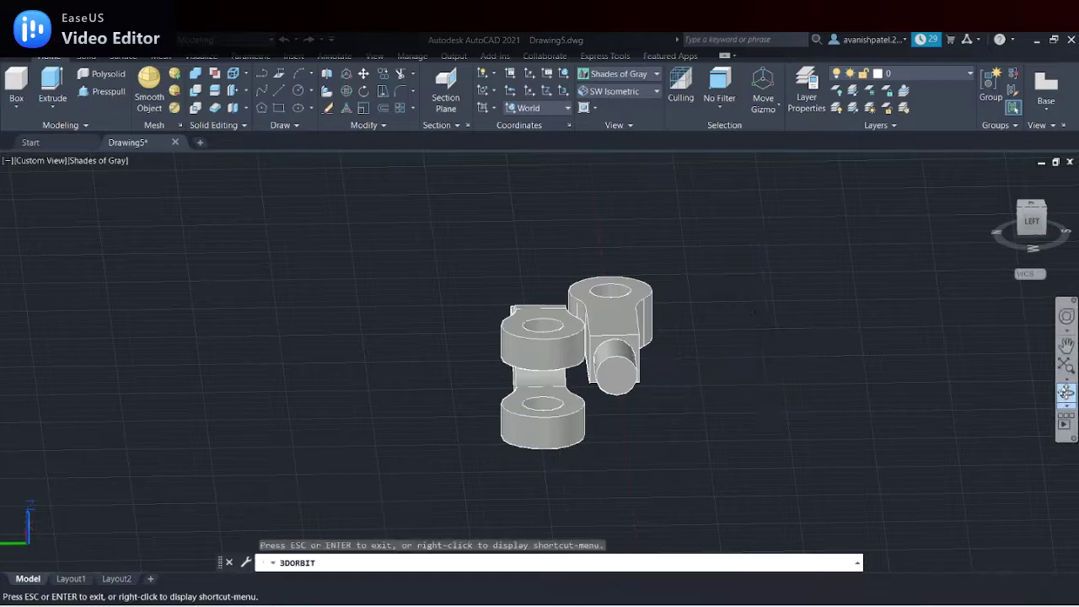
pyautogui.moveTo(663, 397)
pyautogui.mouseDown()
pyautogui.moveTo(576, 331)
pyautogui.moveTo(300, 338)
pyautogui.mouseUp()
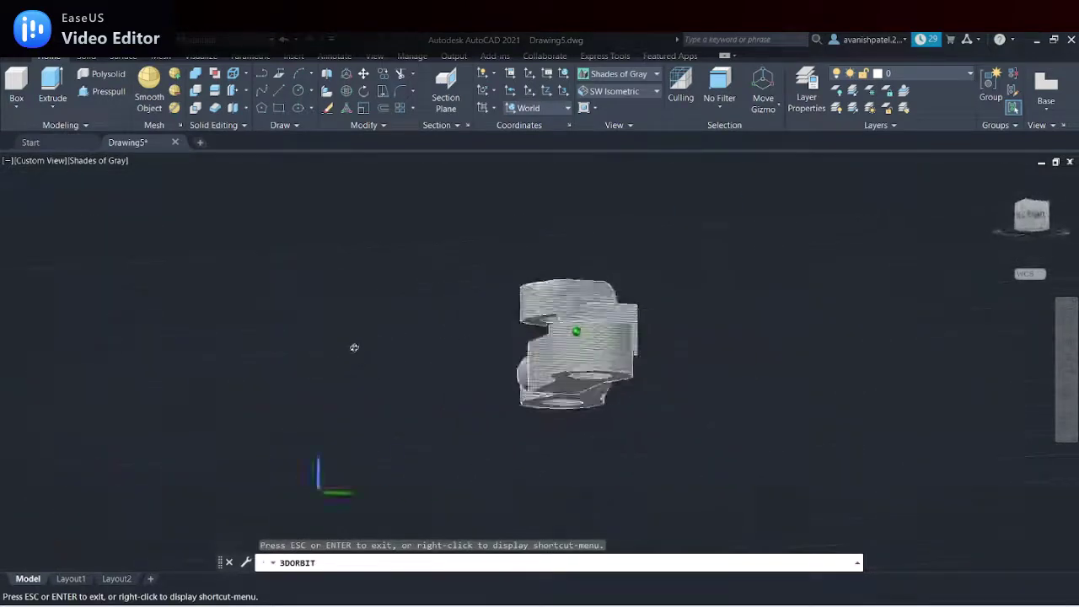
pyautogui.rightClick(301, 338)
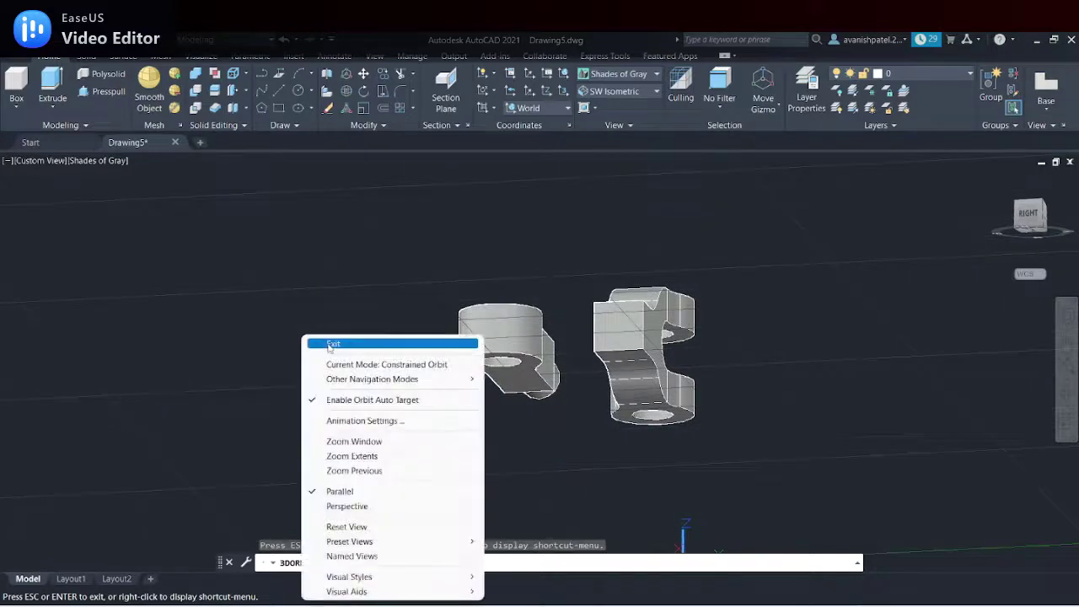
pyautogui.click(331, 344)
pyautogui.click(283, 95)
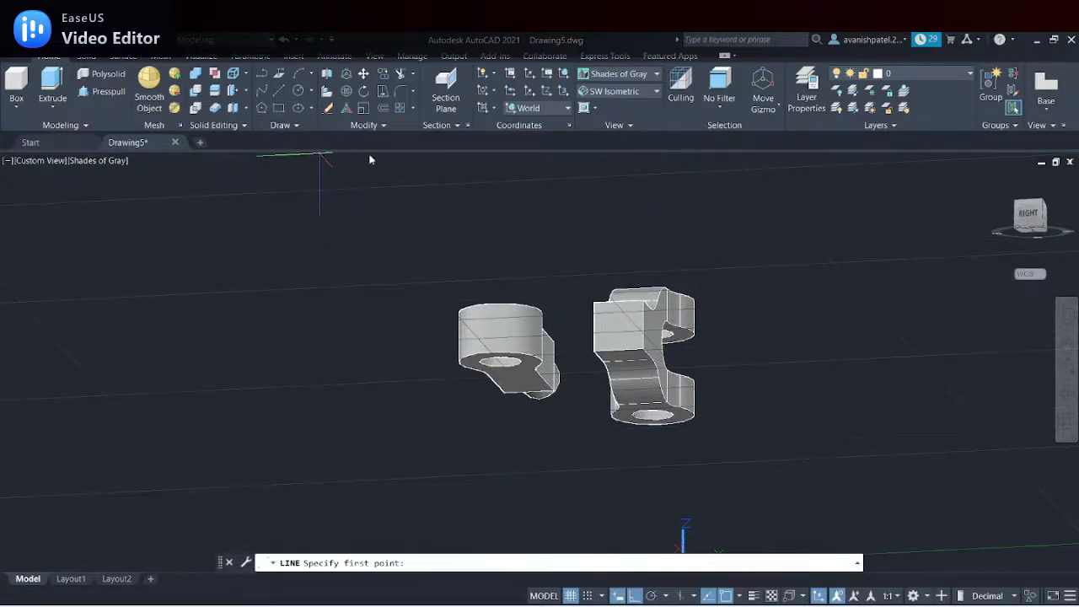
pyautogui.click(618, 349)
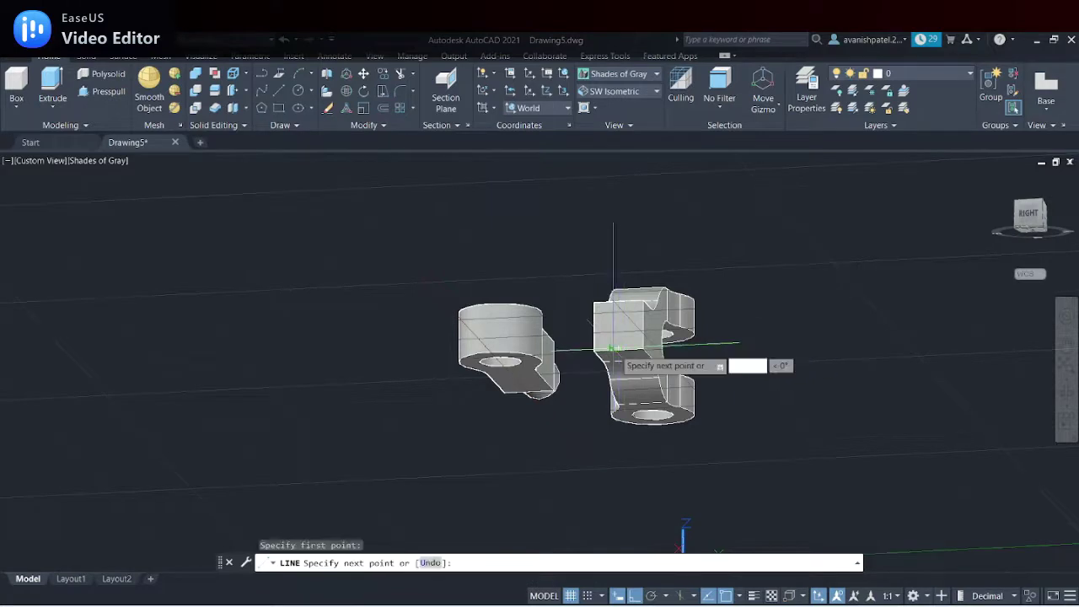
pyautogui.press('Escape')
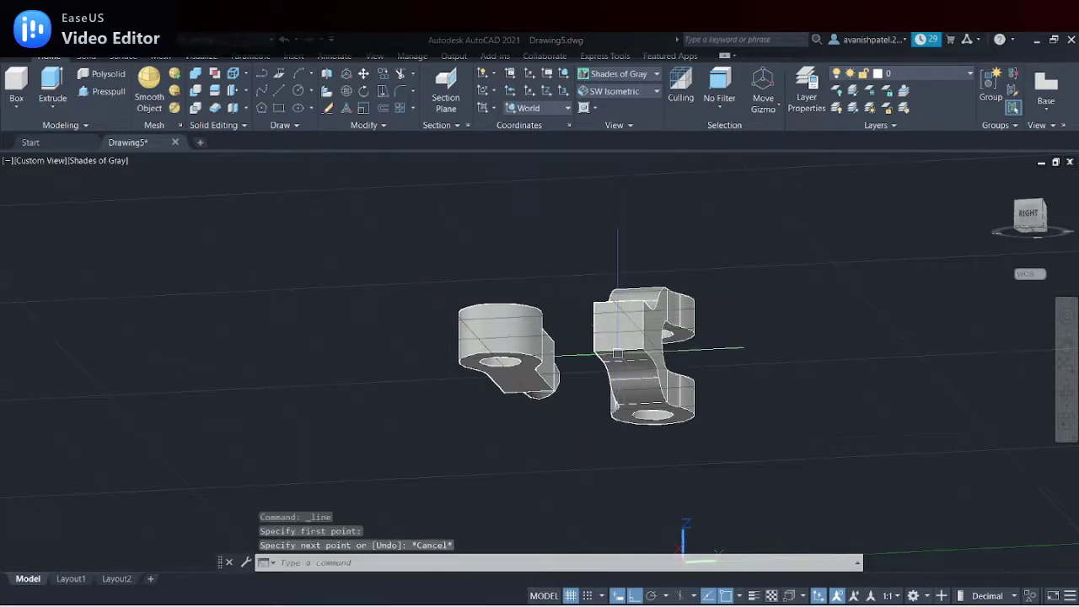
pyautogui.scroll(5, 618, 352)
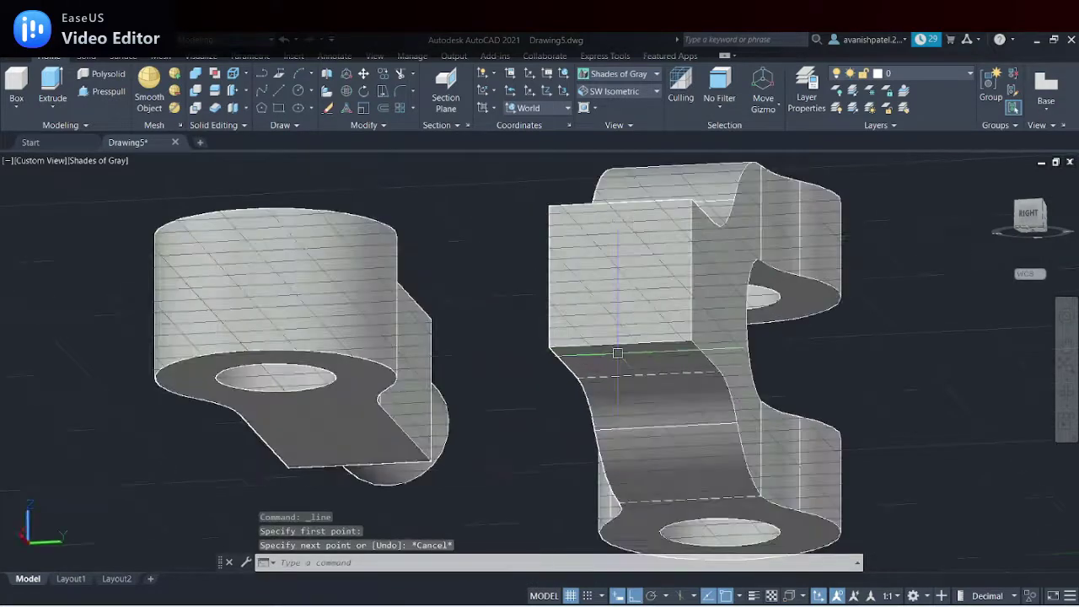
pyautogui.click(277, 92)
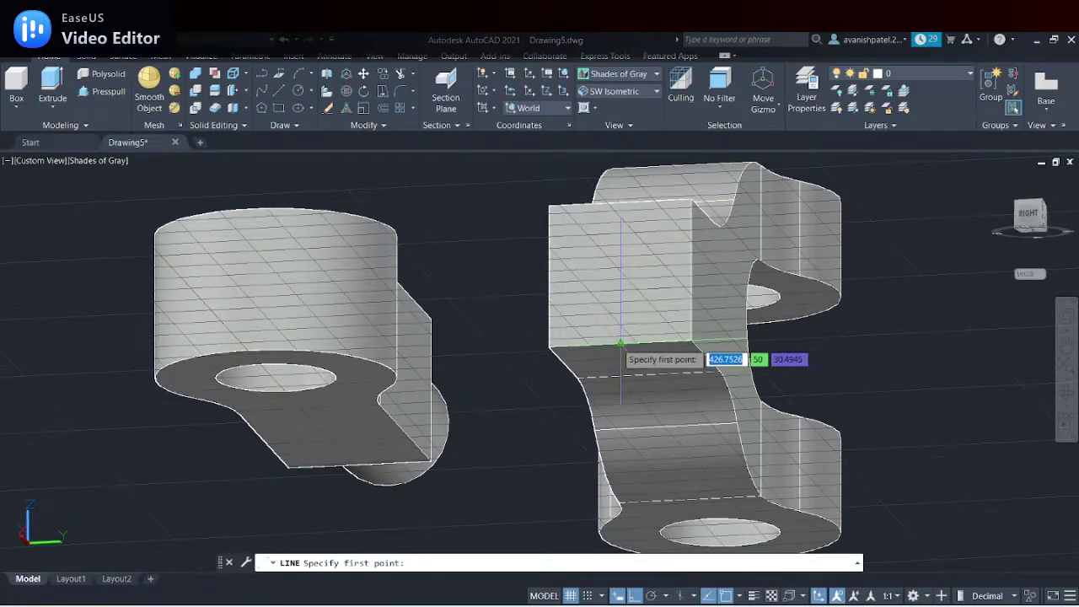
pyautogui.click(616, 345)
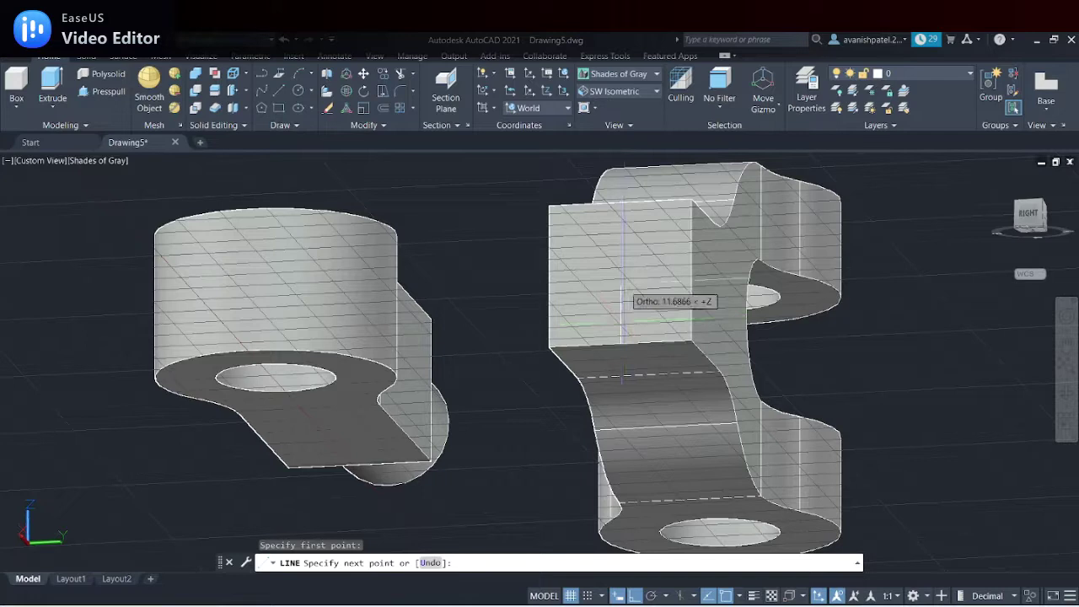
pyautogui.write('15')
pyautogui.press('Return')
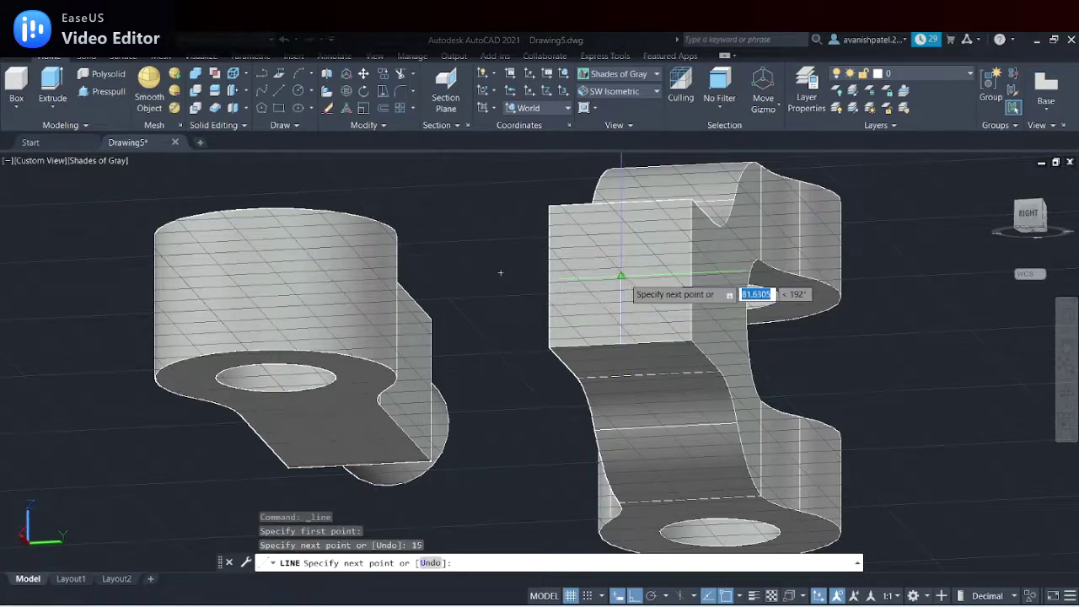
pyautogui.press('Escape')
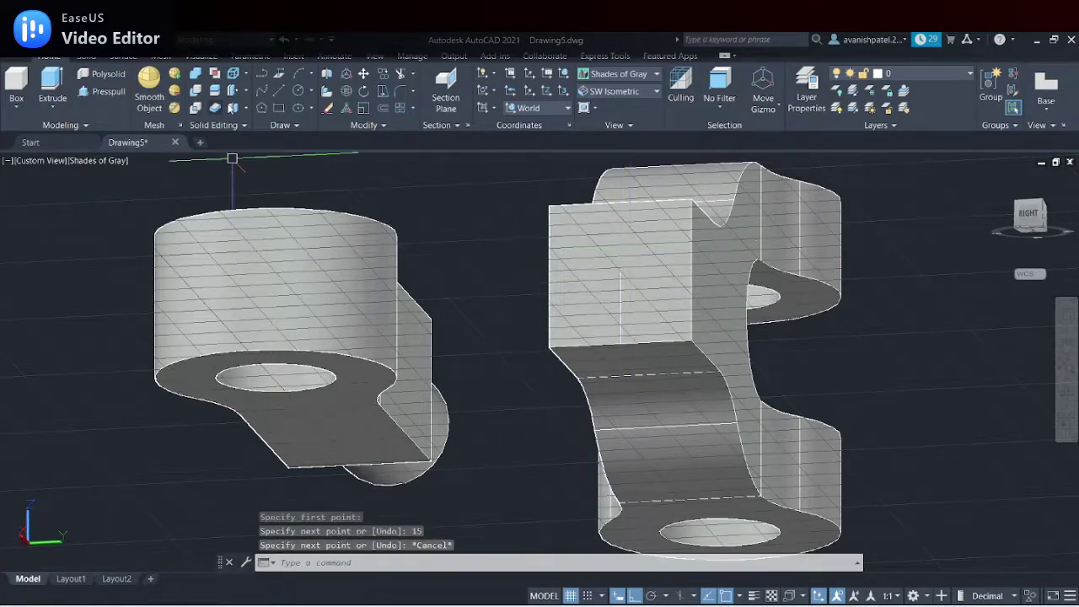
# Draw a 25-diameter circle centred on the fork end's square face
pyautogui.click(301, 90)
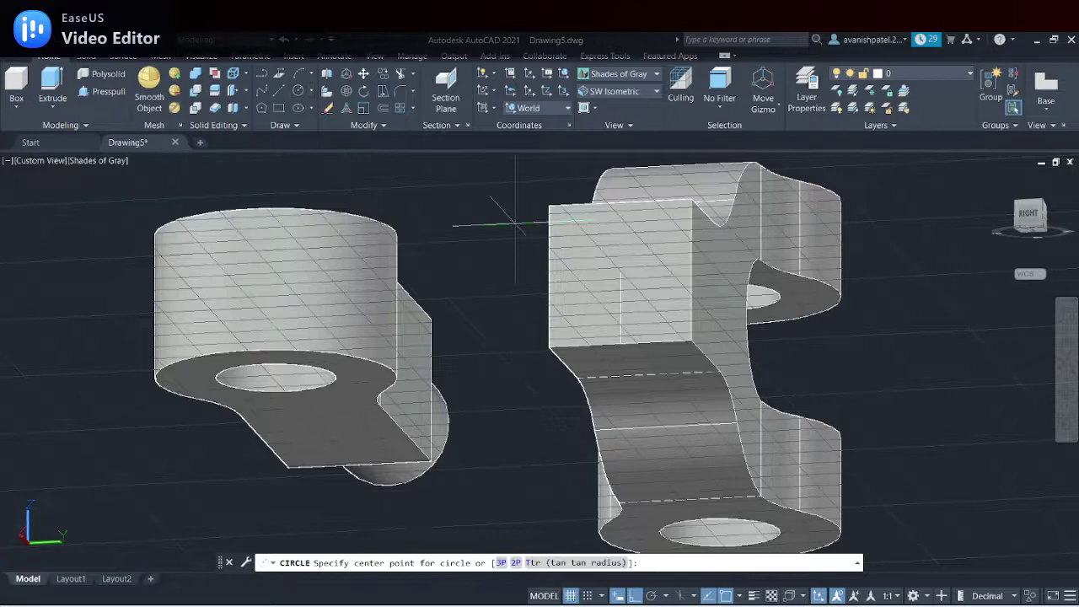
pyautogui.click(620, 273)
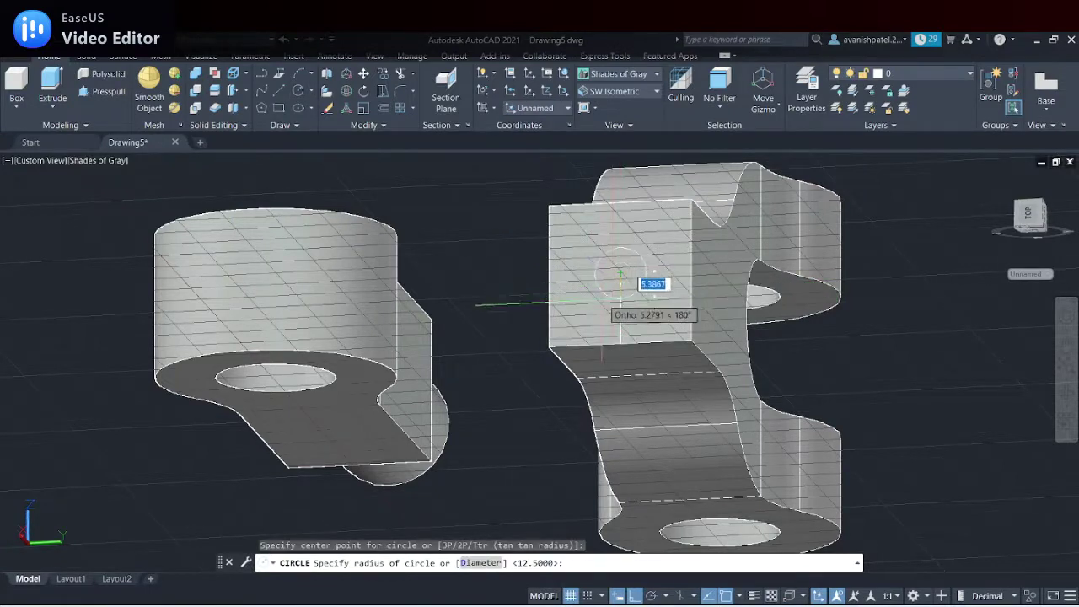
pyautogui.write('d')
pyautogui.press('Return')
pyautogui.write('25')
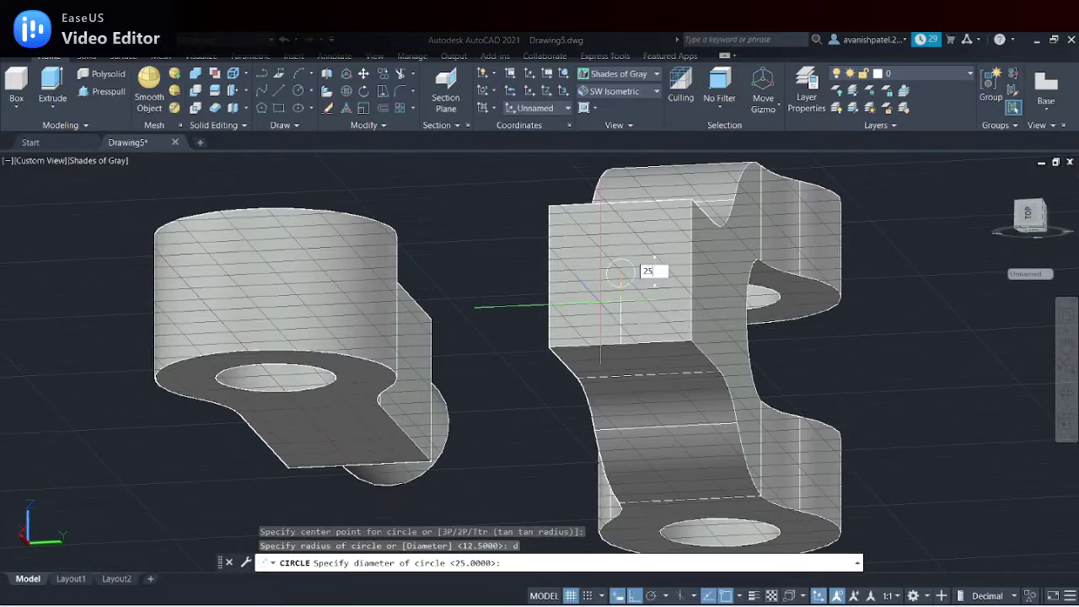
pyautogui.press('Return')
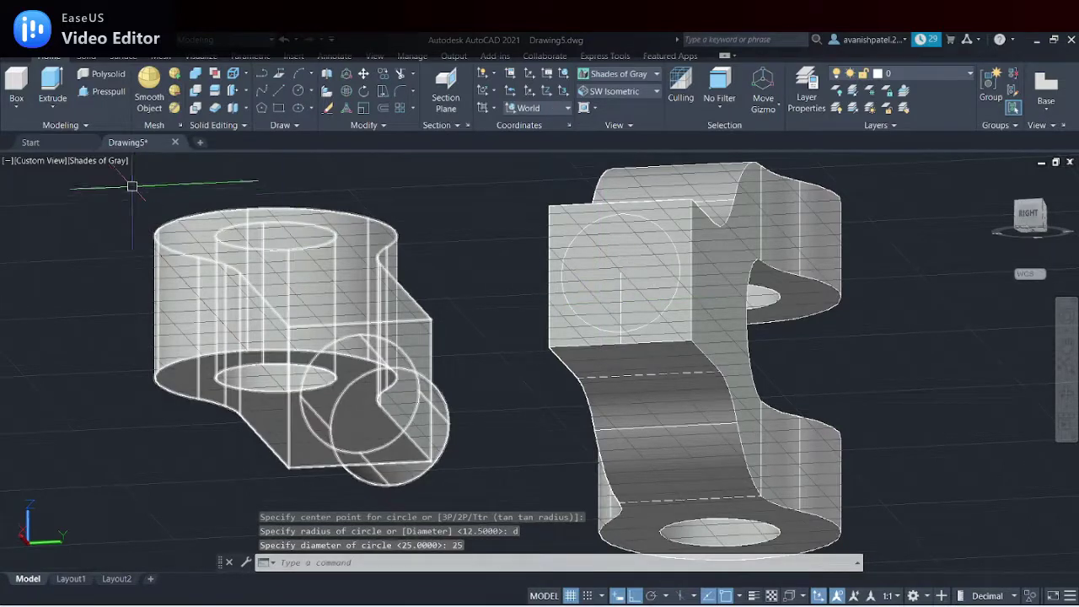
pyautogui.click(105, 90)
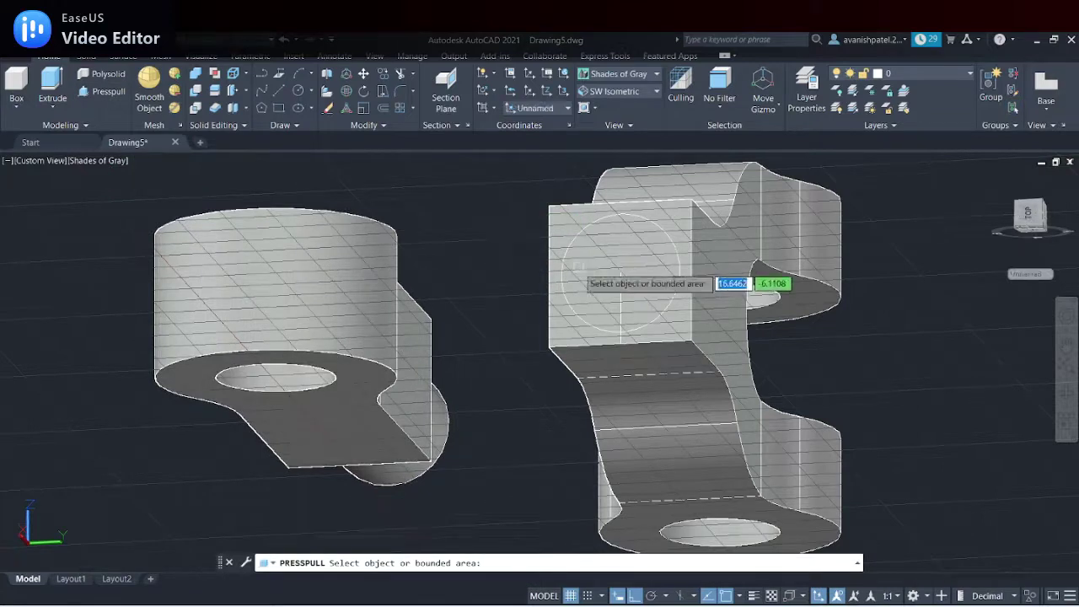
# Presspull the 25-diameter circle 30 units and orbit to inspect the new spigot
pyautogui.click(621, 271)
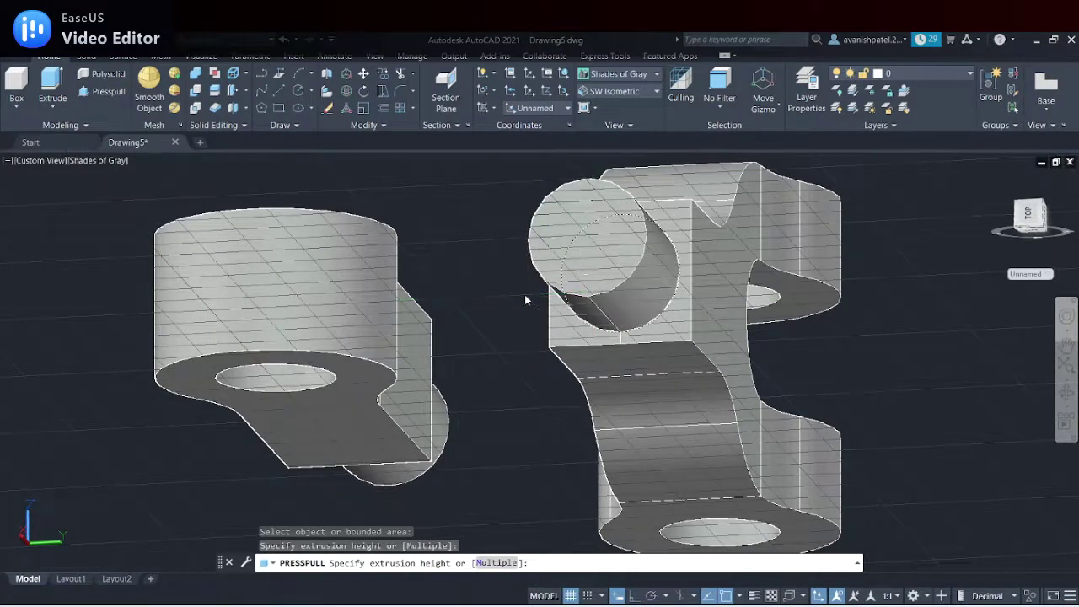
pyautogui.press('Return')
pyautogui.press('Return')
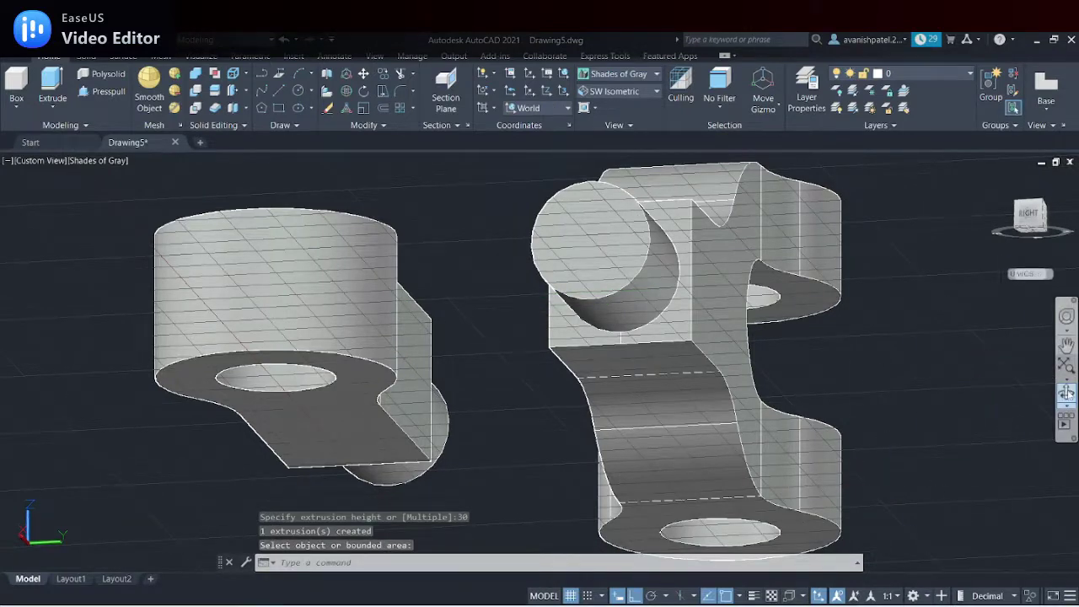
pyautogui.click(1066, 392)
pyautogui.moveTo(448, 315)
pyautogui.mouseDown()
pyautogui.moveTo(466, 357)
pyautogui.moveTo(239, 341)
pyautogui.moveTo(495, 384)
pyautogui.mouseUp()
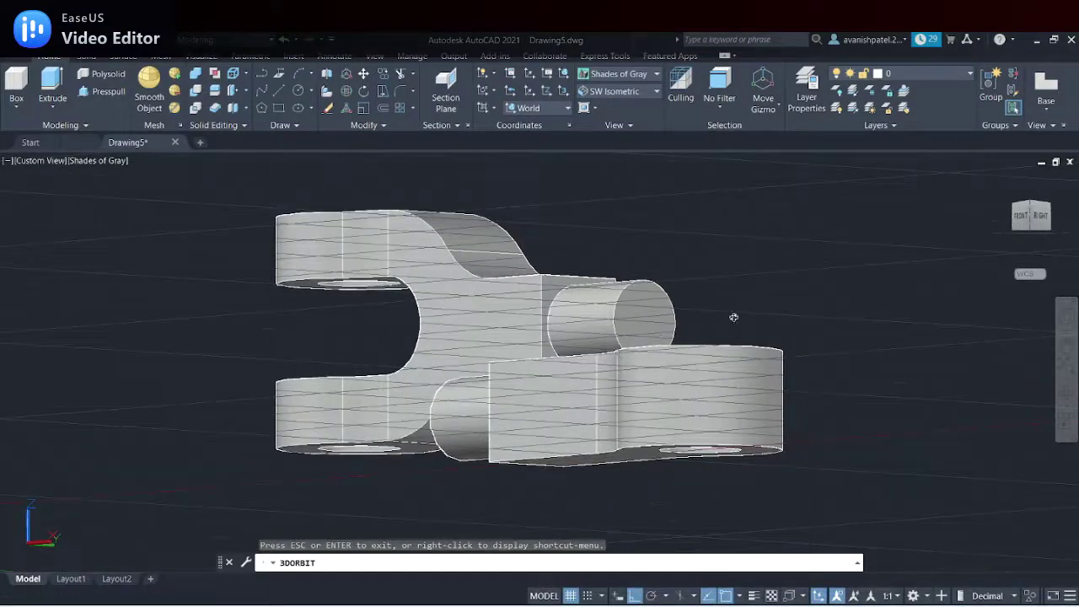
pyautogui.rightClick(756, 301)
pyautogui.click(788, 311)
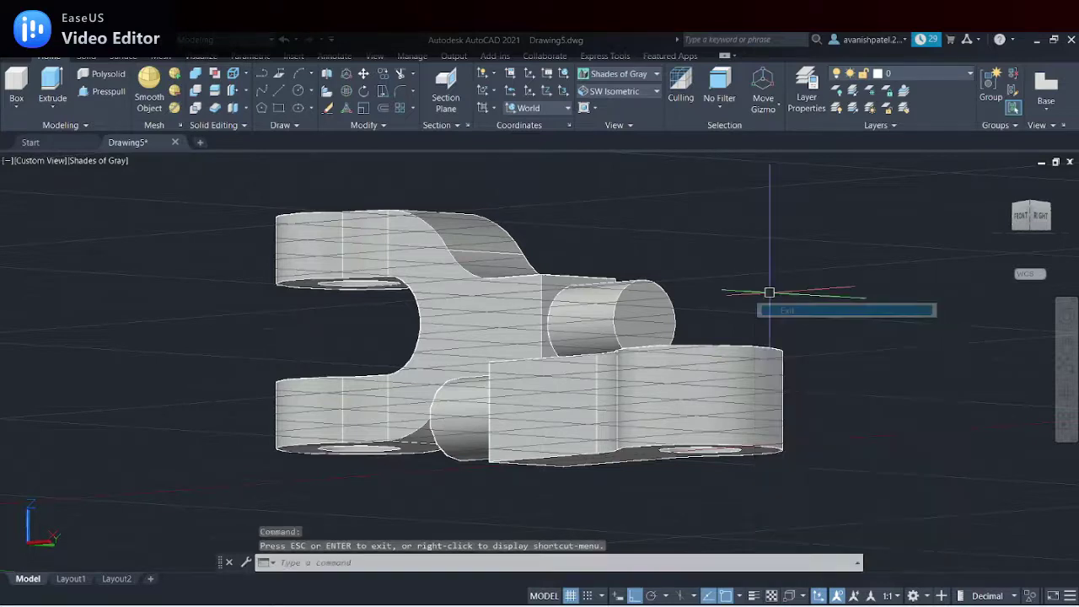
# Return to SW Isometric, zoom out, and bring up the reference drawing
pyautogui.click(637, 95)
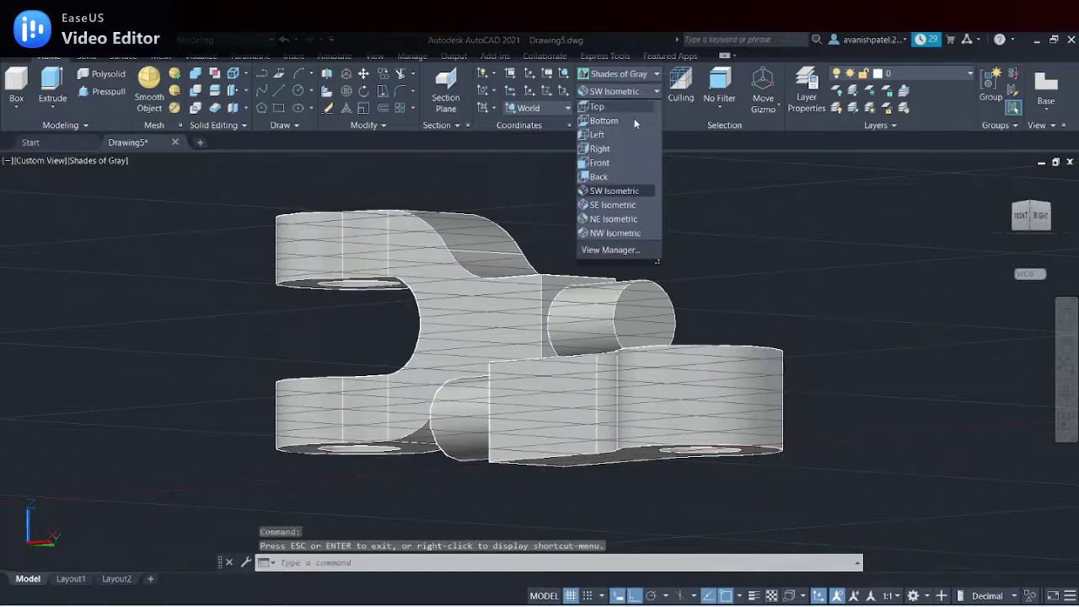
pyautogui.click(609, 197)
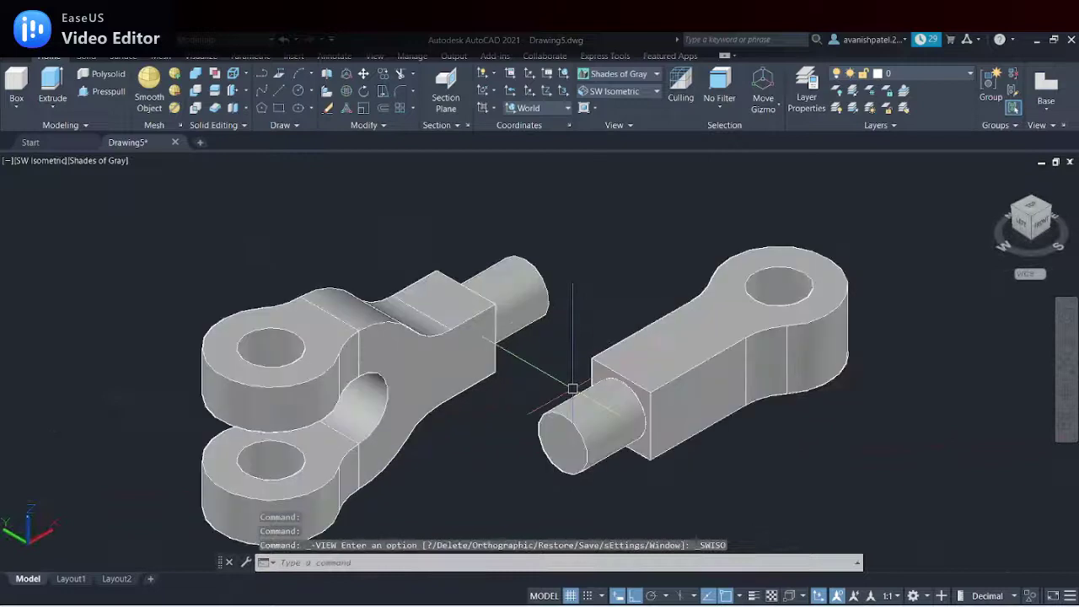
pyautogui.scroll(-3, 572, 389)
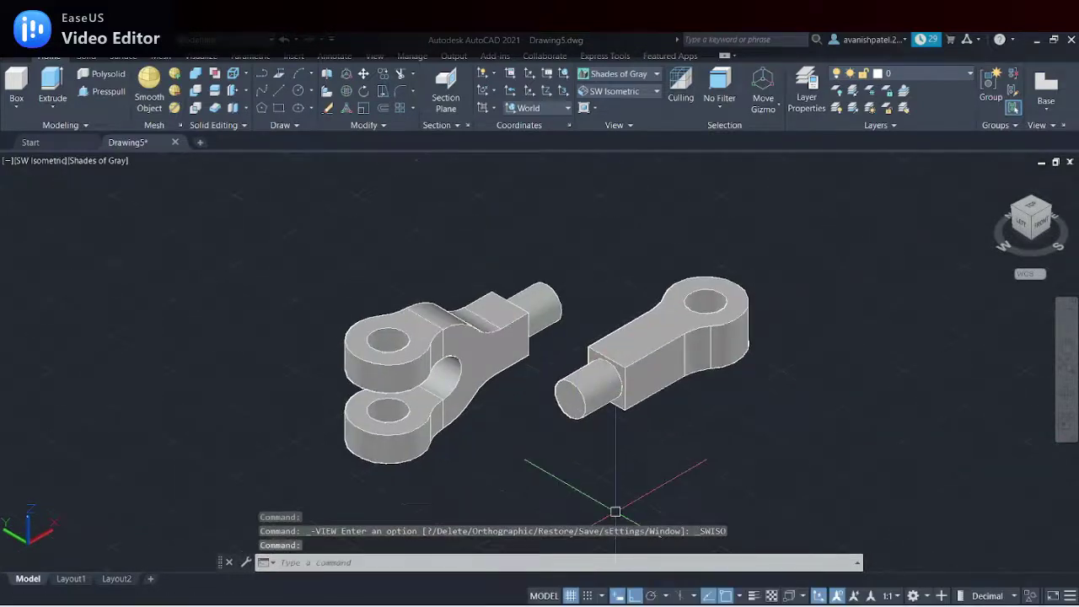
pyautogui.hotkey('alt', 'Tab')
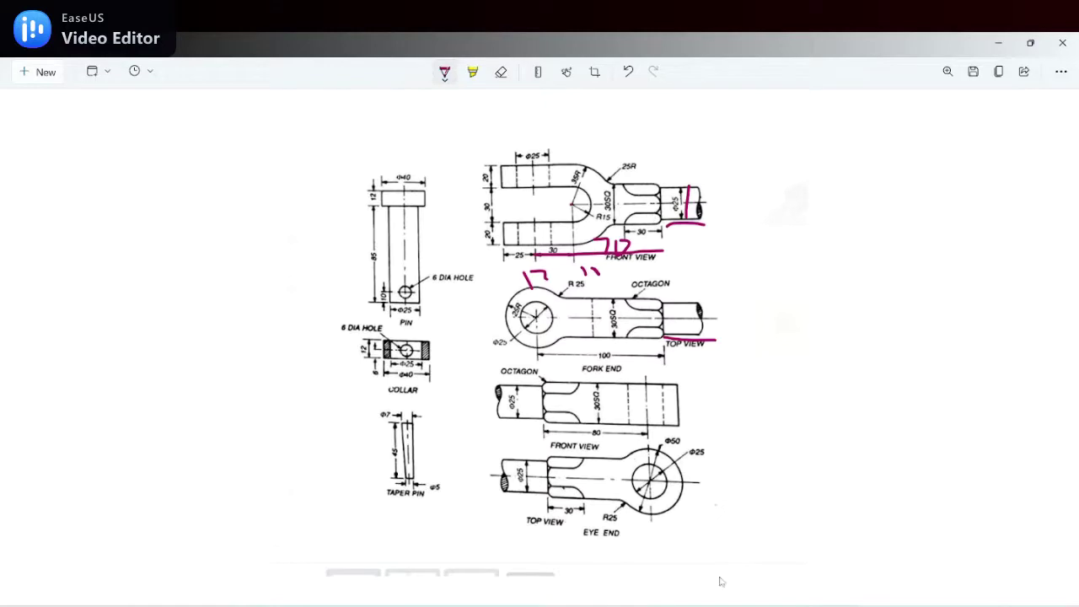
# Switch from the Photos reference image to the AutoCAD drawing with the two knuckle parts
pyautogui.hotkey('alt', 'Tab')
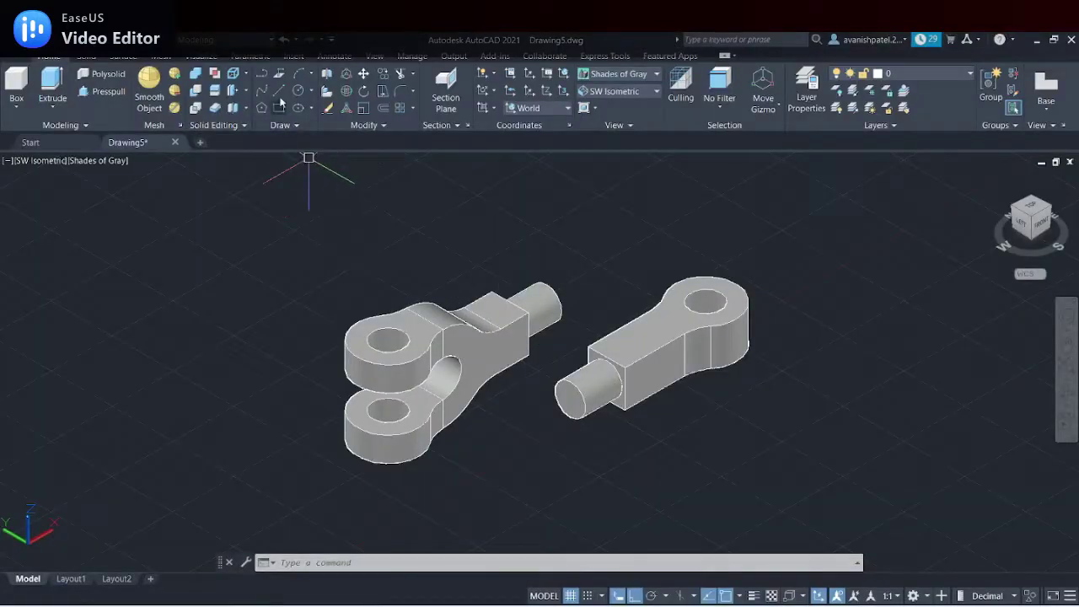
# Draw the 30, 6 and 20-unit line segments of the pin profile
pyautogui.press('Return')
pyautogui.click(784, 504)
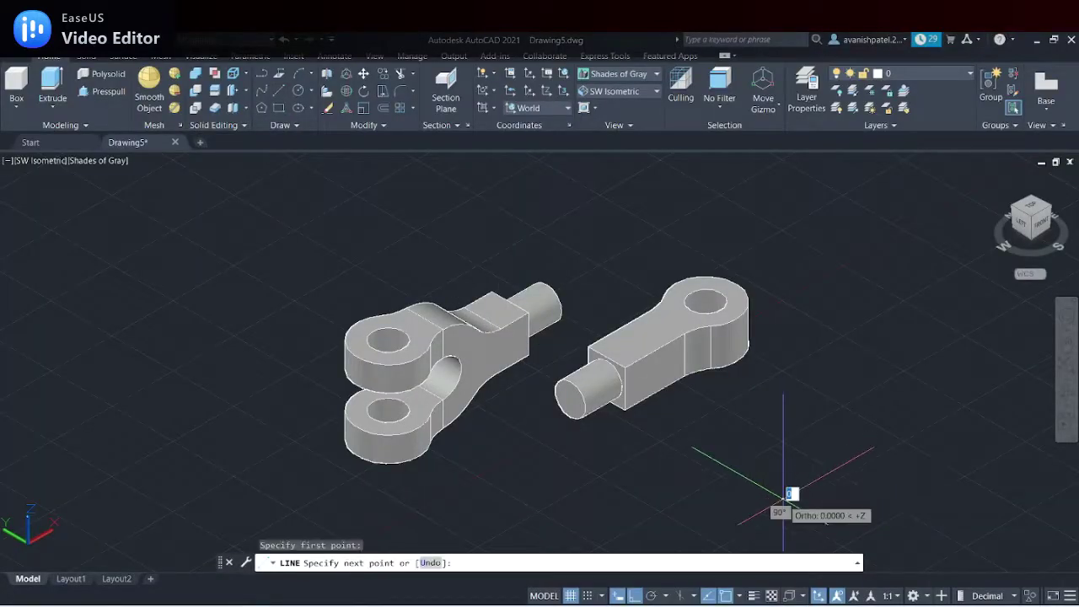
pyautogui.write('30')
pyautogui.press('Return')
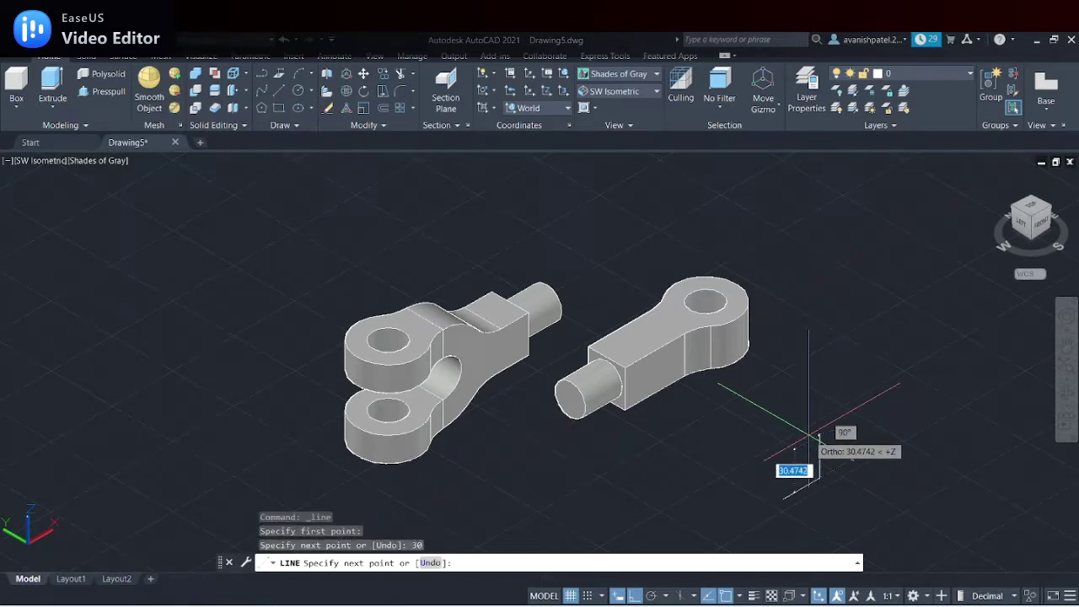
pyautogui.scroll(2, 814, 472)
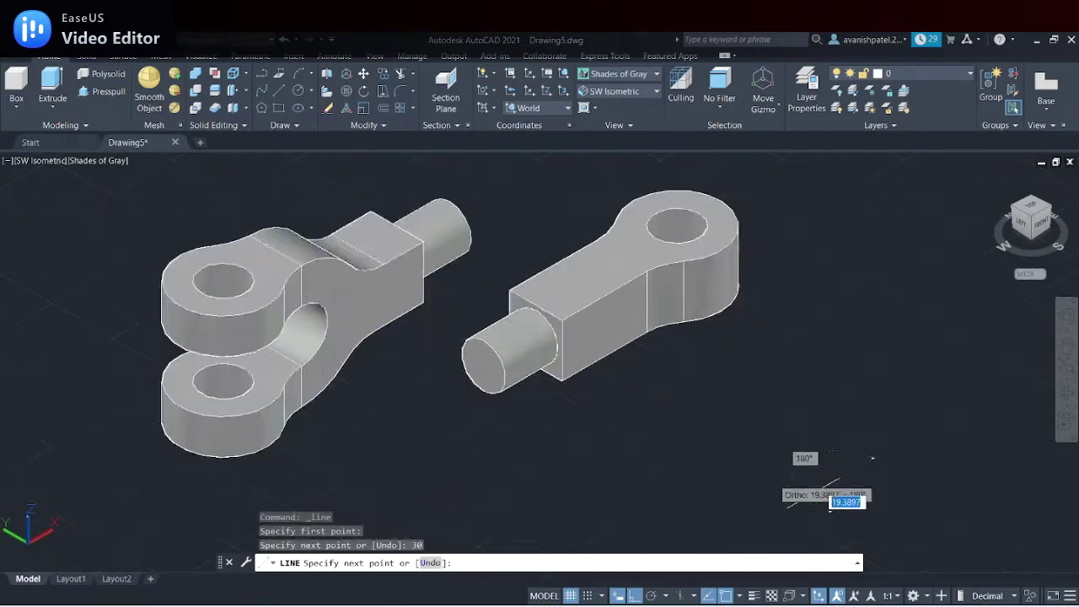
pyautogui.scroll(3, 793, 485)
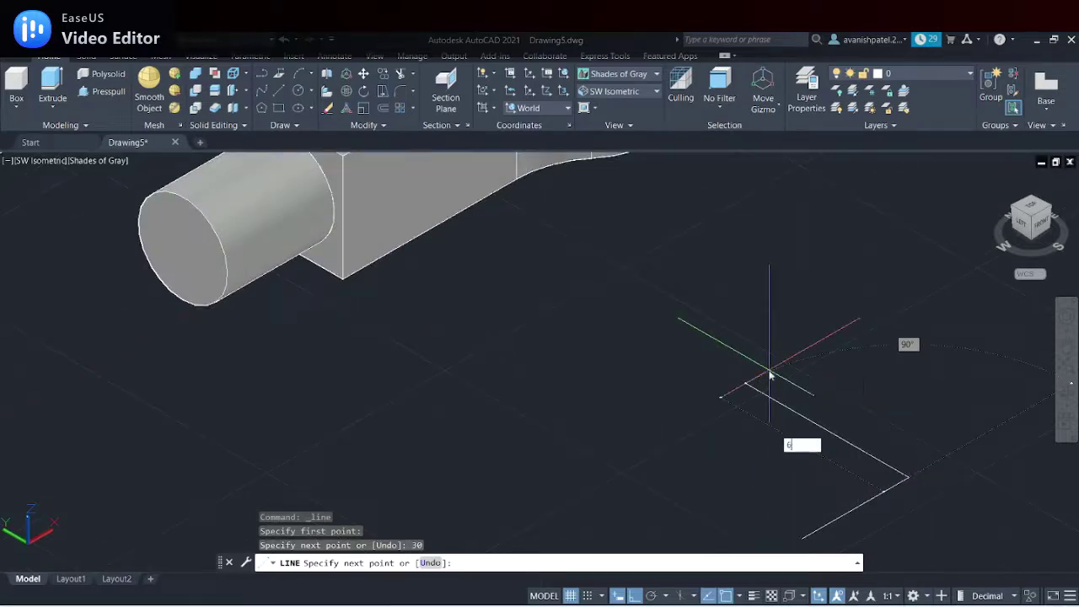
pyautogui.press('Return')
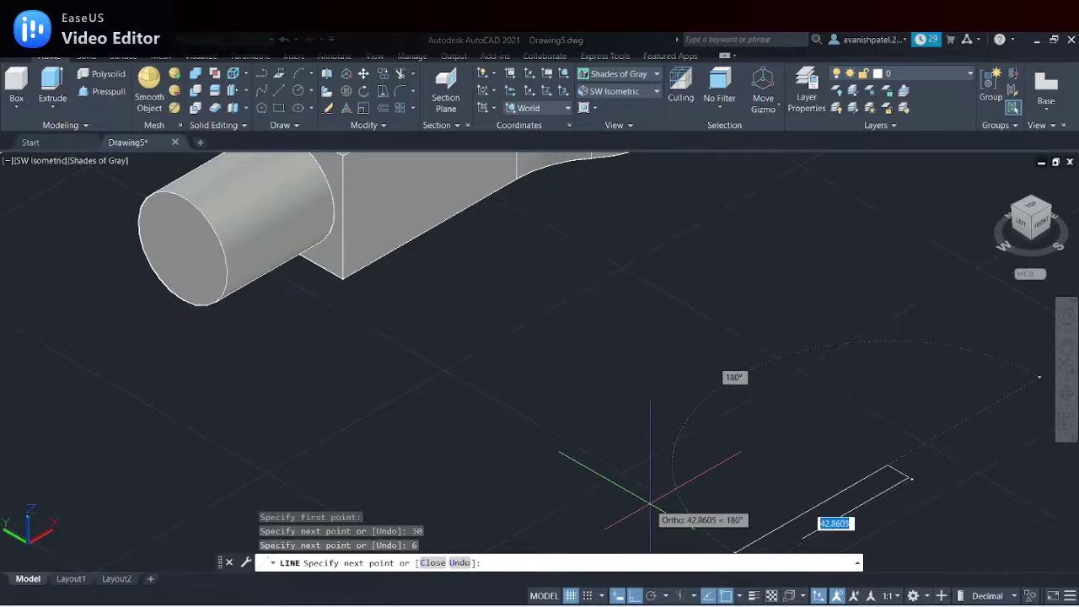
pyautogui.write('20')
pyautogui.press('Return')
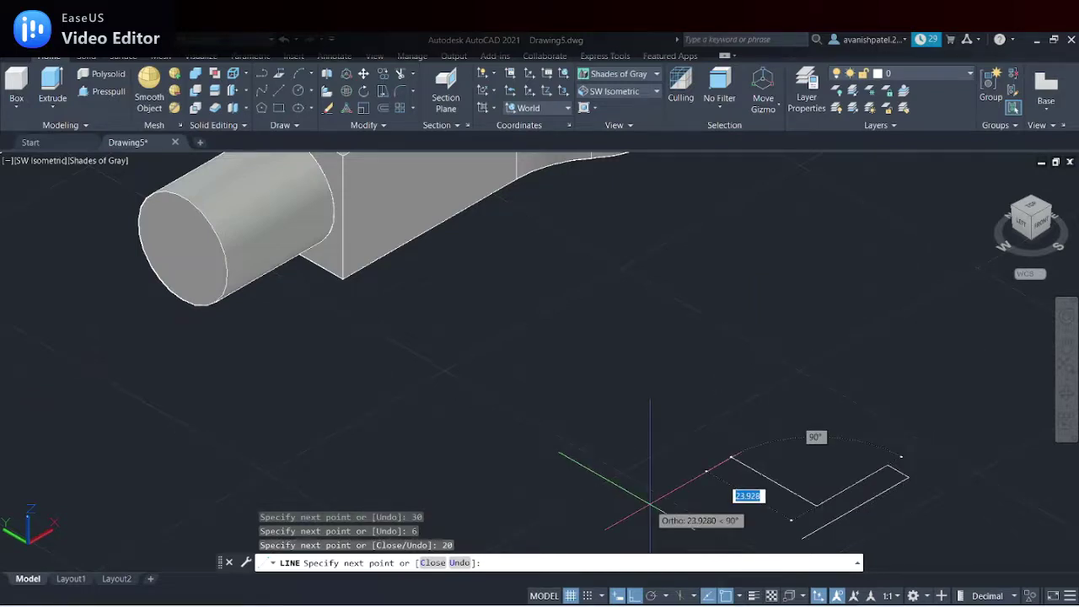
pyautogui.rightClick(649, 504)
pyautogui.click(674, 335)
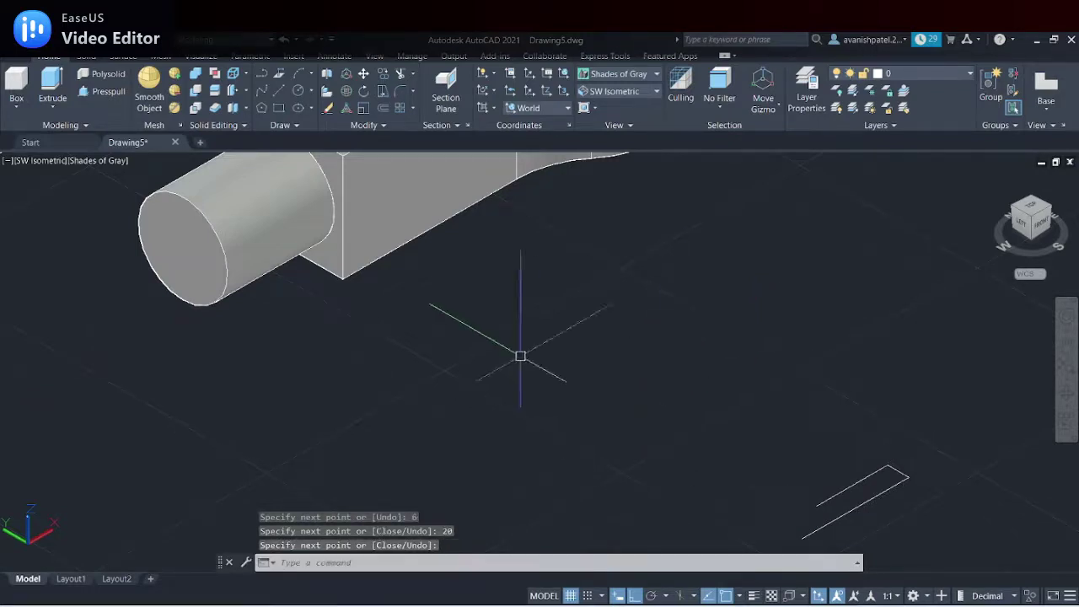
# Close the profile with a Start, End, Direction arc and pan the view up
pyautogui.click(310, 73)
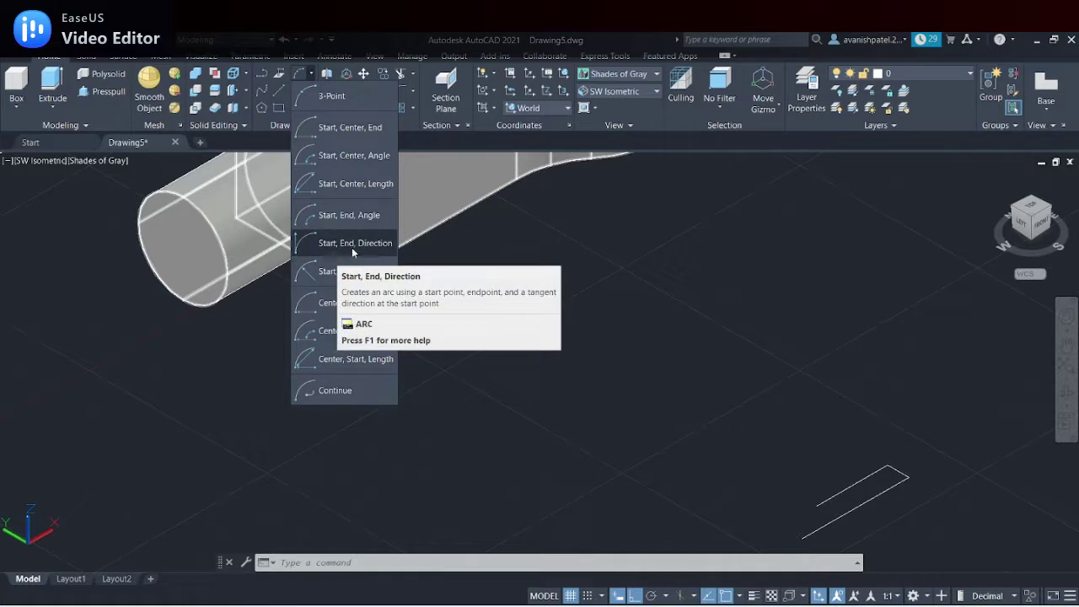
pyautogui.click(352, 244)
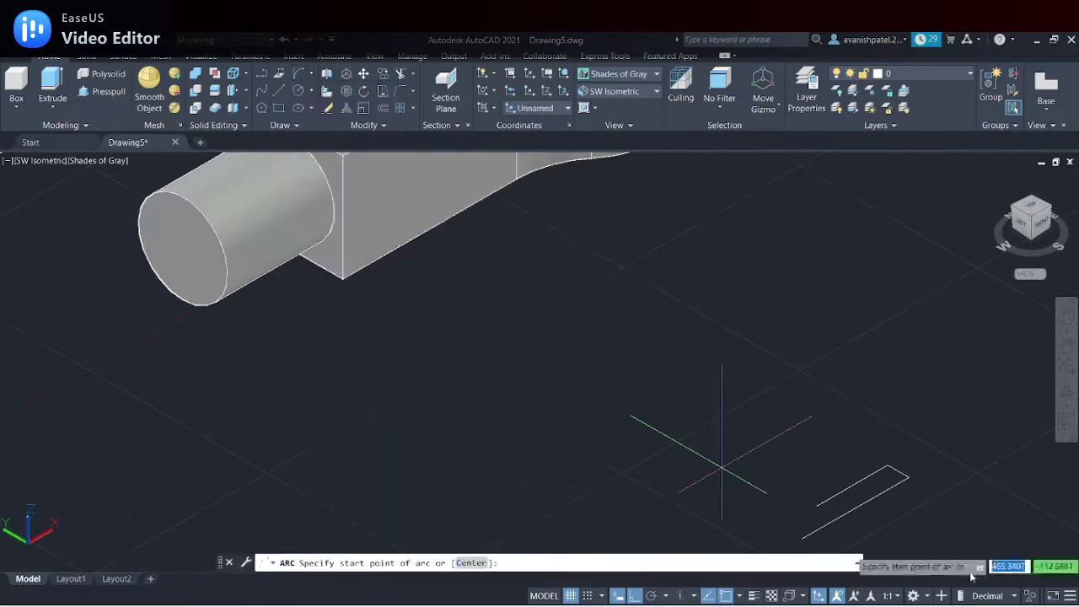
pyautogui.click(815, 506)
pyautogui.click(802, 530)
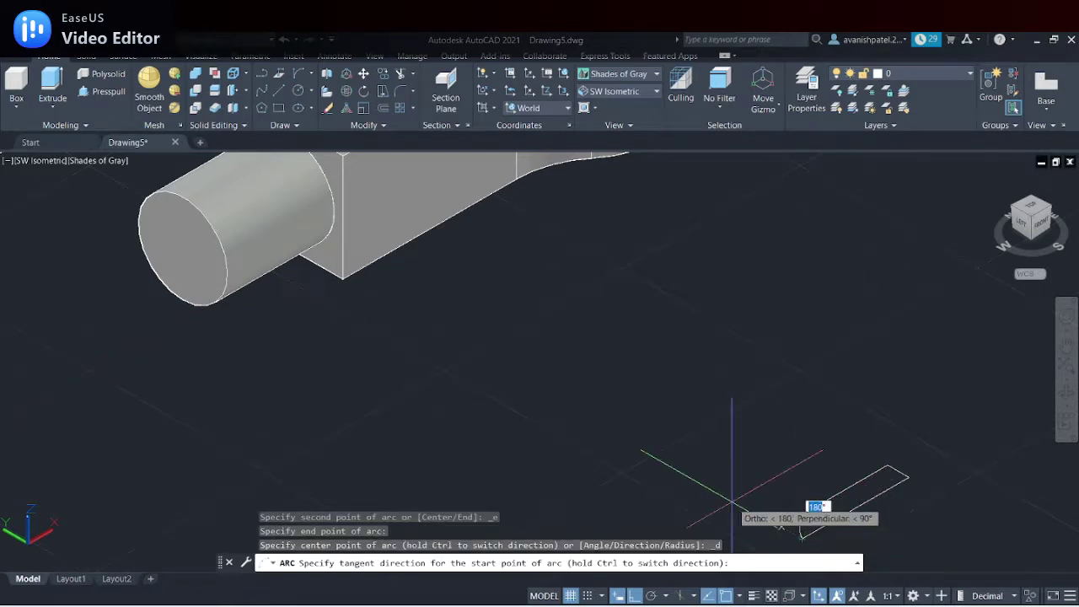
pyautogui.click(732, 504)
pyautogui.scroll(-2, 797, 492)
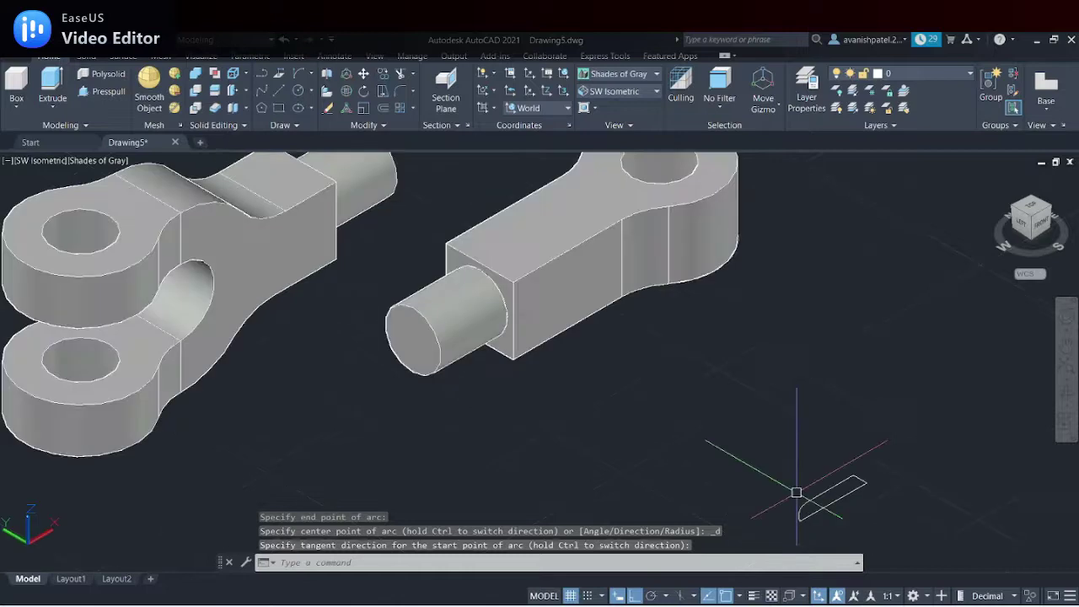
pyautogui.moveTo(782, 500); pyautogui.dragTo(778, 441, button='middle')
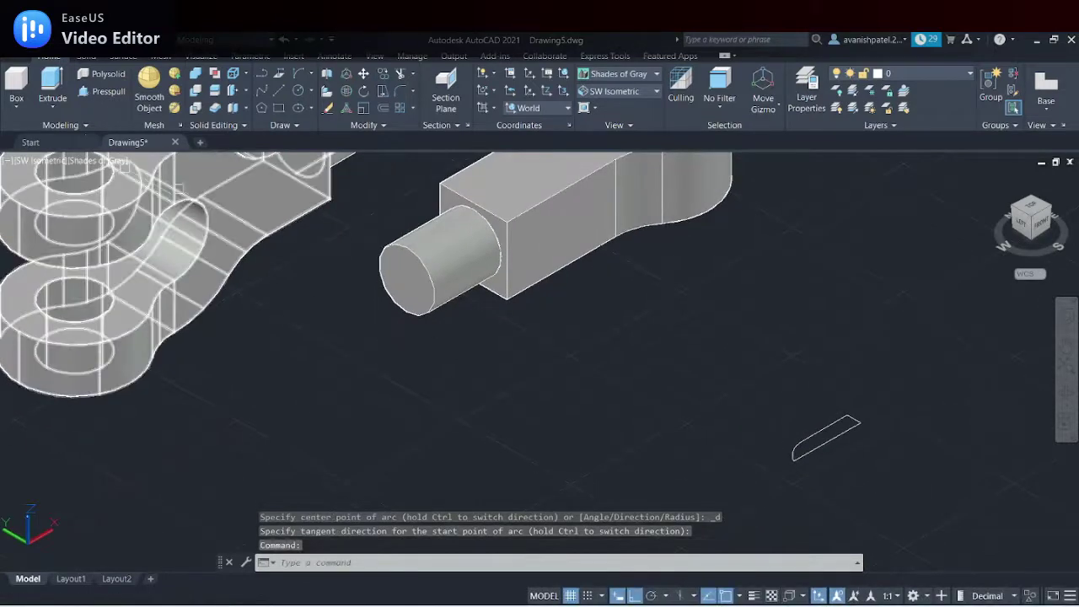
# Join the four profile pieces into a single polyline with JOIN
pyautogui.click(50, 108)
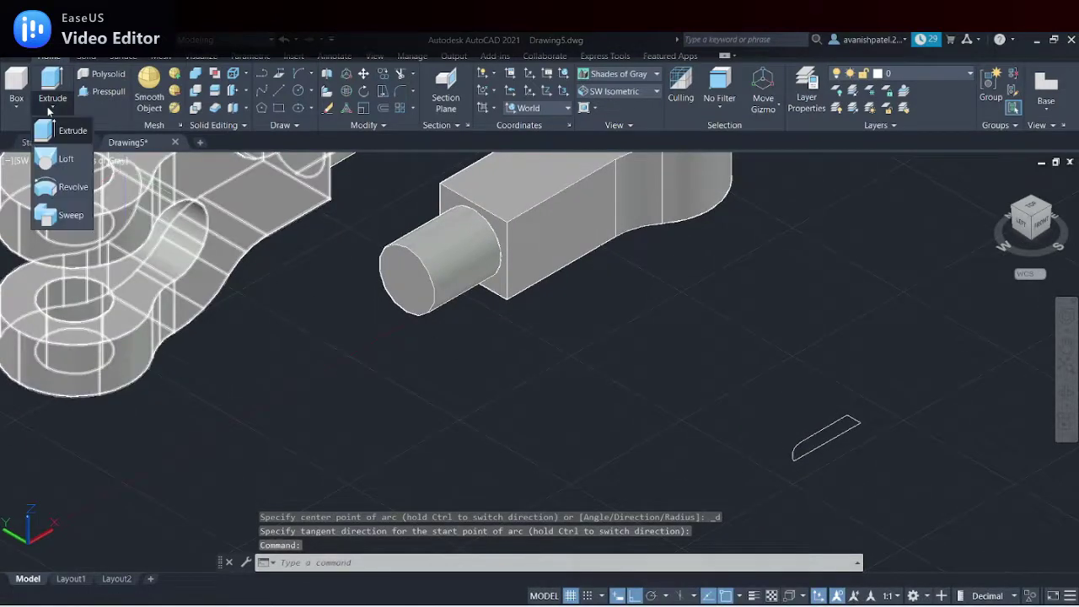
pyautogui.click(65, 189)
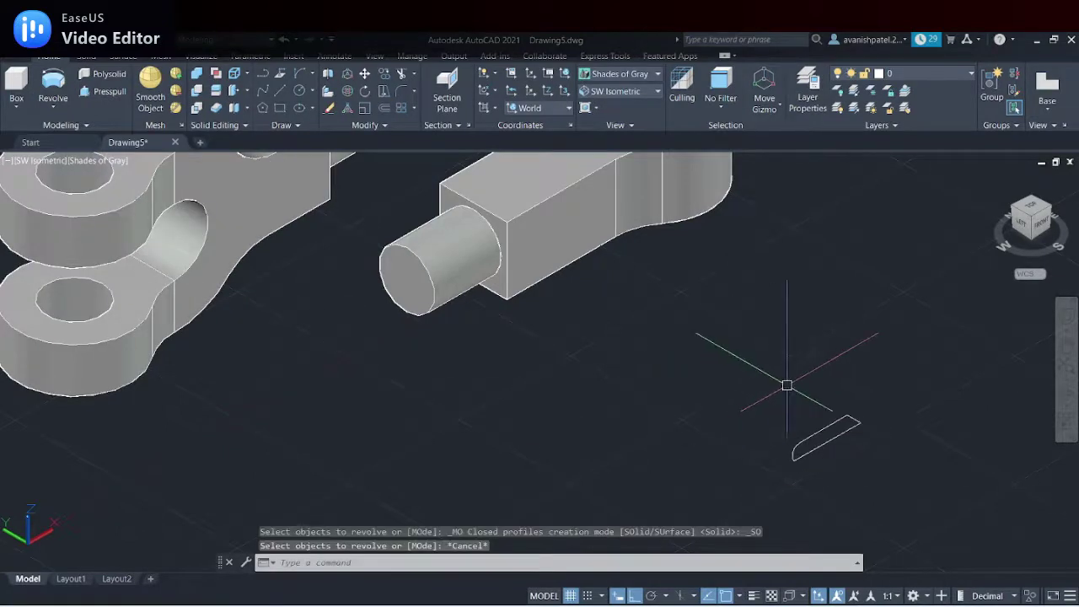
pyautogui.click(834, 369)
pyautogui.press('Escape')
pyautogui.moveTo(834, 368); pyautogui.dragTo(939, 393)
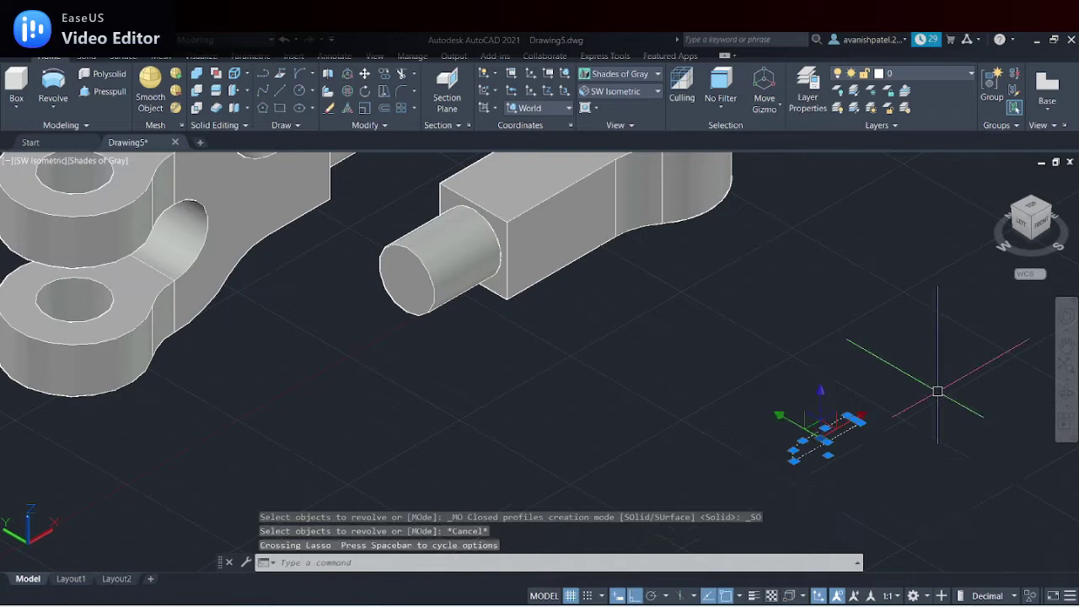
pyautogui.write('j')
pyautogui.press('Return')
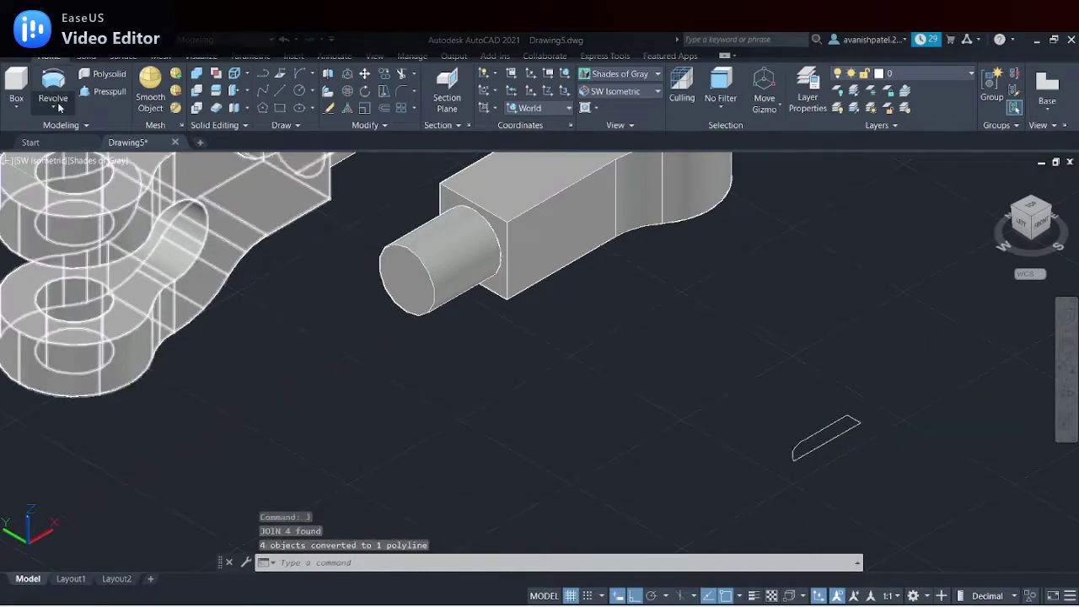
# Revolve the joined profile a full 360° about its edge into a round-ended pin
pyautogui.click(61, 87)
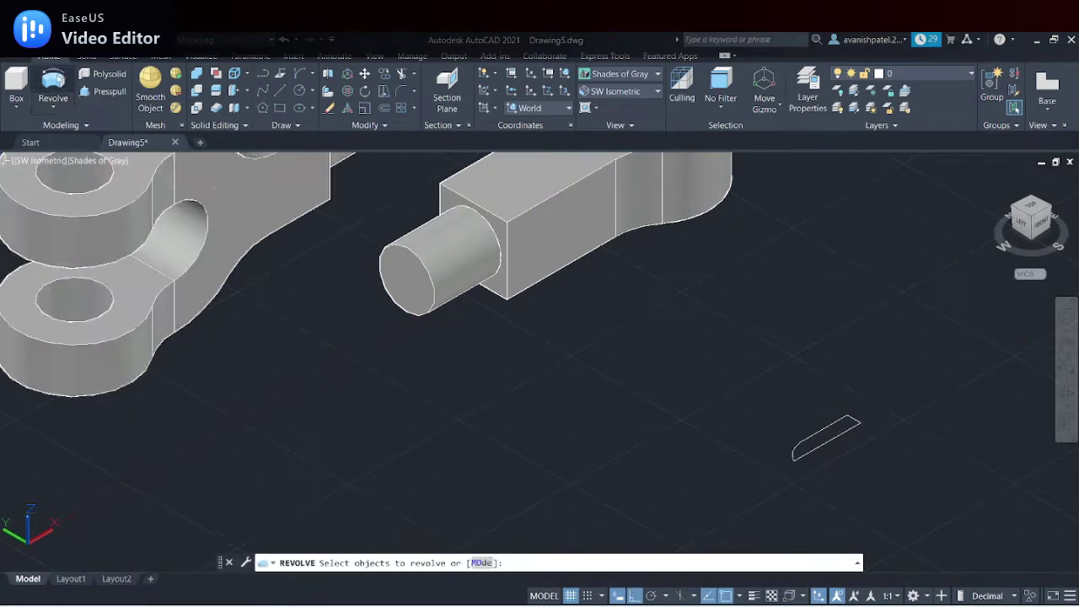
pyautogui.click(809, 434)
pyautogui.press('Return')
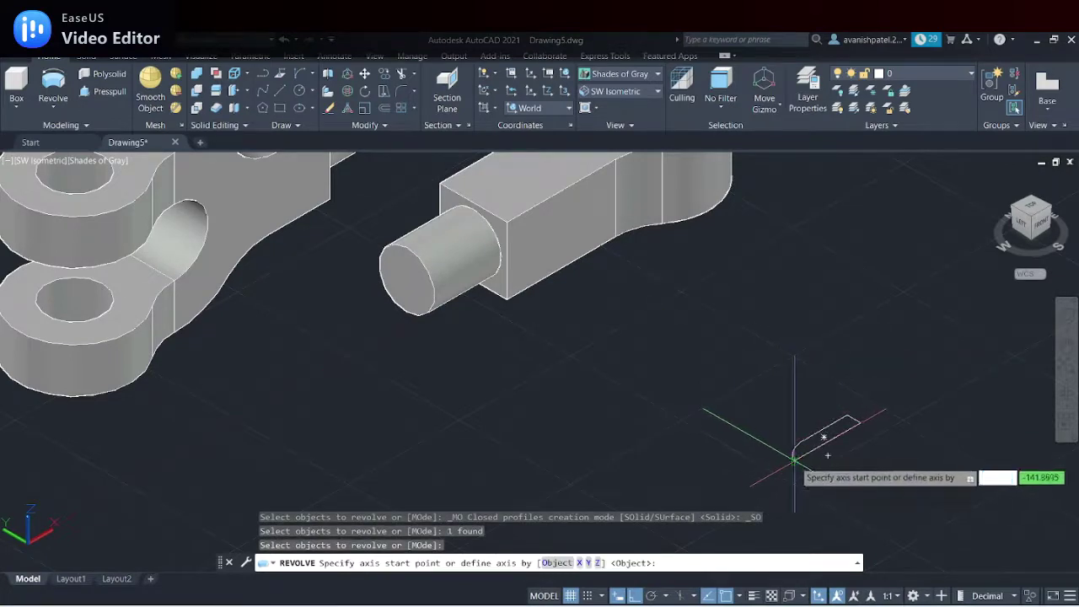
pyautogui.click(794, 456)
pyautogui.click(864, 417)
pyautogui.write('360')
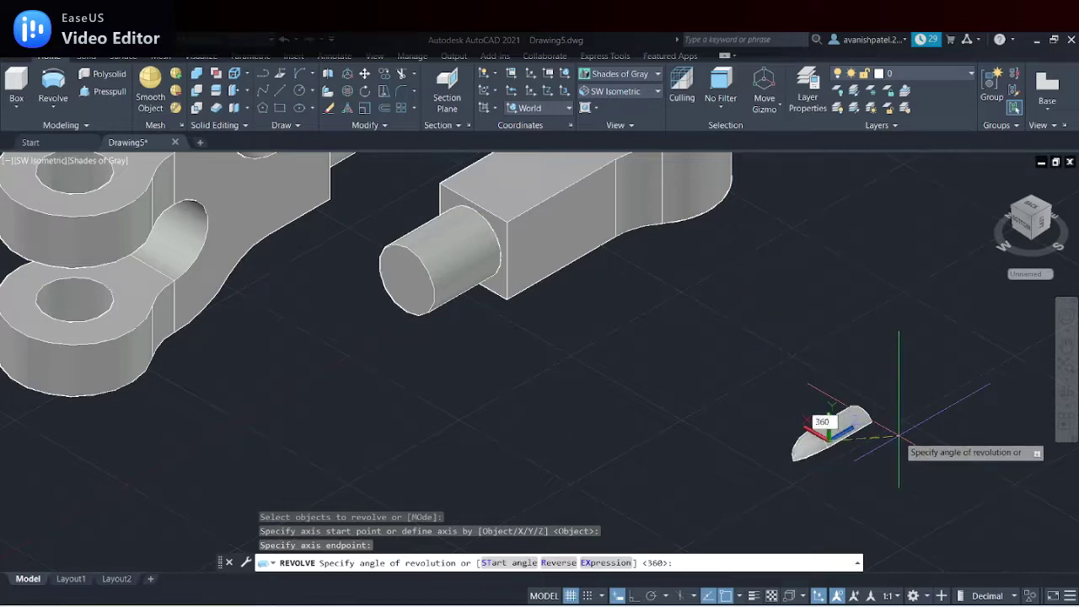
pyautogui.press('Return')
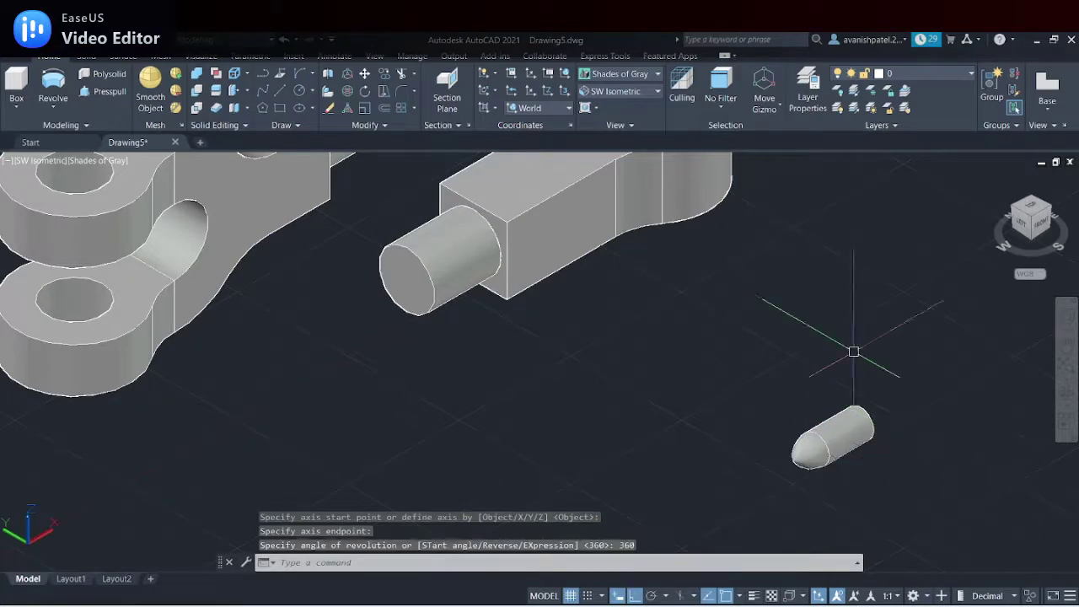
pyautogui.scroll(-1, 787, 345)
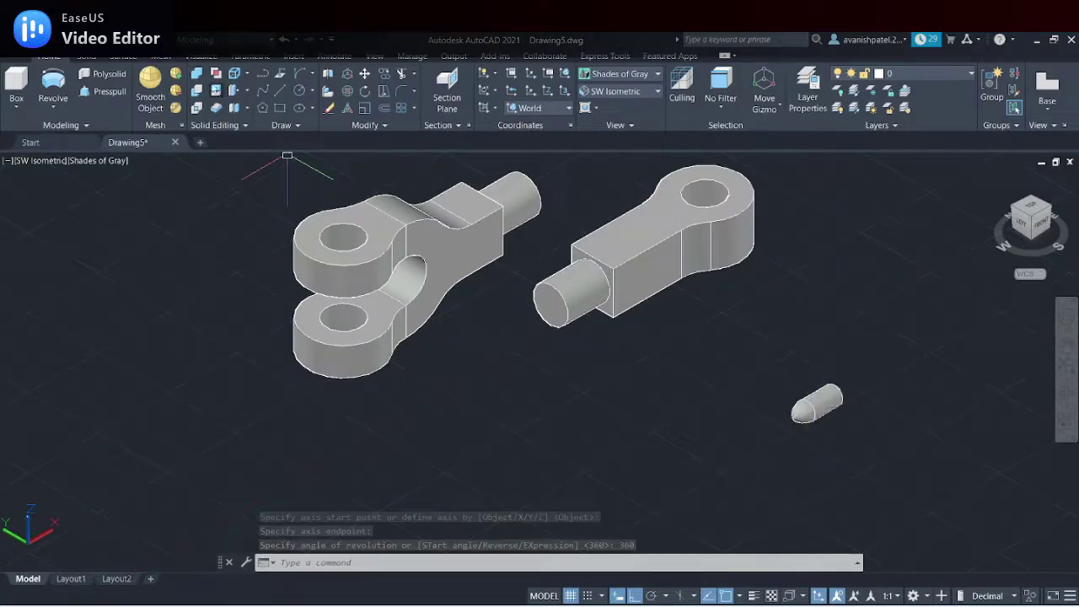
# Attempt a UNION on the pin solid, which does not work
pyautogui.click(198, 74)
pyautogui.click(833, 405)
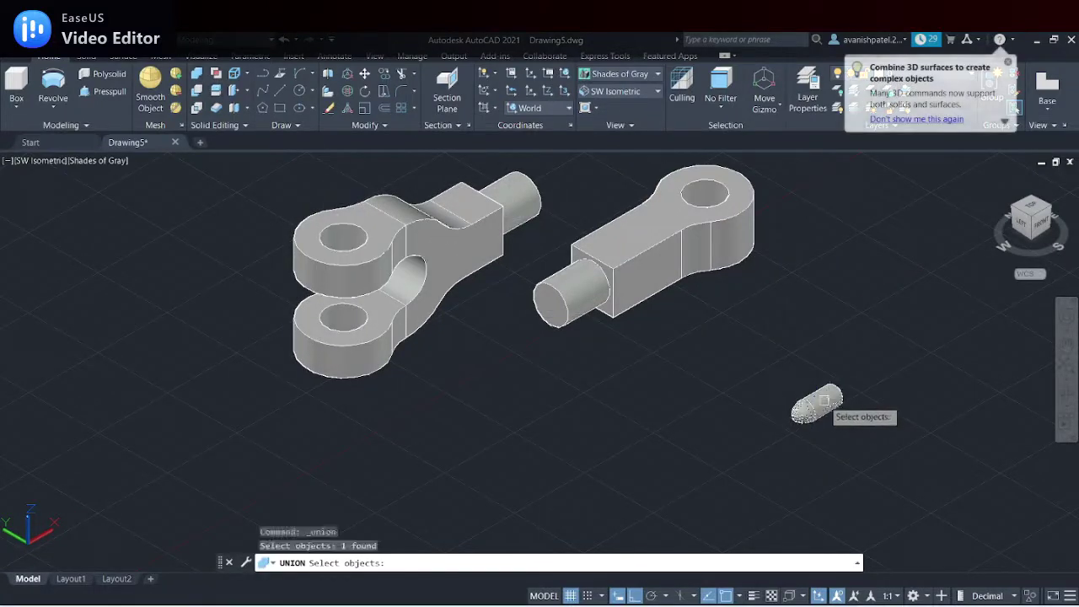
pyautogui.press('Return')
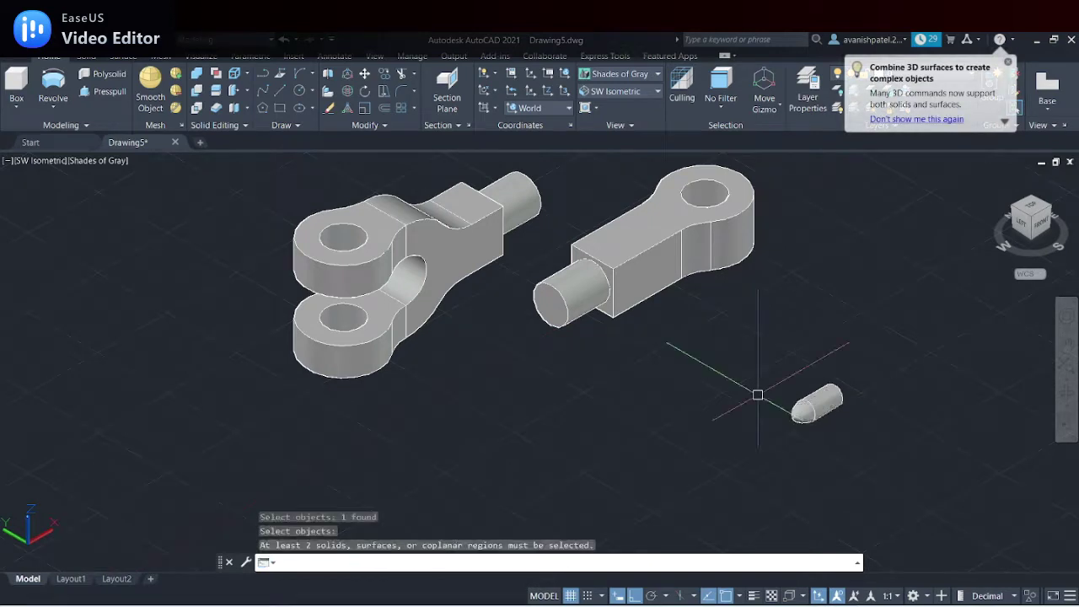
# Copy the pin, place the duplicate above the original, and select the copy
pyautogui.click(802, 412)
pyautogui.rightClick(813, 294)
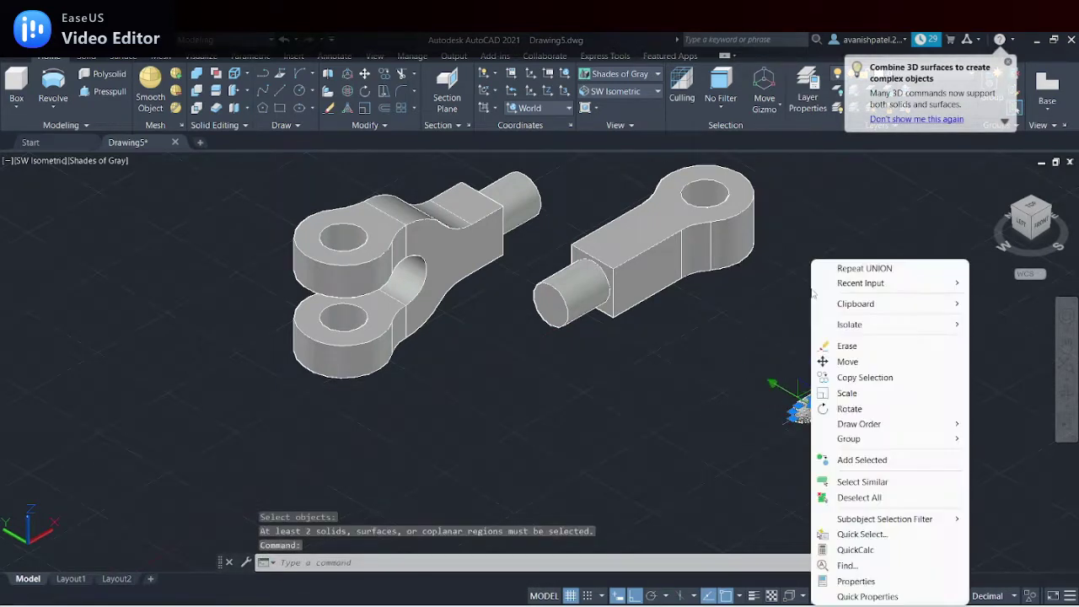
pyautogui.click(865, 376)
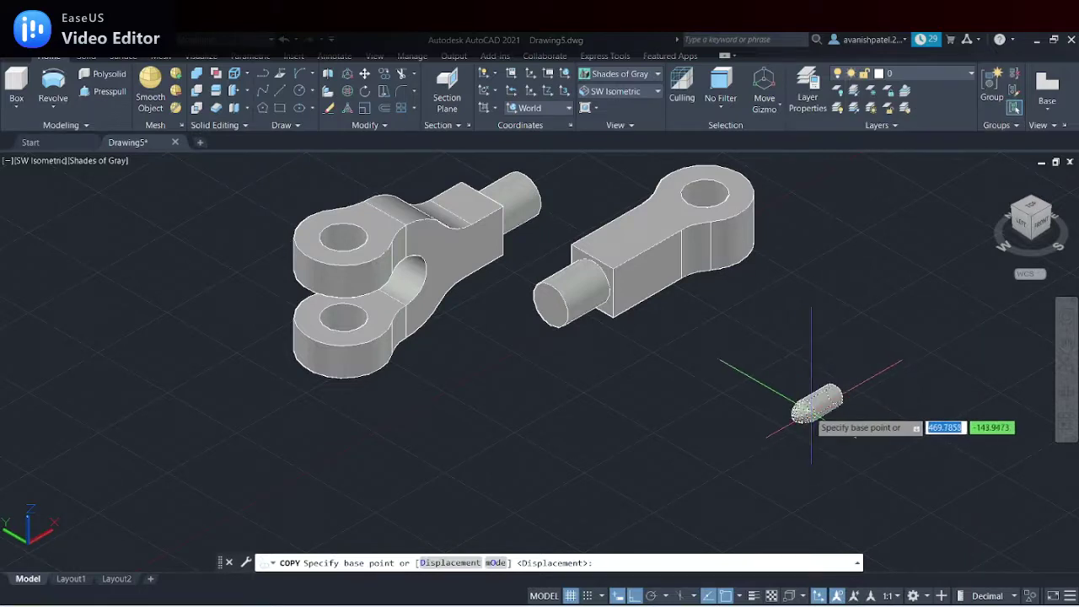
pyautogui.click(812, 405)
pyautogui.click(898, 329)
pyautogui.rightClick(867, 331)
pyautogui.click(869, 332)
pyautogui.moveTo(919, 346); pyautogui.dragTo(807, 405, button='middle')
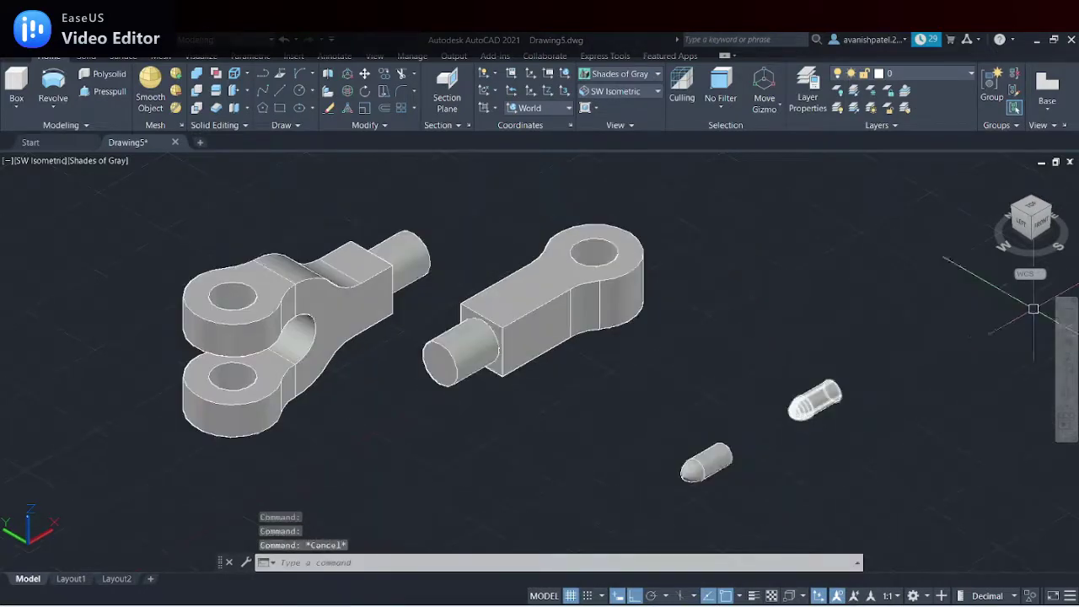
pyautogui.press('Escape')
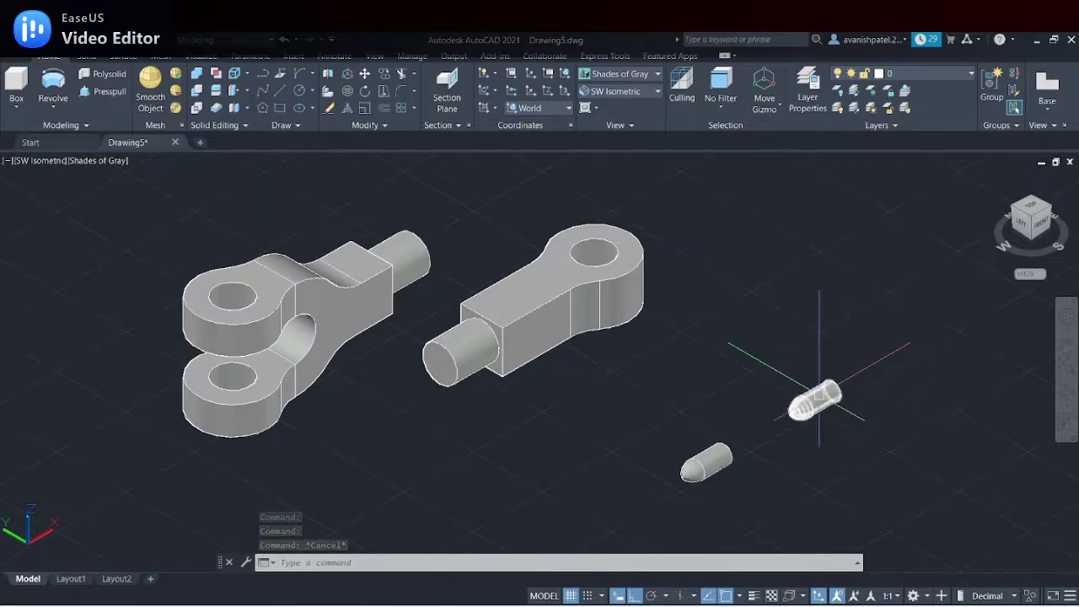
pyautogui.click(816, 396)
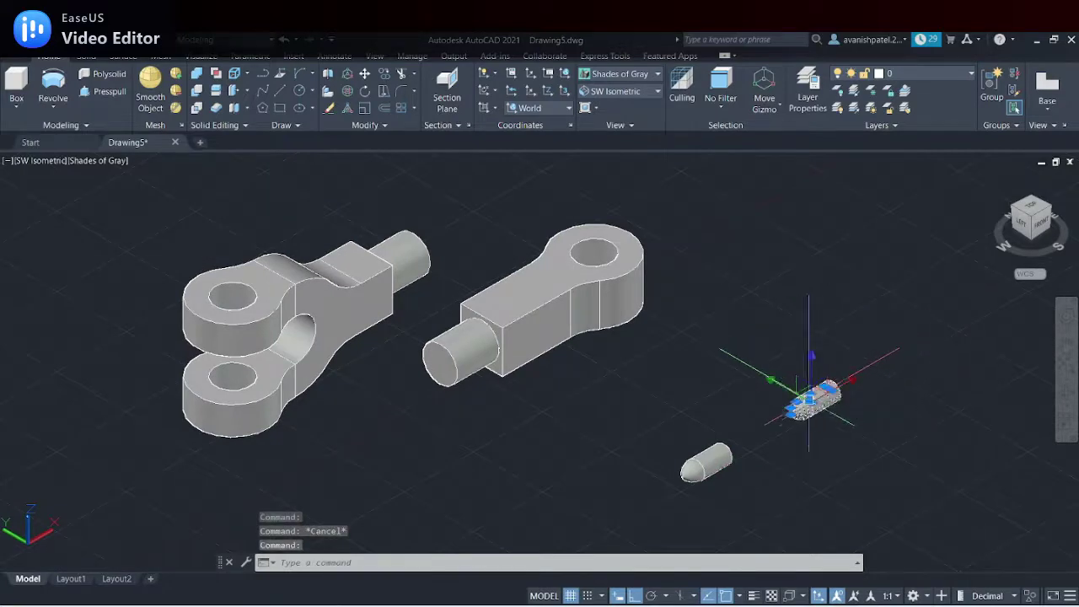
# Turn the copied pin 180° end for end with 3DROTATE about the green axis
pyautogui.click(348, 91)
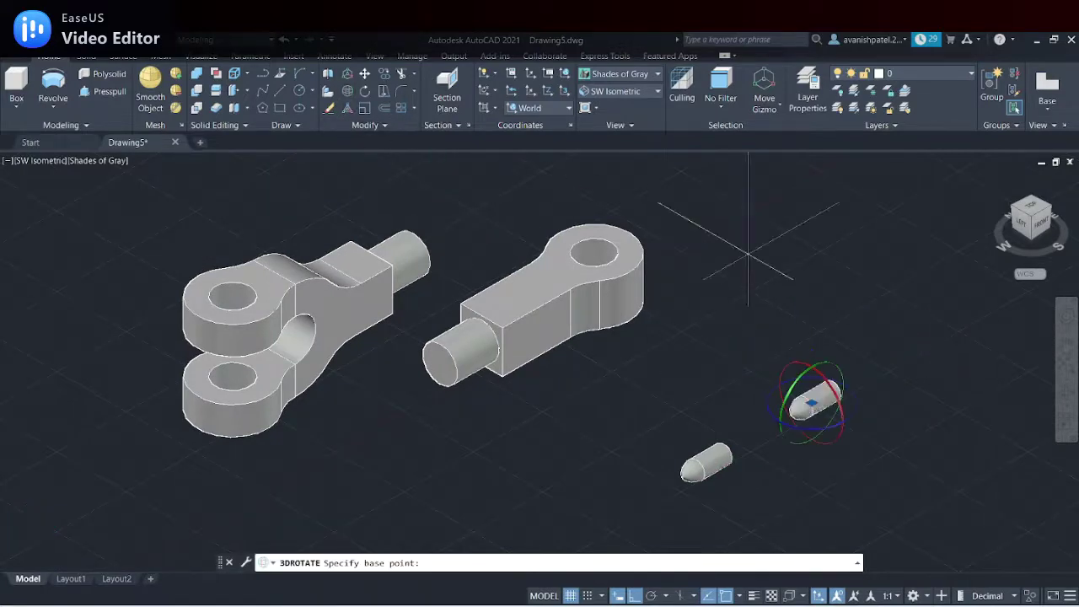
pyautogui.click(822, 384)
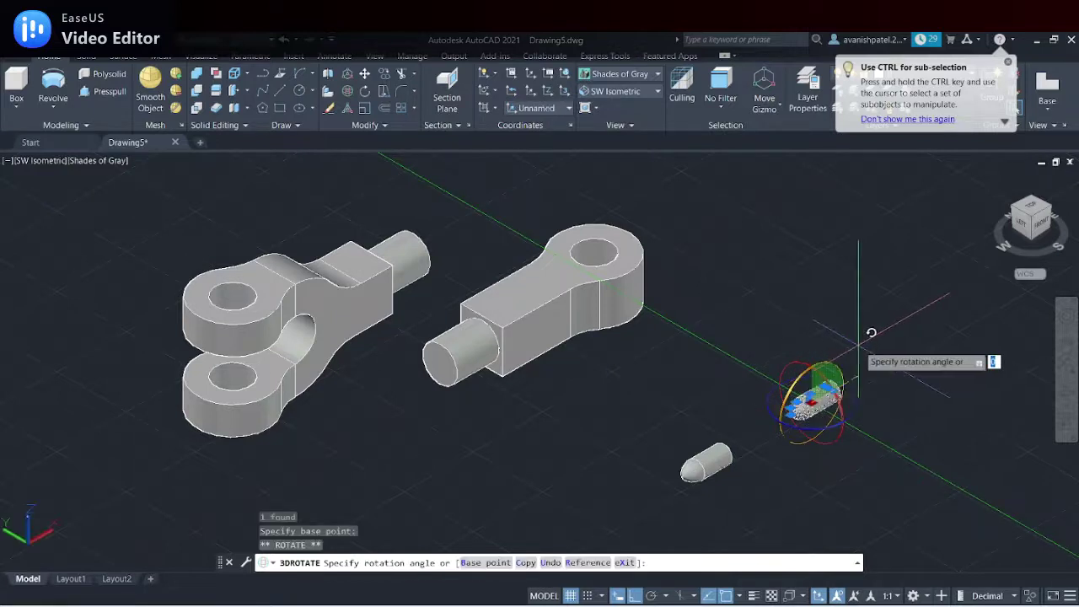
pyautogui.press('Escape')
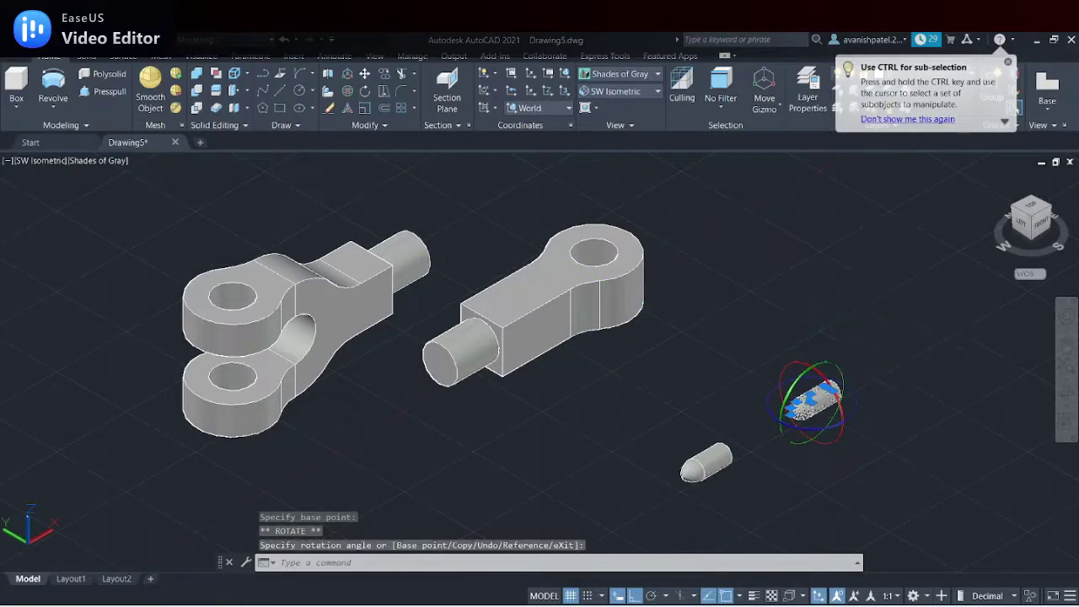
pyautogui.click(791, 380)
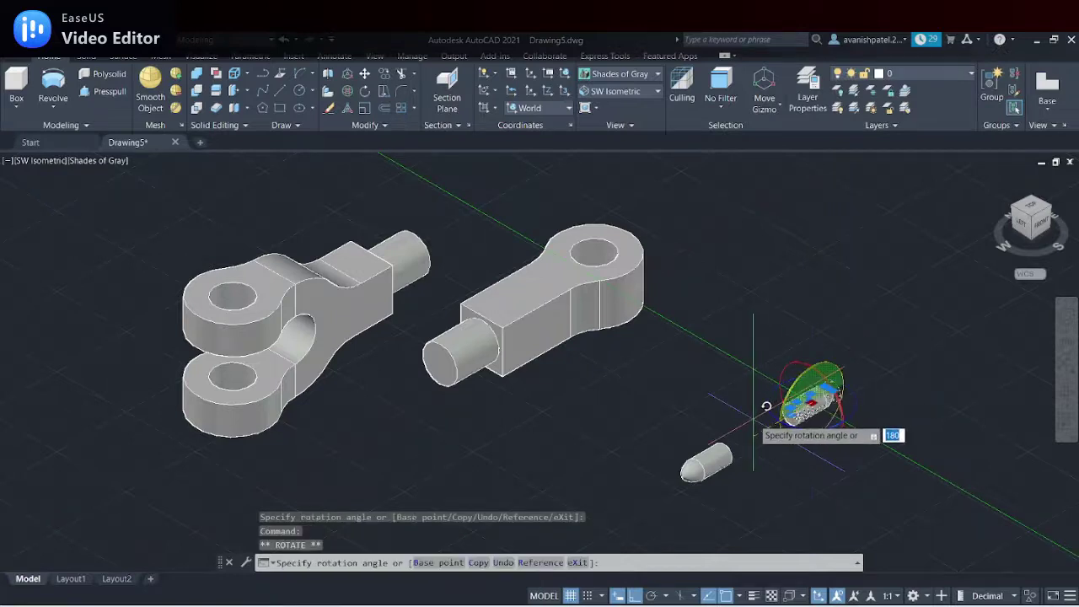
pyautogui.click(756, 437)
pyautogui.write('ro')
pyautogui.press('Return')
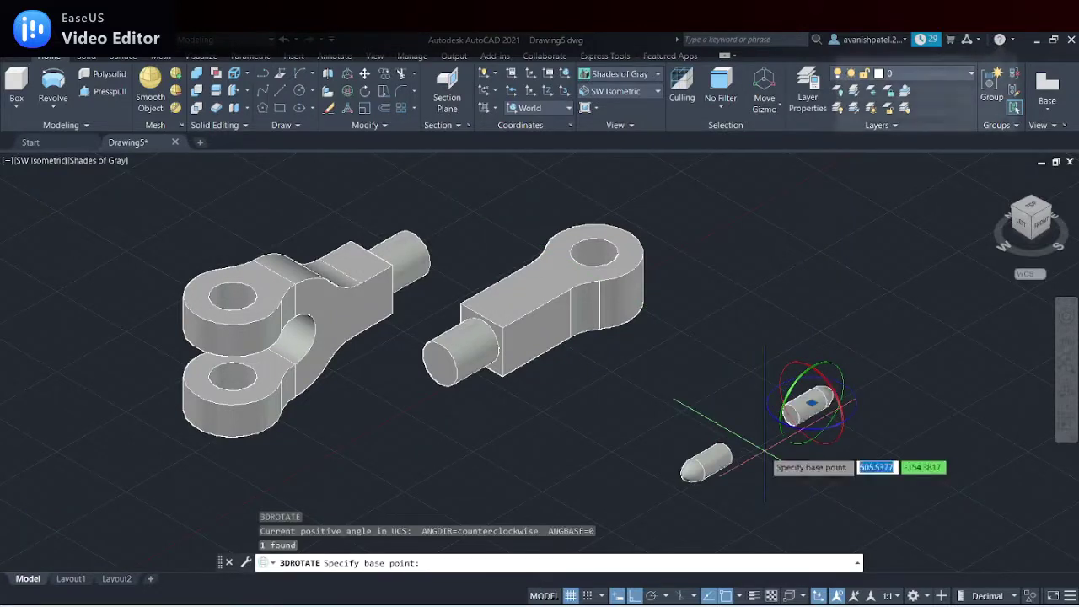
pyautogui.press('Escape')
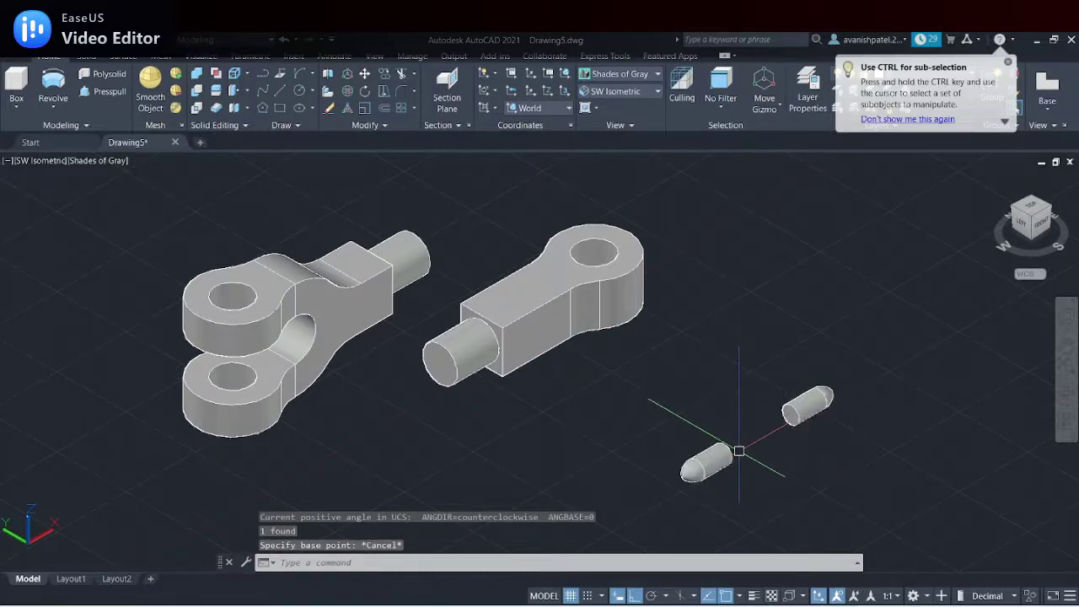
# Start copying the other pin, using its centre as the base point
pyautogui.click(699, 463)
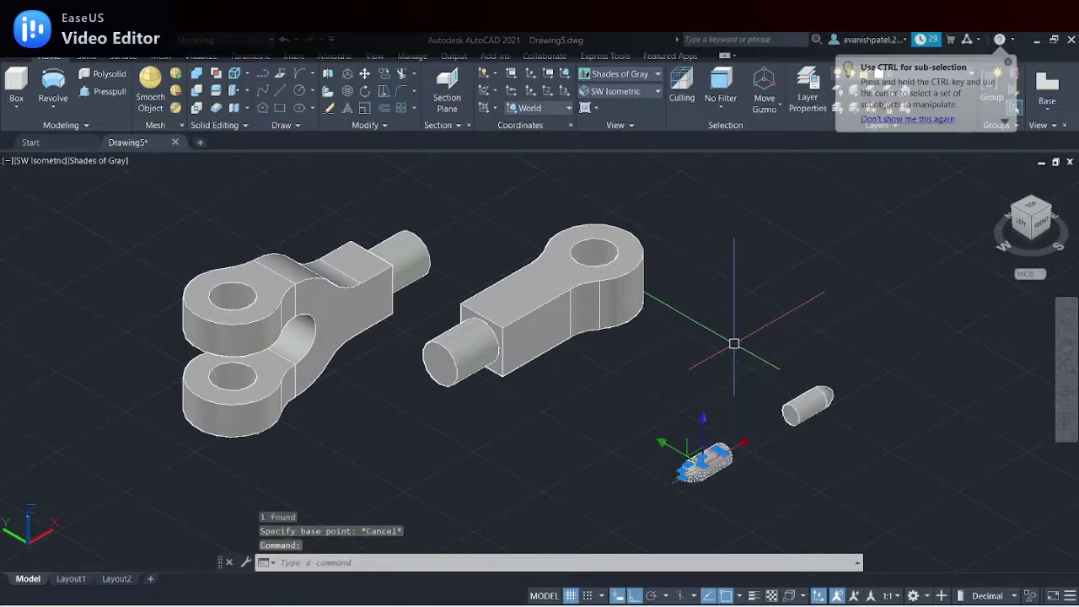
pyautogui.rightClick(734, 342)
pyautogui.click(788, 376)
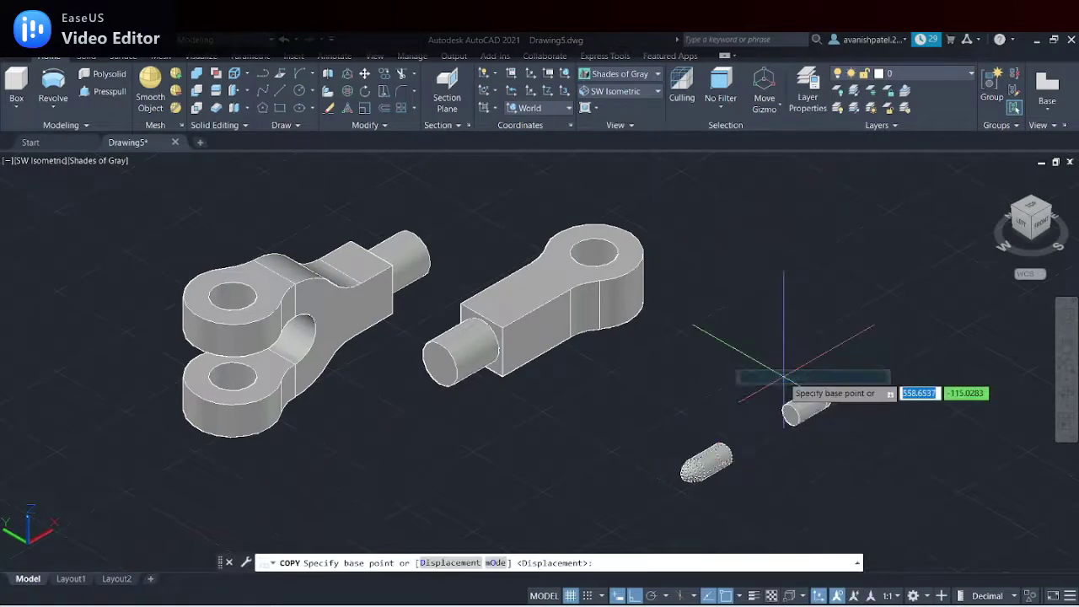
pyautogui.scroll(5, 722, 456)
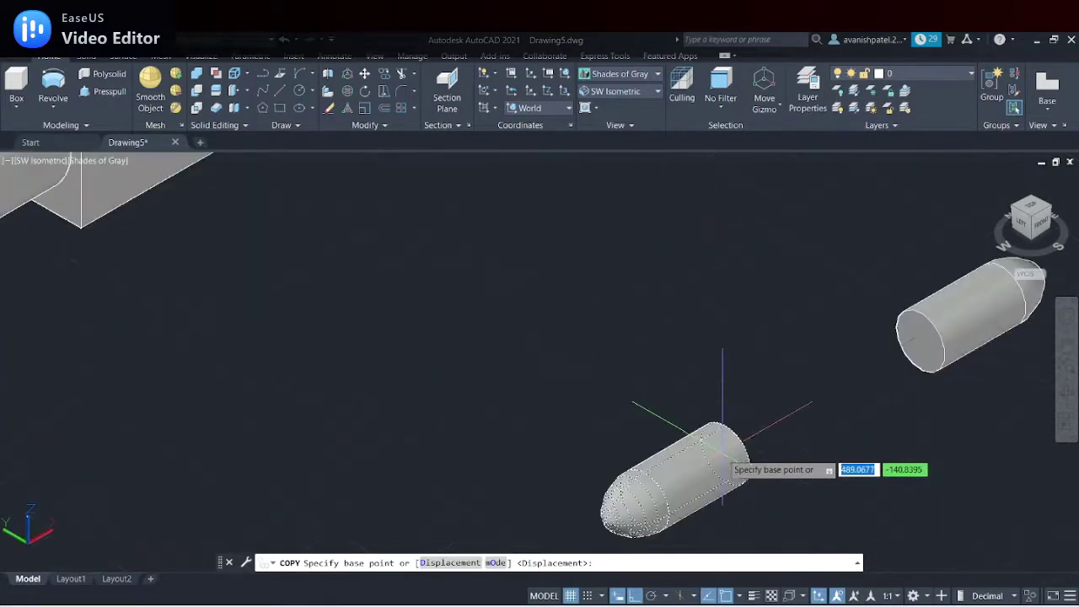
pyautogui.click(724, 453)
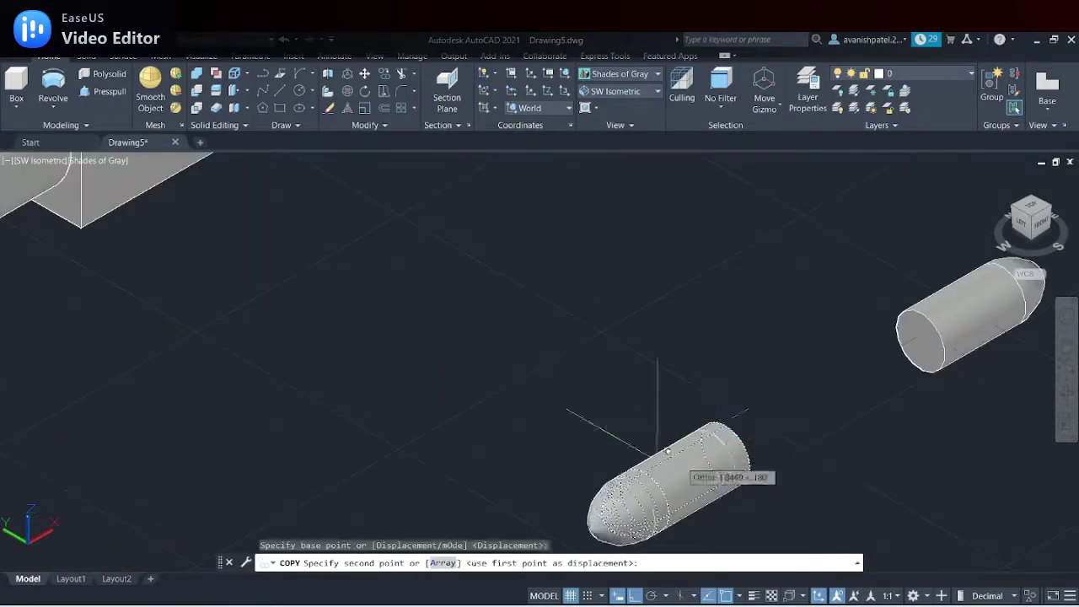
pyautogui.scroll(-5, 666, 451)
pyautogui.scroll(2, 416, 305)
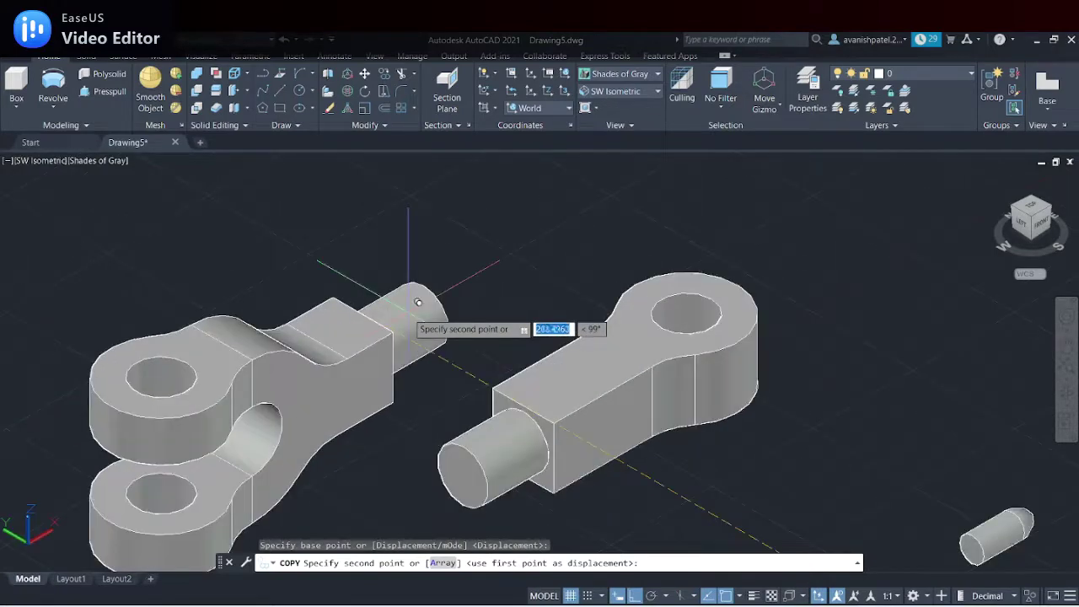
pyautogui.scroll(2, 396, 321)
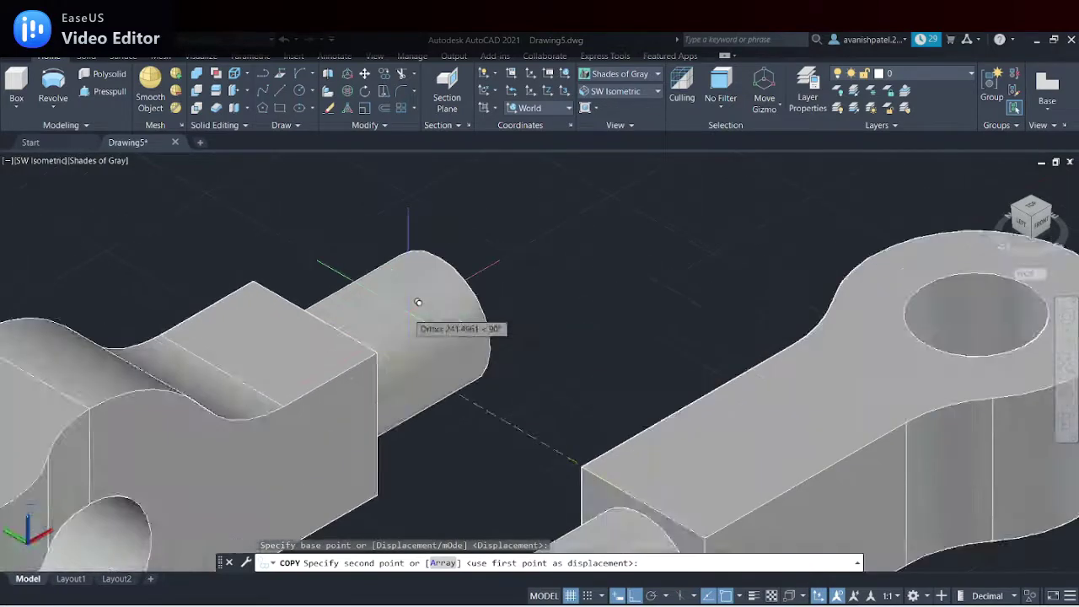
# Place three pin copies around the fork's square block and end the copy
pyautogui.click(385, 345)
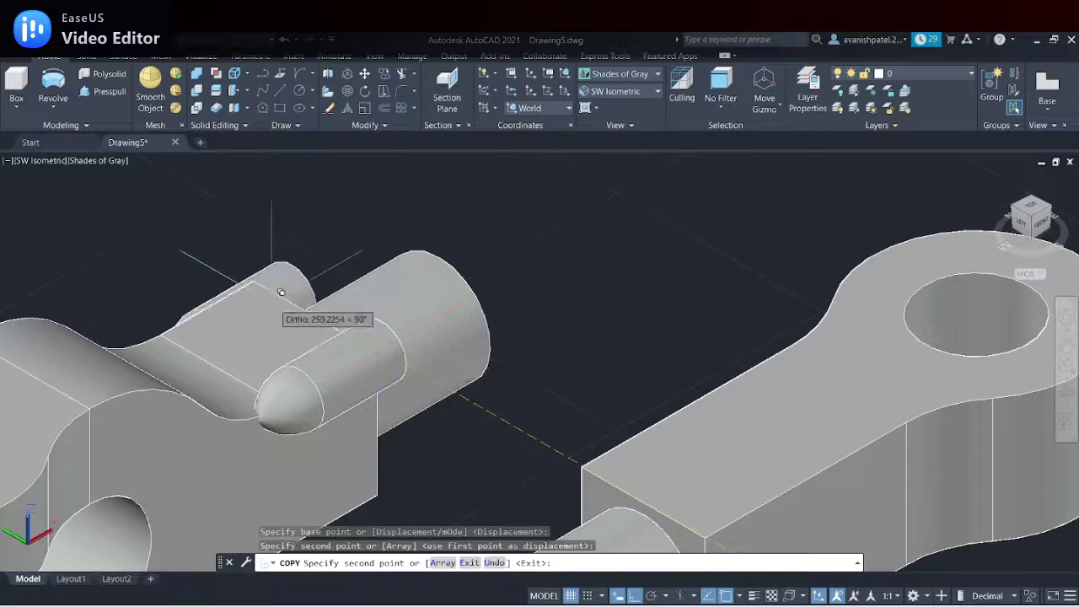
pyautogui.click(263, 270)
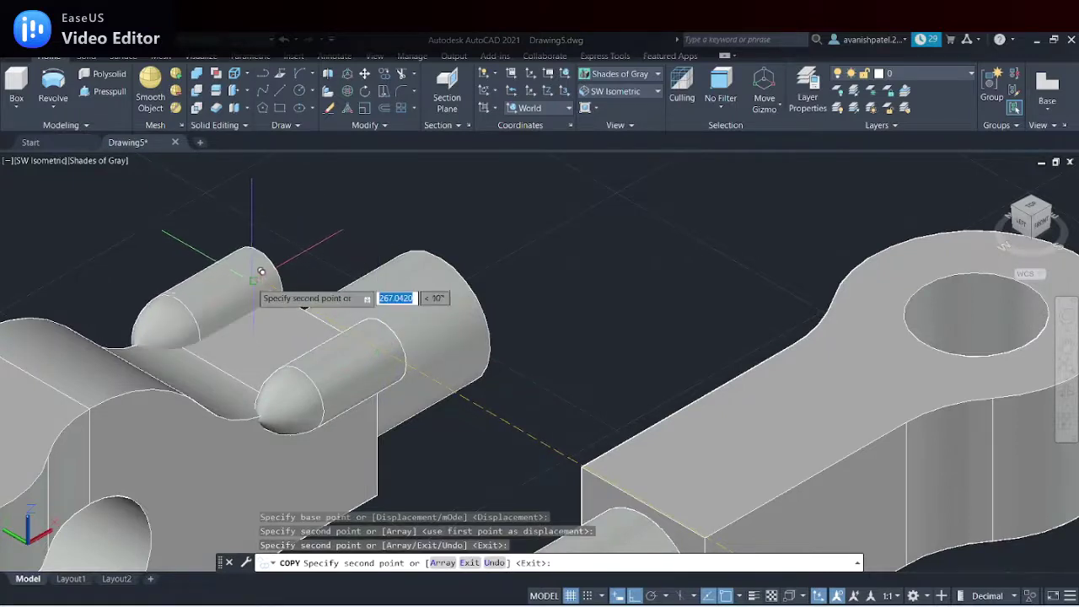
pyautogui.click(389, 486)
pyautogui.click(1068, 394)
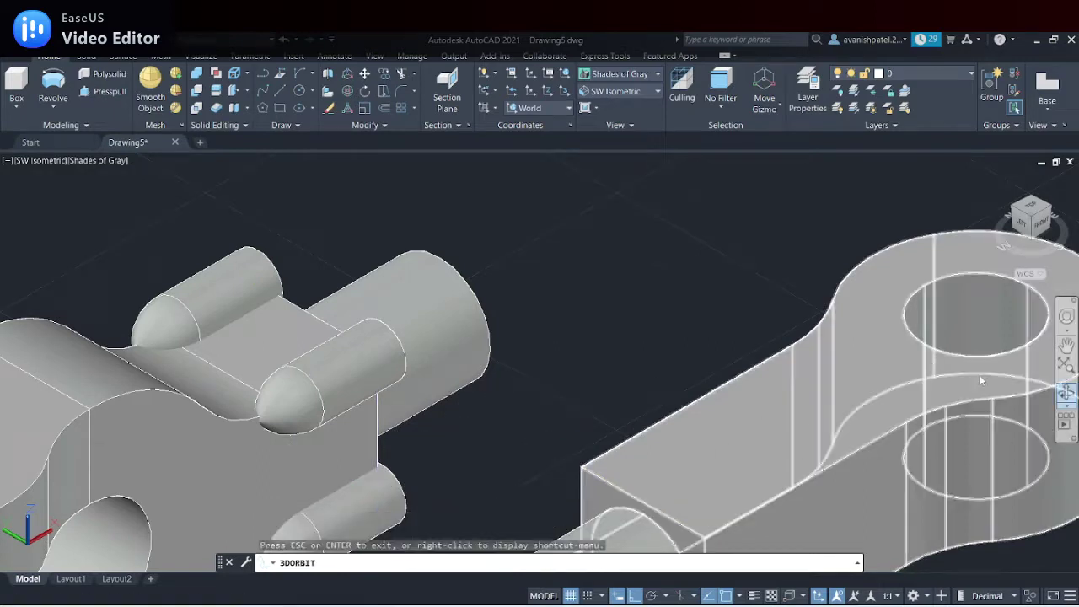
pyautogui.moveTo(745, 294)
pyautogui.mouseDown()
pyautogui.moveTo(667, 292)
pyautogui.moveTo(572, 221)
pyautogui.moveTo(480, 216)
pyautogui.mouseUp()
pyautogui.rightClick(753, 398)
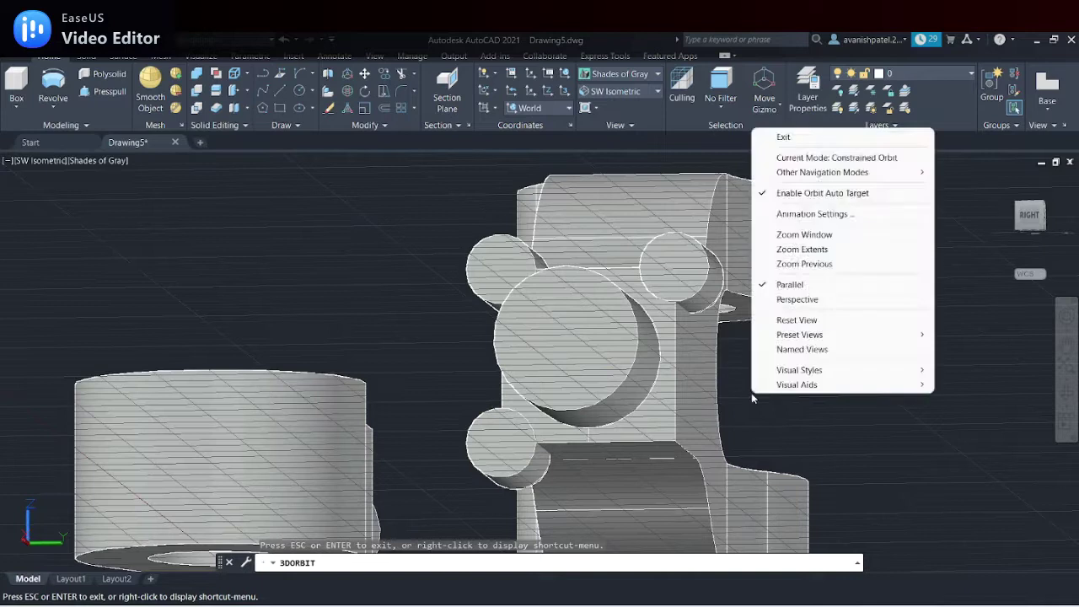
pyautogui.click(805, 137)
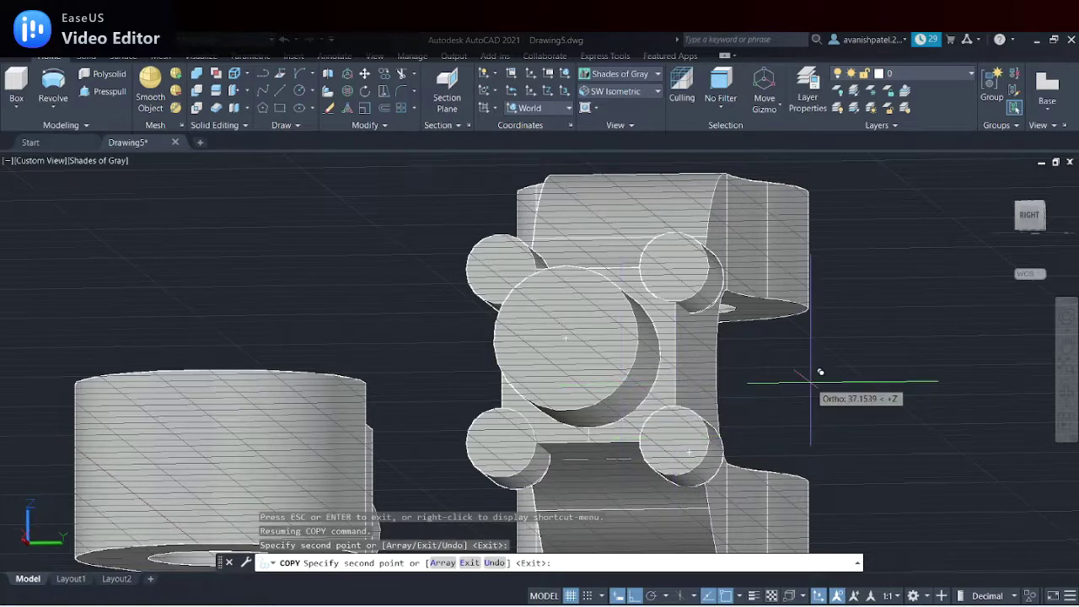
pyautogui.press('Escape')
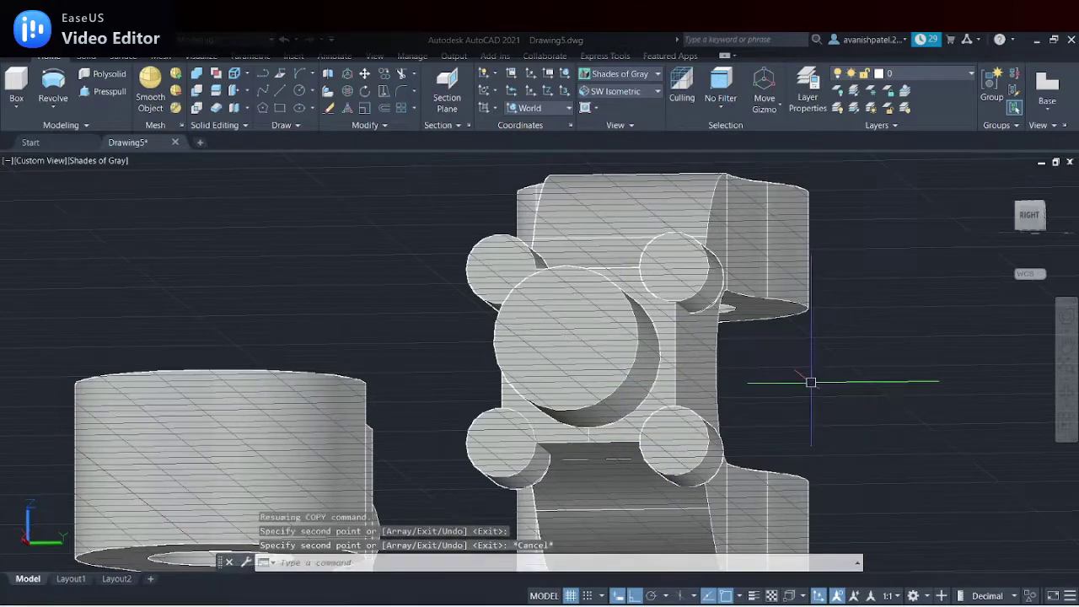
# Orbit the model to check the pin positions around the fork
pyautogui.click(1067, 394)
pyautogui.moveTo(503, 354); pyautogui.dragTo(601, 353)
pyautogui.scroll(-1, 613, 362)
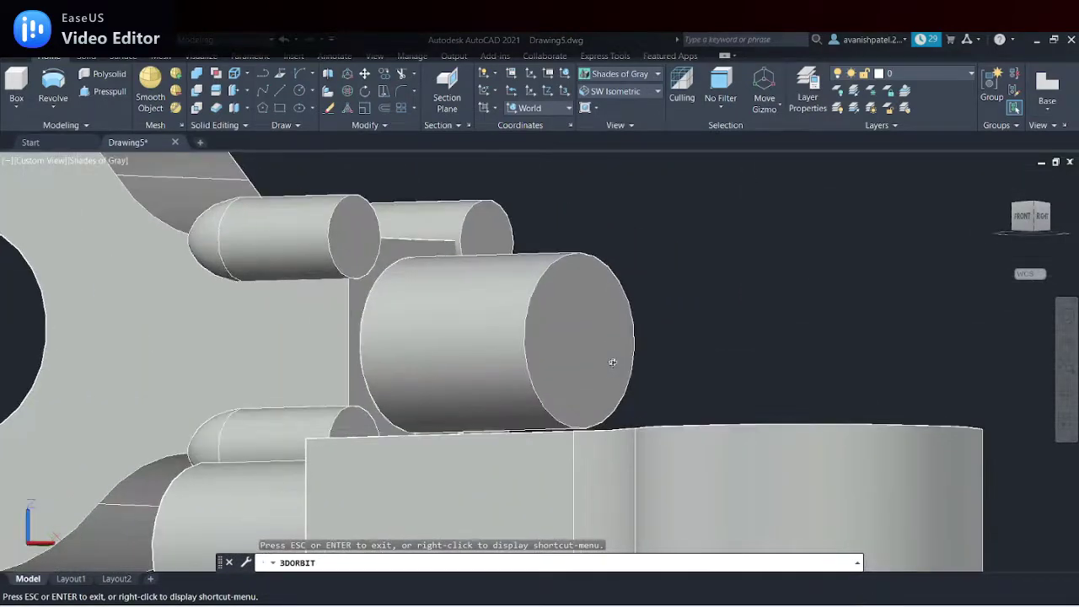
pyautogui.scroll(-1, 613, 363)
pyautogui.scroll(-1, 612, 362)
pyautogui.rightClick(688, 308)
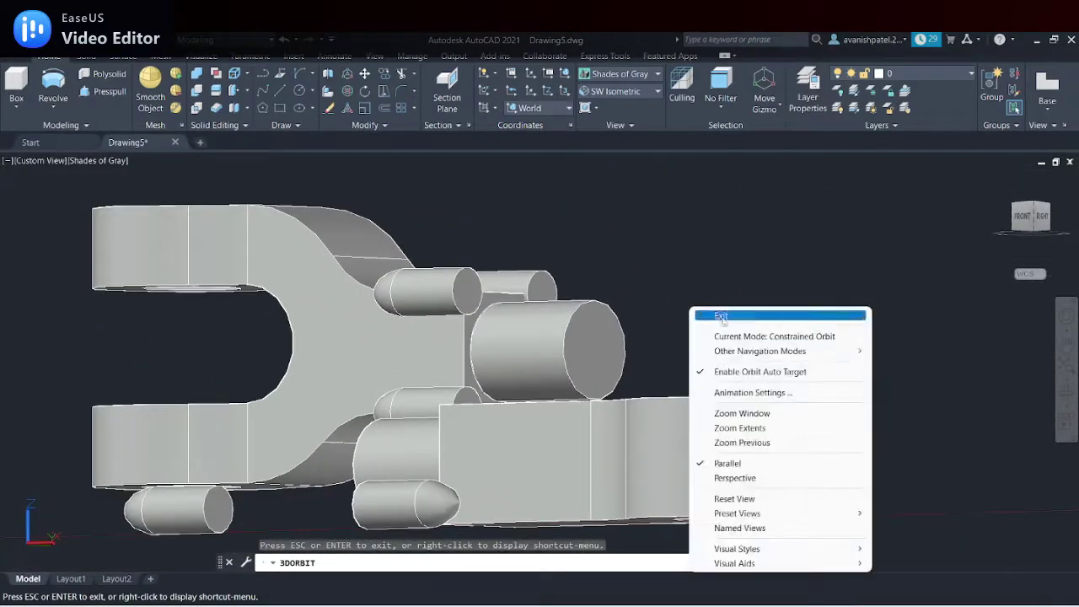
pyautogui.click(719, 315)
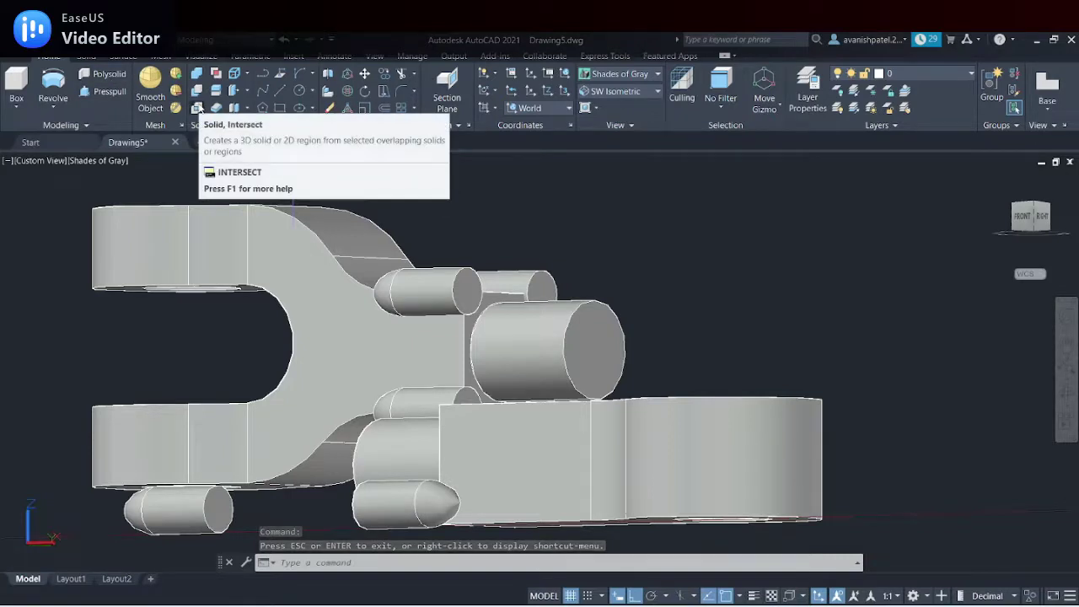
# Start SUBTRACT with the fork chosen as the solid to cut from
pyautogui.click(196, 90)
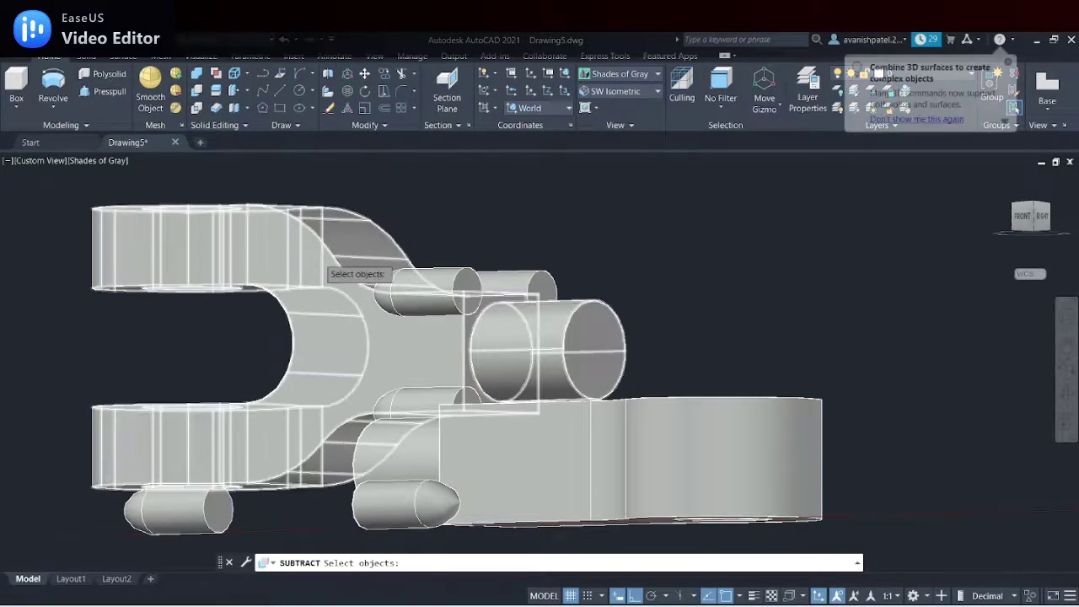
pyautogui.scroll(-1, 317, 258)
pyautogui.click(310, 269)
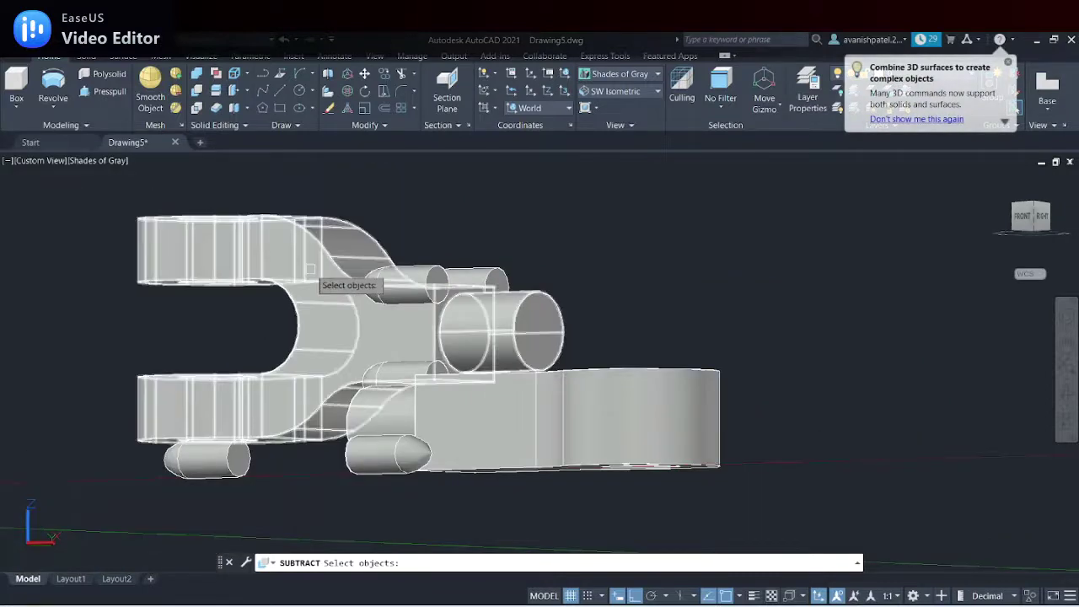
pyautogui.click(310, 269)
pyautogui.press('Return')
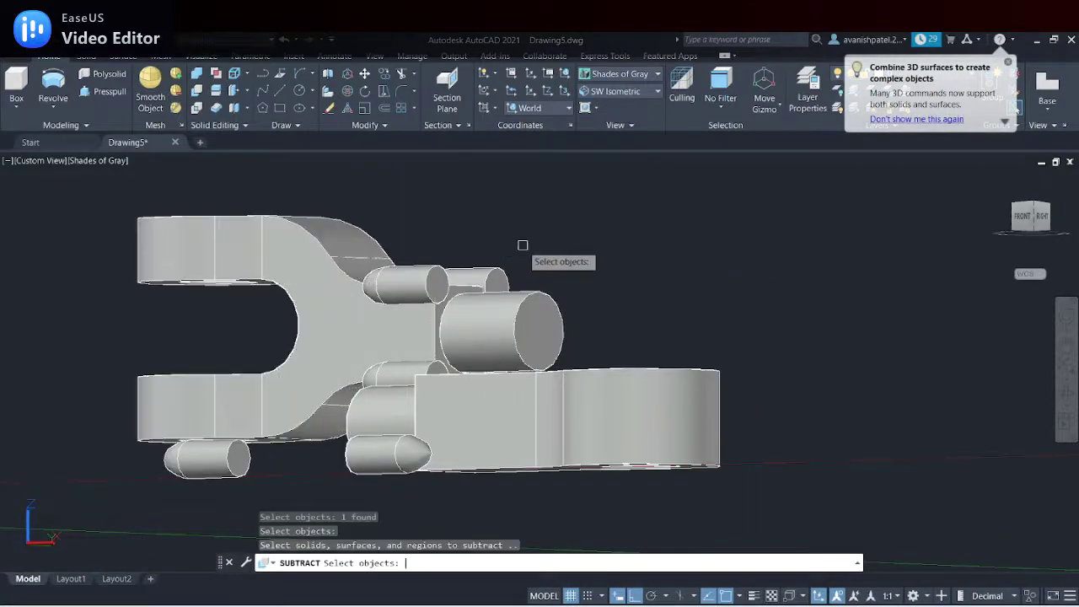
# Subtract the four pins from the fork, orbiting to reach the last one
pyautogui.click(396, 283)
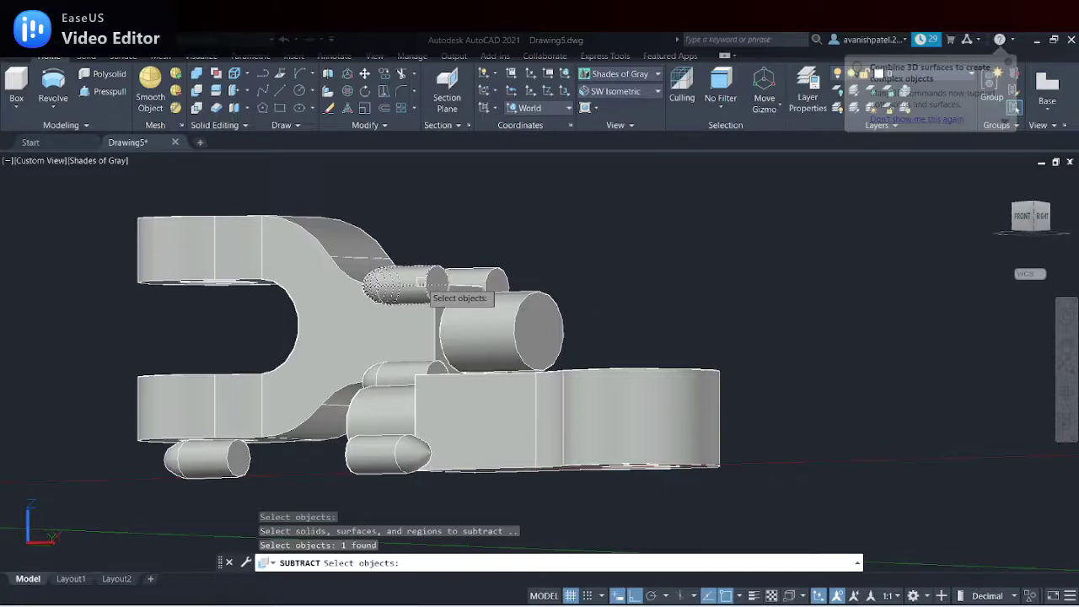
pyautogui.click(463, 275)
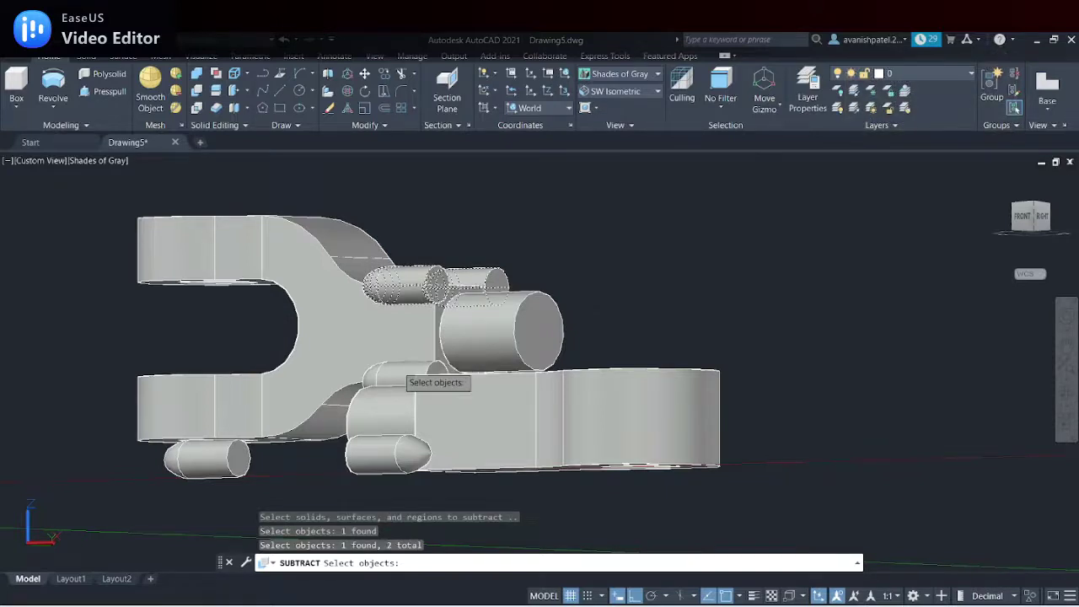
pyautogui.click(401, 375)
pyautogui.moveTo(674, 265); pyautogui.dragTo(646, 296, button='middle')
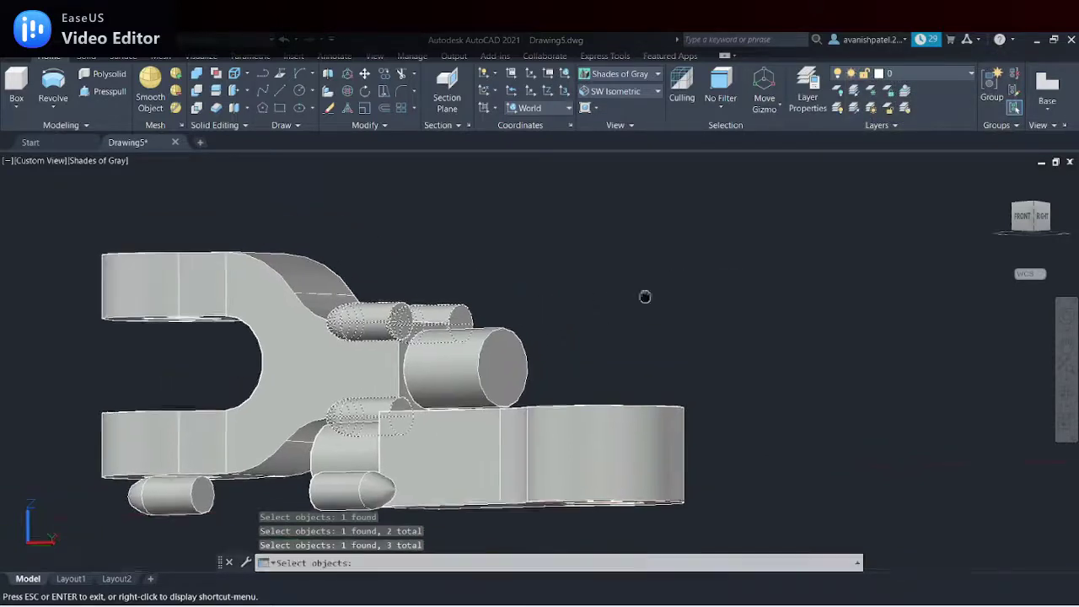
pyautogui.click(1065, 393)
pyautogui.moveTo(961, 379)
pyautogui.mouseDown()
pyautogui.moveTo(749, 351)
pyautogui.moveTo(717, 373)
pyautogui.mouseUp()
pyautogui.rightClick(733, 377)
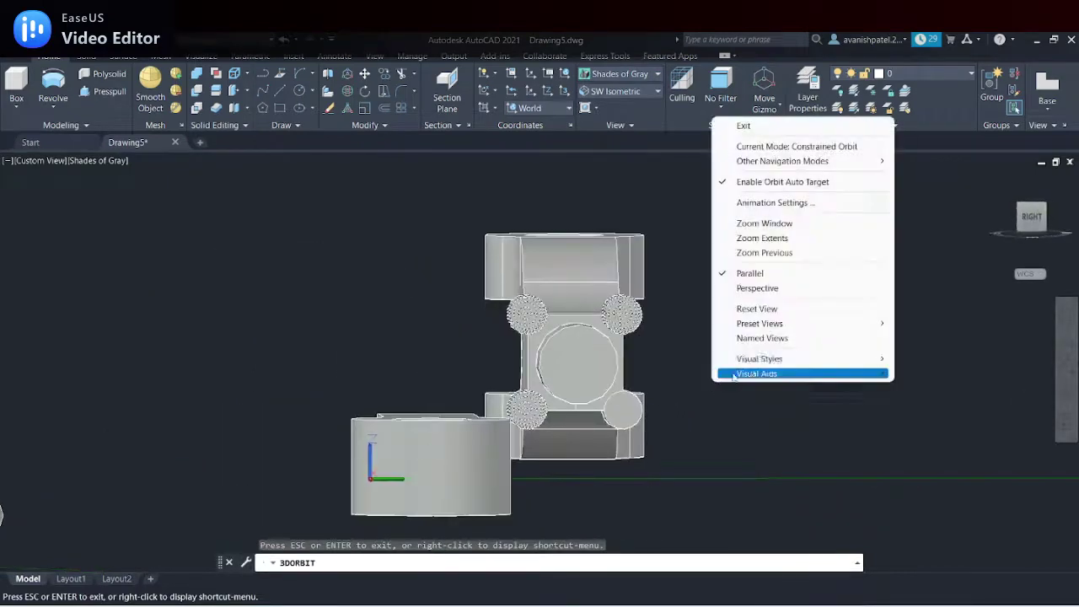
pyautogui.click(782, 126)
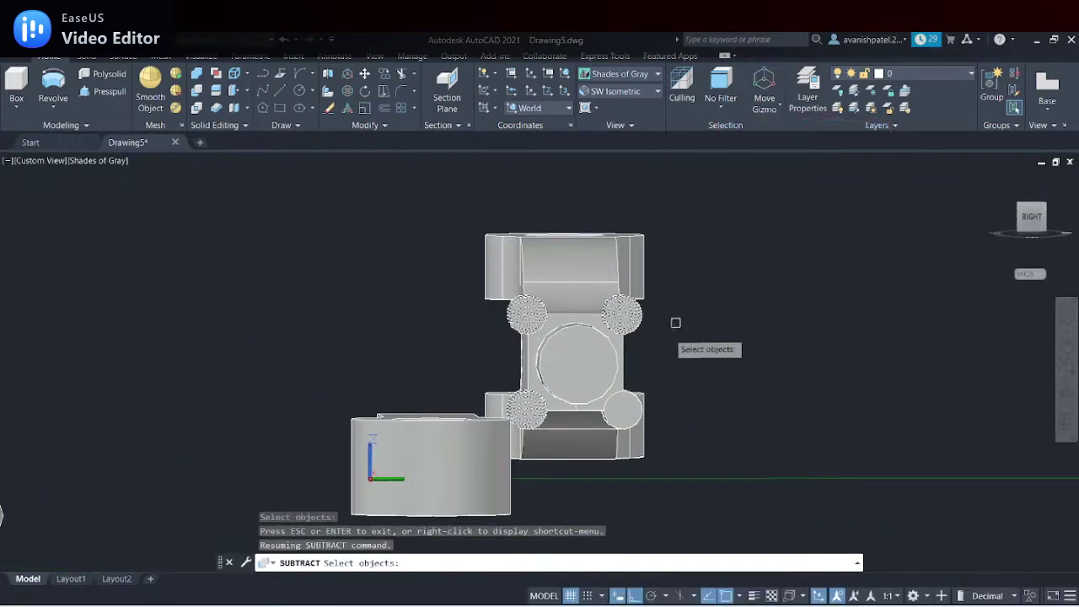
pyautogui.click(621, 409)
pyautogui.press('Return')
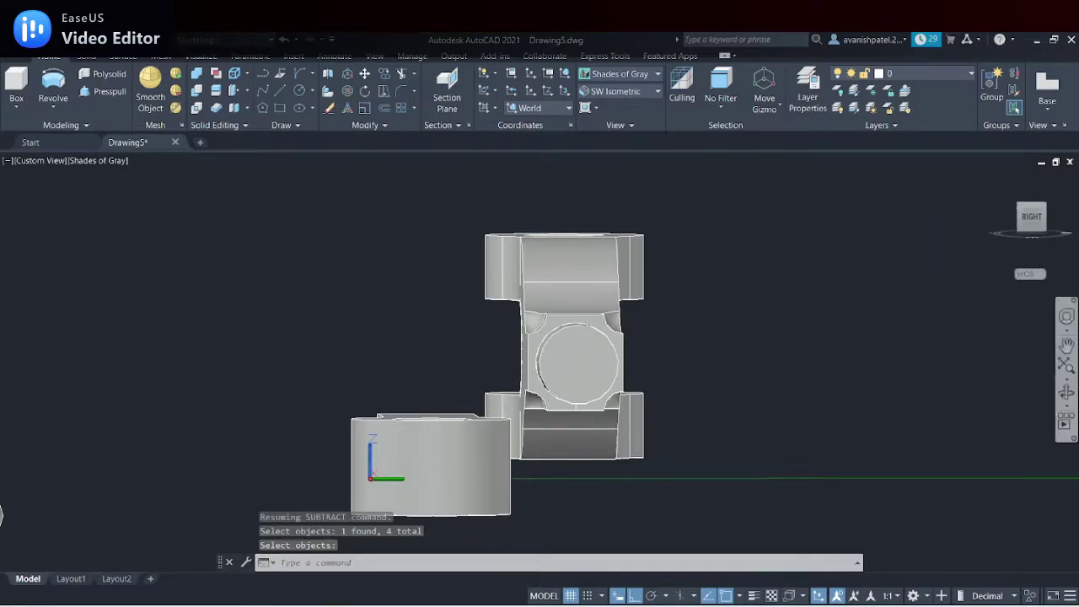
# Orbit the model to inspect the fork and eye end from the side
pyautogui.click(1067, 392)
pyautogui.moveTo(623, 377)
pyautogui.mouseDown()
pyautogui.moveTo(666, 440)
pyautogui.moveTo(696, 348)
pyautogui.mouseUp()
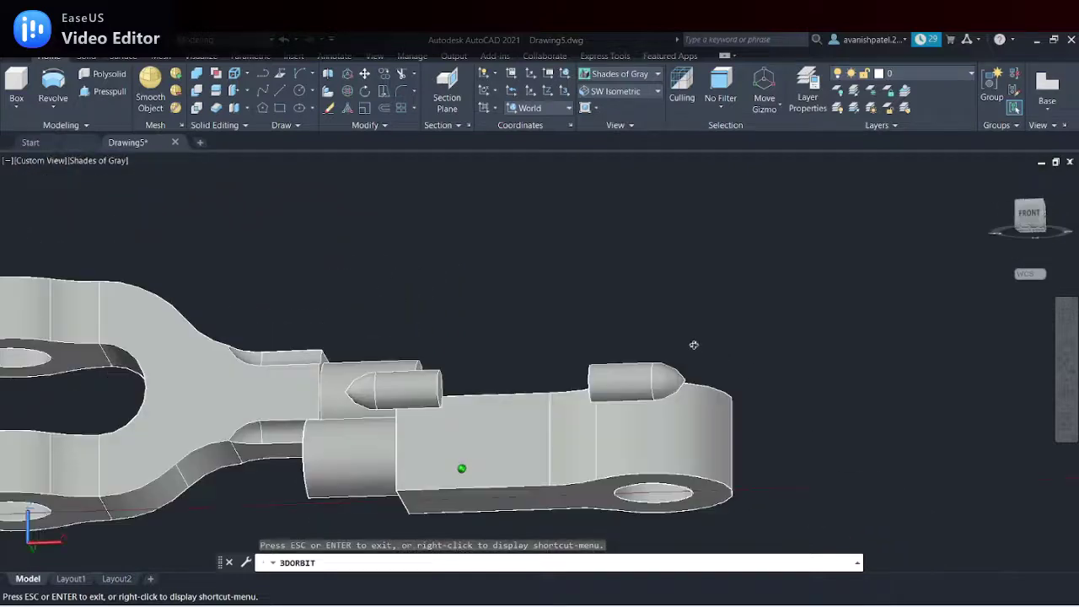
pyautogui.moveTo(704, 353)
pyautogui.mouseDown()
pyautogui.moveTo(819, 294)
pyautogui.moveTo(792, 321)
pyautogui.mouseUp()
pyautogui.moveTo(835, 467)
pyautogui.mouseDown()
pyautogui.moveTo(852, 449)
pyautogui.moveTo(721, 417)
pyautogui.mouseUp()
pyautogui.scroll(2, 759, 430)
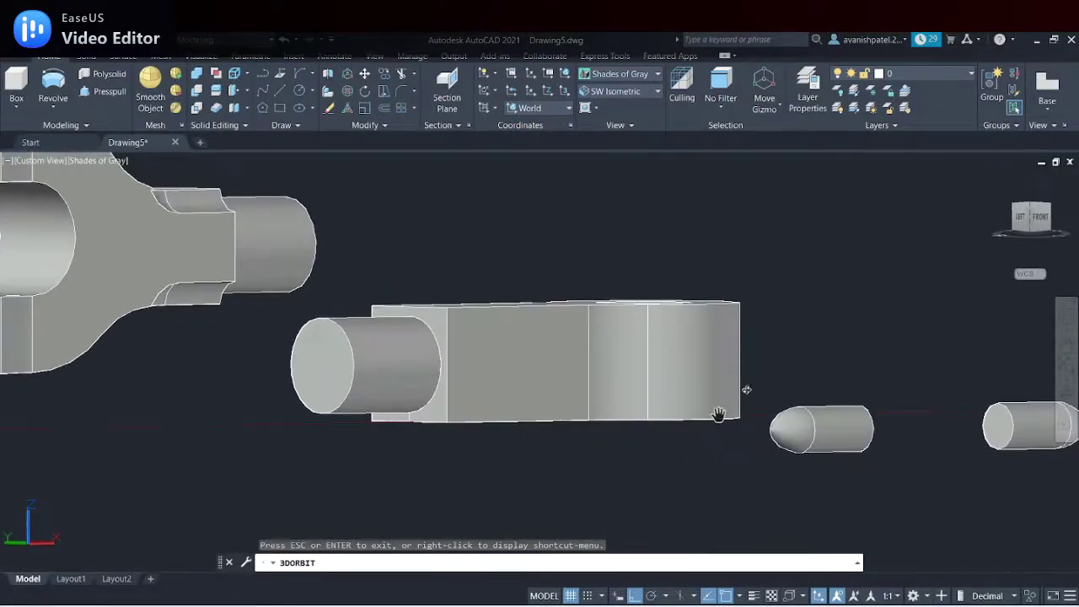
pyautogui.rightClick(747, 390)
pyautogui.click(833, 90)
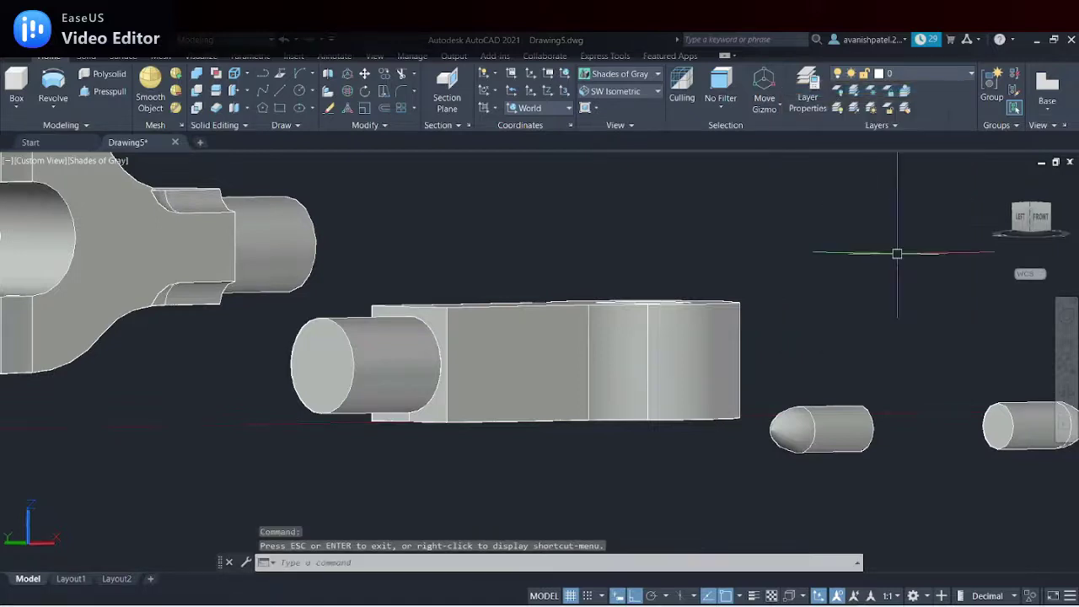
# Copy the small rounded cylinder to four spots around the eye end's neck
pyautogui.click(1016, 426)
pyautogui.rightClick(958, 356)
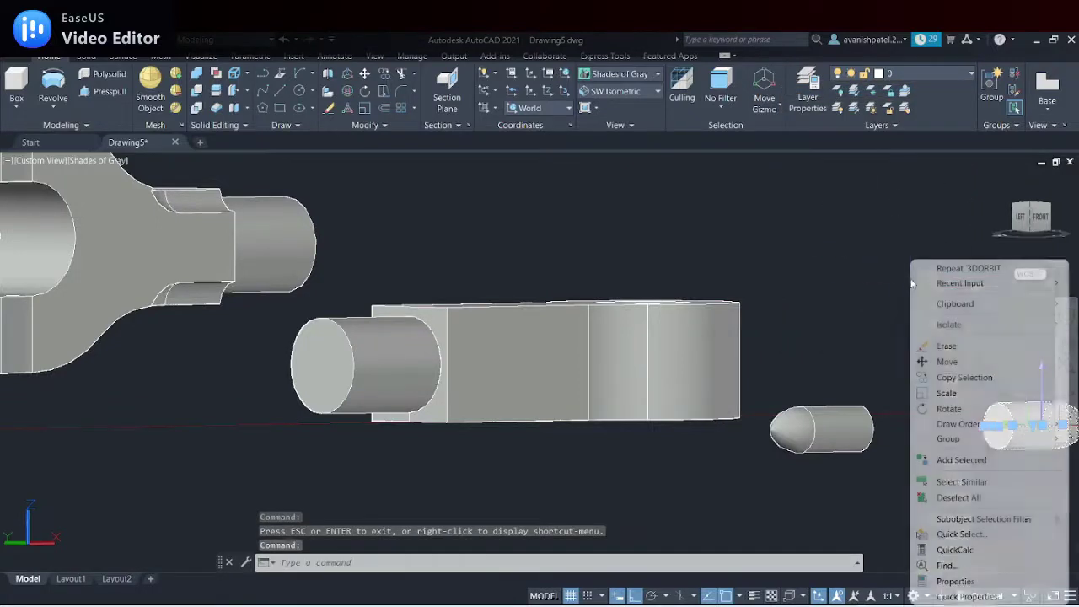
pyautogui.click(961, 375)
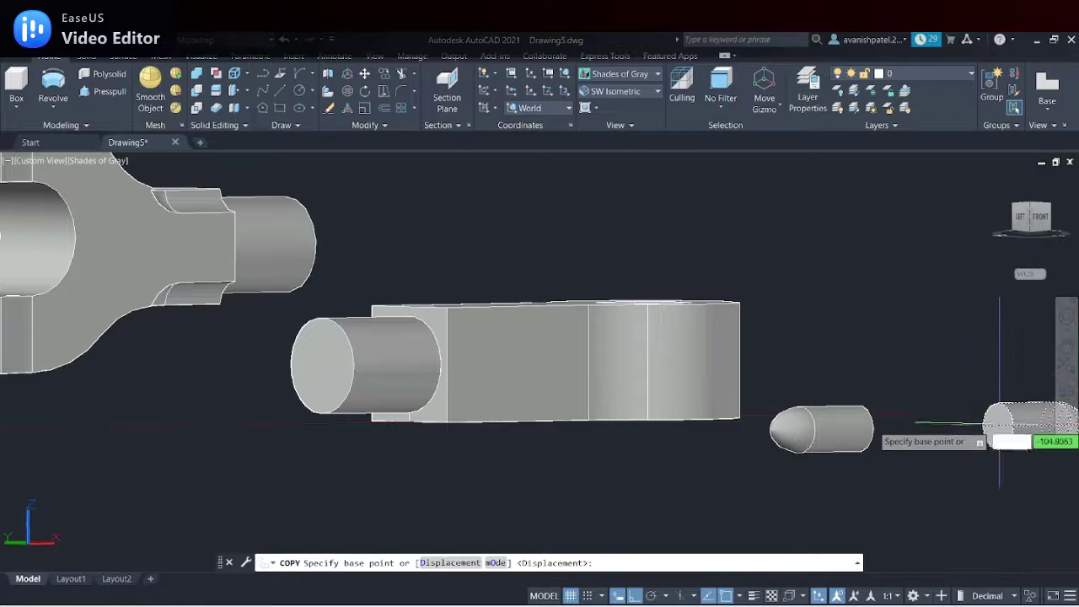
pyautogui.scroll(2, 1001, 422)
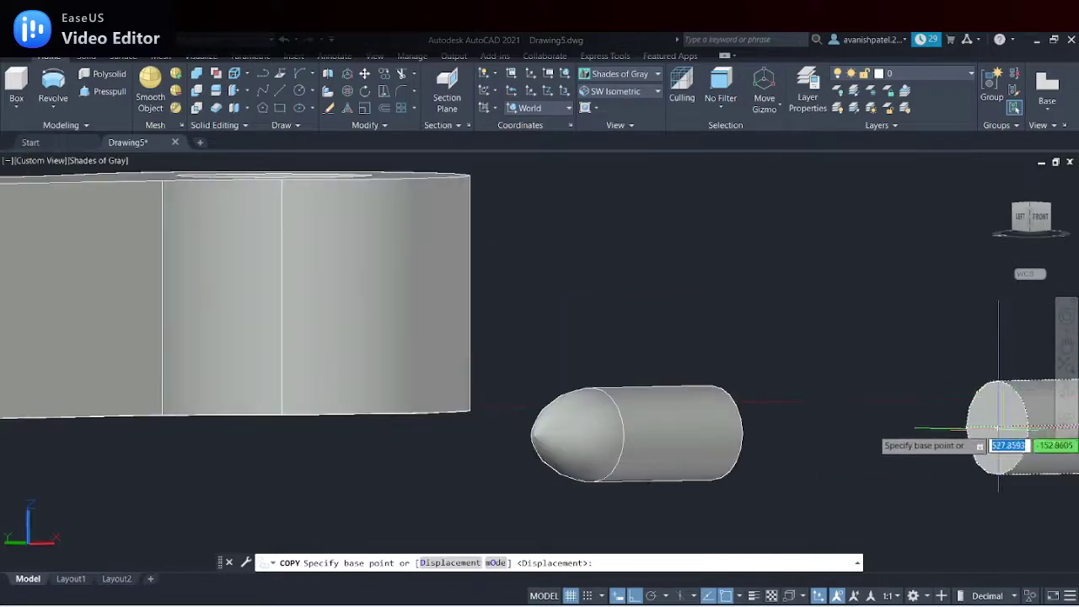
pyautogui.click(997, 427)
pyautogui.scroll(-3, 911, 432)
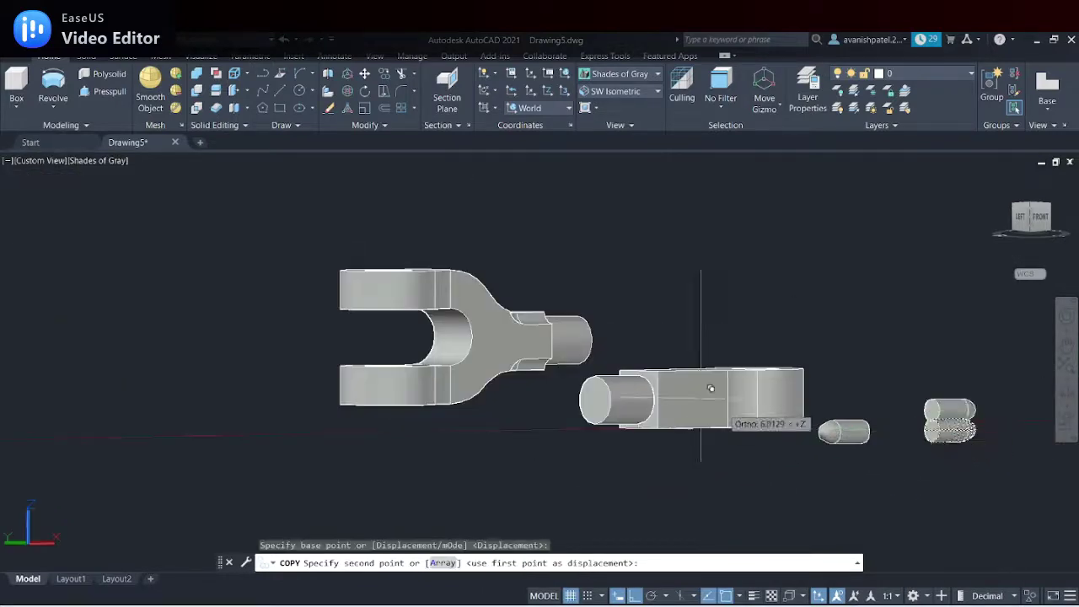
pyautogui.click(939, 361)
pyautogui.click(666, 360)
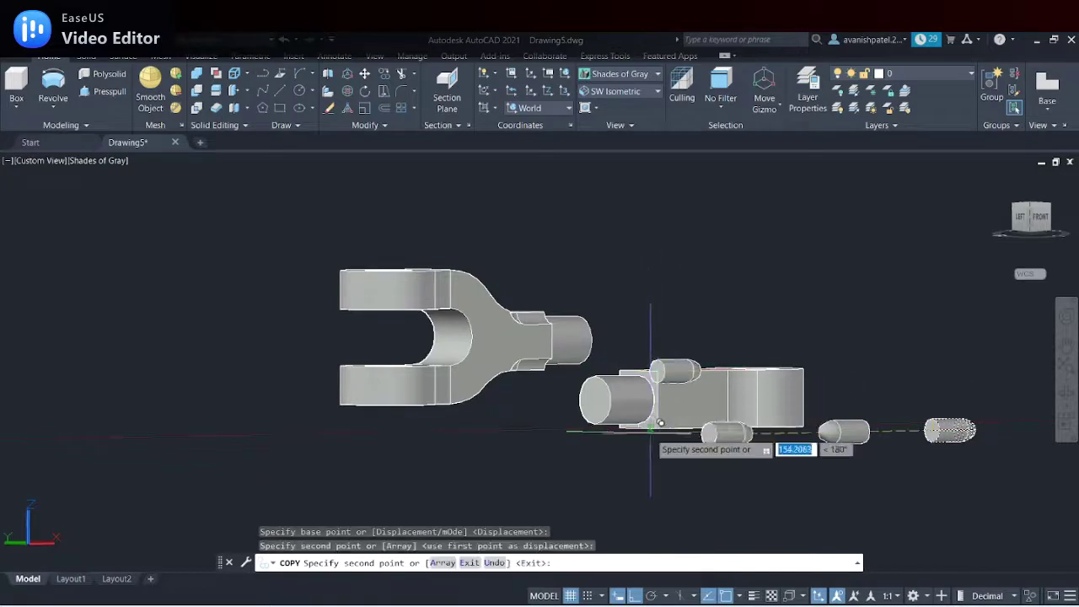
pyautogui.click(660, 426)
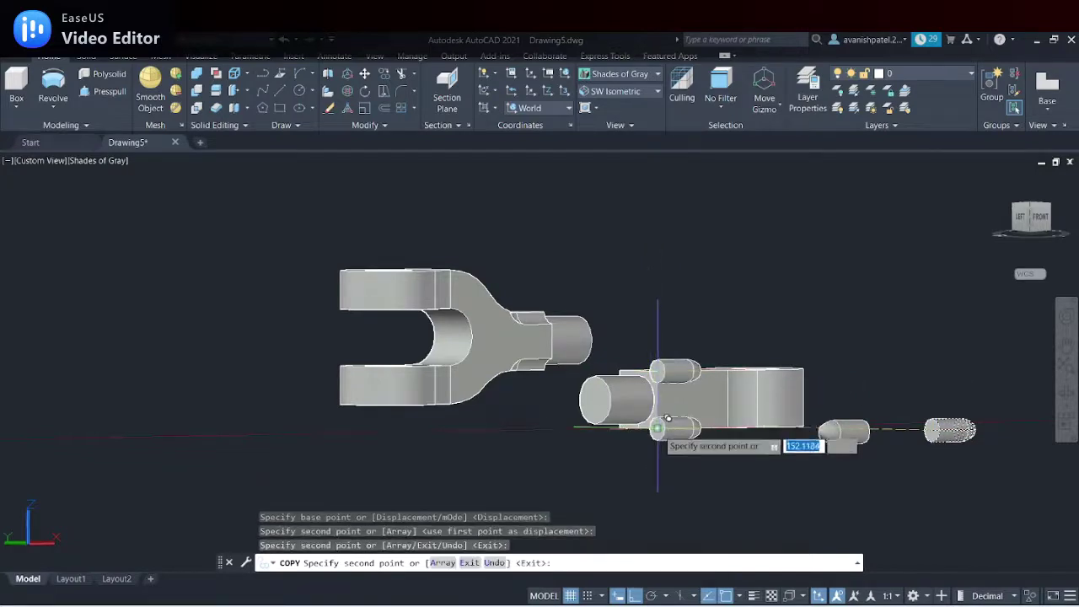
pyautogui.scroll(3, 624, 428)
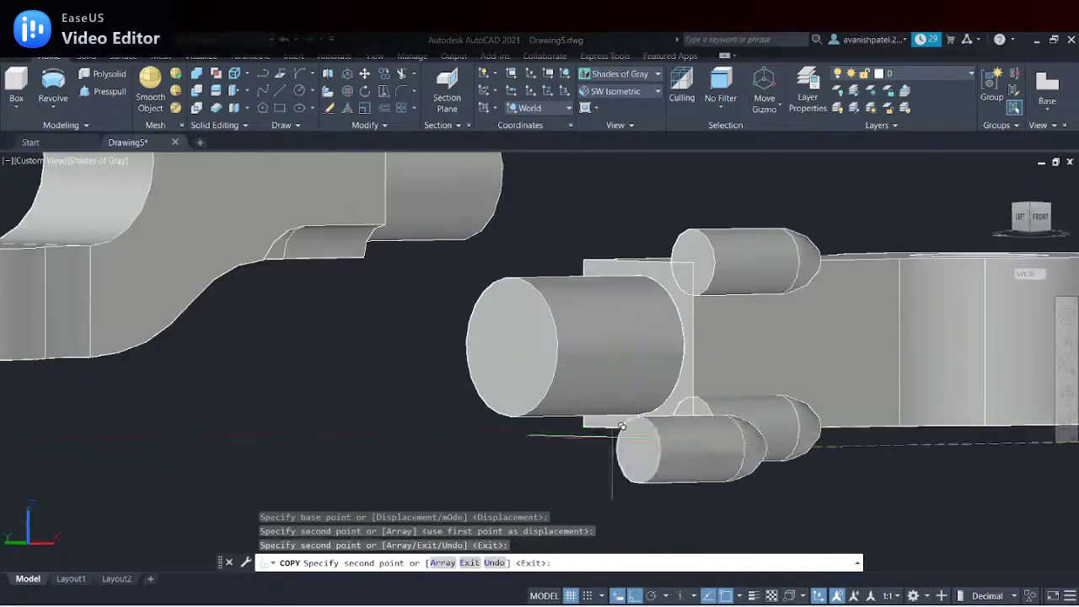
pyautogui.click(569, 430)
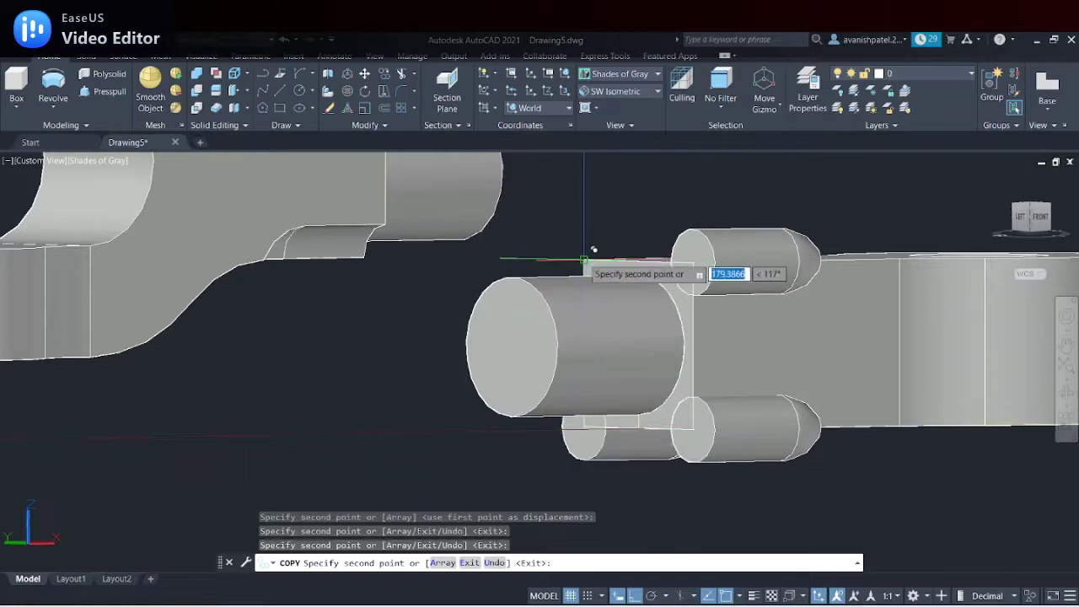
pyautogui.rightClick(593, 248)
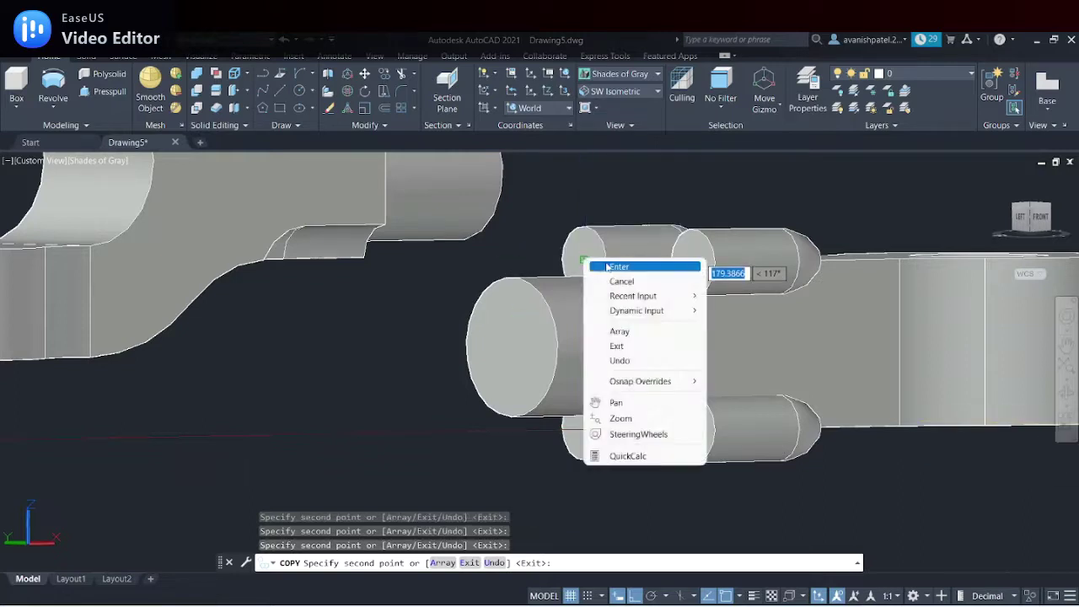
pyautogui.click(608, 266)
pyautogui.scroll(-2, 608, 264)
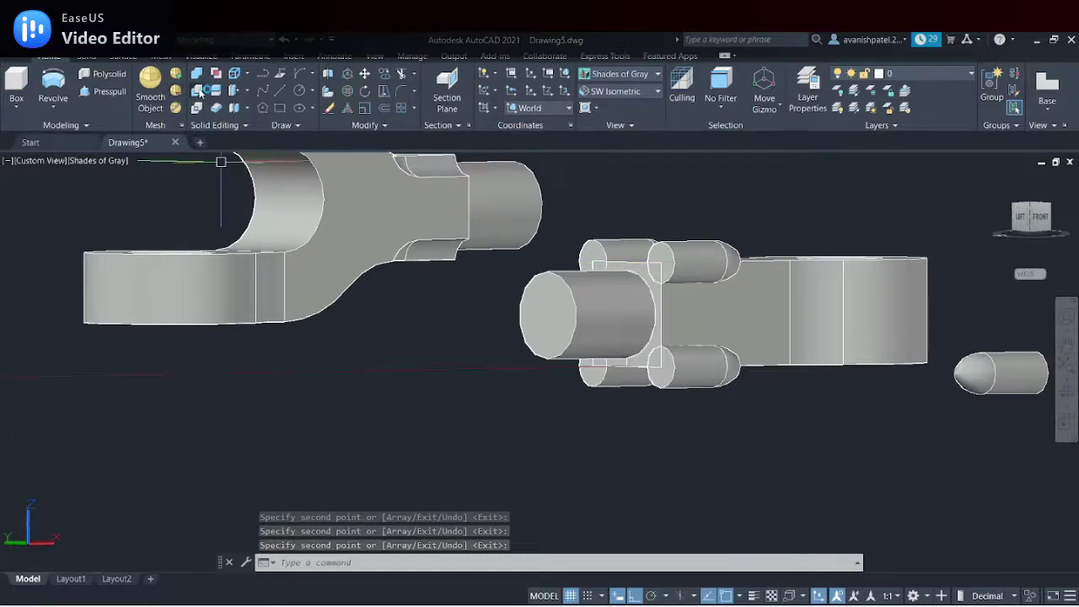
# Subtract the four cylinders from the eye end
pyautogui.click(199, 91)
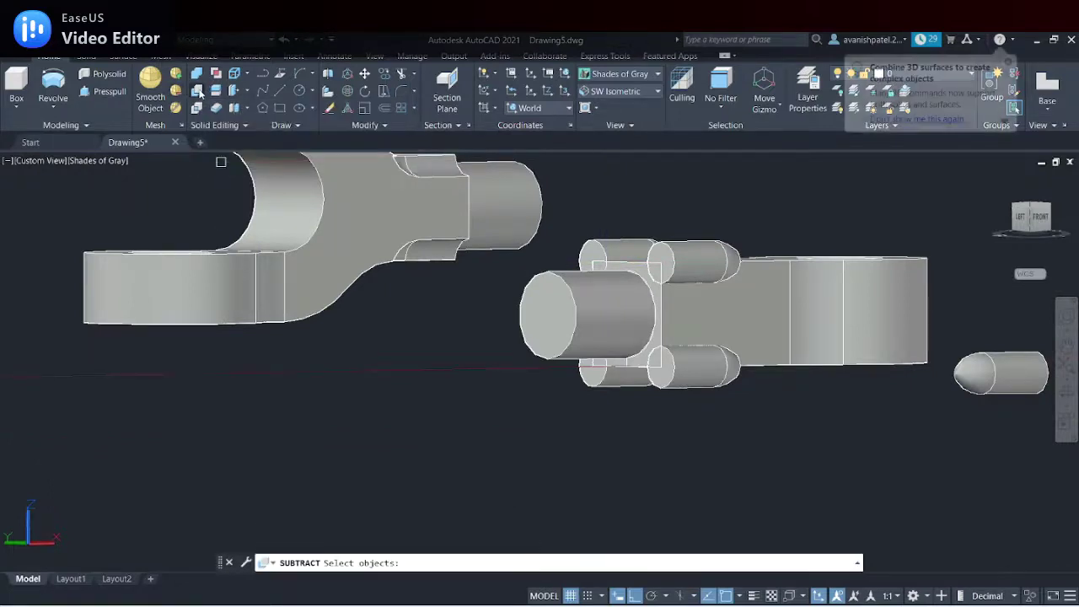
pyautogui.click(804, 308)
pyautogui.press('Return')
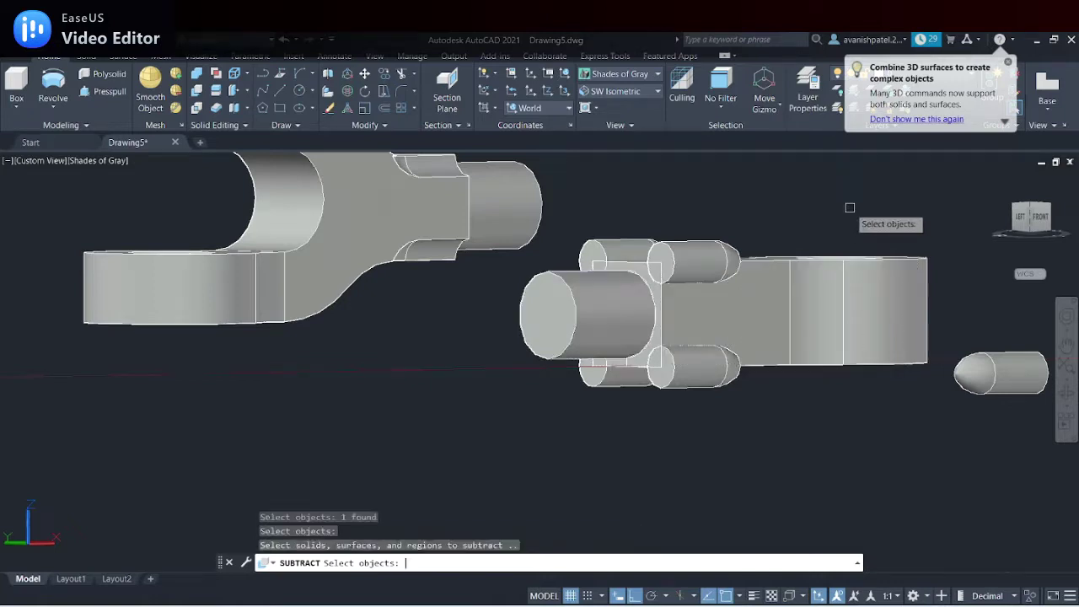
pyautogui.click(679, 255)
pyautogui.click(601, 257)
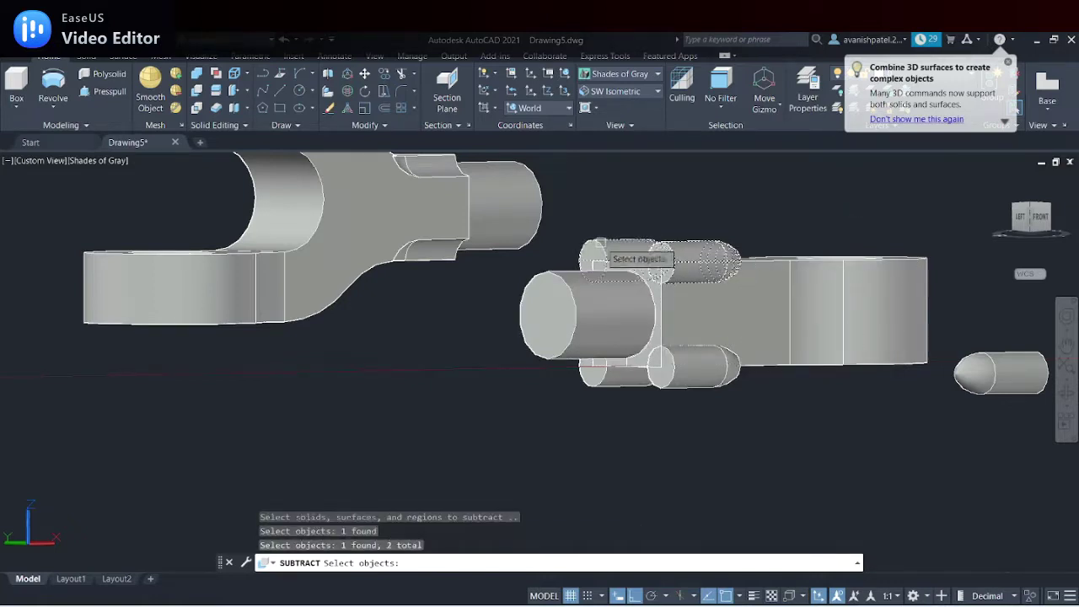
pyautogui.click(701, 369)
pyautogui.click(604, 372)
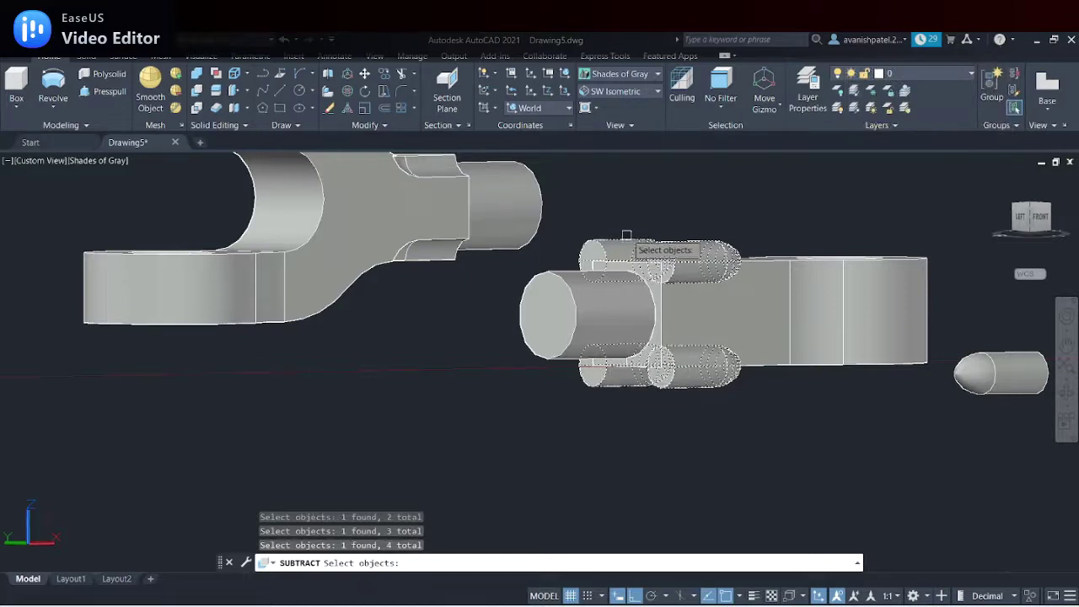
pyautogui.press('Return')
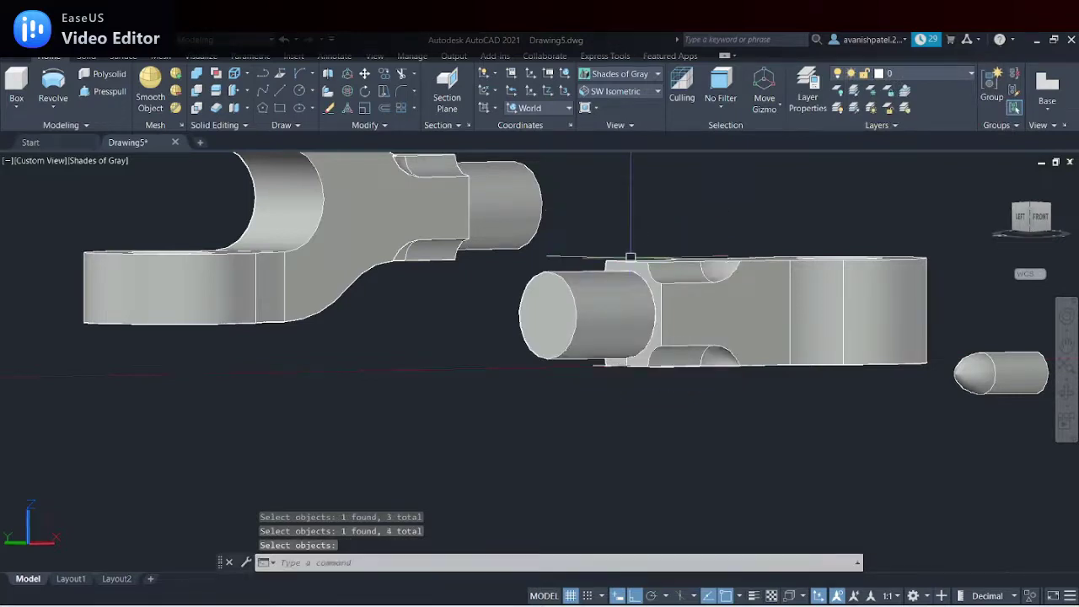
# Orbit the model to a tilted 3D view to inspect the cuts
pyautogui.scroll(2, 631, 210)
pyautogui.scroll(-5, 931, 341)
pyautogui.click(1067, 399)
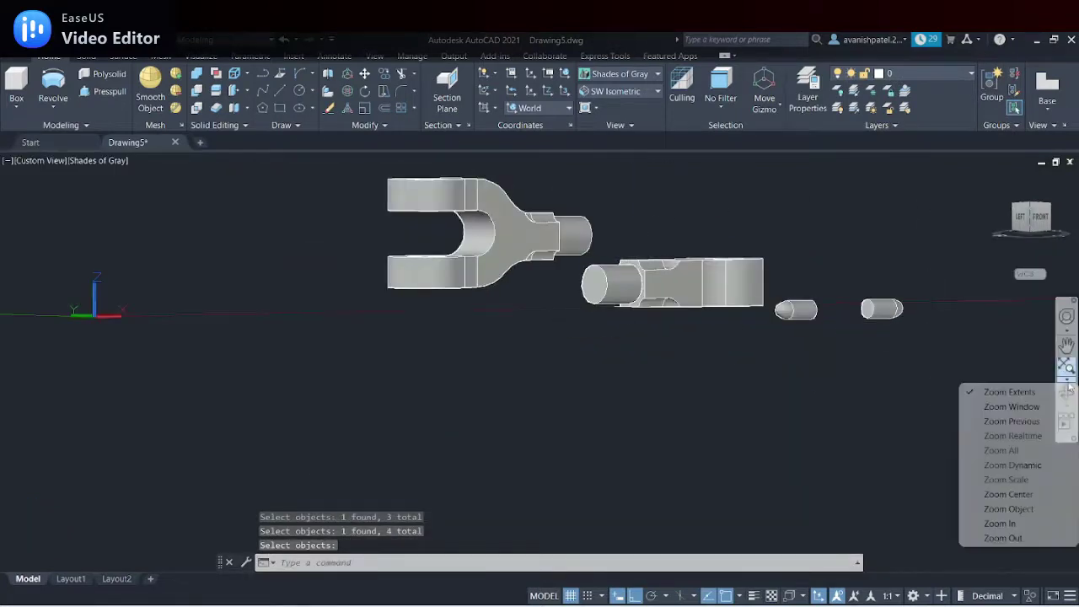
pyautogui.click(956, 325)
pyautogui.click(1054, 400)
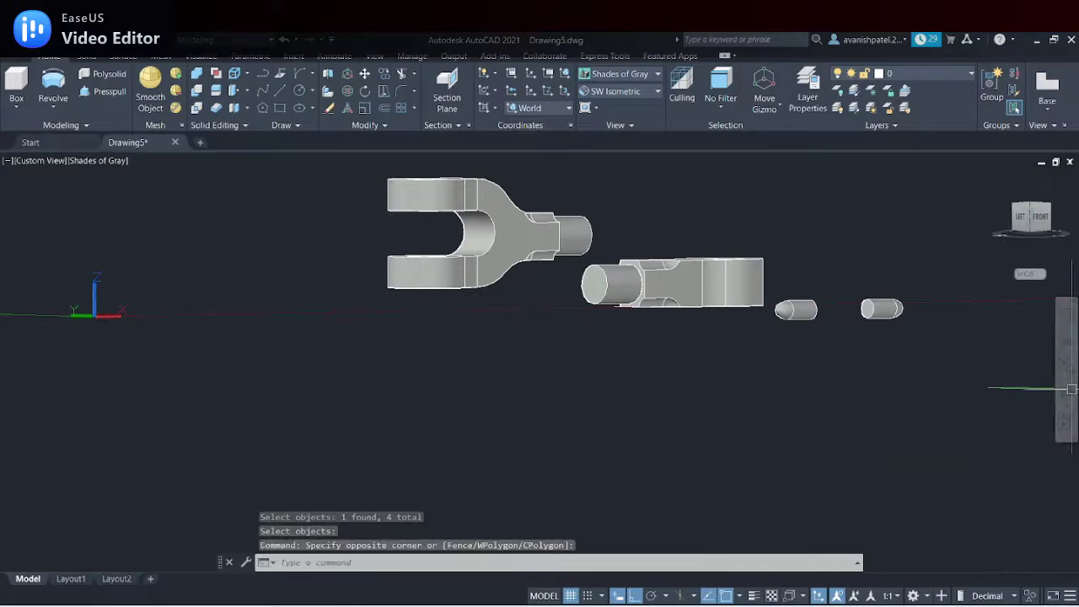
pyautogui.click(1067, 393)
pyautogui.moveTo(510, 278)
pyautogui.mouseDown()
pyautogui.moveTo(641, 248)
pyautogui.moveTo(536, 253)
pyautogui.mouseUp()
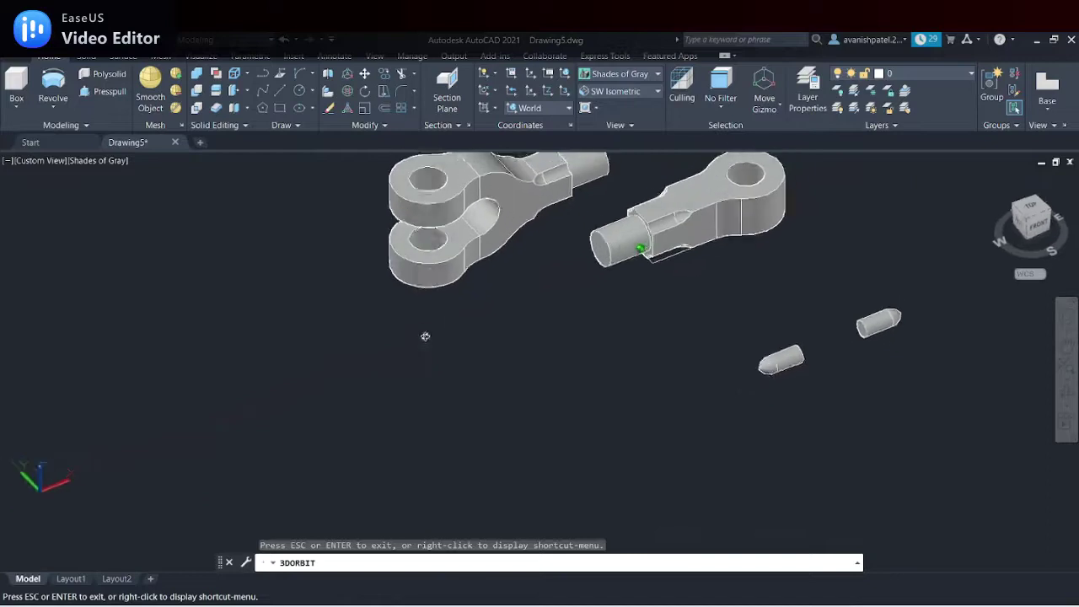
pyautogui.scroll(-2, 536, 253)
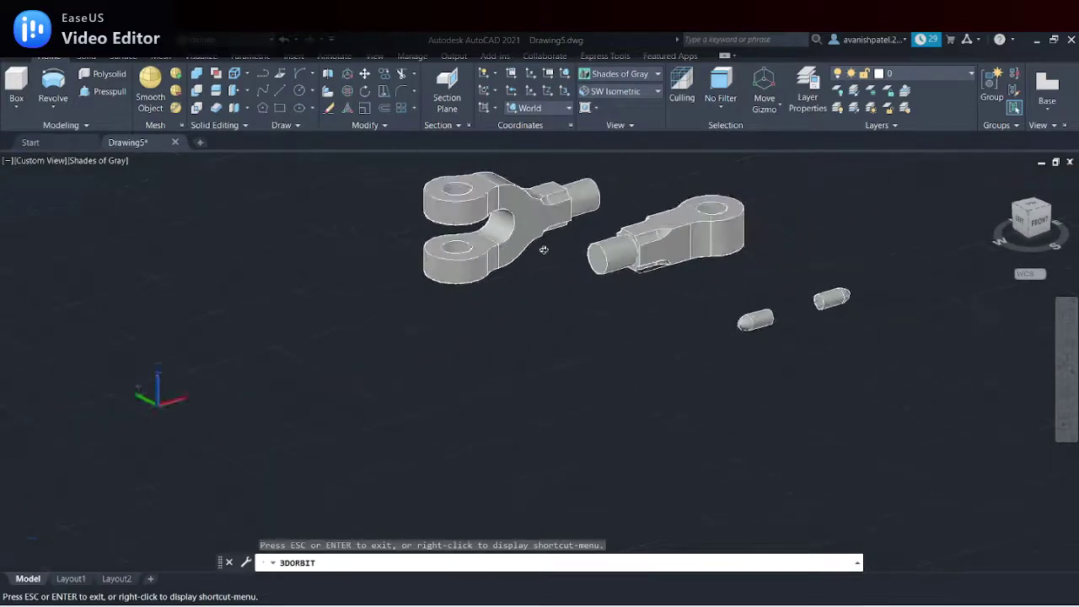
pyautogui.rightClick(752, 300)
pyautogui.click(784, 305)
# Erase the two leftover round-ended pins and recentre the fork and eye end
pyautogui.moveTo(860, 236); pyautogui.dragTo(905, 253)
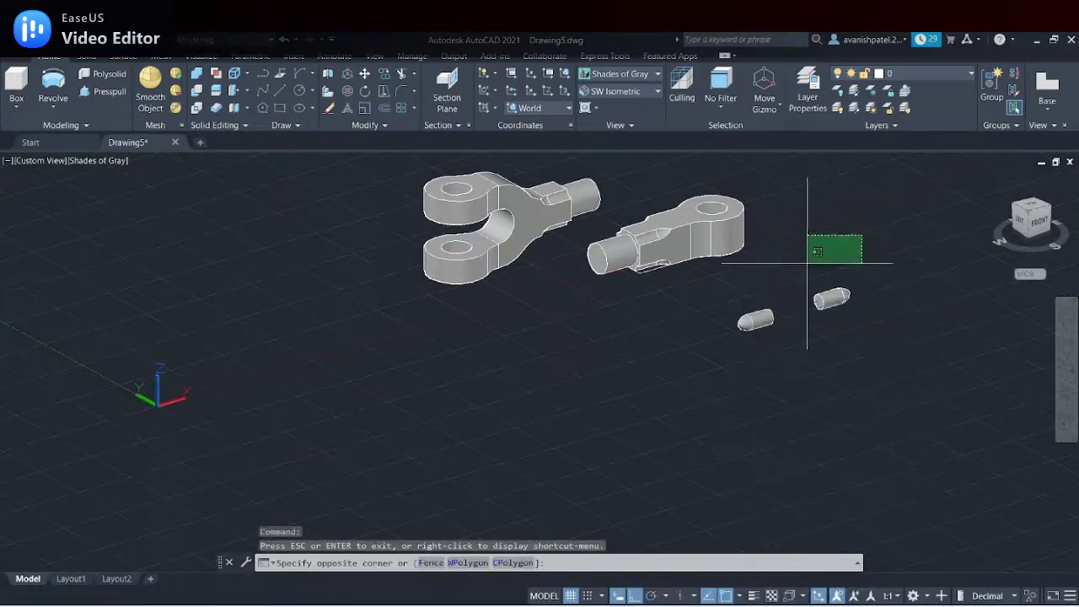
pyautogui.rightClick(905, 253)
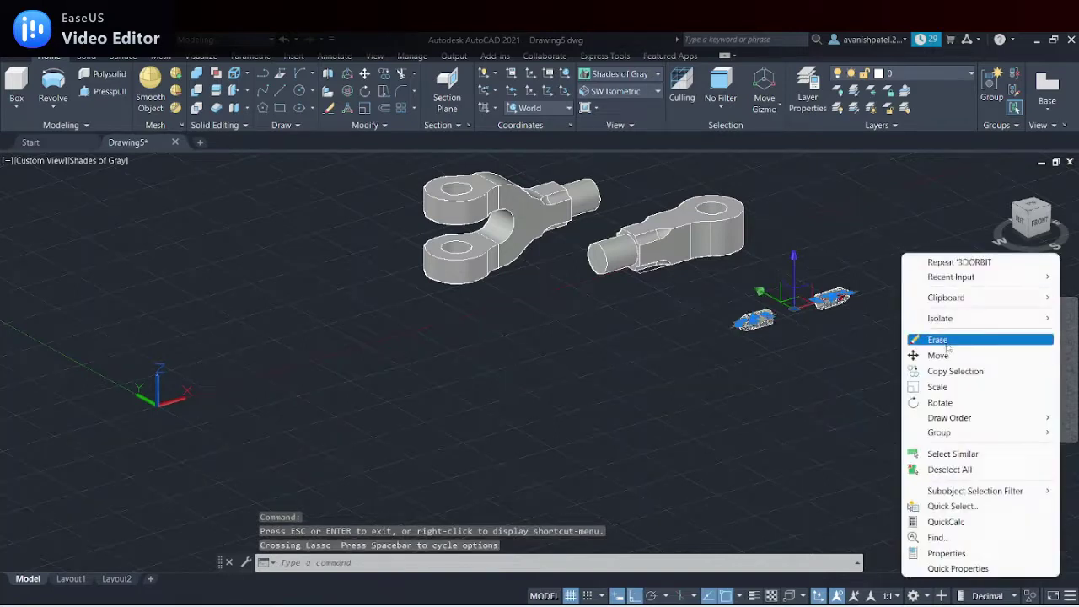
pyautogui.click(949, 339)
pyautogui.scroll(3, 601, 243)
pyautogui.scroll(-5, 639, 236)
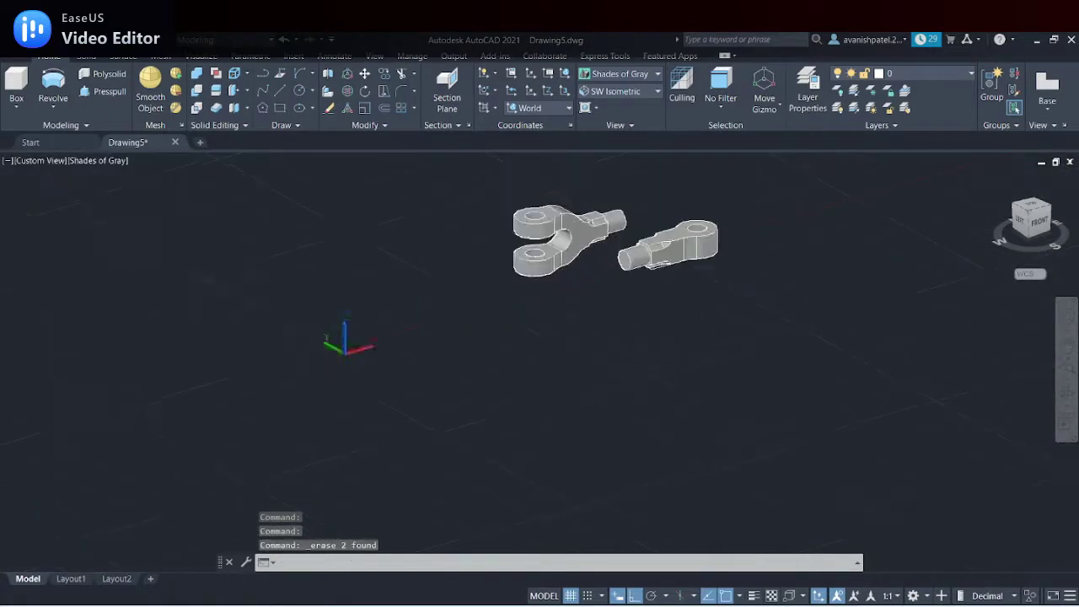
pyautogui.moveTo(638, 240); pyautogui.dragTo(638, 320, button='middle')
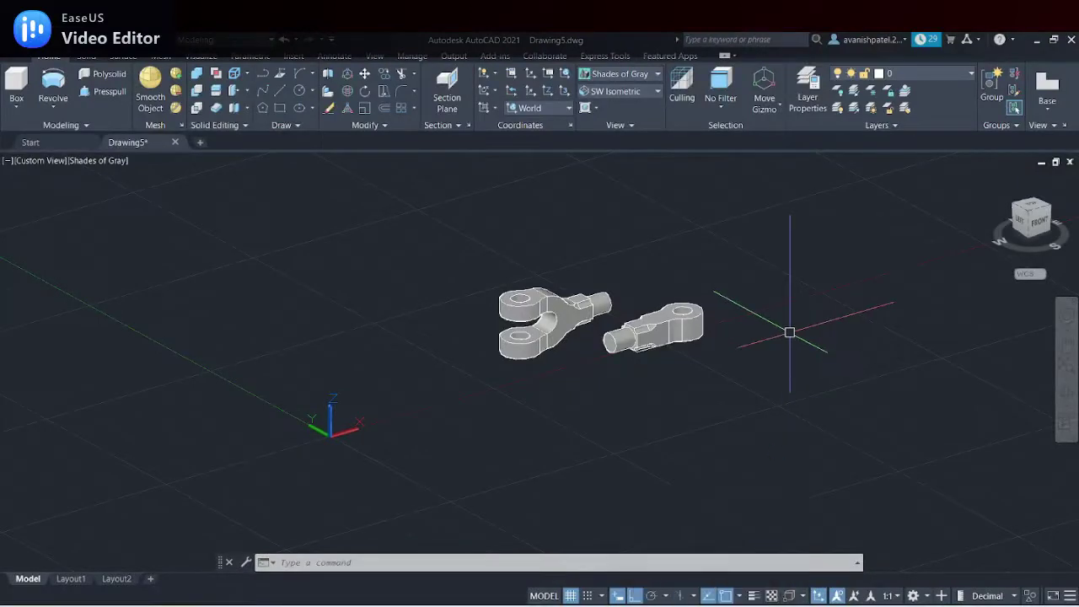
# Draw a radius-20 circle beside the parts, with a concentric 12.5-radius circle
pyautogui.click(300, 91)
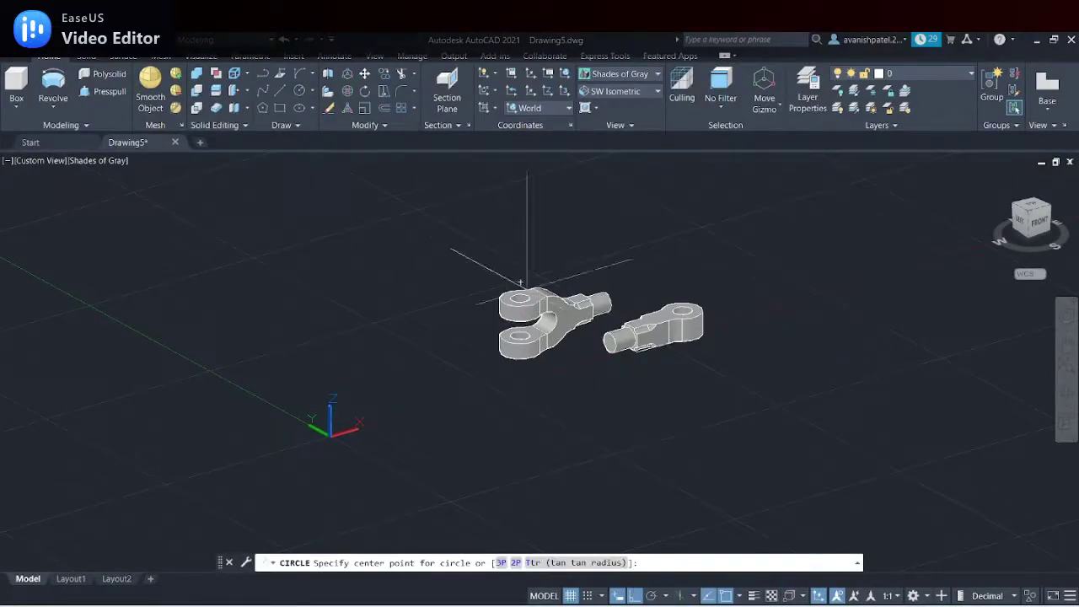
pyautogui.click(740, 412)
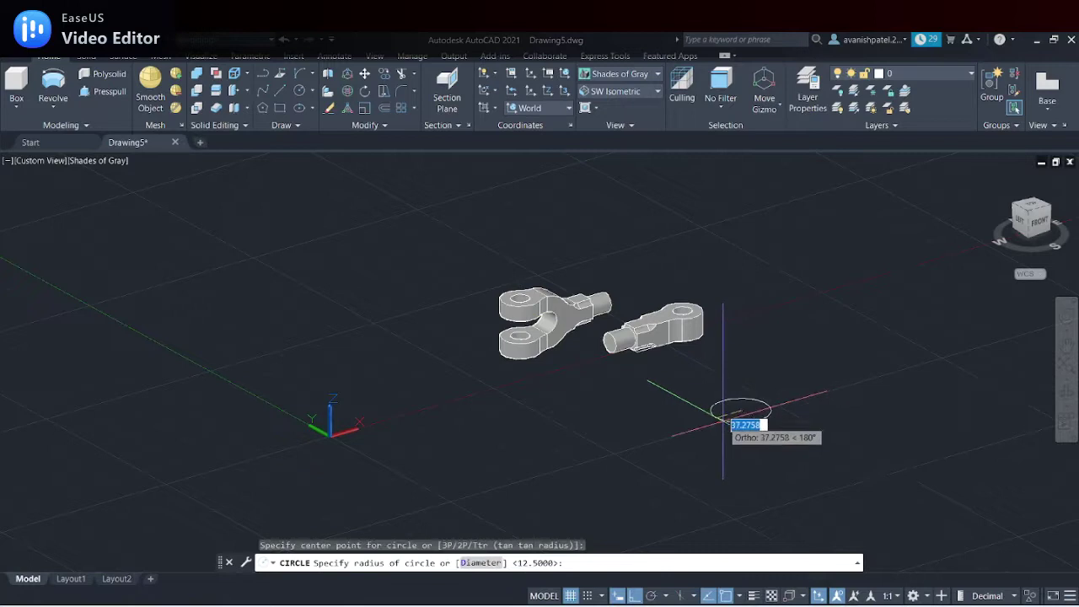
pyautogui.write('20')
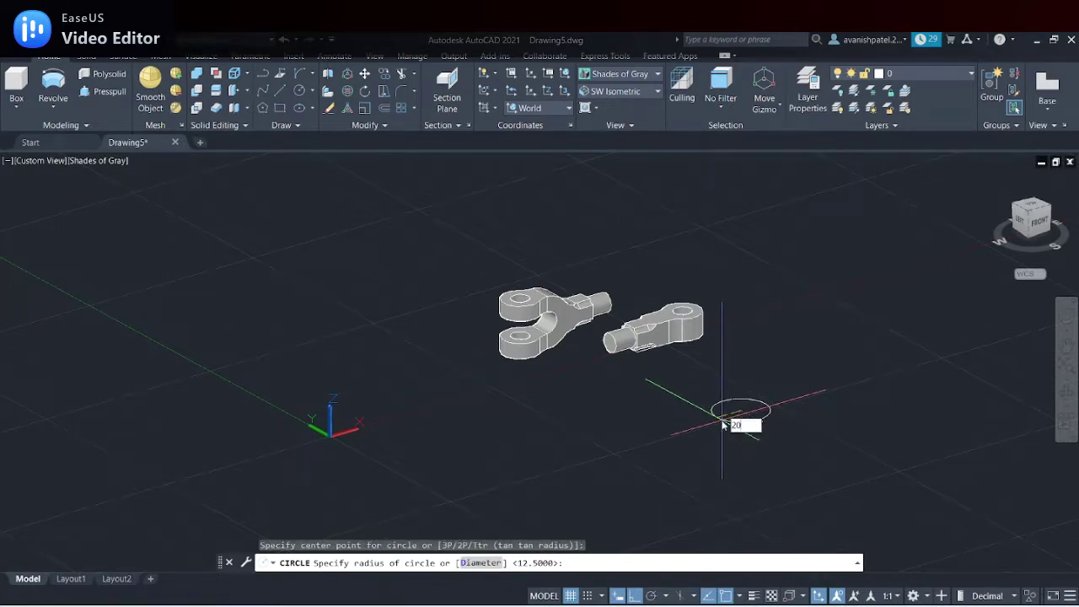
pyautogui.press('Return')
pyautogui.scroll(3, 725, 413)
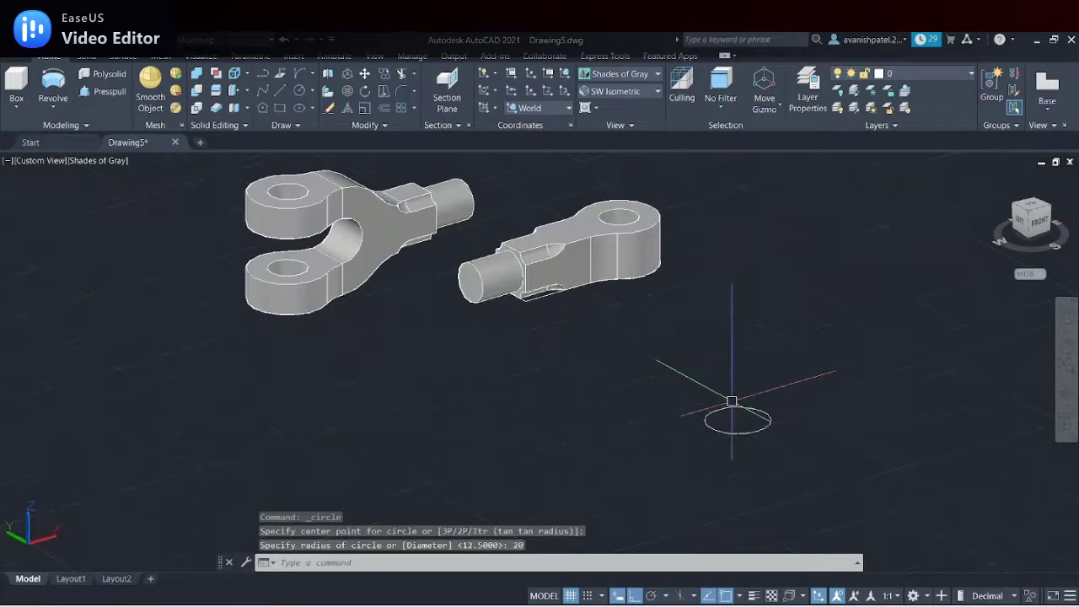
pyautogui.click(300, 92)
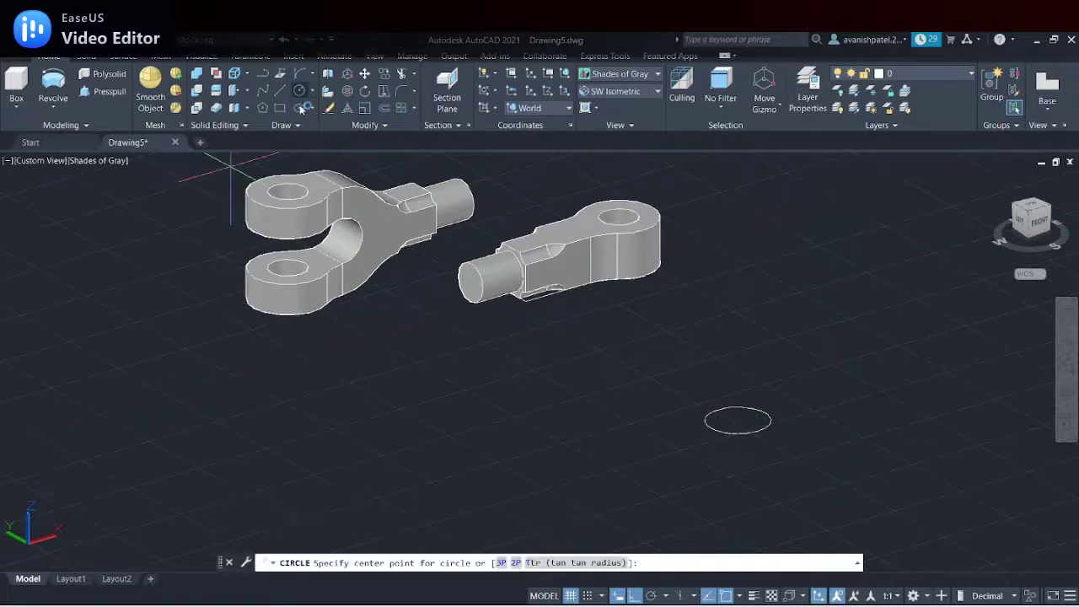
pyautogui.click(739, 419)
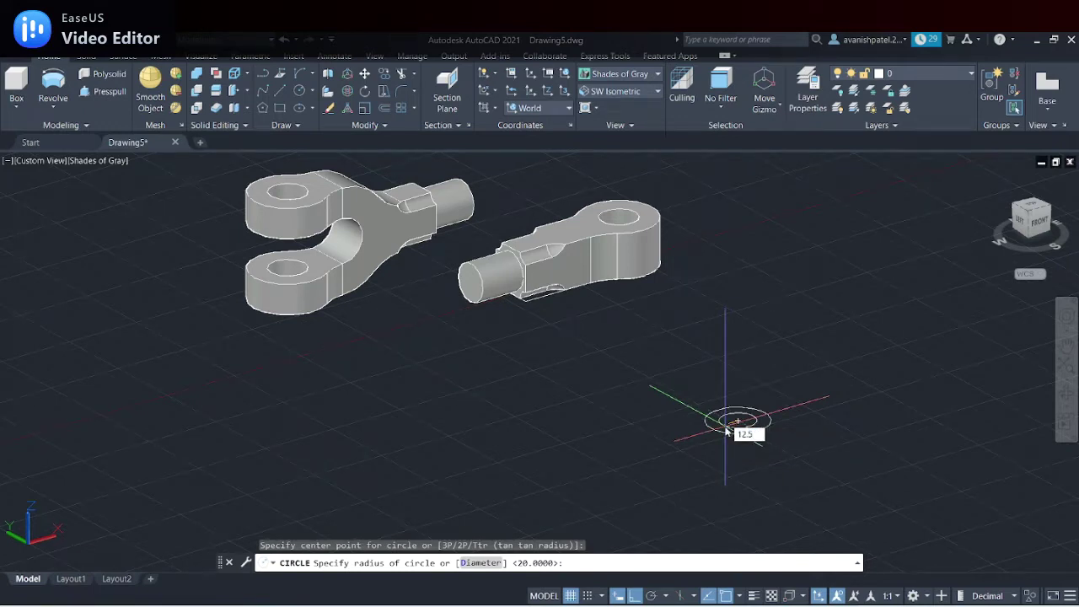
pyautogui.press('Return')
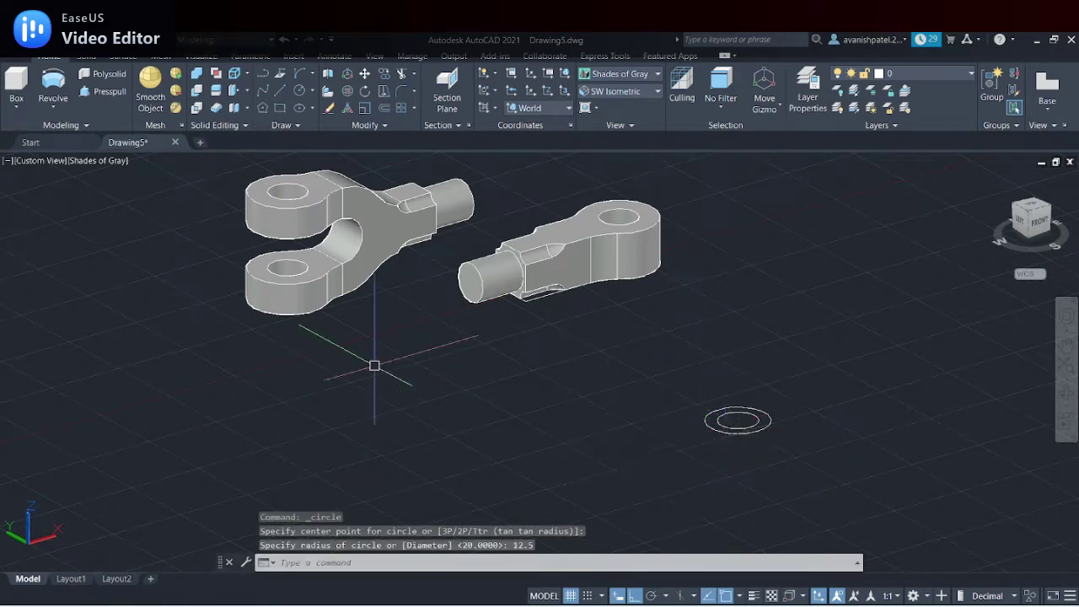
# Press-pull the inner circle 97 for the pin shaft and the outer ring 12 for its head
pyautogui.click(103, 91)
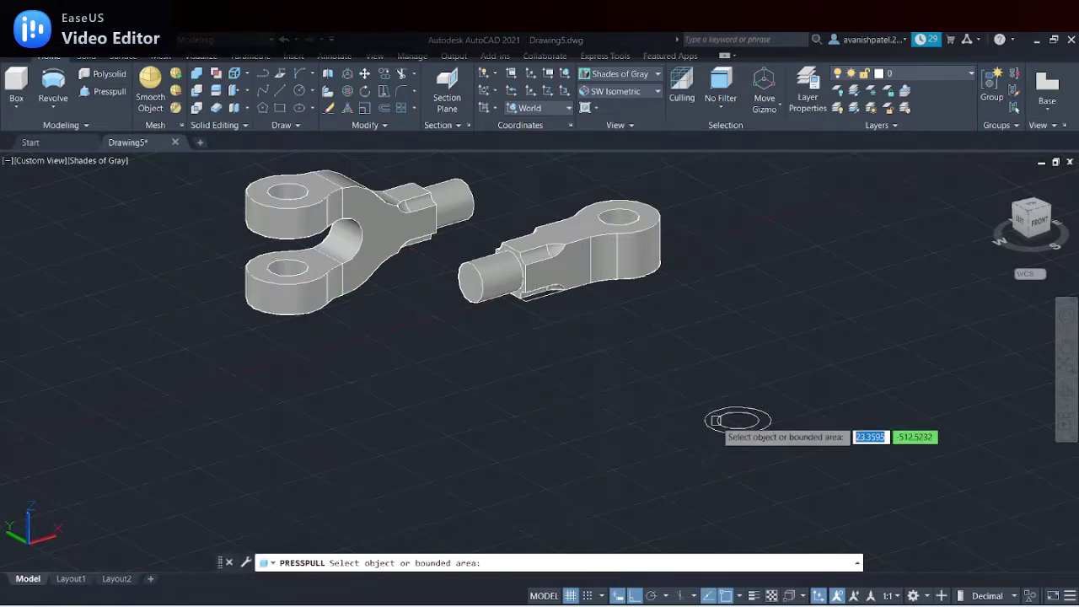
pyautogui.scroll(3, 715, 420)
pyautogui.click(761, 421)
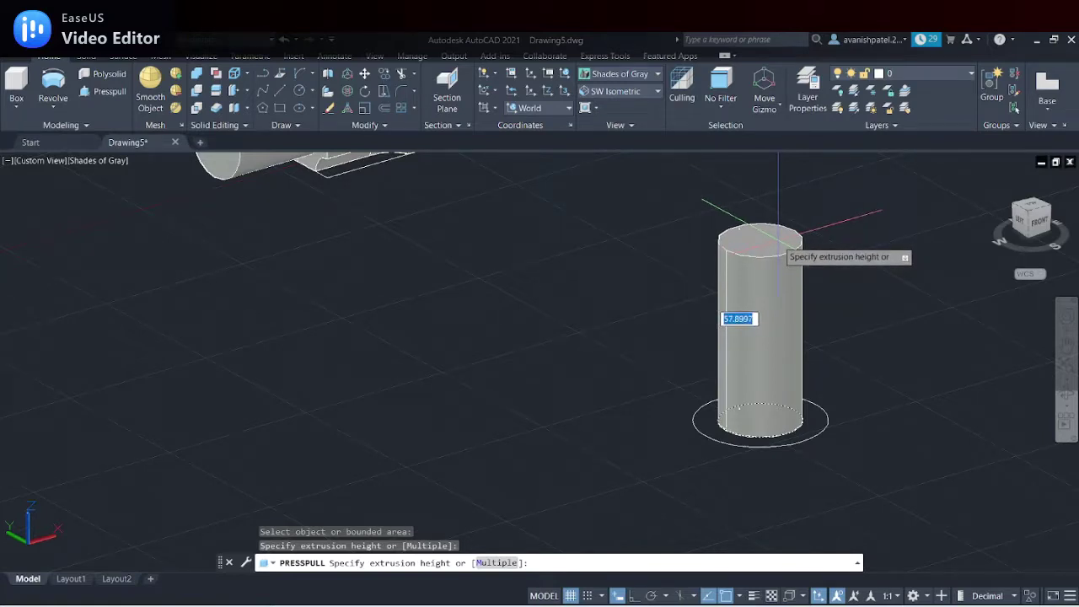
pyautogui.write('97')
pyautogui.press('Return')
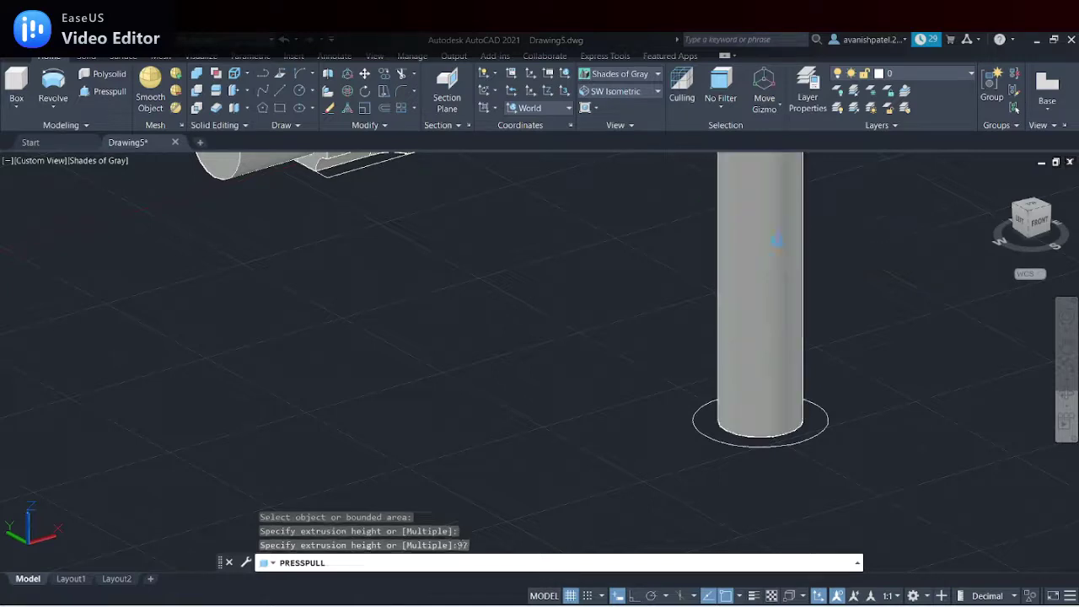
pyautogui.click(709, 424)
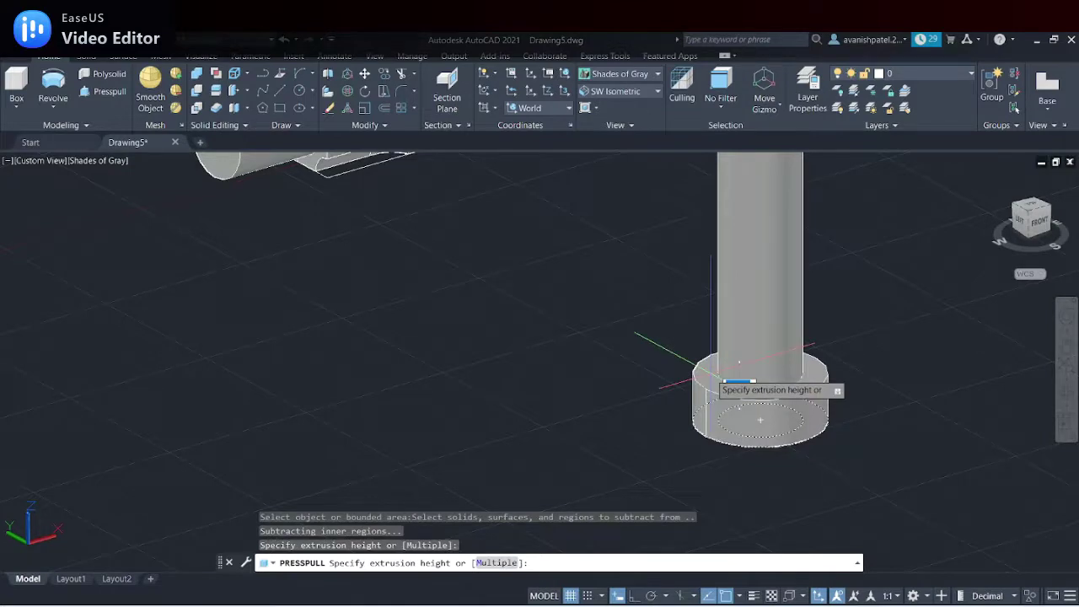
pyautogui.write('12')
pyautogui.press('Return')
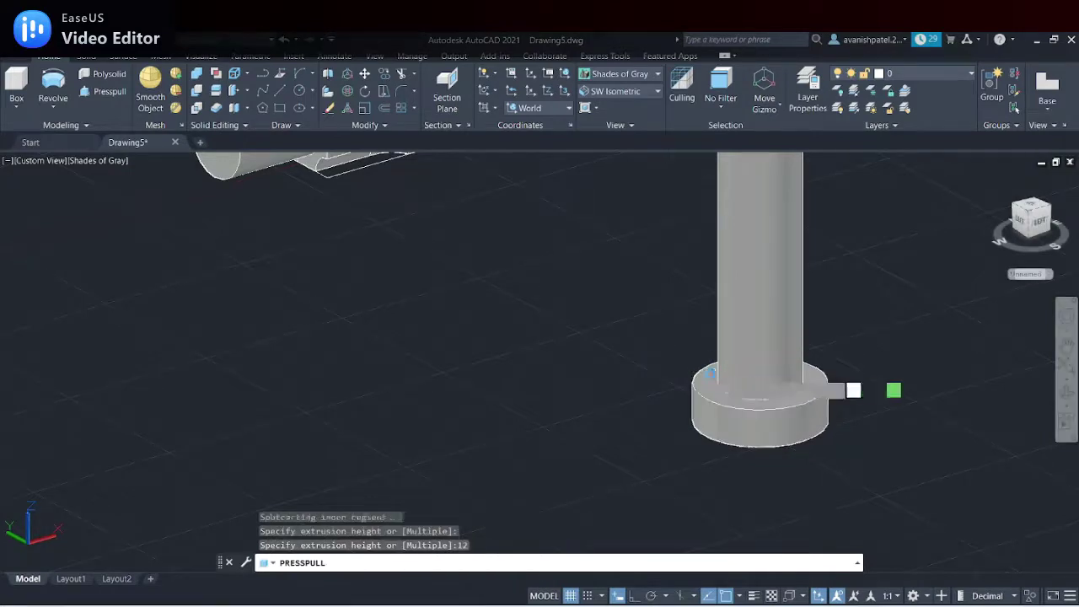
pyautogui.scroll(-3, 611, 280)
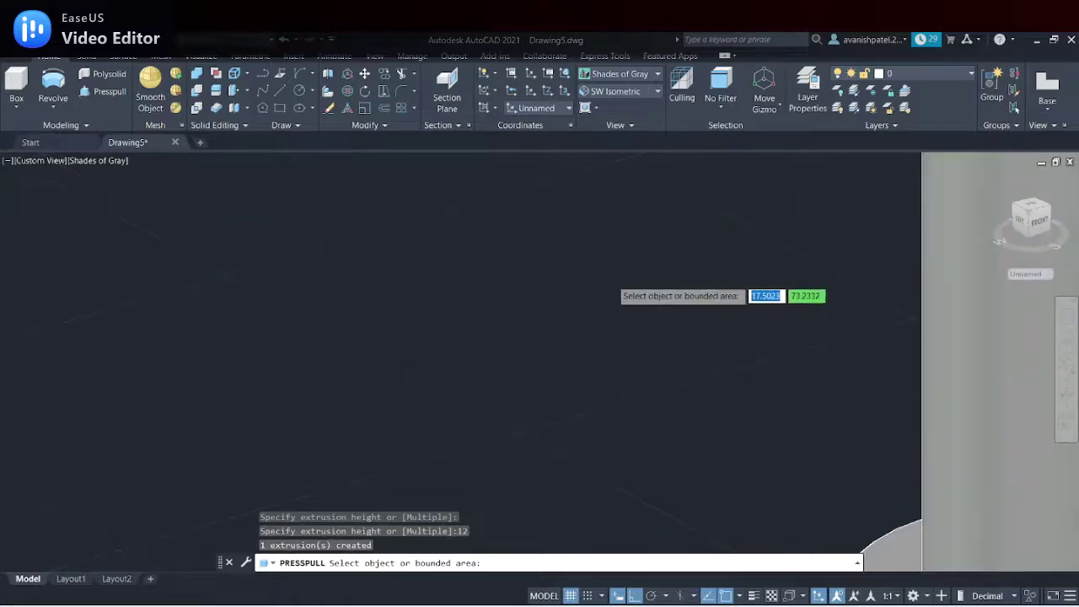
pyautogui.press('Return')
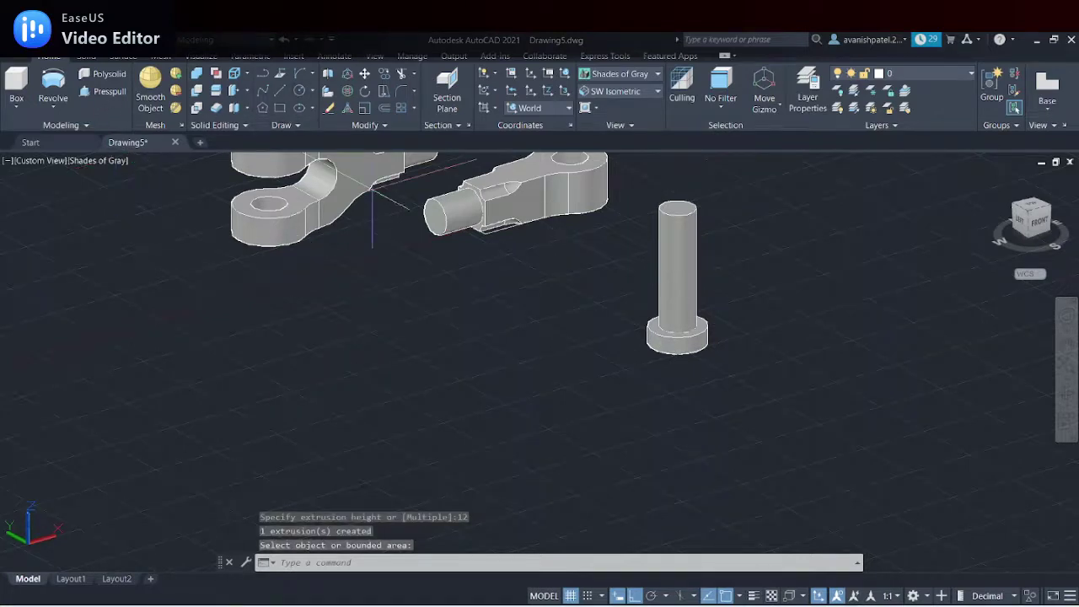
pyautogui.click(299, 96)
# Draw a radius-20 circle with a concentric 12.5-radius circle on the ground plane
pyautogui.click(556, 419)
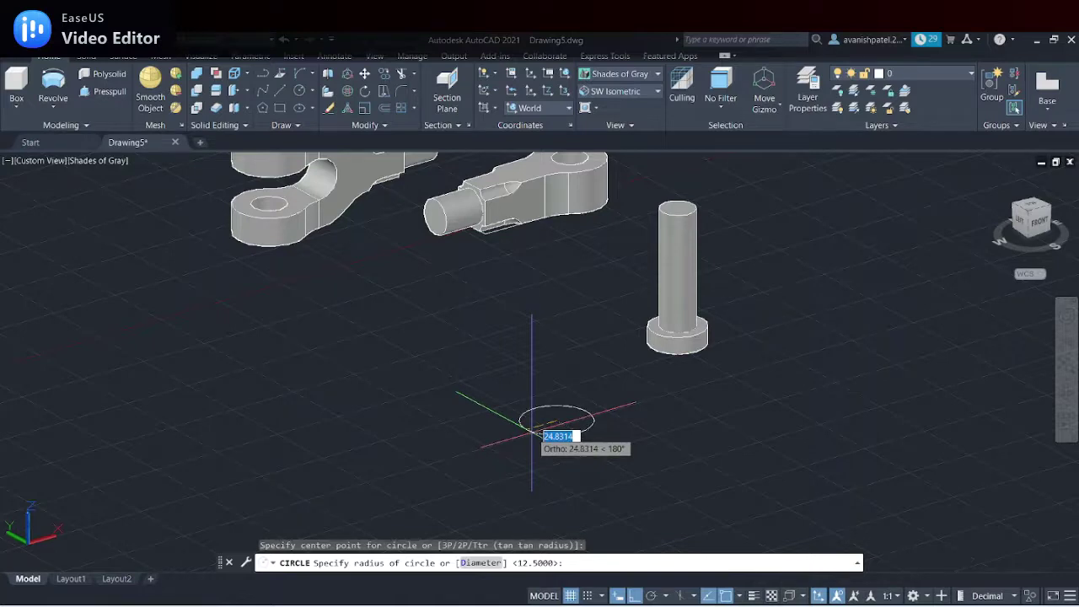
pyautogui.press('BackSpace')
pyautogui.press('Return')
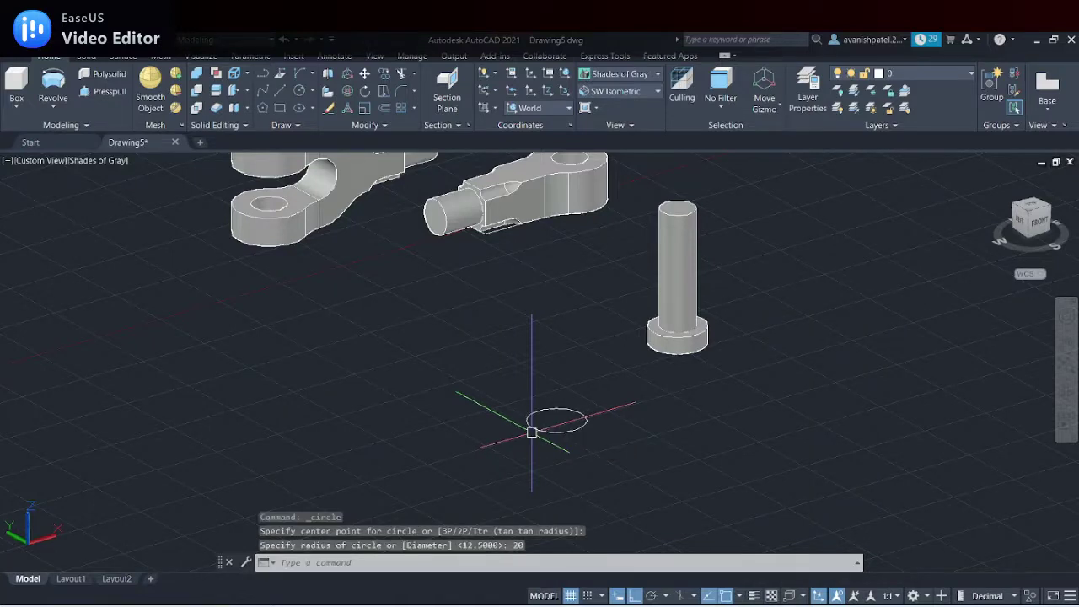
pyautogui.press('Return')
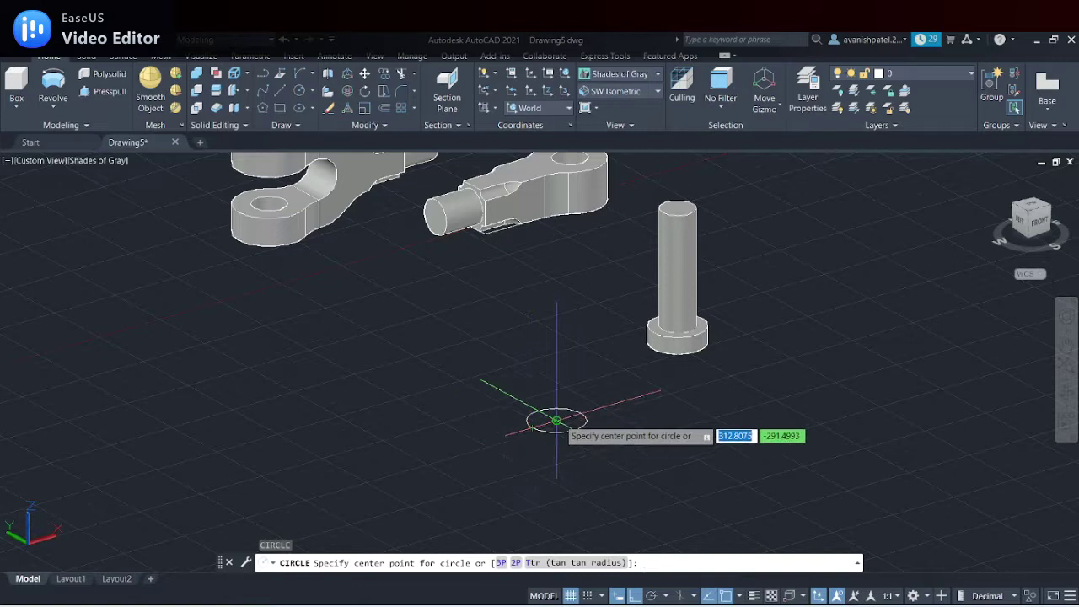
pyautogui.click(554, 421)
pyautogui.write('12.5')
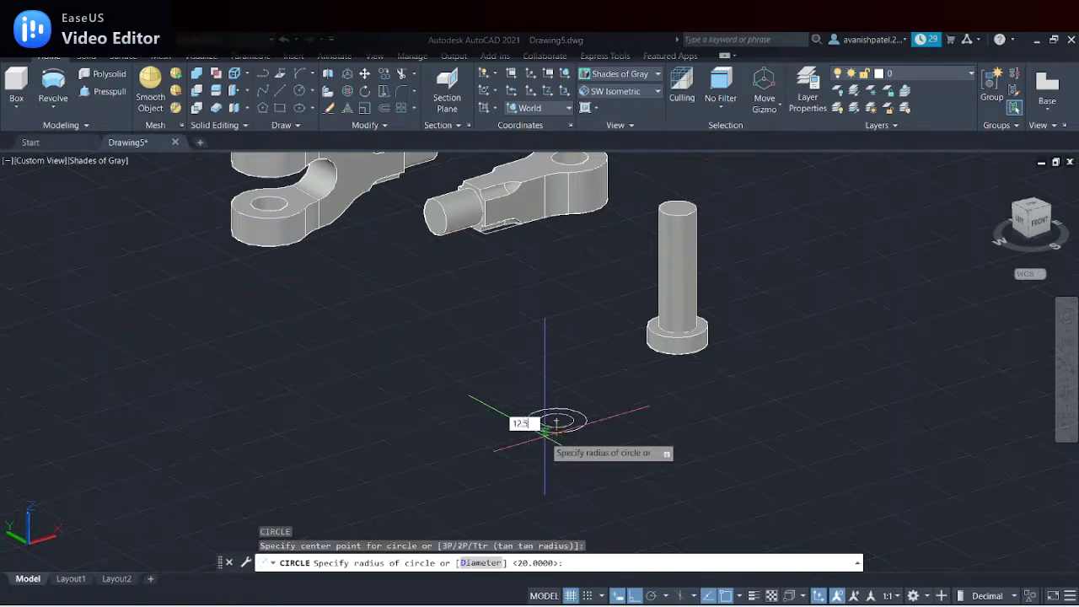
pyautogui.press('Return')
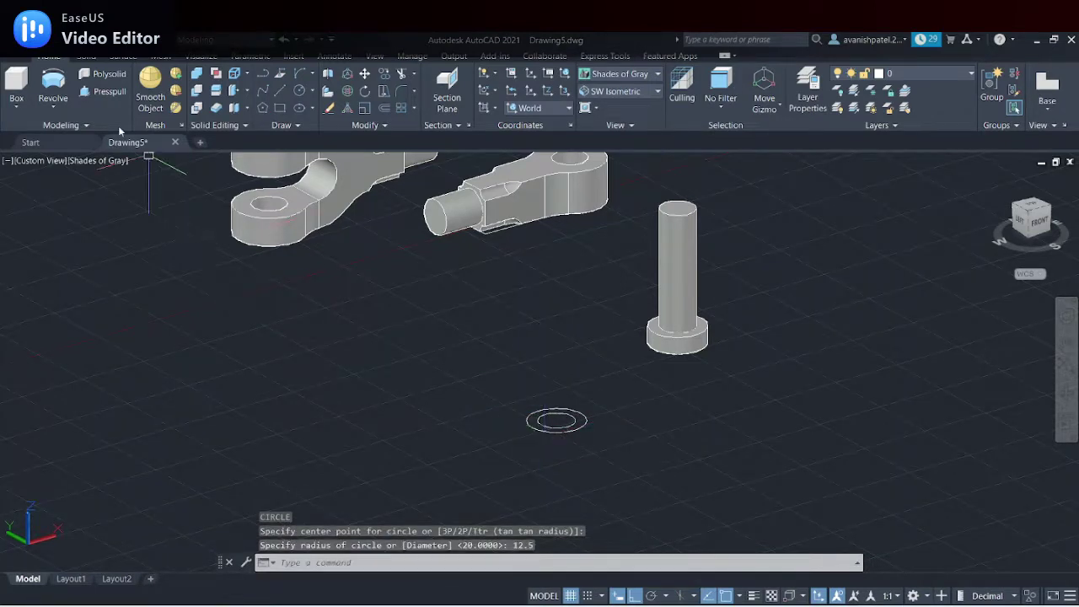
# Press-pull the ring between the two circles 12 units to form the collar
pyautogui.click(108, 91)
pyautogui.scroll(3, 521, 412)
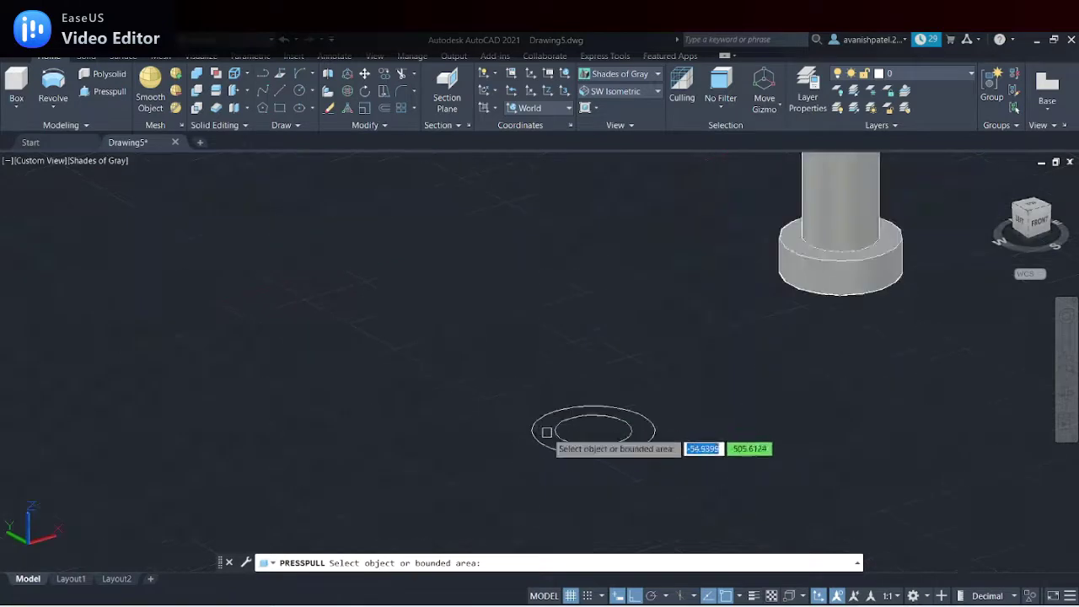
pyautogui.click(548, 435)
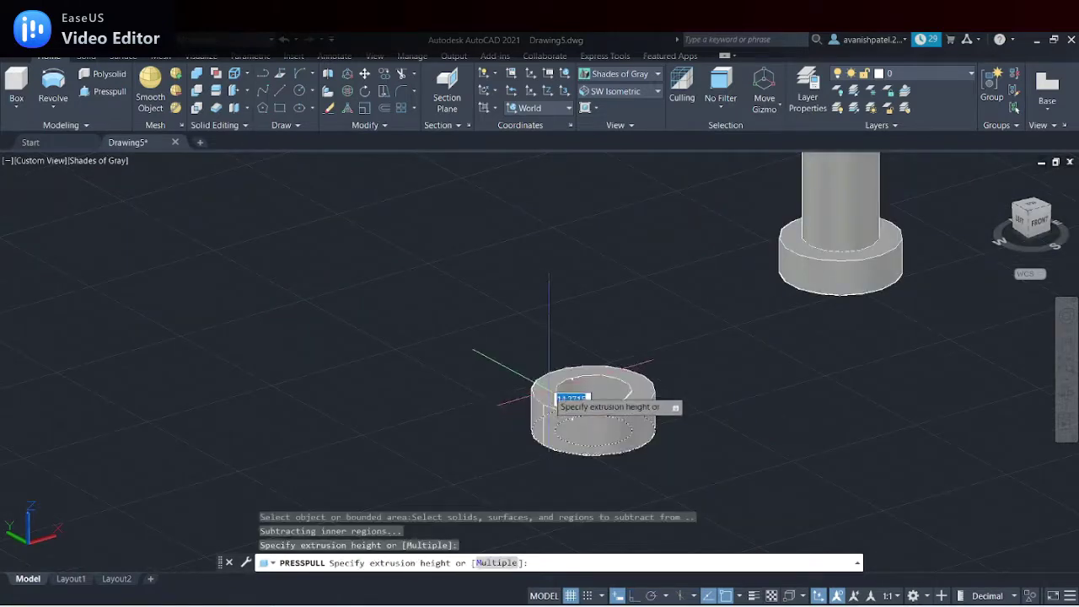
pyautogui.press('Return')
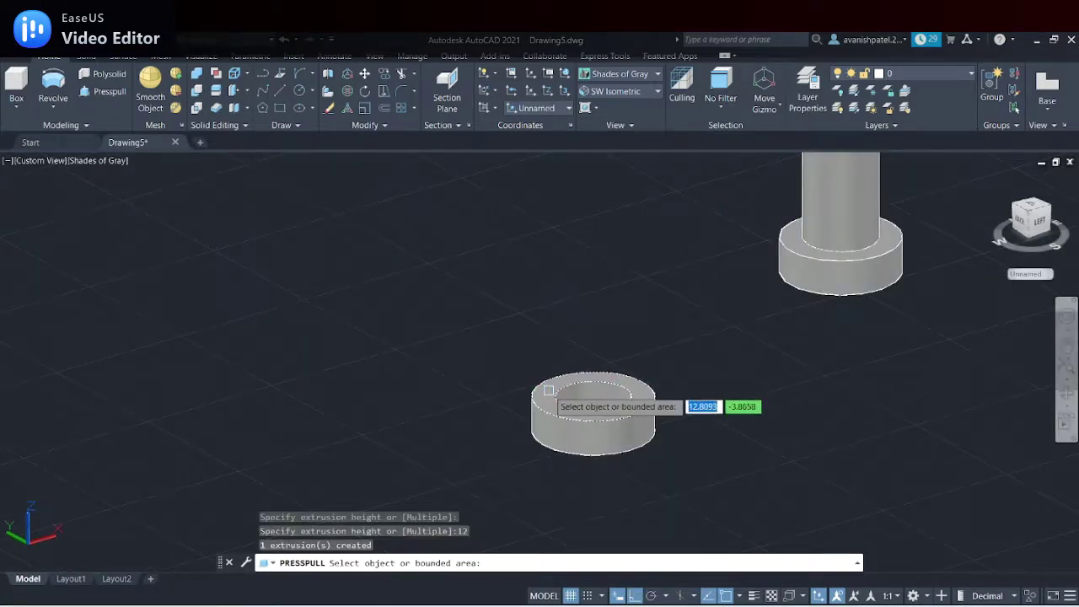
pyautogui.press('Escape')
pyautogui.press('Escape')
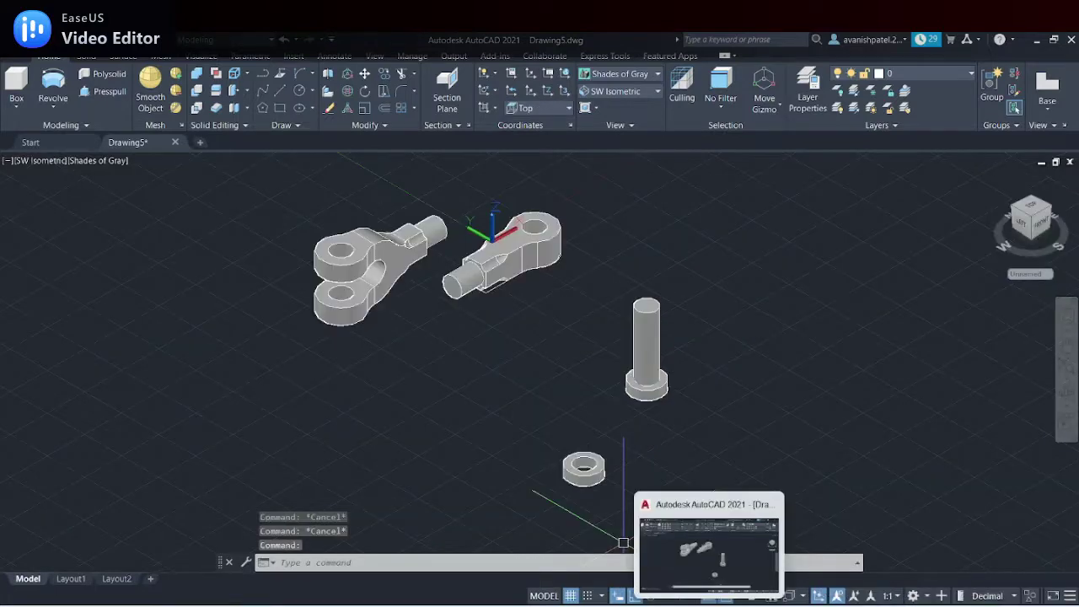
pyautogui.hotkey('alt', 'Tab')
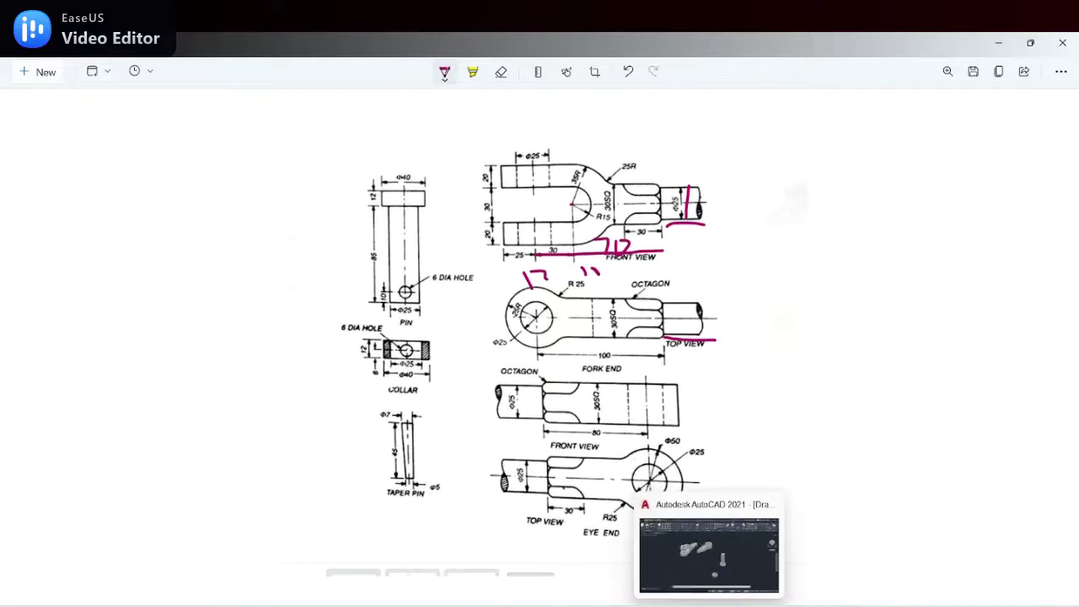
pyautogui.click(742, 548)
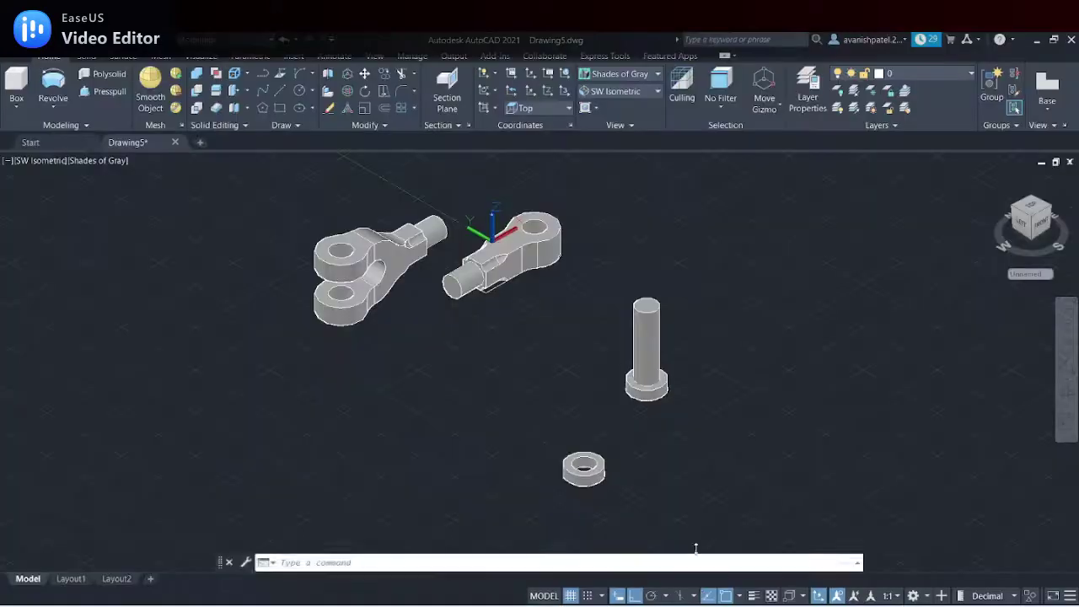
# In Left view, draw a 10-unit guide line and a radius-3 hole circle at the pin's top
pyautogui.click(648, 90)
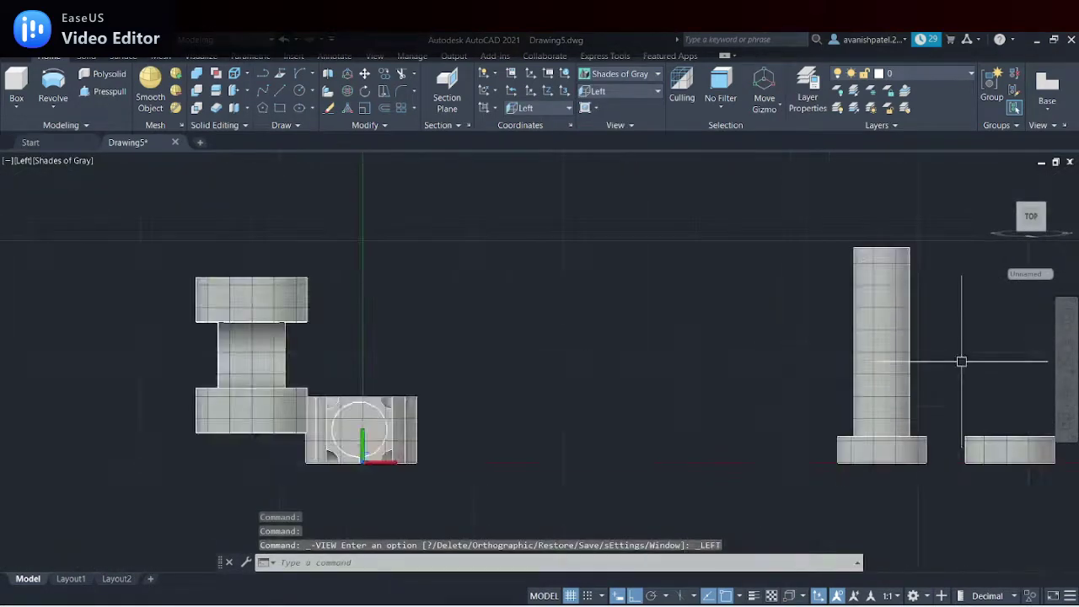
pyautogui.moveTo(961, 361); pyautogui.dragTo(872, 359, button='middle')
pyautogui.click(278, 93)
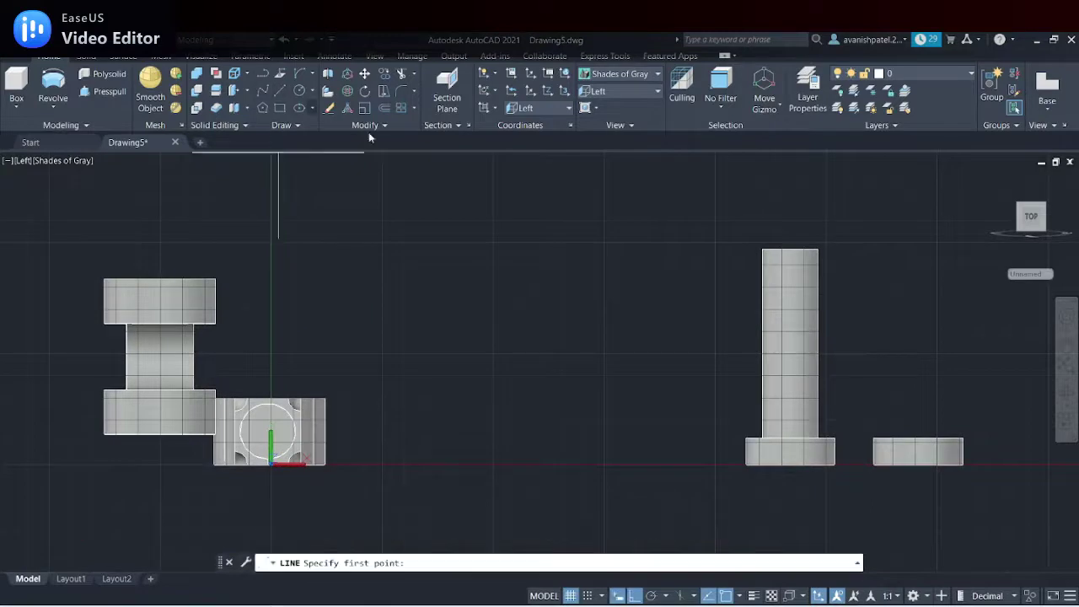
pyautogui.click(790, 250)
pyautogui.write('10')
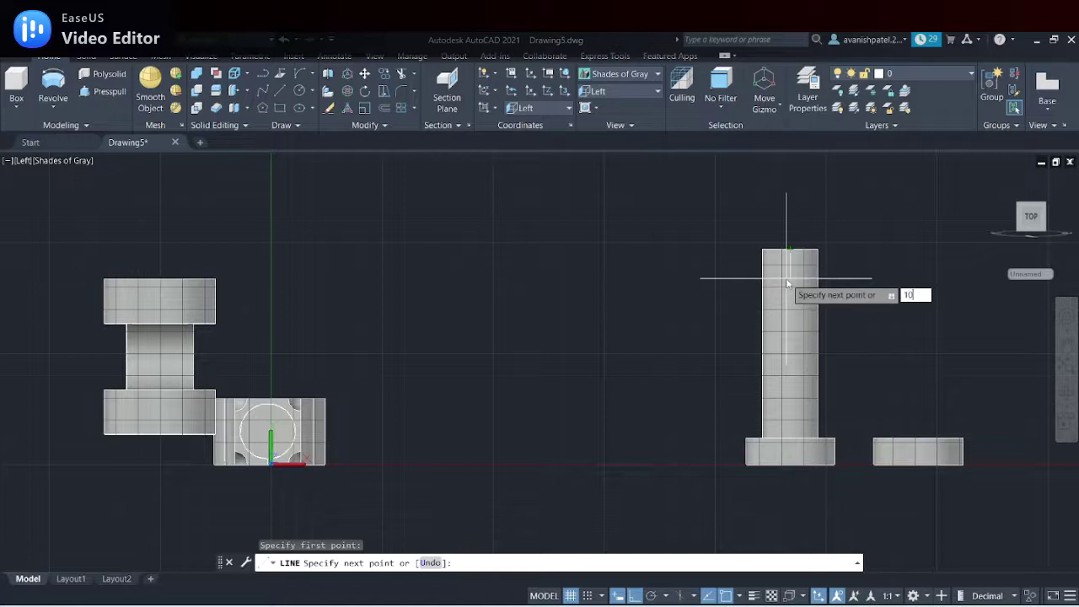
pyautogui.press('Return')
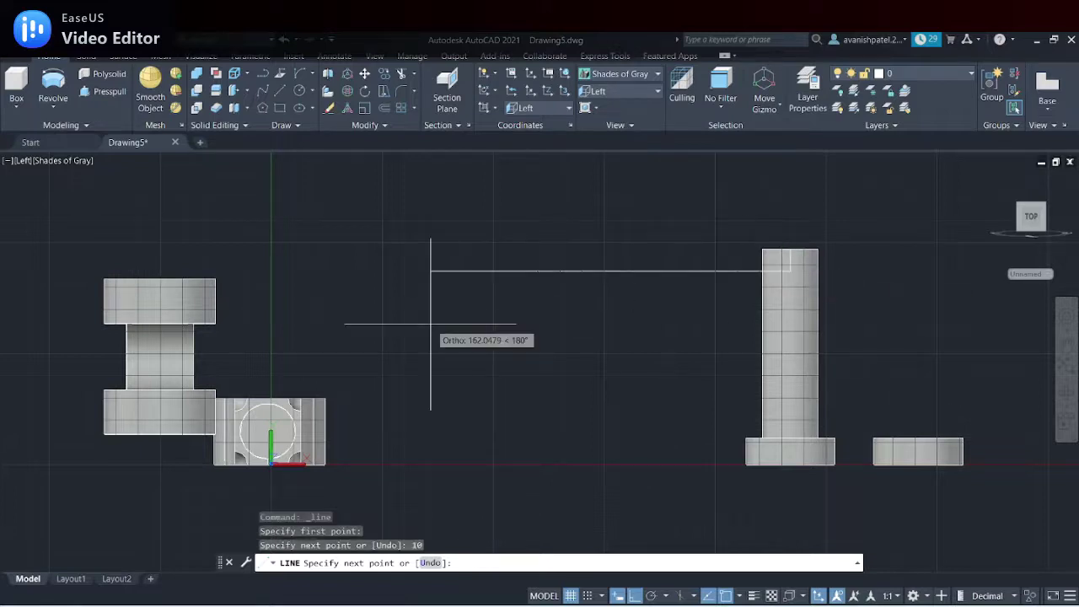
pyautogui.press('Escape')
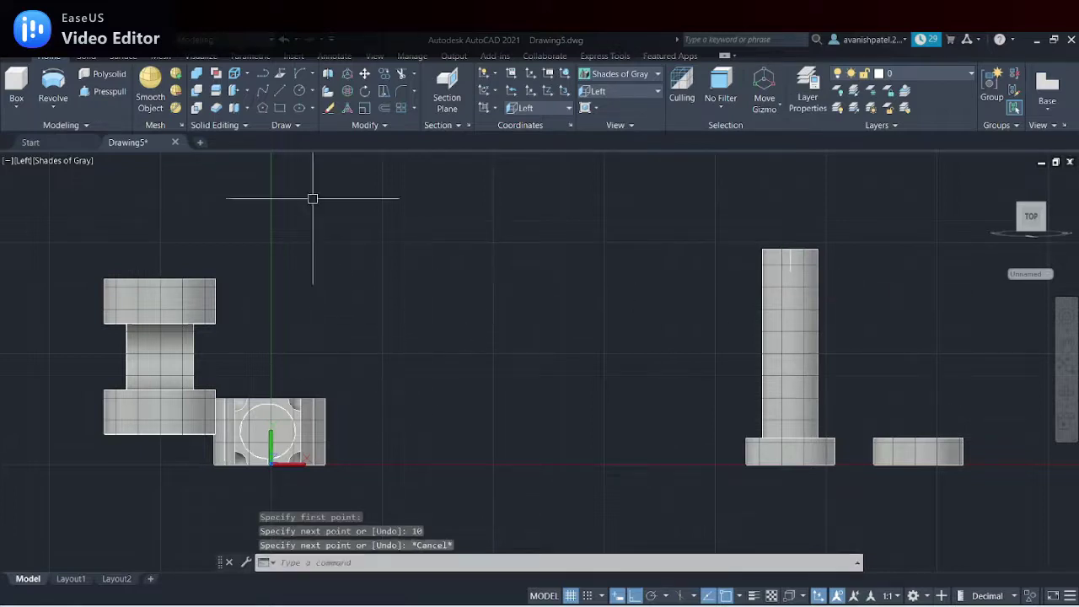
pyautogui.click(299, 90)
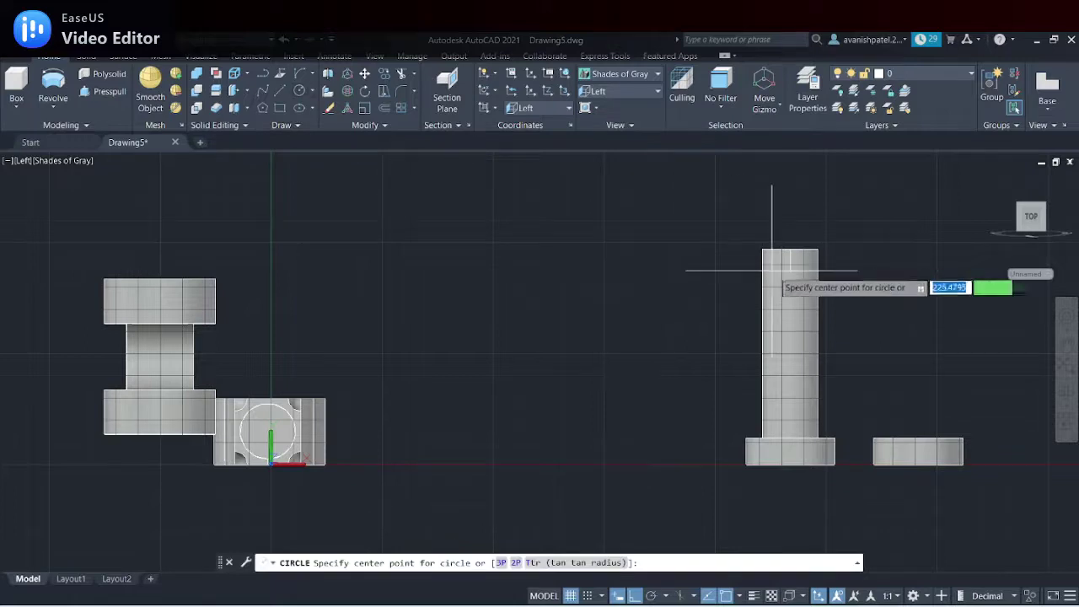
pyautogui.click(790, 250)
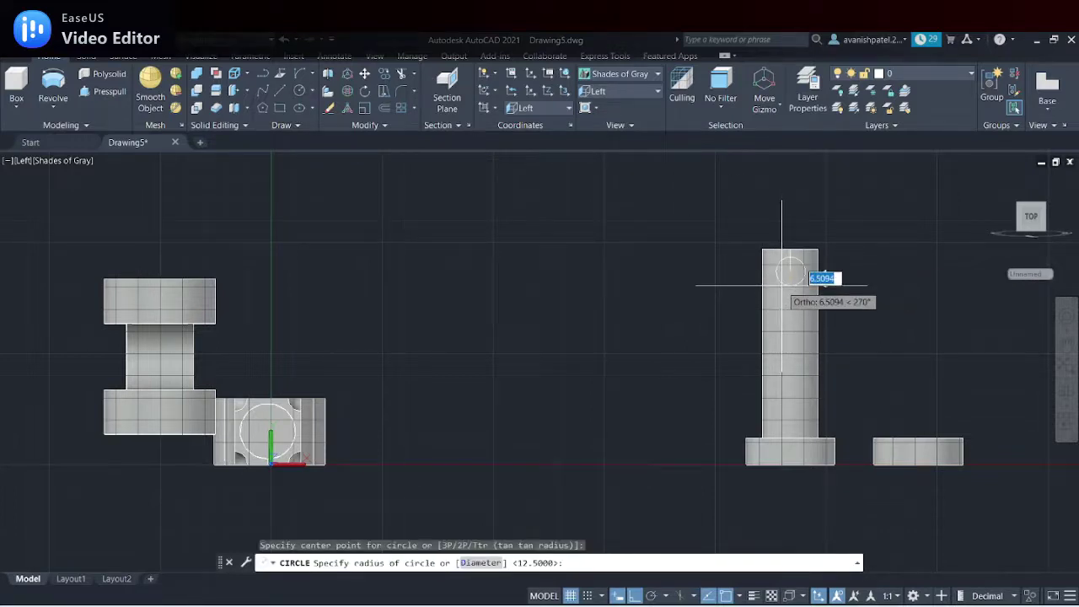
pyautogui.press('Return')
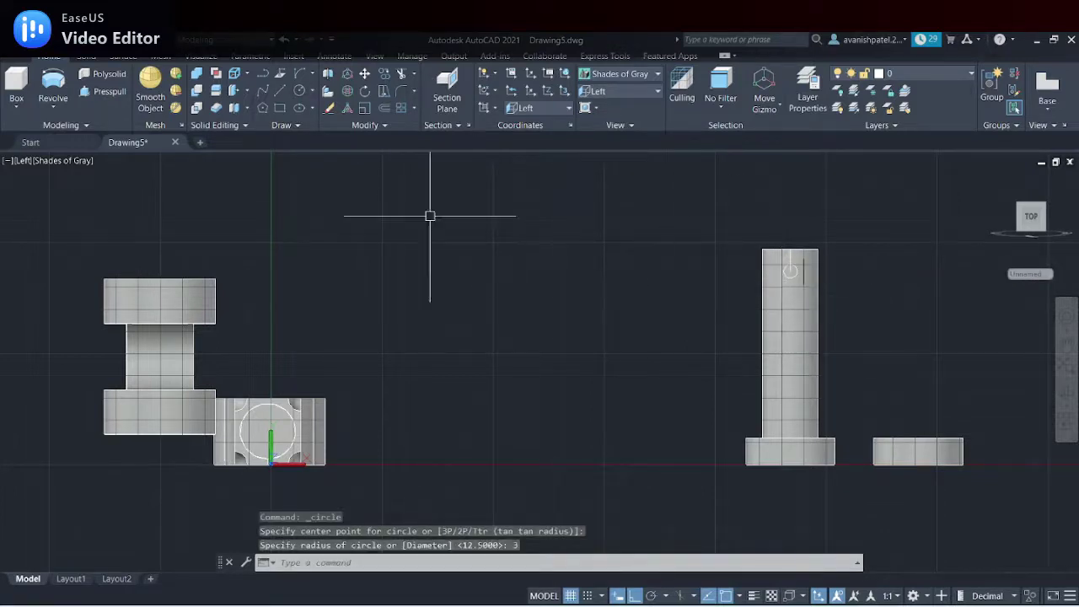
# Draw a 6-unit guide line and a radius-3 circle on the collar's side face
pyautogui.click(280, 90)
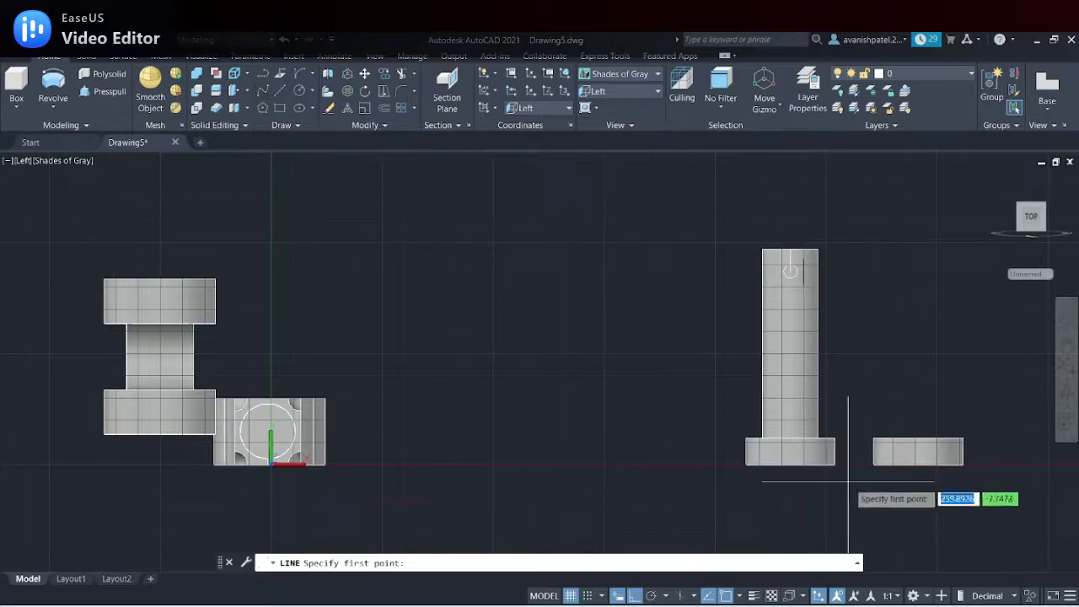
pyautogui.click(918, 440)
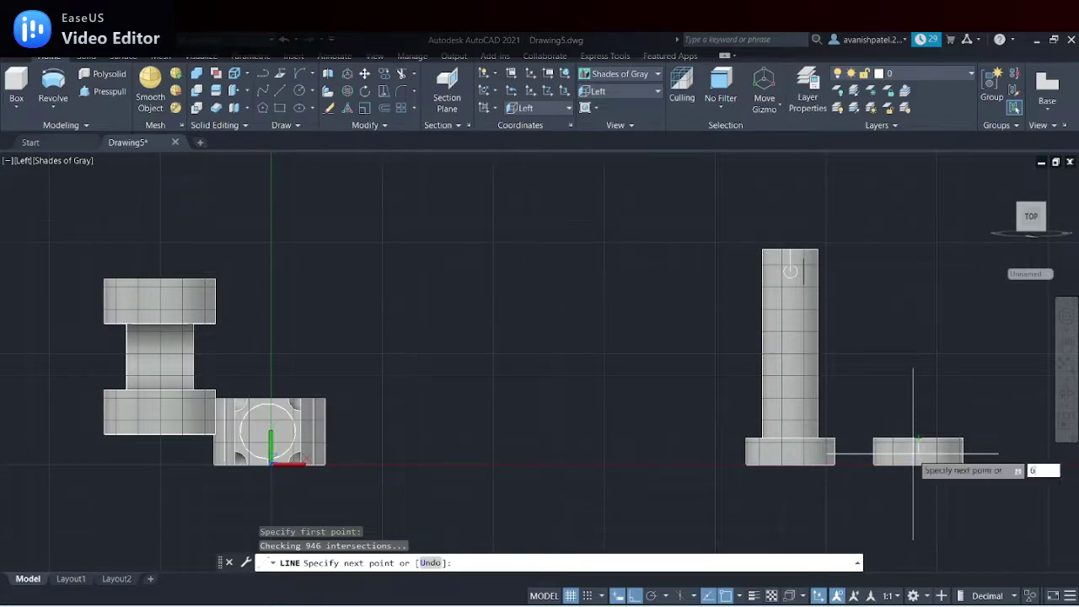
pyautogui.press('Return')
pyautogui.rightClick(913, 455)
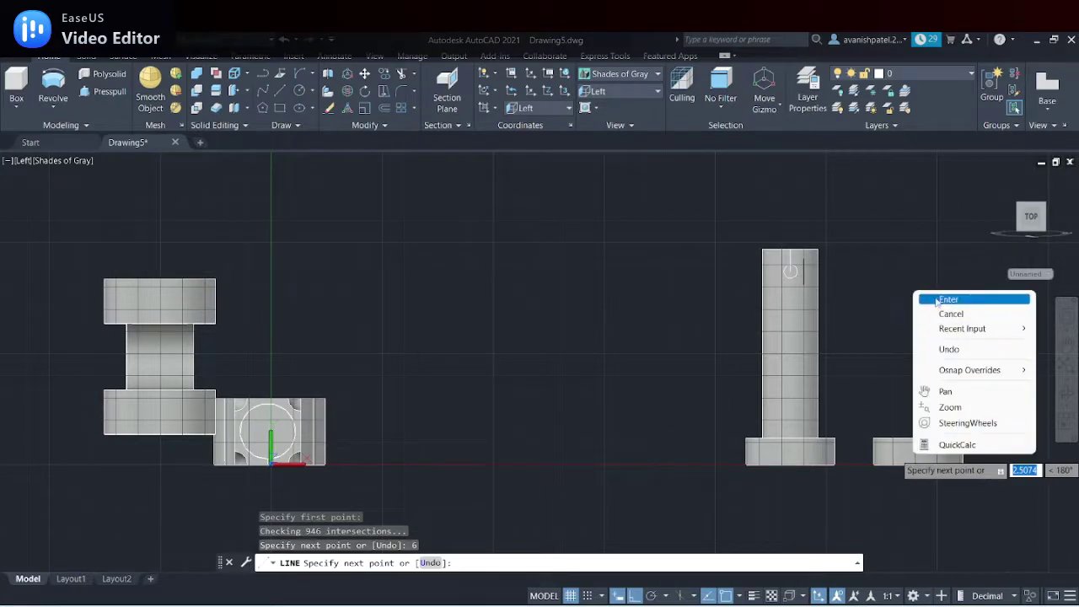
pyautogui.click(924, 299)
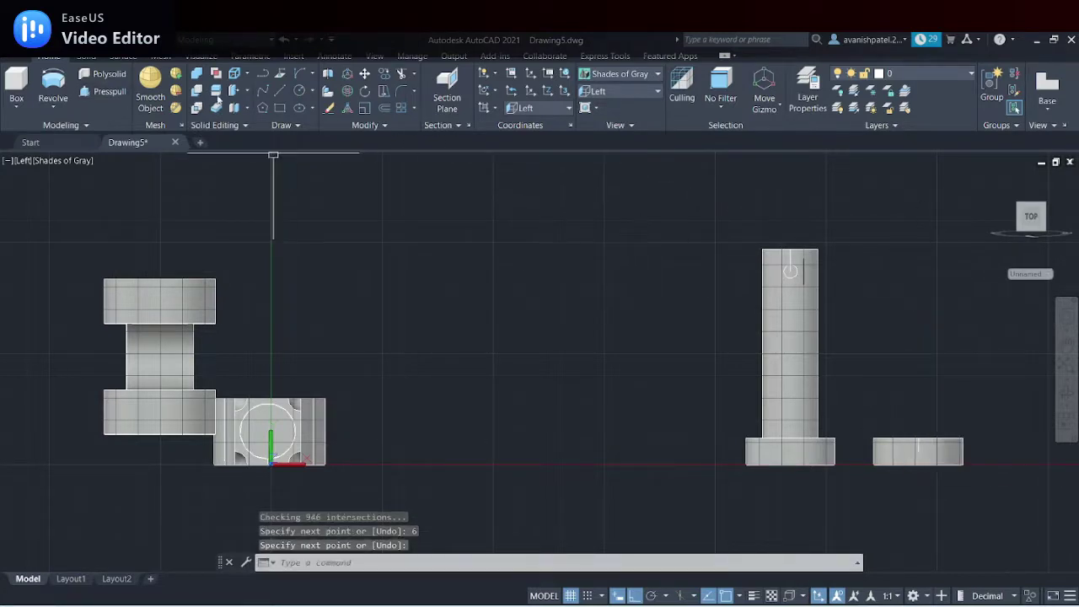
pyautogui.click(300, 90)
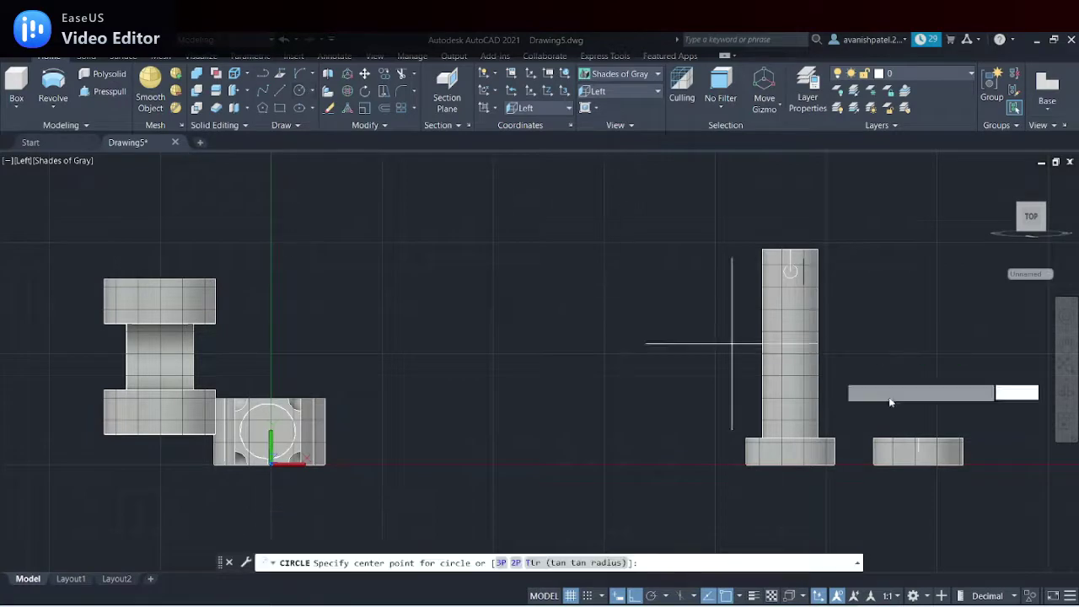
pyautogui.click(918, 452)
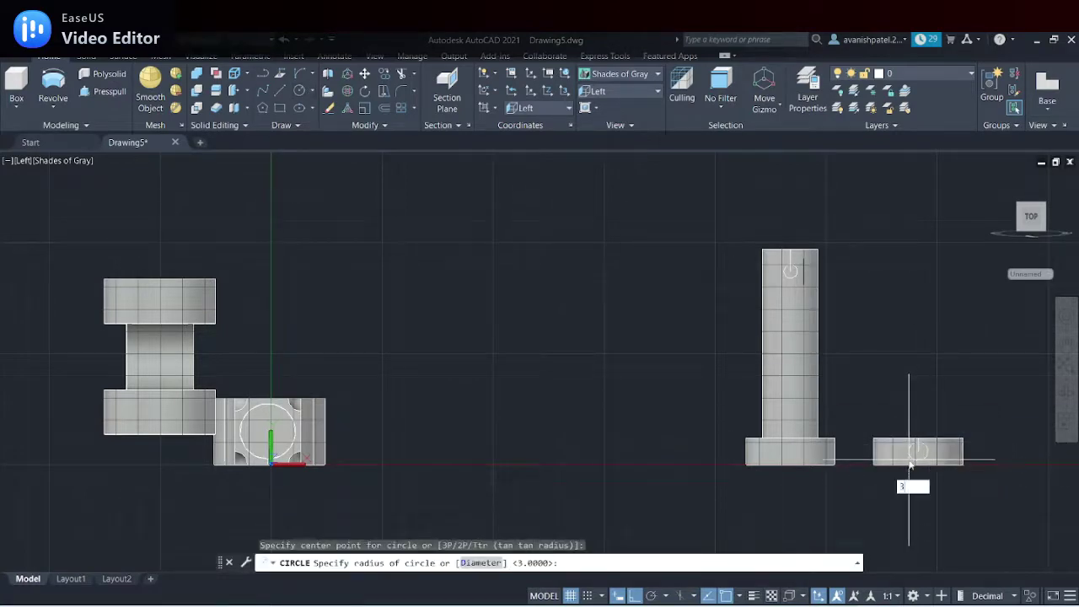
pyautogui.press('Return')
pyautogui.click(103, 91)
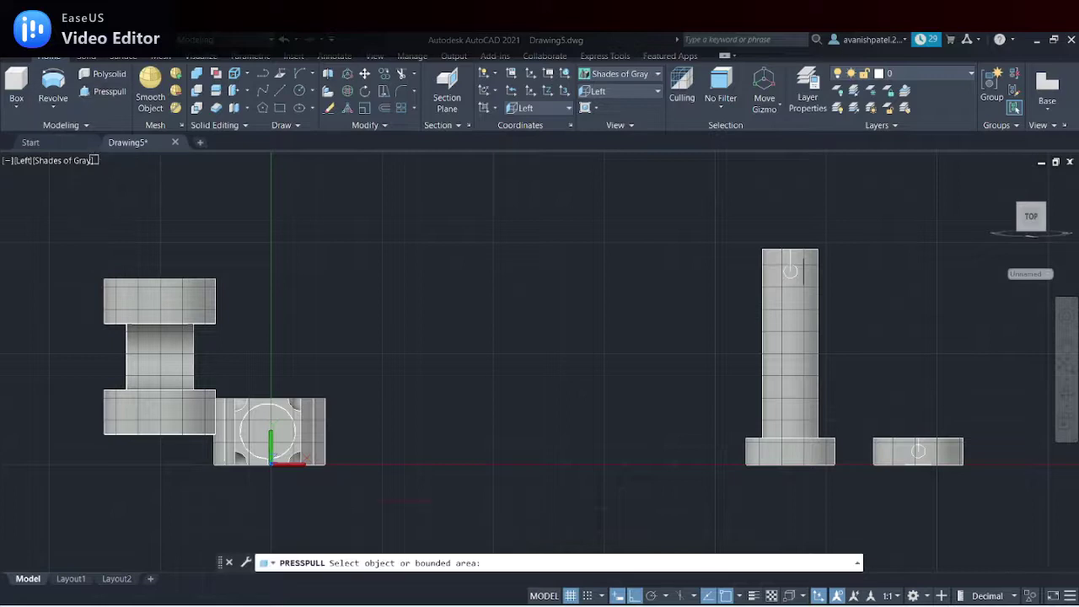
pyautogui.click(790, 268)
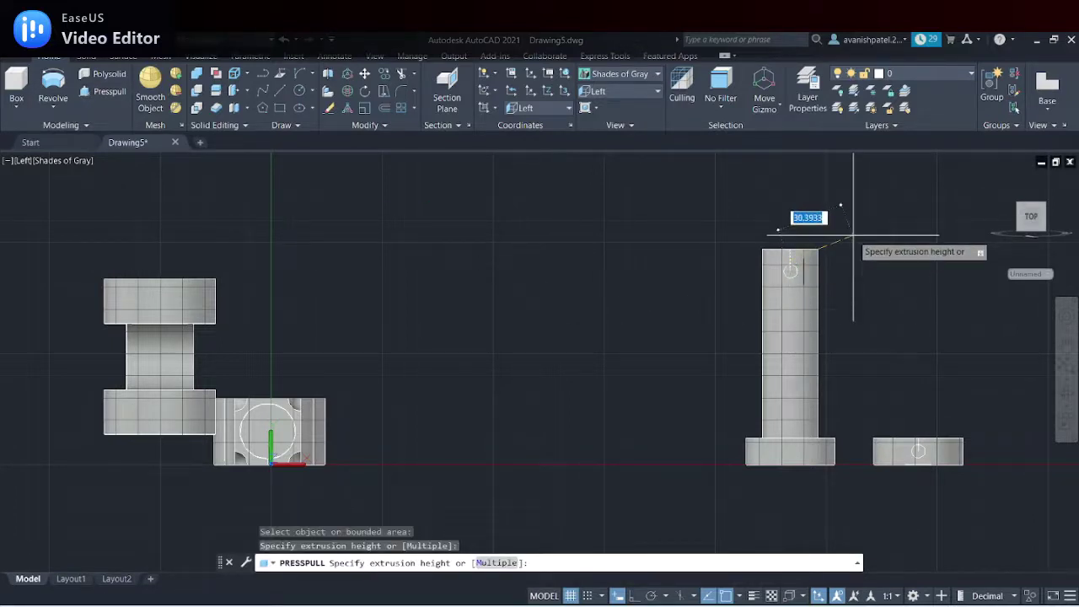
pyautogui.press('Escape')
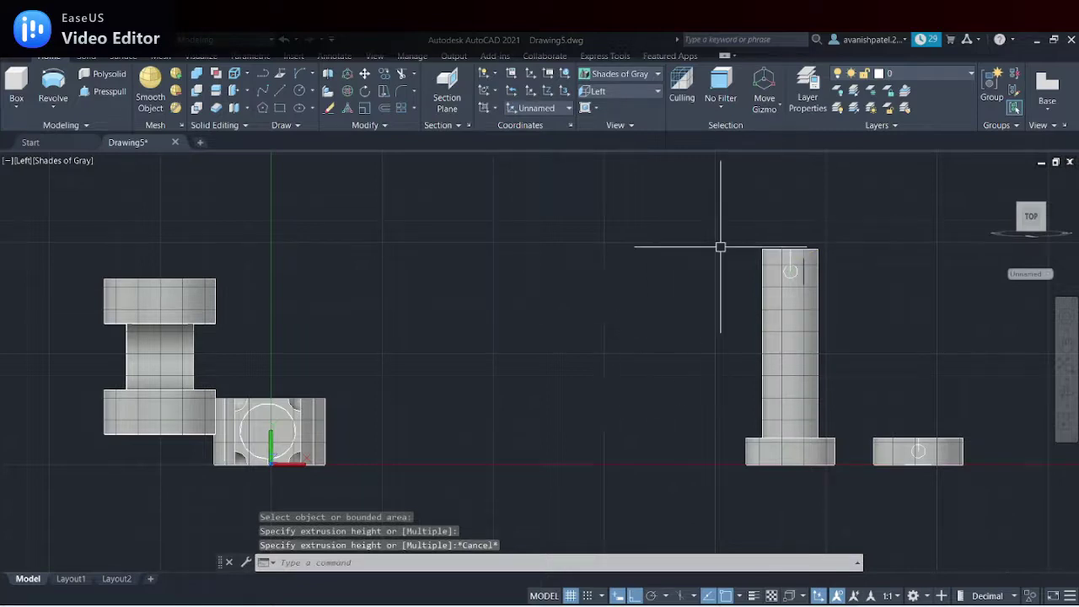
pyautogui.click(641, 90)
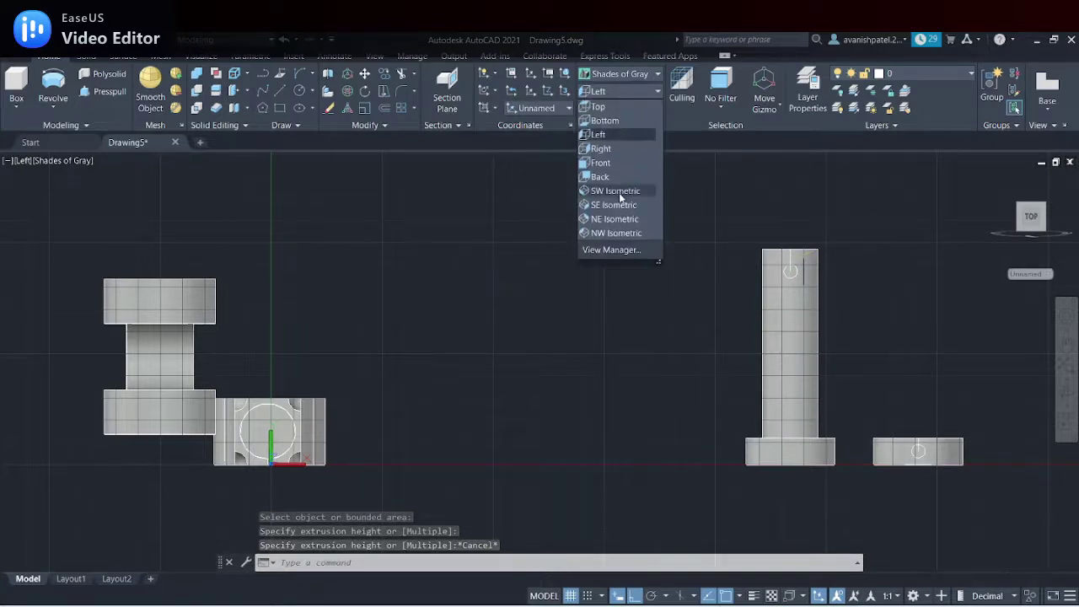
# Switch to SW Isometric and press-pull the small pin circle right through the shaft
pyautogui.click(616, 191)
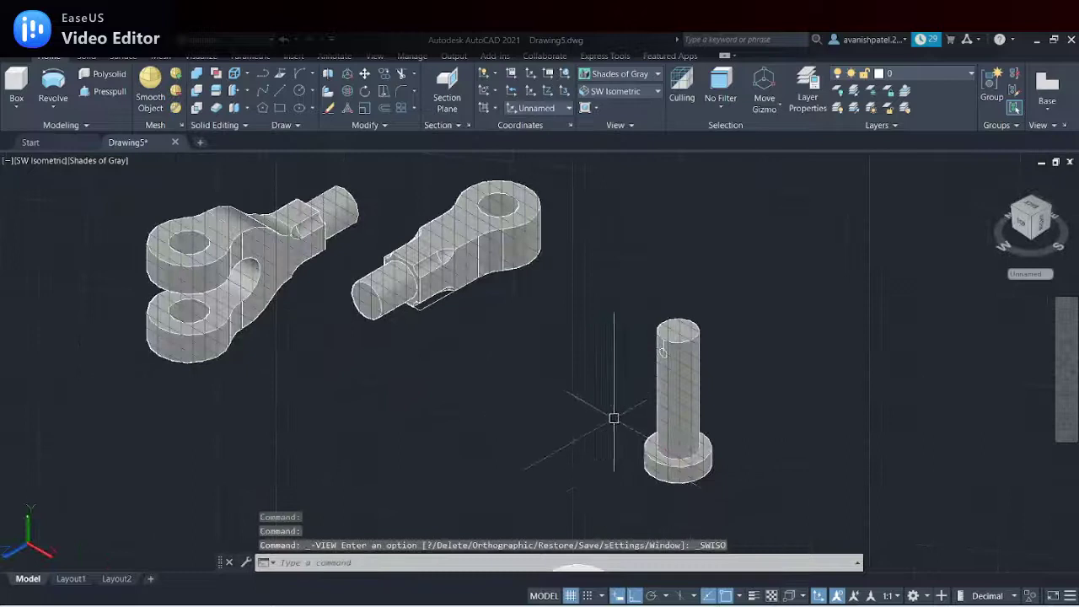
pyautogui.scroll(2, 614, 417)
pyautogui.moveTo(665, 390)
pyautogui.mouseDown(button='middle')
pyautogui.moveTo(701, 299)
pyautogui.moveTo(693, 201)
pyautogui.mouseUp(button='middle')
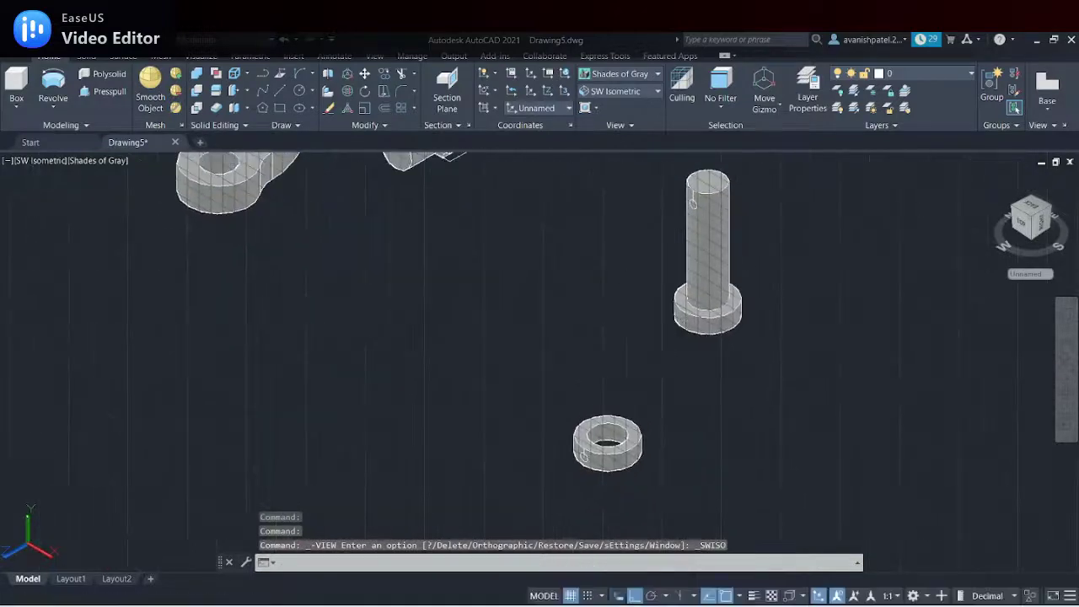
pyautogui.click(105, 92)
pyautogui.scroll(3, 685, 206)
pyautogui.scroll(2, 681, 221)
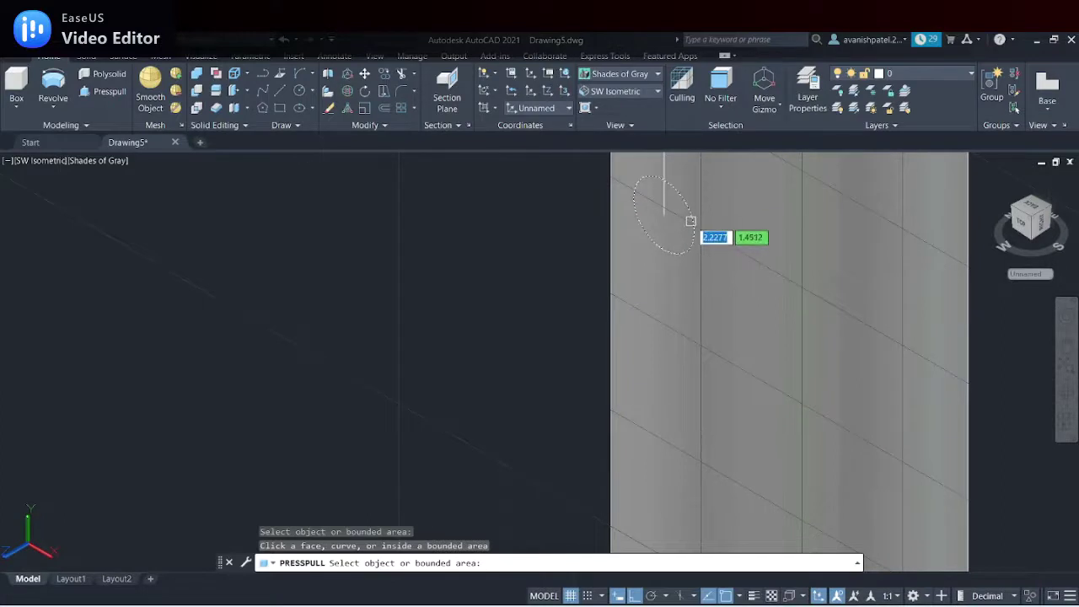
pyautogui.click(691, 221)
pyautogui.scroll(-5, 664, 214)
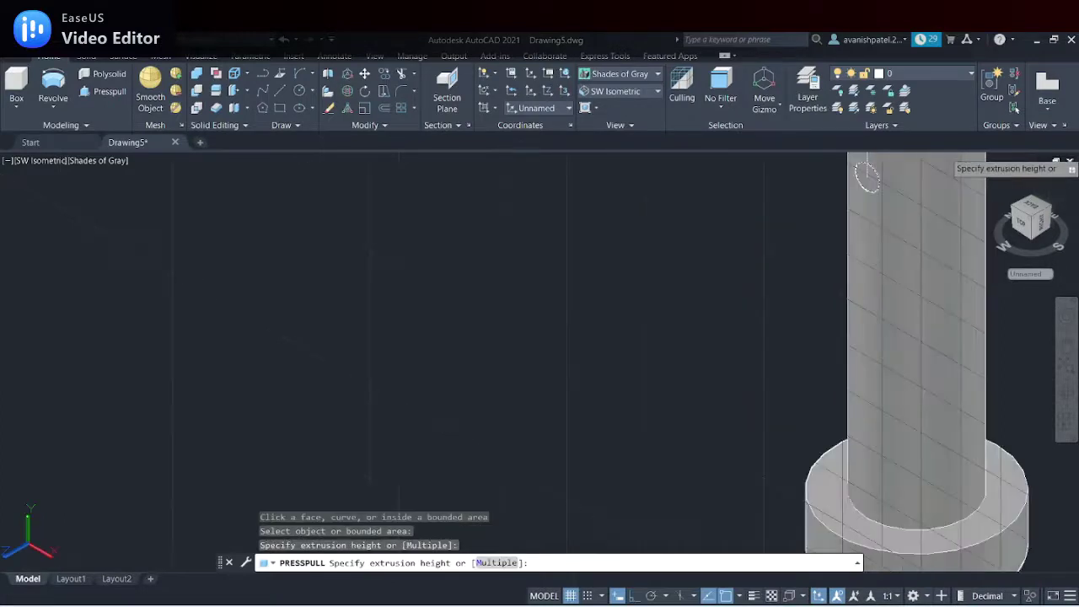
pyautogui.moveTo(993, 127); pyautogui.dragTo(766, 294, button='middle')
pyautogui.click(855, 246)
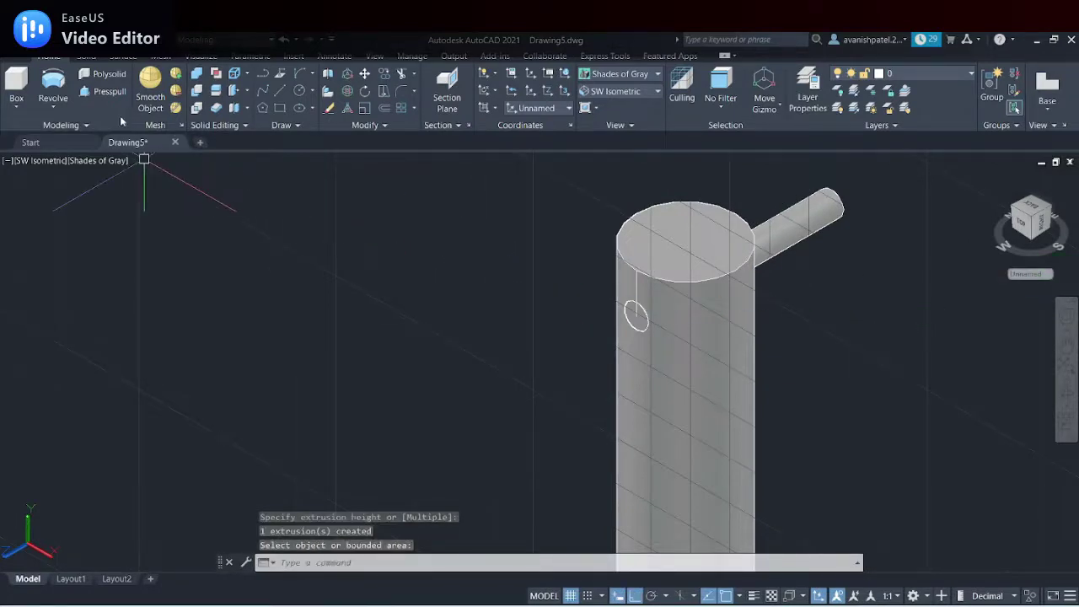
# Subtract the small cylinder from the pin to bore the cross hole
pyautogui.click(198, 93)
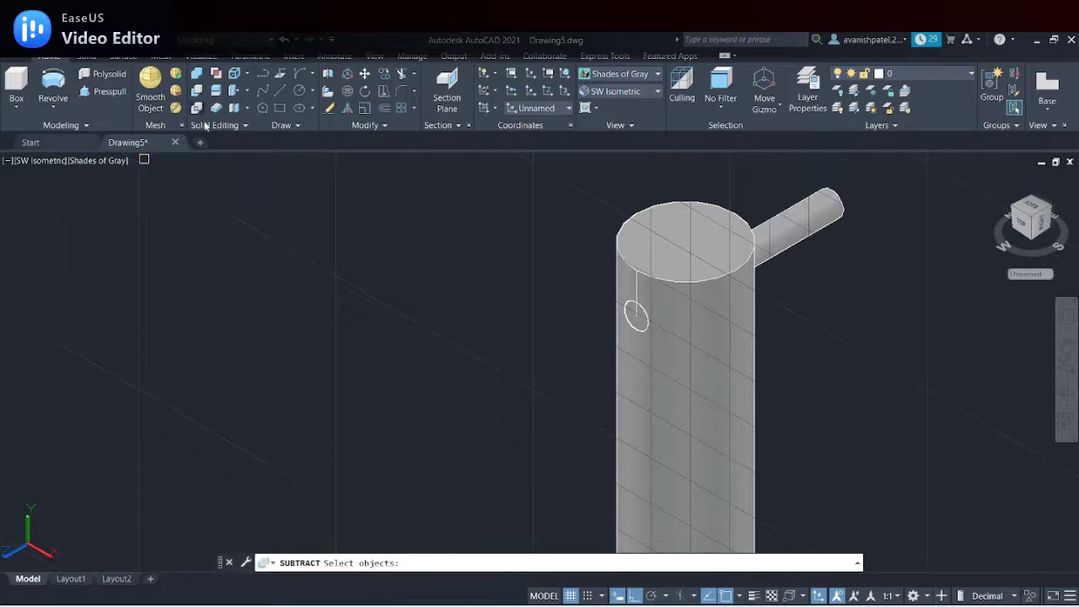
pyautogui.click(693, 329)
pyautogui.press('Return')
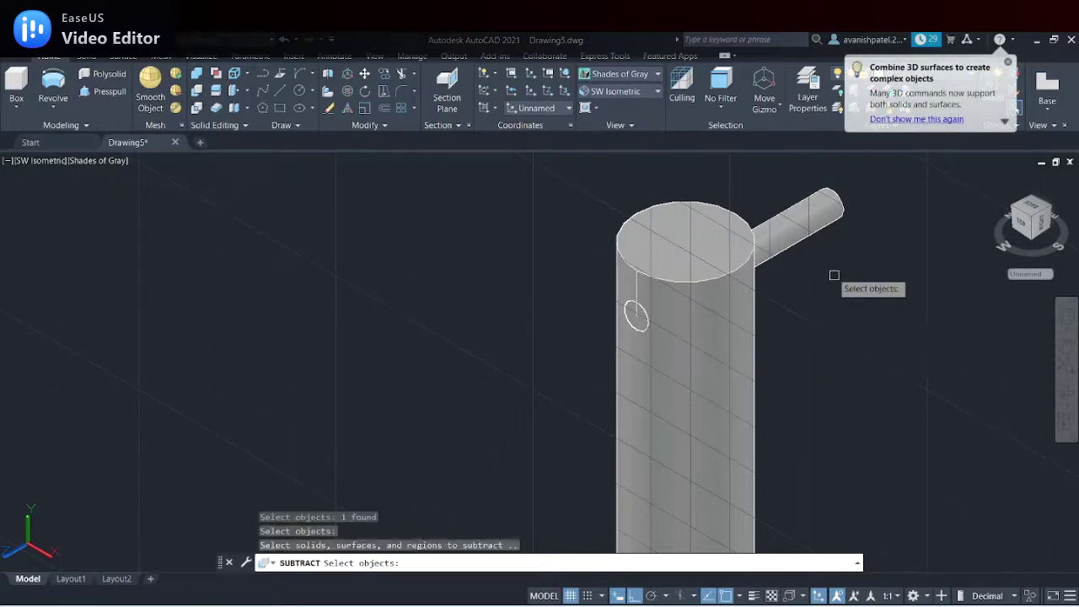
pyautogui.click(809, 231)
pyautogui.press('Return')
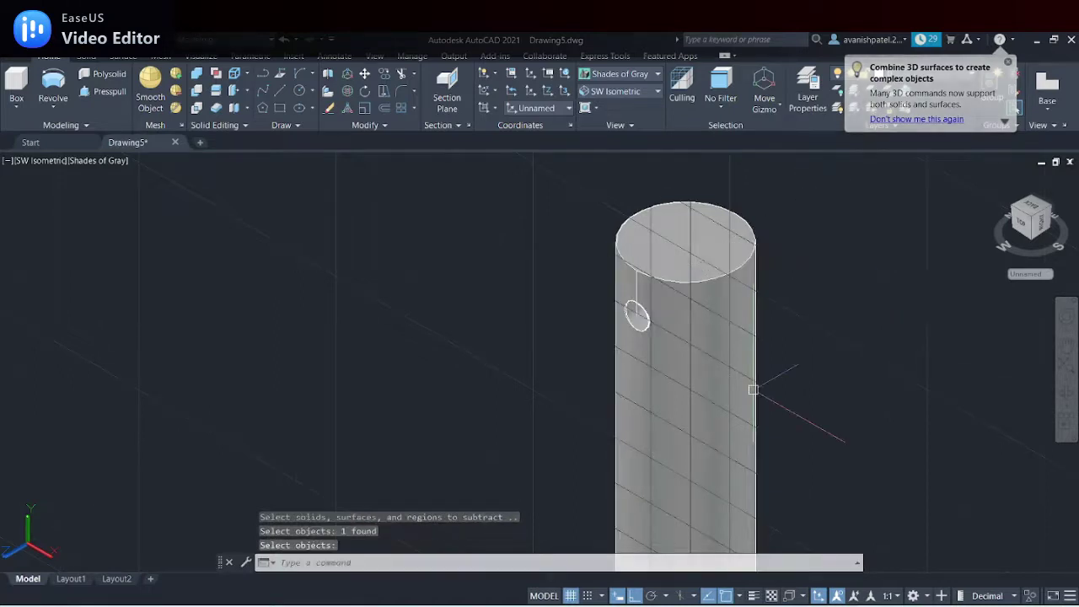
pyautogui.scroll(-5, 754, 384)
pyautogui.scroll(-2, 568, 446)
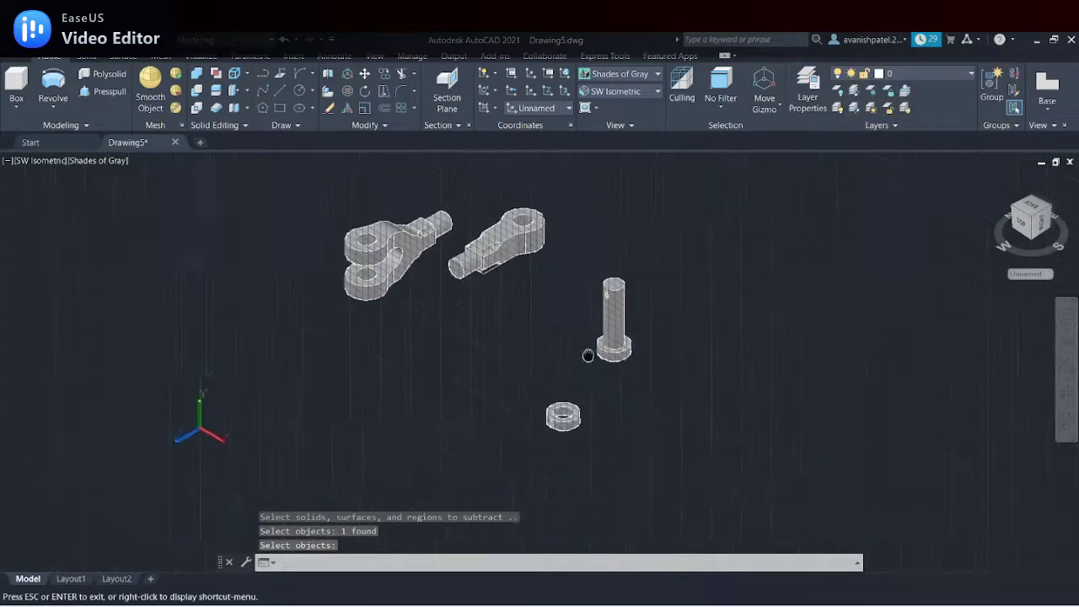
# Press-pull the small circle on the collar's side right through the ring
pyautogui.scroll(2, 573, 455)
pyautogui.scroll(2, 577, 447)
pyautogui.scroll(2, 577, 447)
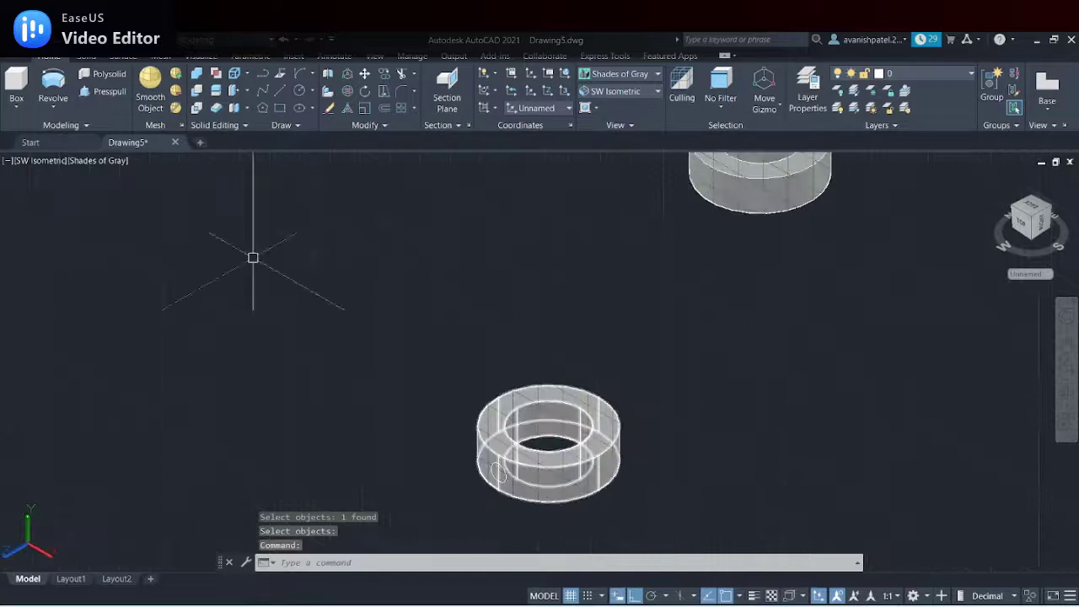
pyautogui.click(110, 91)
pyautogui.scroll(2, 422, 487)
pyautogui.scroll(1, 527, 489)
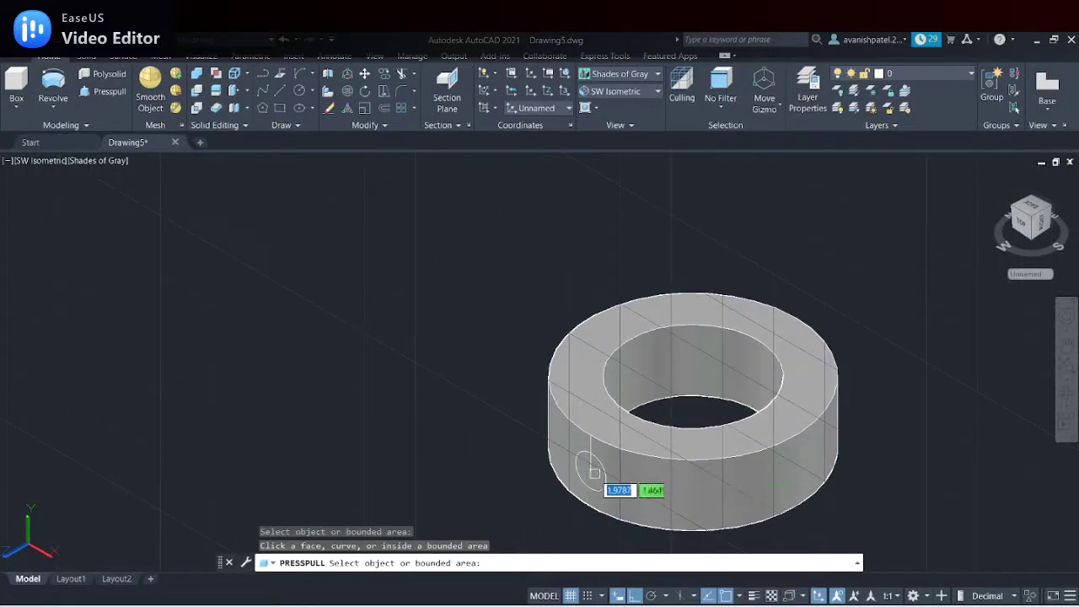
pyautogui.click(591, 478)
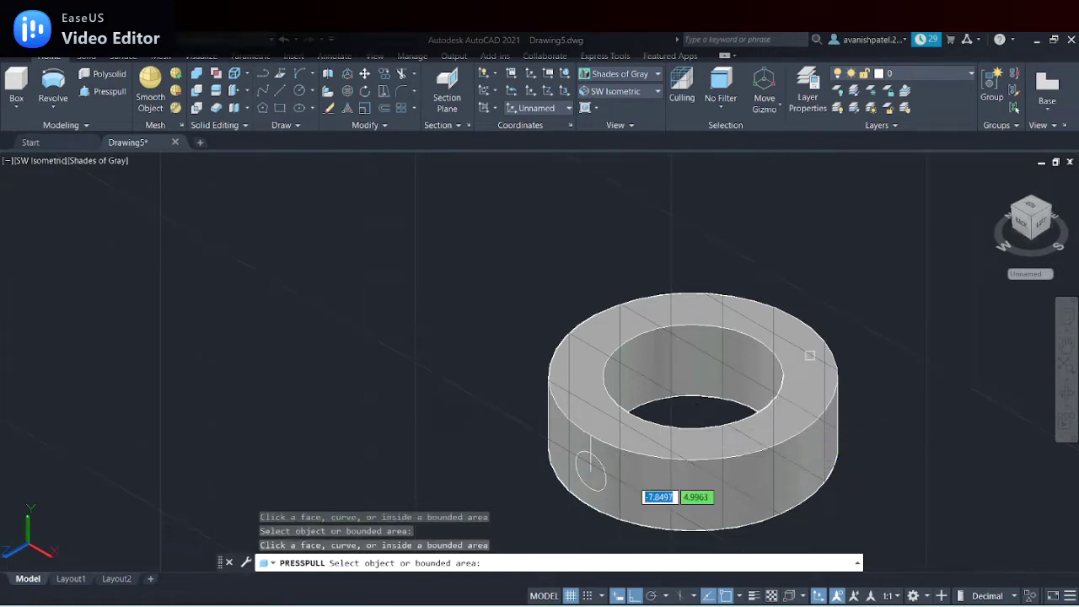
pyautogui.click(602, 476)
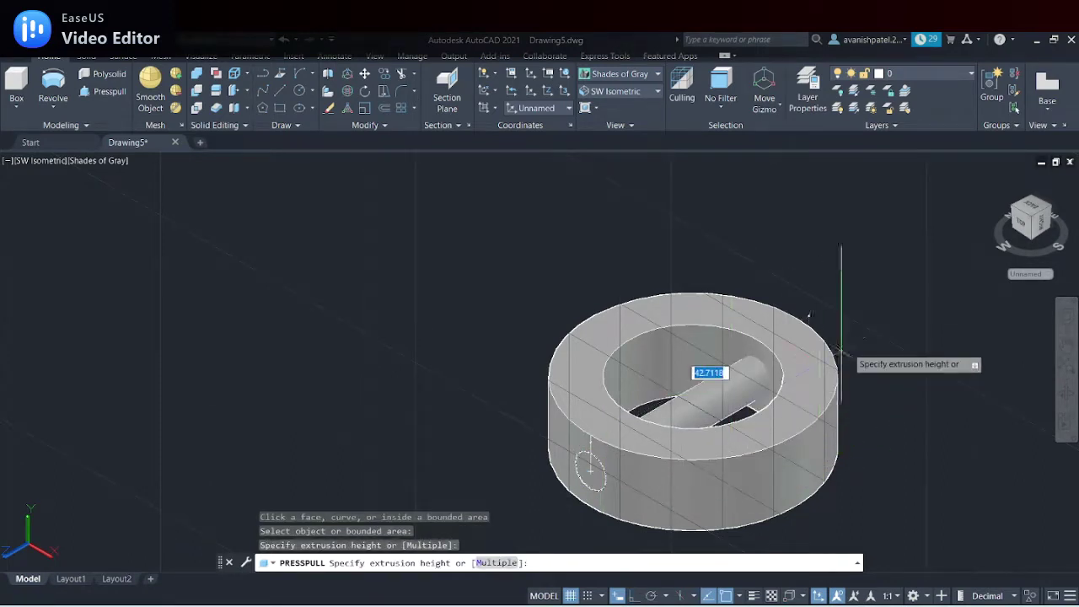
pyautogui.click(905, 300)
pyautogui.press('Return')
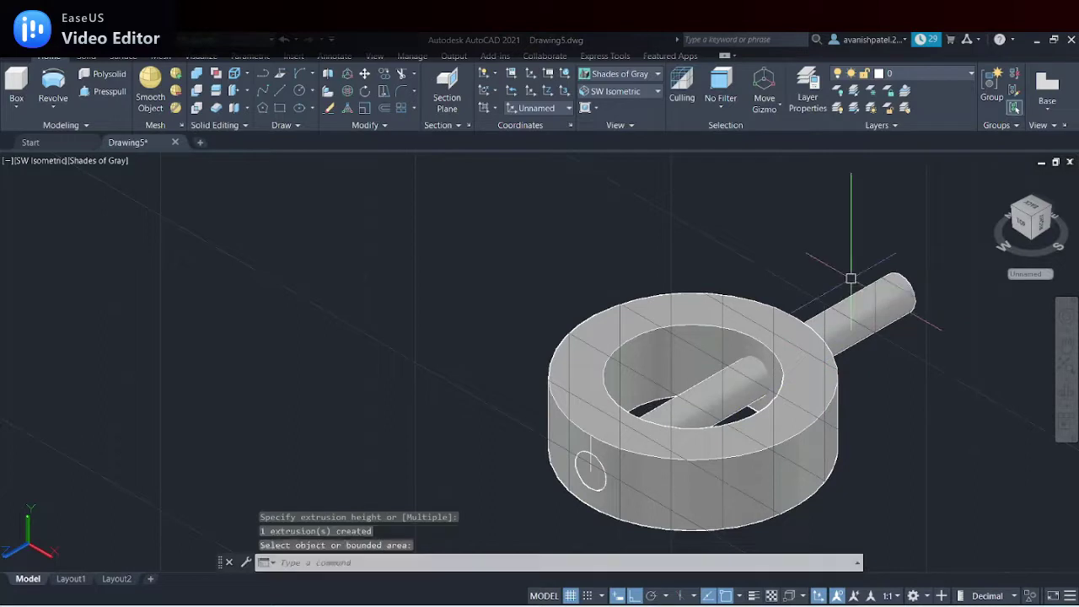
# Subtract the cylinder from the collar and zoom out to show all four solids
pyautogui.click(216, 73)
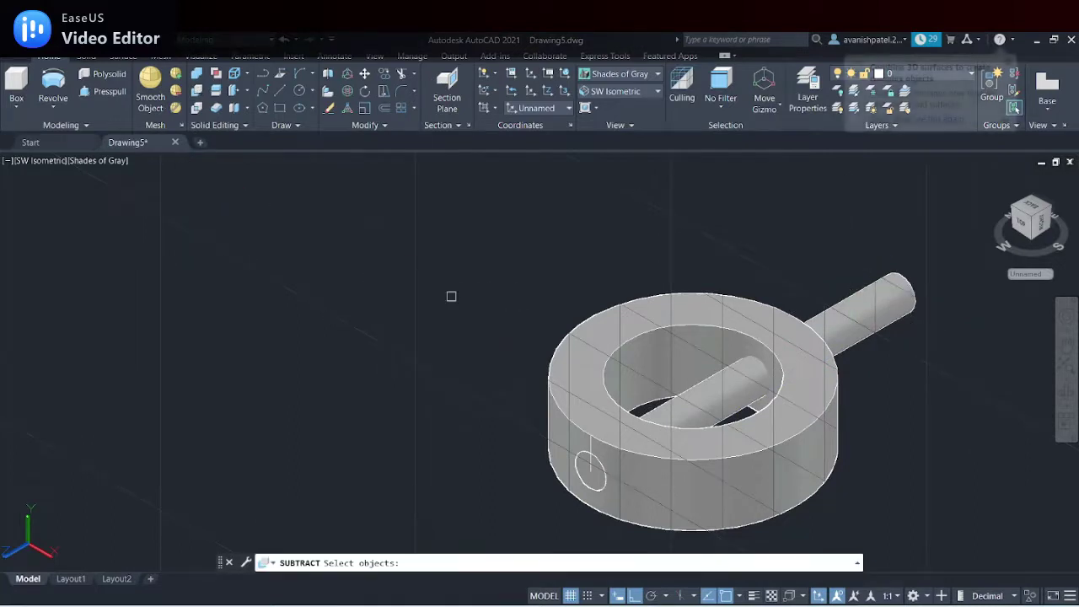
pyautogui.click(549, 385)
pyautogui.press('Return')
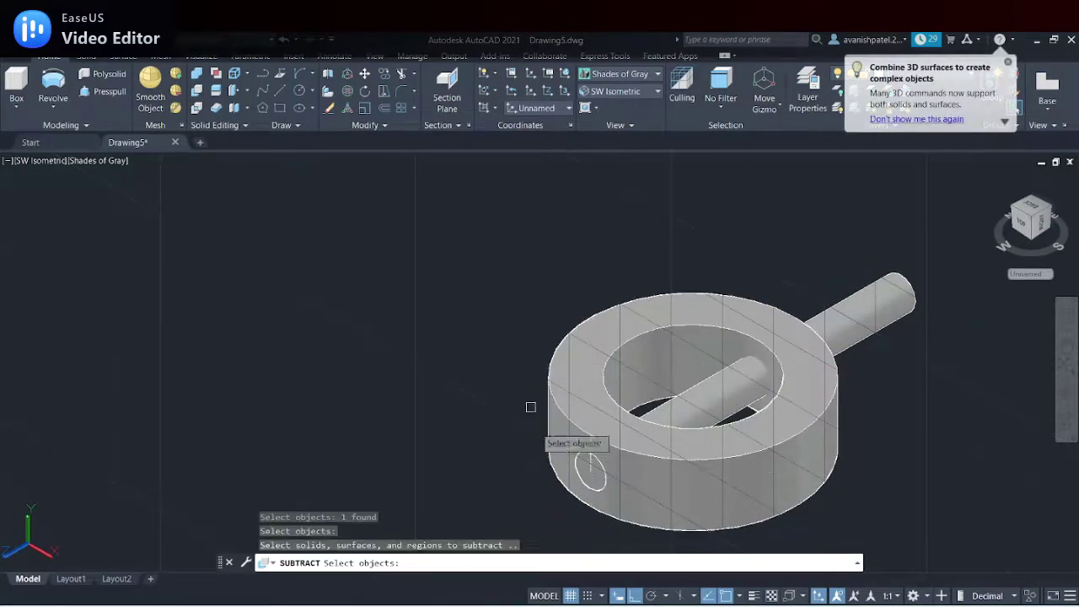
pyautogui.click(600, 484)
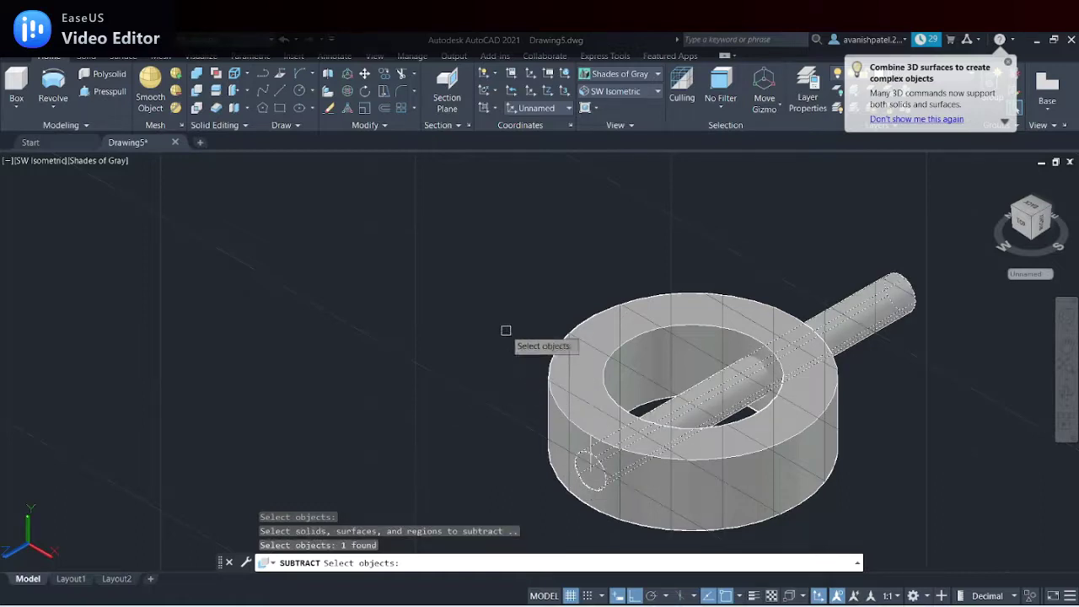
pyautogui.press('Return')
pyautogui.scroll(-3, 548, 321)
pyautogui.scroll(-3, 590, 309)
pyautogui.scroll(-2, 607, 270)
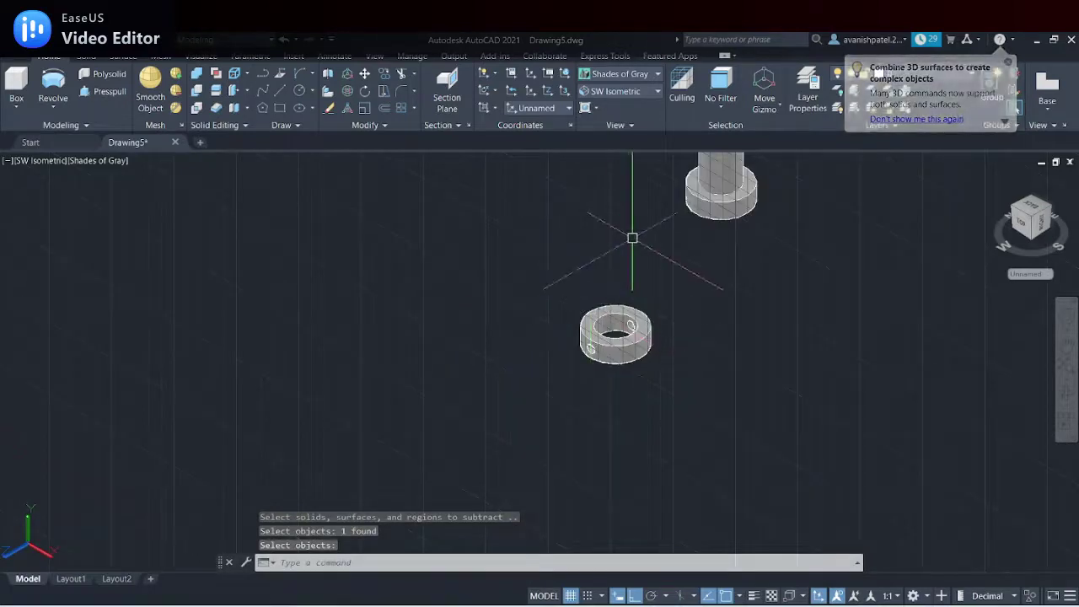
pyautogui.scroll(-2, 640, 220)
pyautogui.scroll(-2, 646, 258)
pyautogui.scroll(-1, 657, 295)
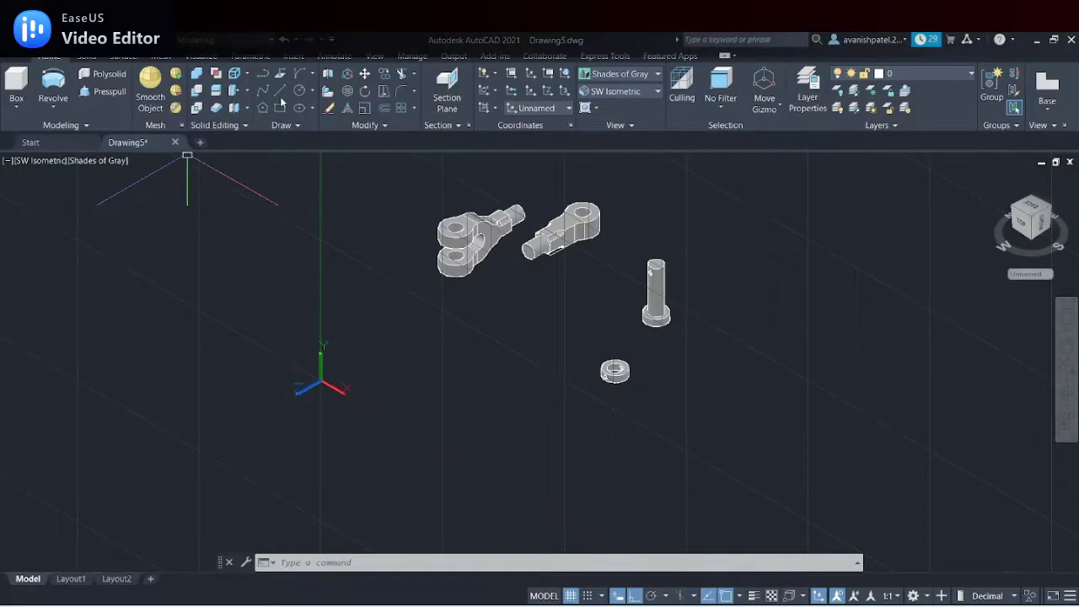
# Draw a 45-unit line with a 3.5-unit segment below the parts
pyautogui.click(283, 91)
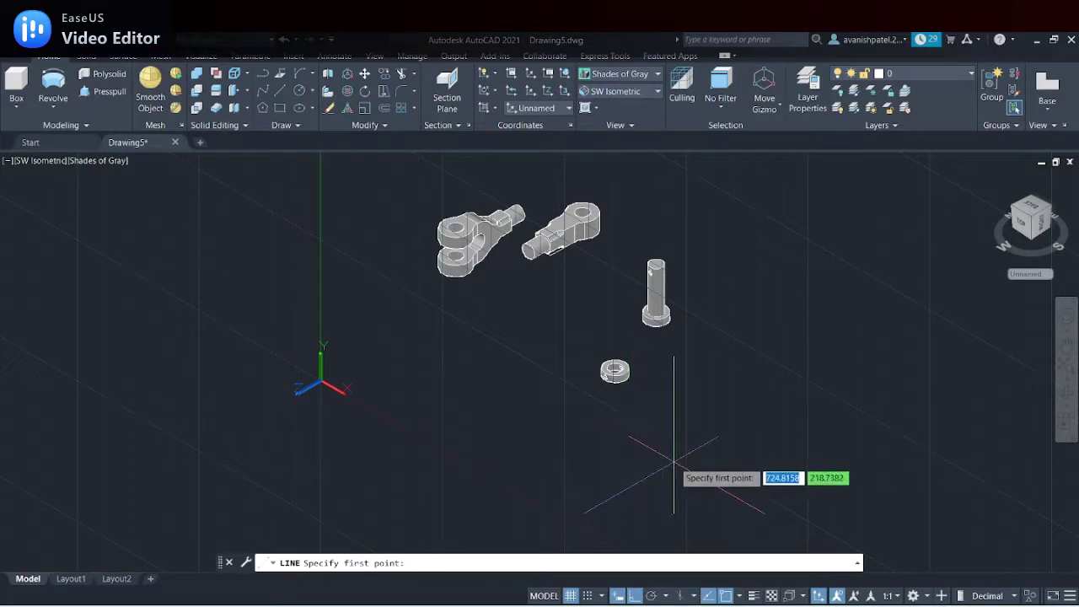
pyautogui.click(681, 490)
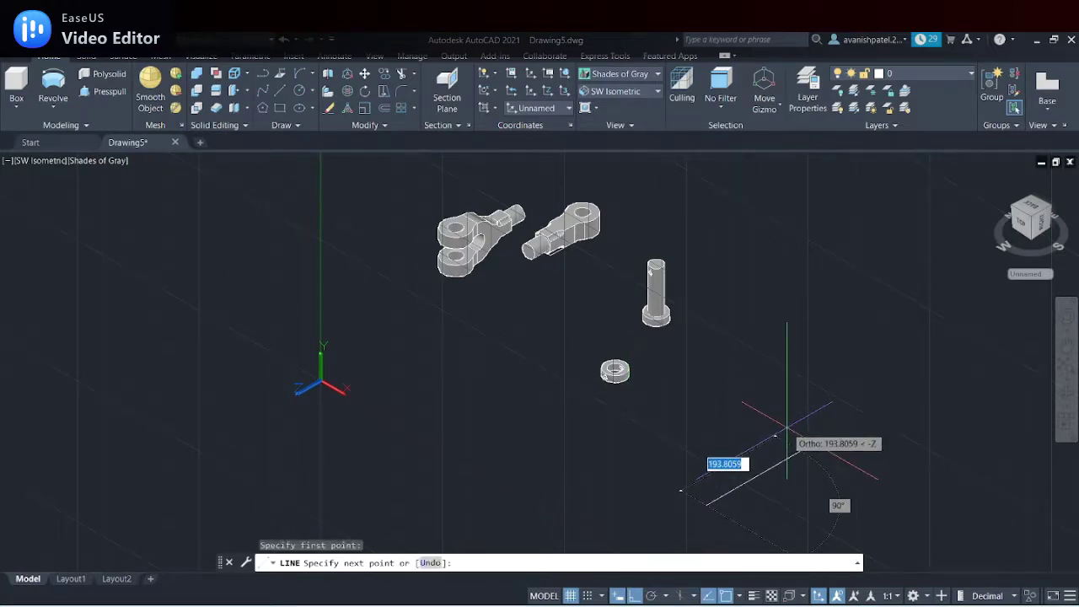
pyautogui.write('45')
pyautogui.press('Return')
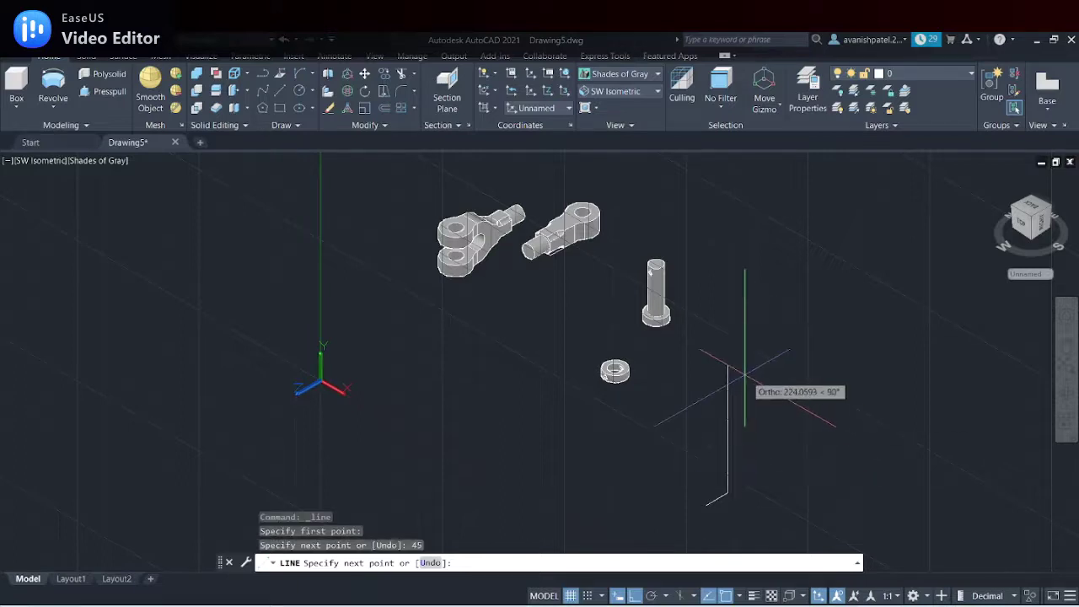
pyautogui.scroll(5, 715, 487)
pyautogui.moveTo(715, 487); pyautogui.dragTo(754, 355, button='middle')
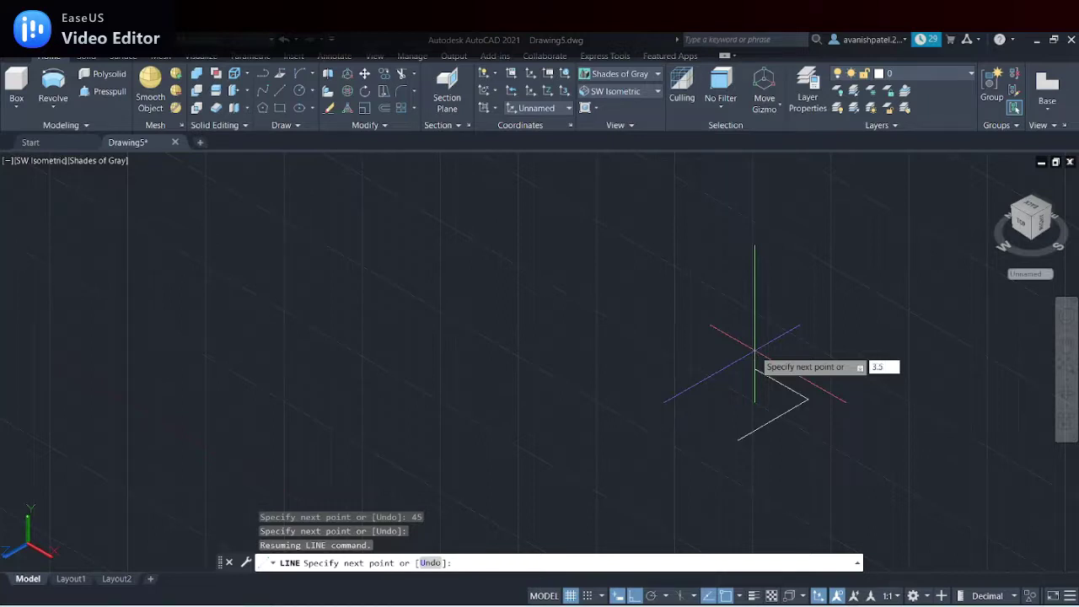
pyautogui.press('Return')
pyautogui.rightClick(754, 354)
pyautogui.click(776, 359)
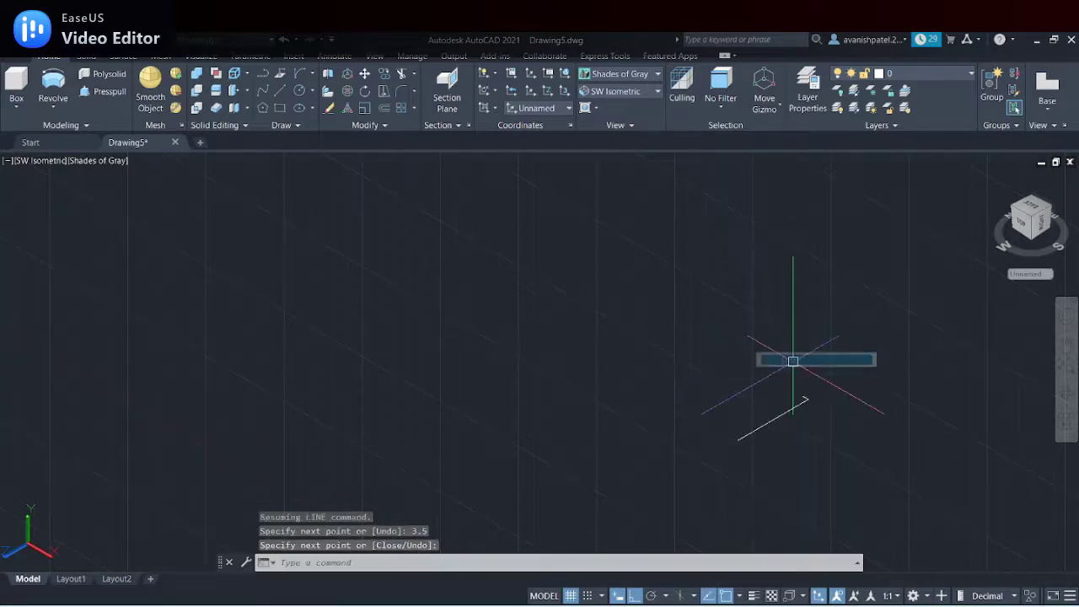
# Add a 2.5-unit line and close the last corner of the thin outline
pyautogui.click(279, 91)
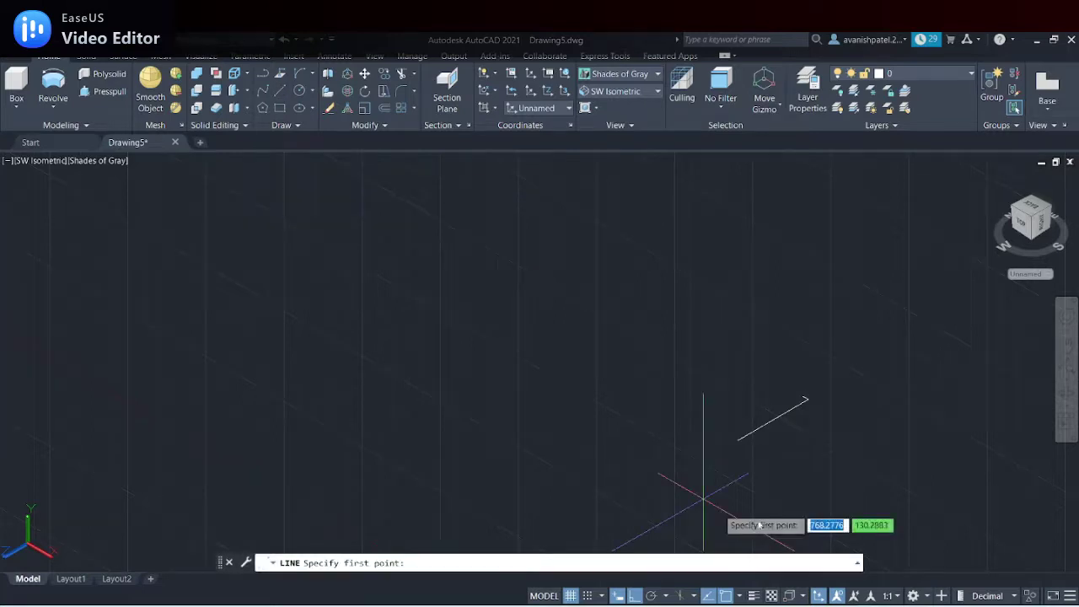
pyautogui.click(738, 438)
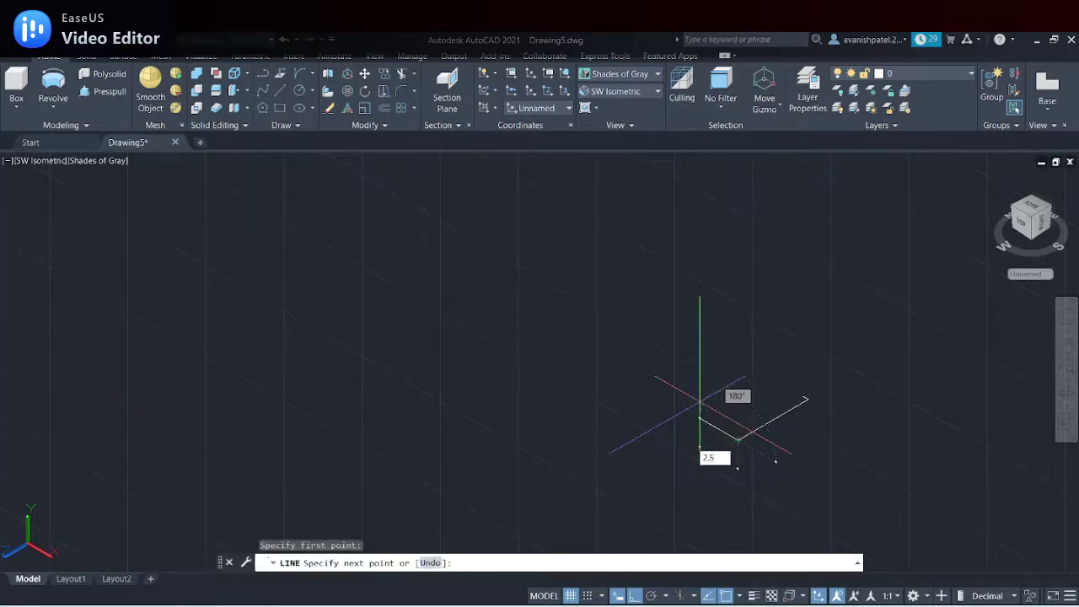
pyautogui.press('Return')
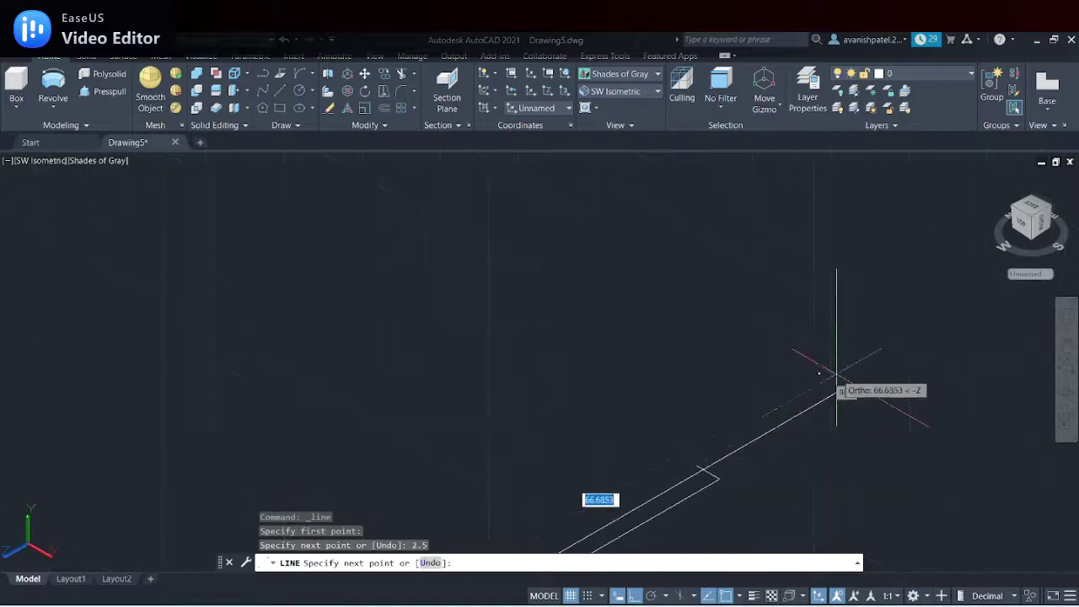
pyautogui.click(696, 464)
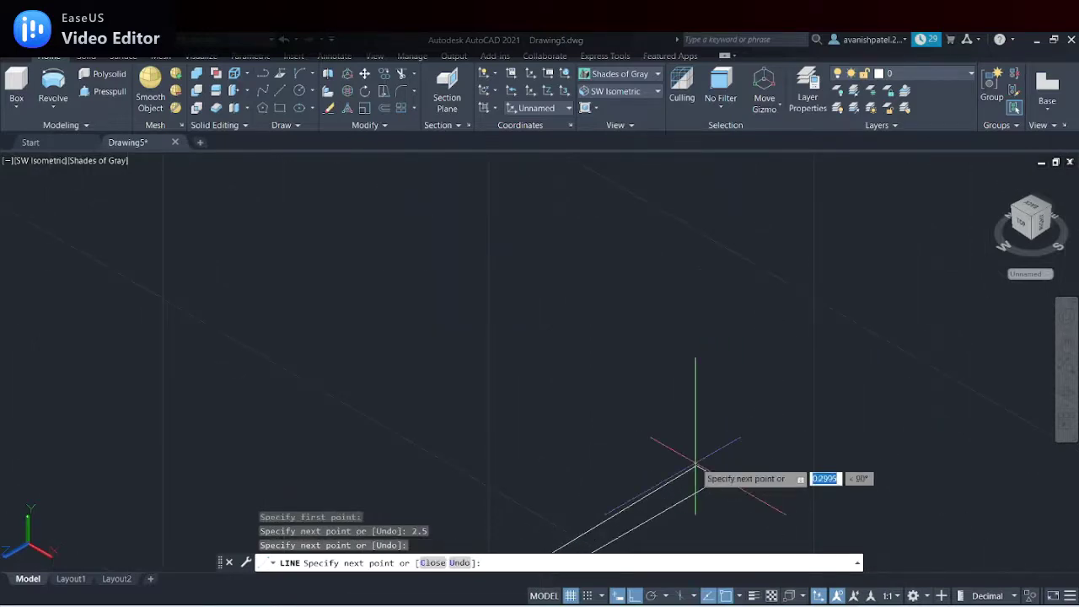
pyautogui.rightClick(696, 464)
pyautogui.click(730, 292)
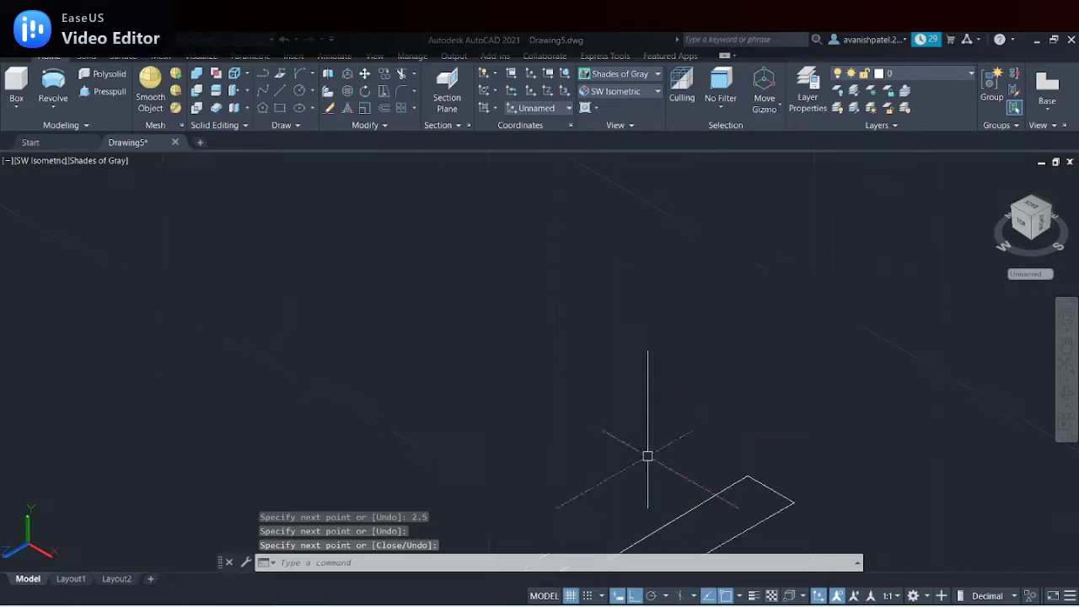
pyautogui.scroll(-2, 658, 450)
pyautogui.scroll(-2, 658, 450)
# Join the four outline lines into one polyline with J
pyautogui.click(704, 327)
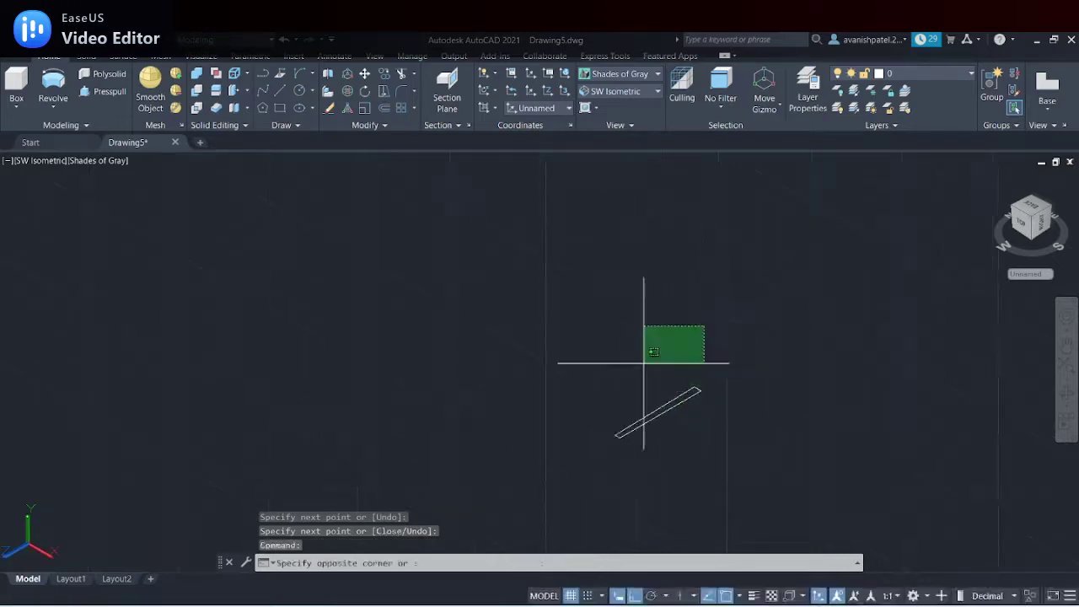
pyautogui.moveTo(645, 363); pyautogui.dragTo(739, 433)
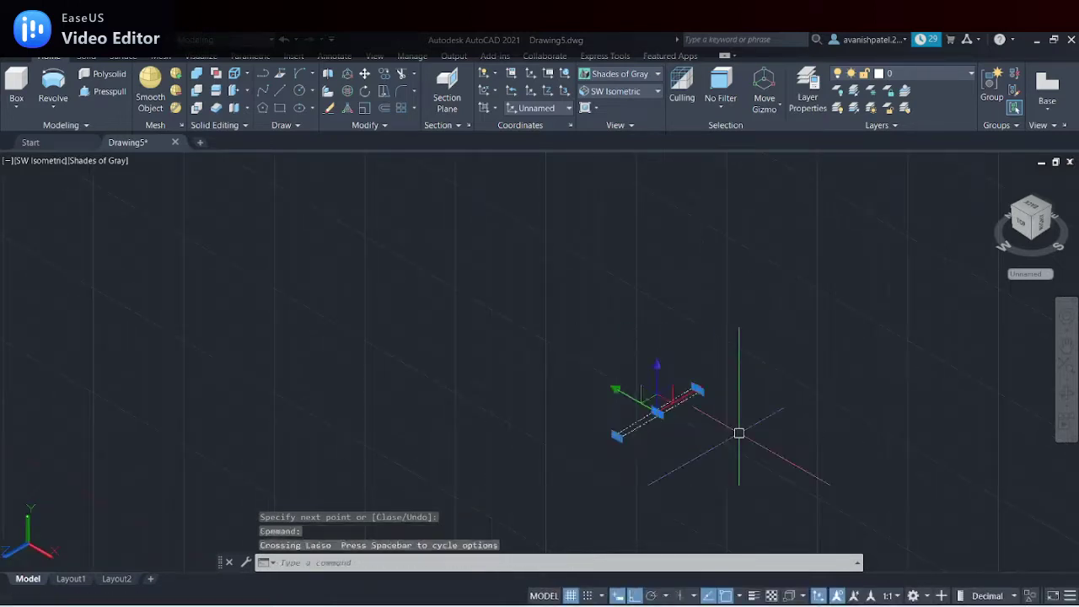
pyautogui.write('j')
pyautogui.press('Return')
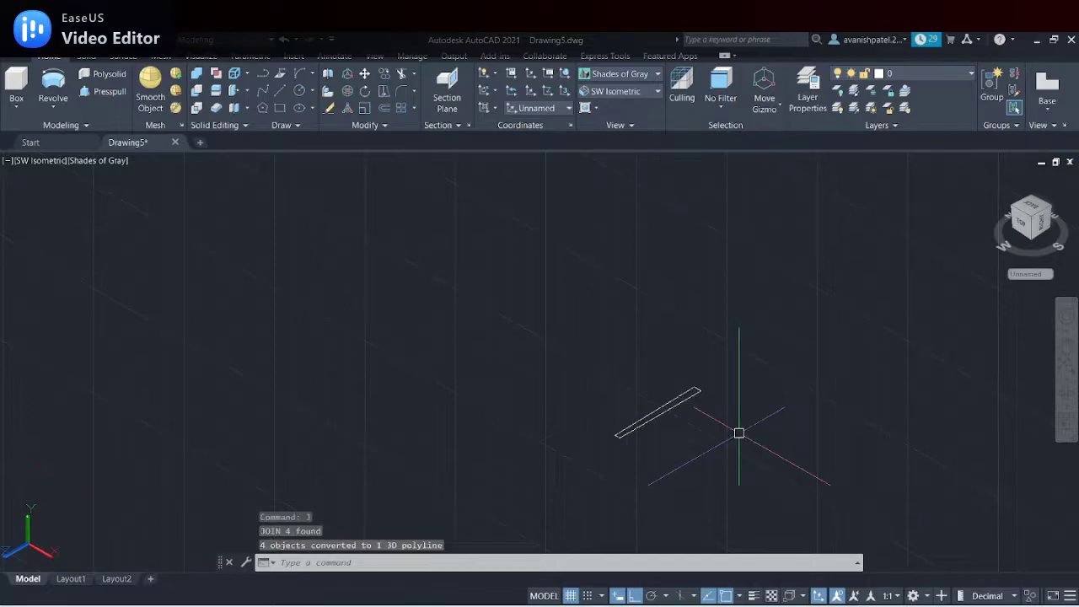
# Revolve the joined outline 360° about its long edge into the taper pin
pyautogui.click(55, 88)
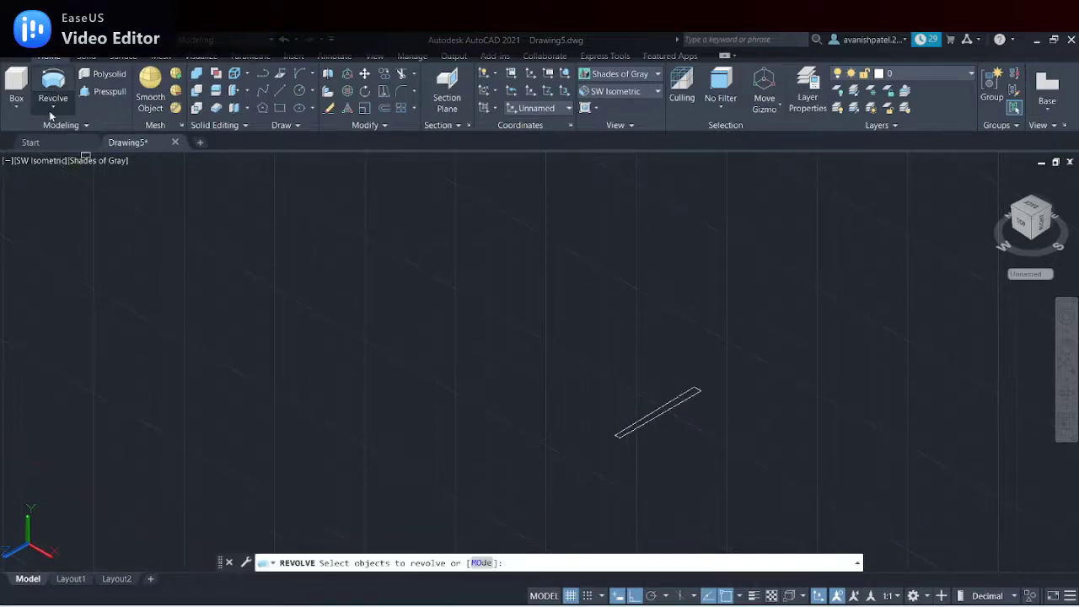
pyautogui.click(644, 426)
pyautogui.press('Return')
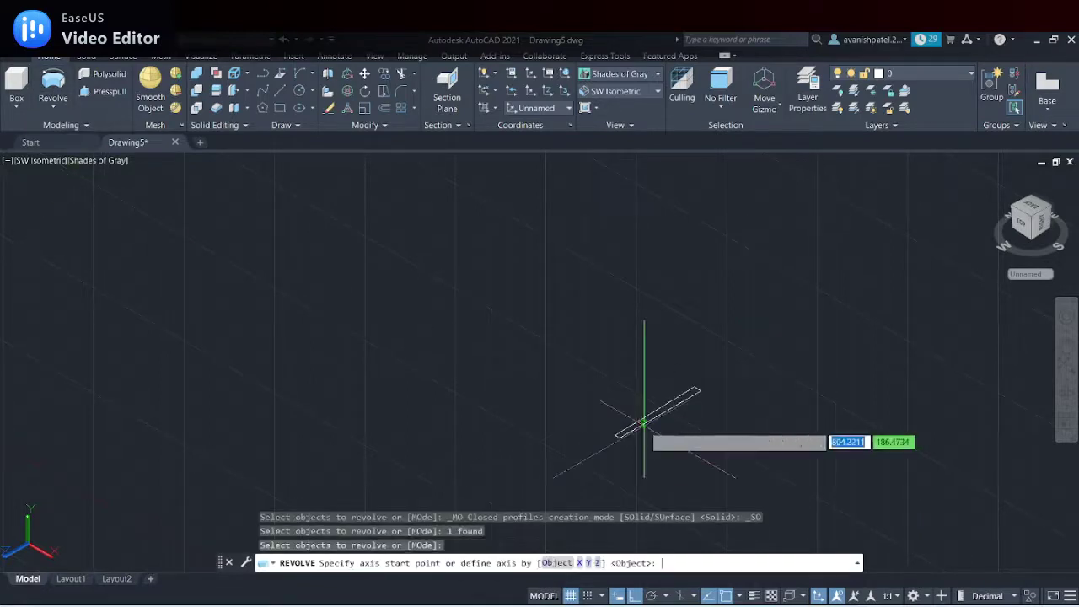
pyautogui.scroll(1, 641, 423)
pyautogui.scroll(2, 624, 430)
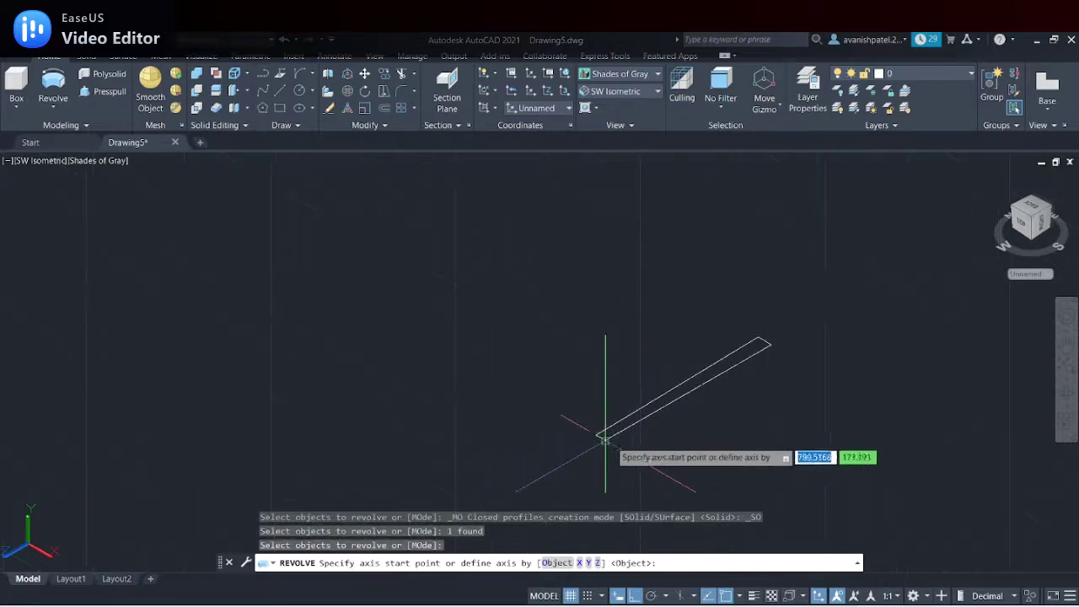
pyautogui.click(603, 436)
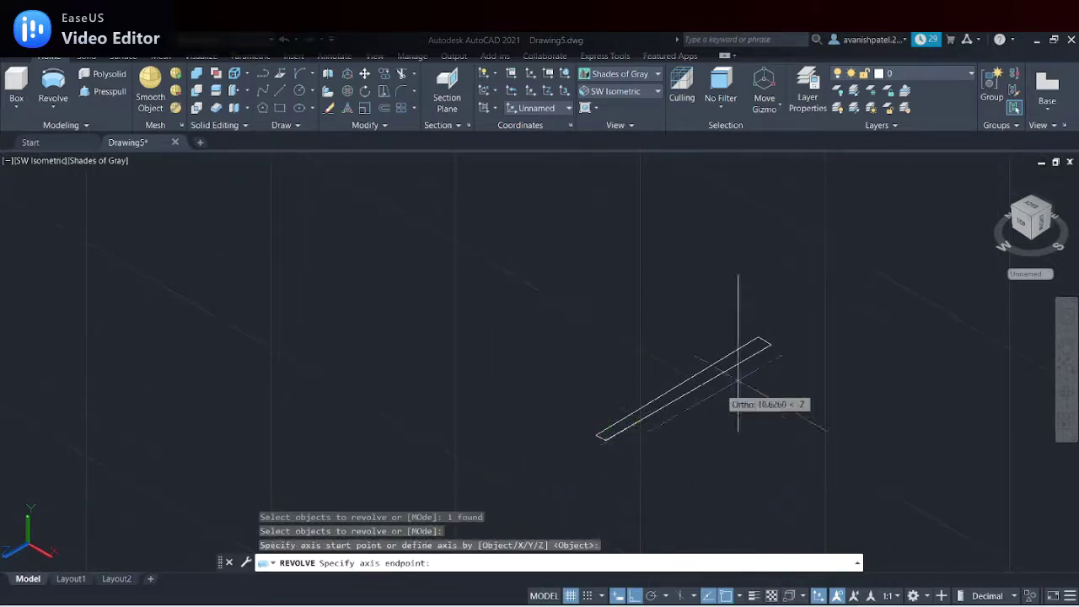
pyautogui.click(769, 344)
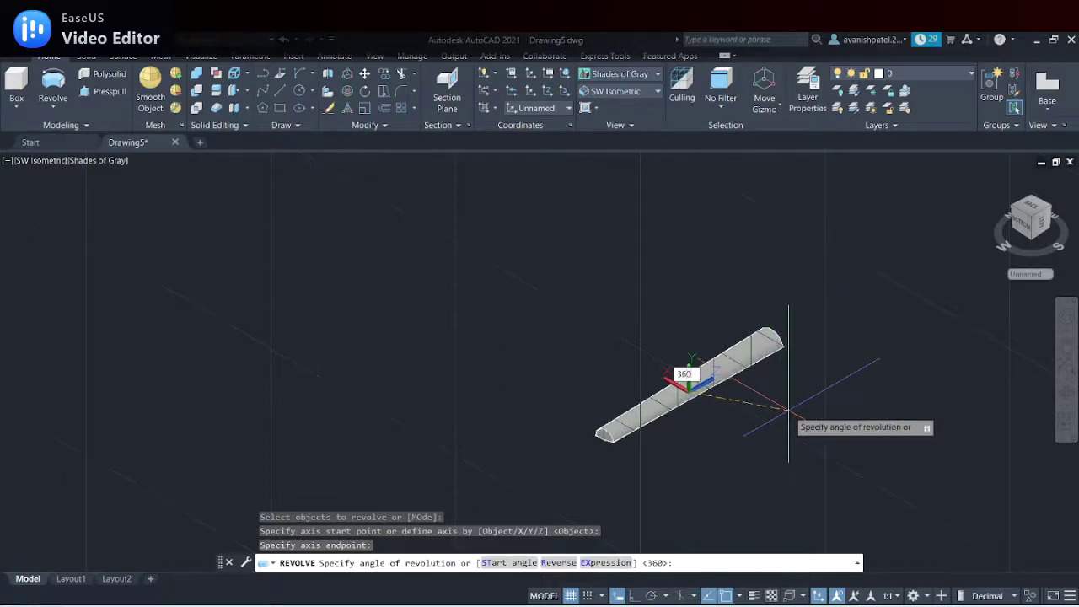
pyautogui.press('Return')
pyautogui.scroll(5, 614, 349)
pyautogui.scroll(-3, 614, 348)
pyautogui.scroll(-3, 614, 348)
pyautogui.scroll(-2, 613, 348)
pyautogui.moveTo(448, 285)
pyautogui.mouseDown(button='middle')
pyautogui.moveTo(517, 421)
pyautogui.moveTo(583, 435)
pyautogui.moveTo(590, 422)
pyautogui.mouseUp(button='middle')
pyautogui.scroll(2, 533, 374)
pyautogui.scroll(2, 532, 377)
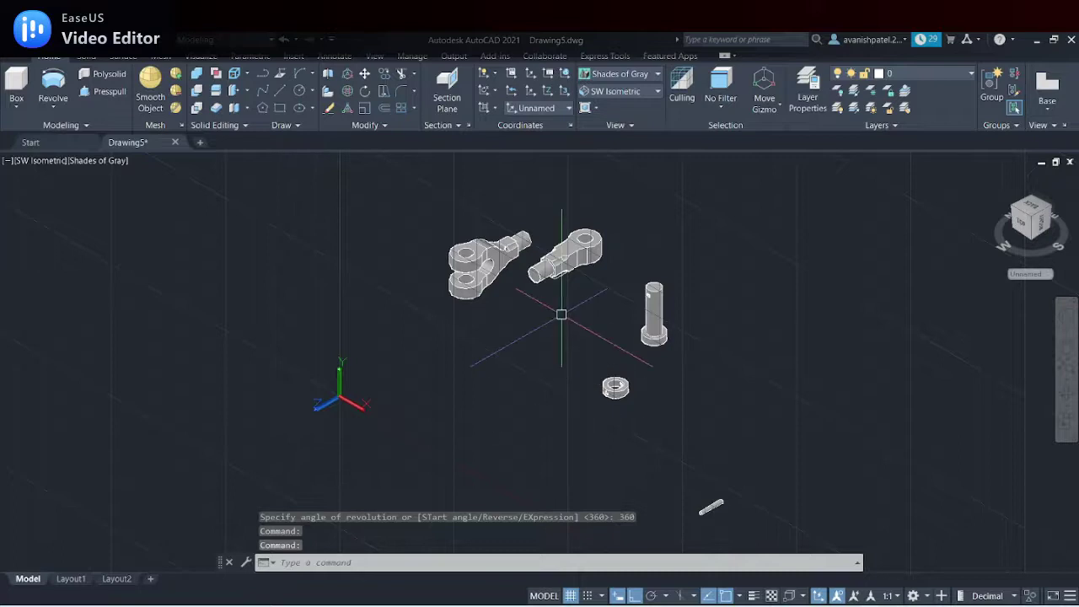
# Switch the visual style to 2D Wireframe
pyautogui.scroll(2, 525, 290)
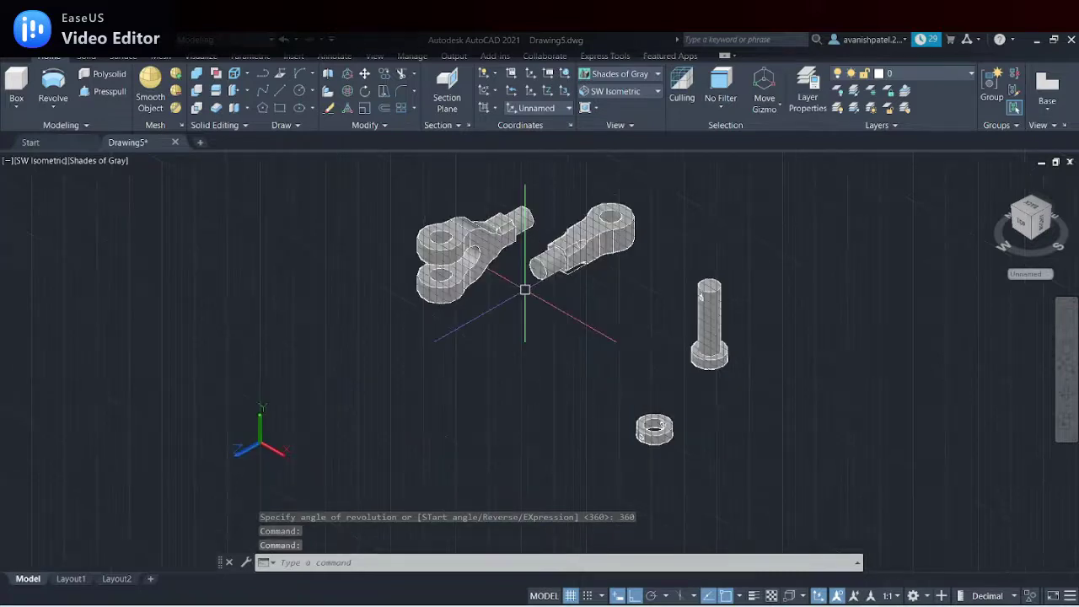
pyautogui.moveTo(526, 289); pyautogui.dragTo(522, 340, button='middle')
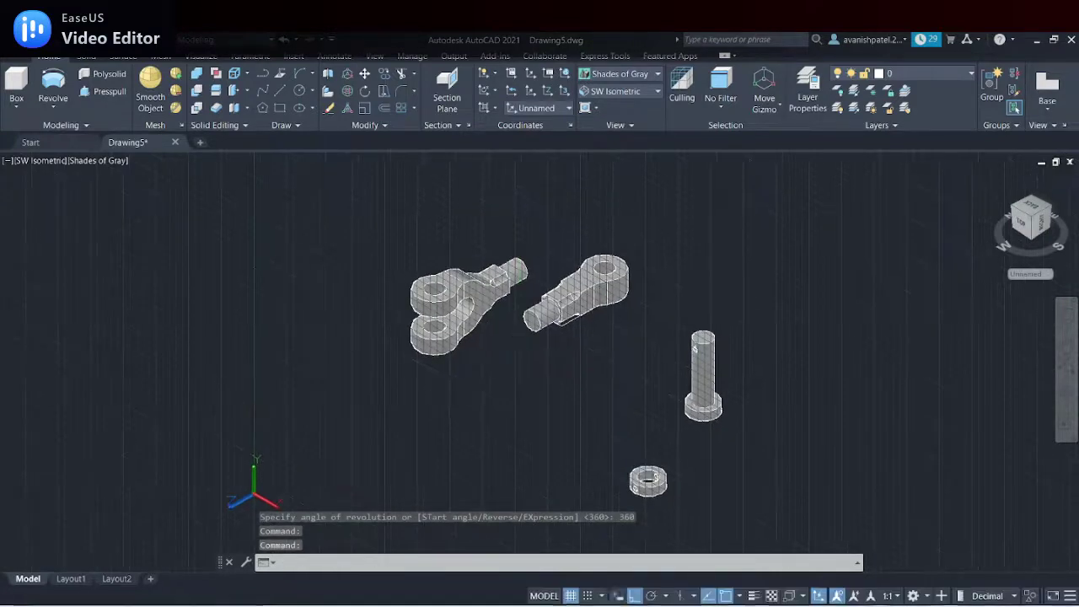
pyautogui.click(86, 161)
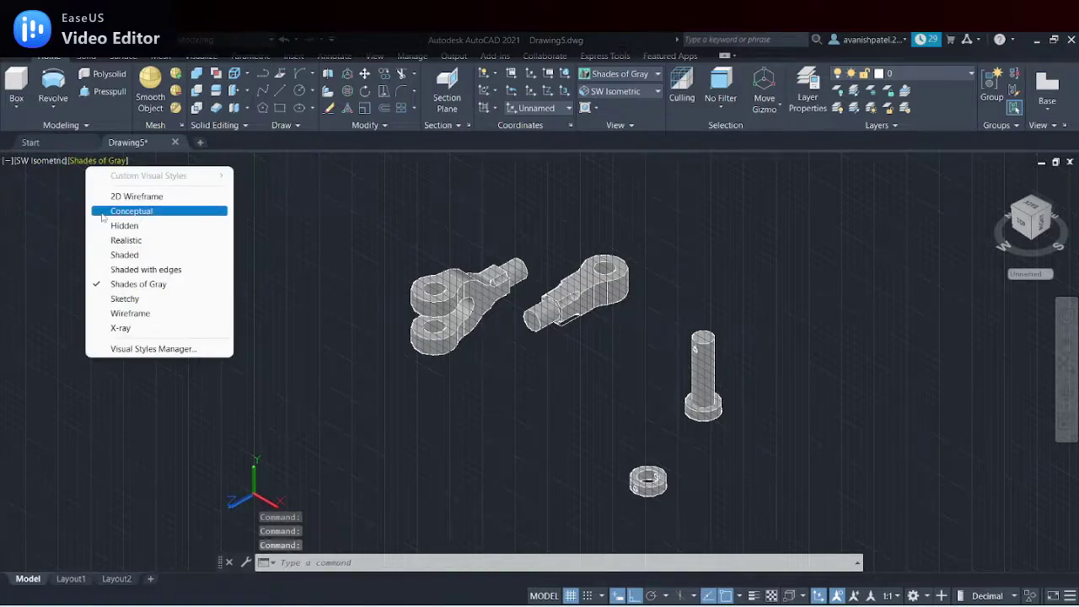
pyautogui.click(137, 196)
pyautogui.scroll(2, 582, 322)
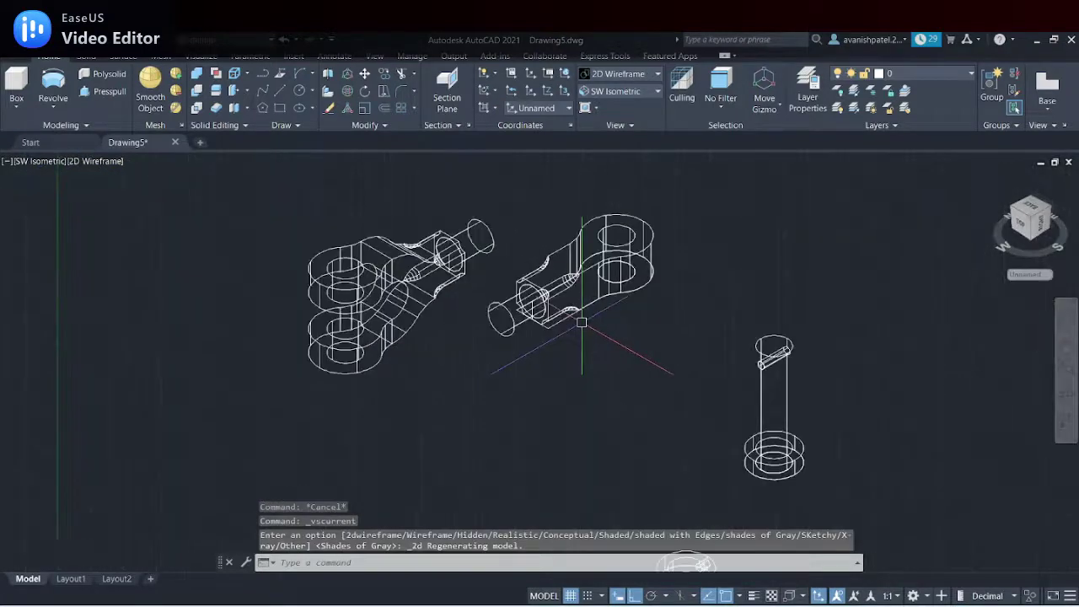
pyautogui.scroll(-2, 581, 322)
# Select the eye end and start moving it from its hole centre
pyautogui.moveTo(642, 188); pyautogui.dragTo(623, 308)
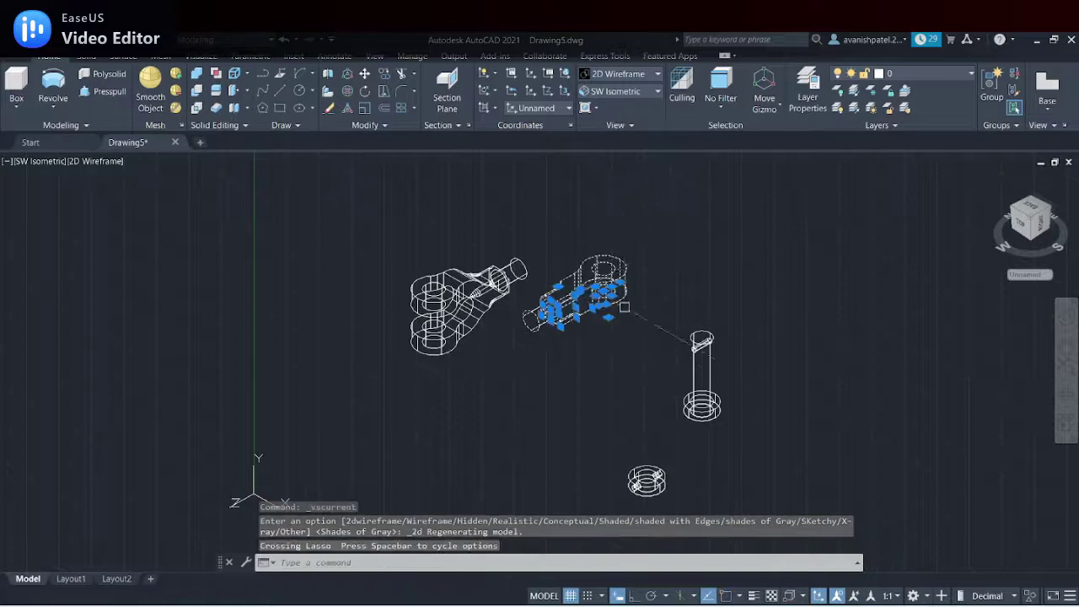
pyautogui.rightClick(680, 308)
pyautogui.click(708, 305)
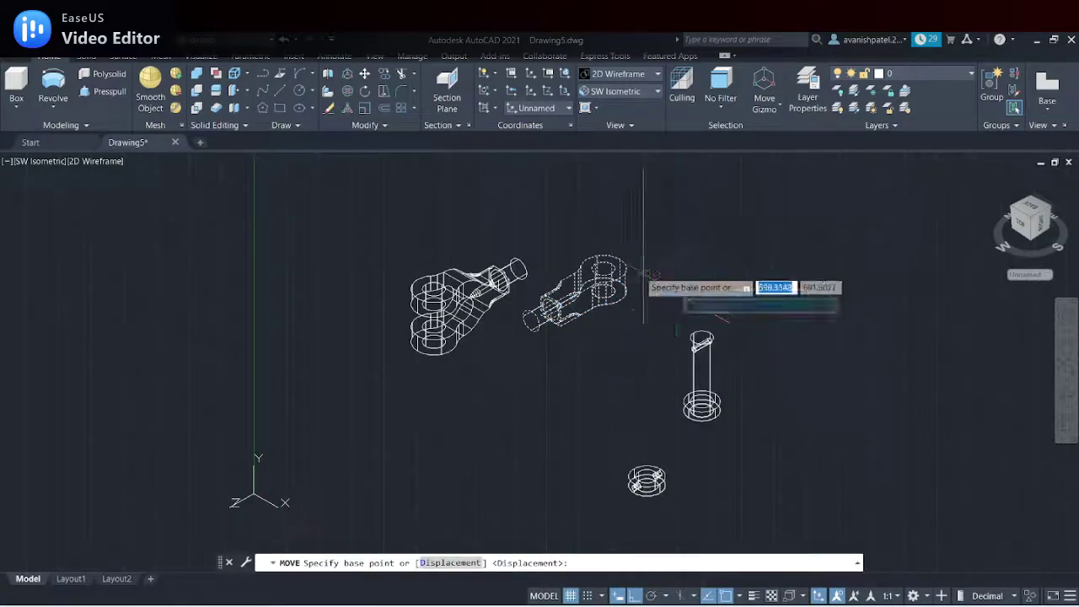
pyautogui.scroll(4, 623, 260)
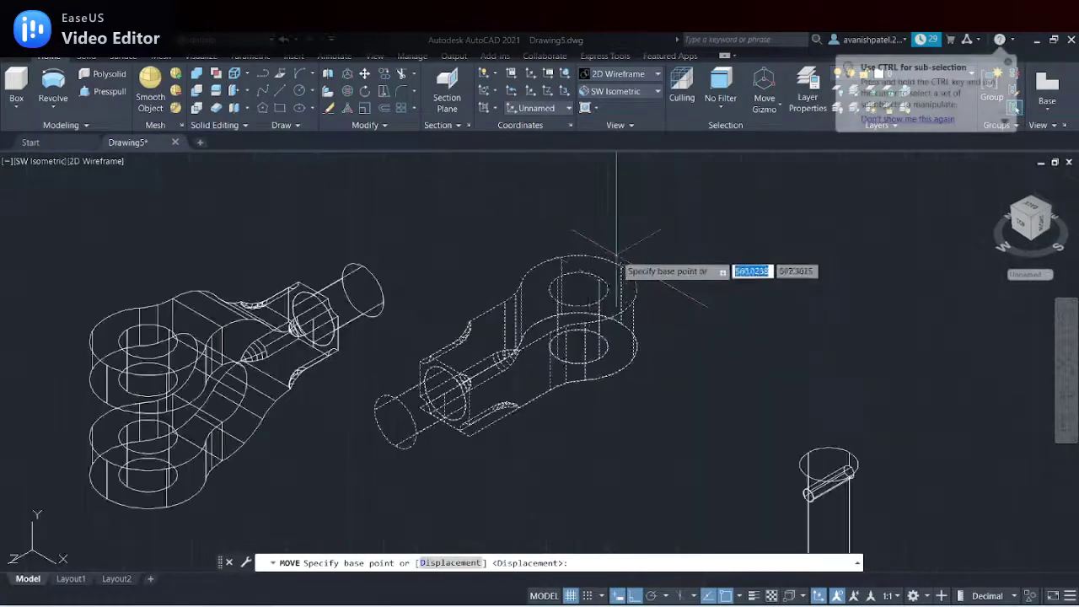
pyautogui.click(577, 289)
pyautogui.scroll(3, 562, 345)
pyautogui.scroll(-2, 592, 322)
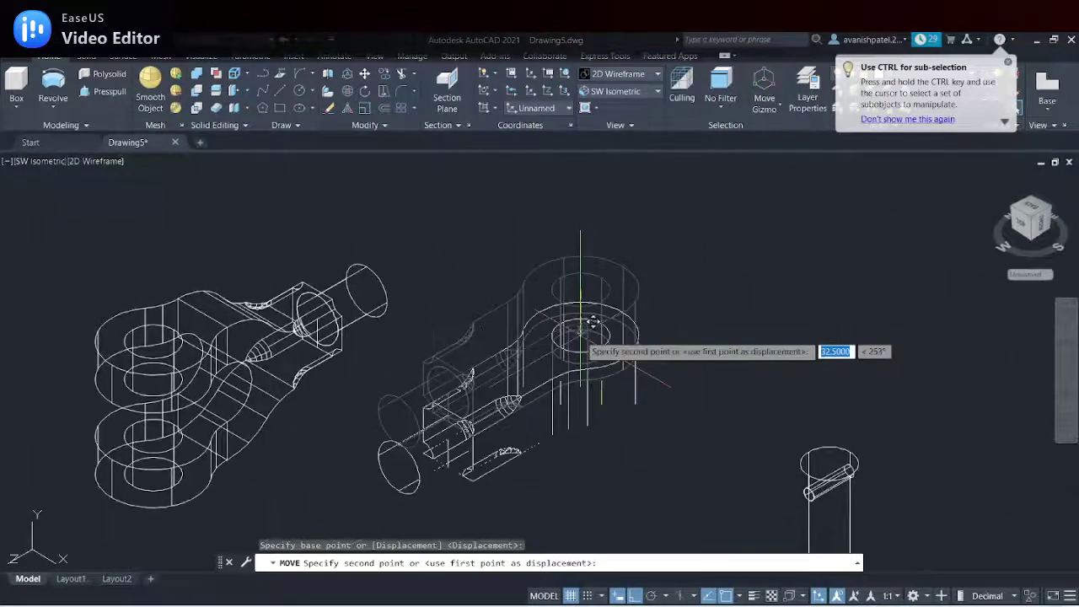
pyautogui.scroll(5, 323, 382)
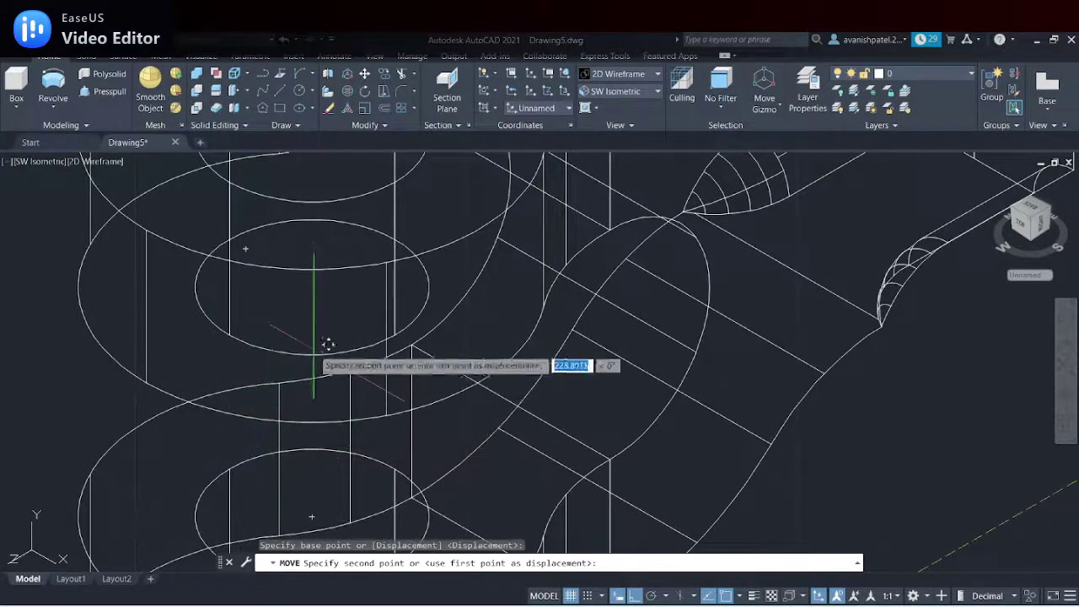
pyautogui.scroll(-2, 392, 252)
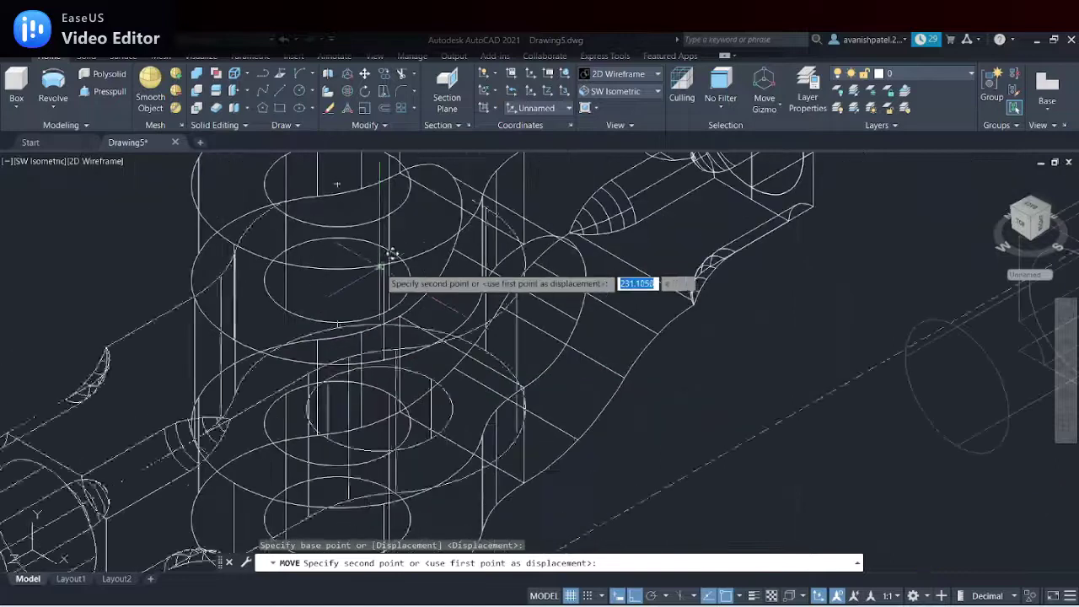
pyautogui.scroll(-2, 354, 295)
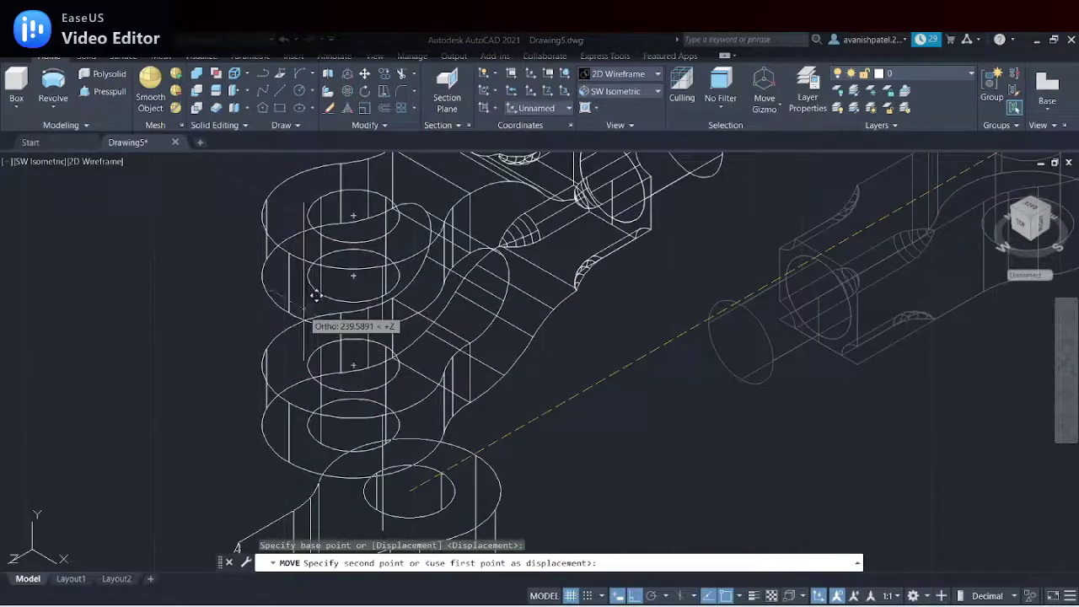
# Place the eye end at the fork's hole centre so the bosses line up
pyautogui.click(274, 363)
pyautogui.scroll(2, 274, 362)
pyautogui.scroll(-3, 421, 354)
pyautogui.scroll(-2, 506, 354)
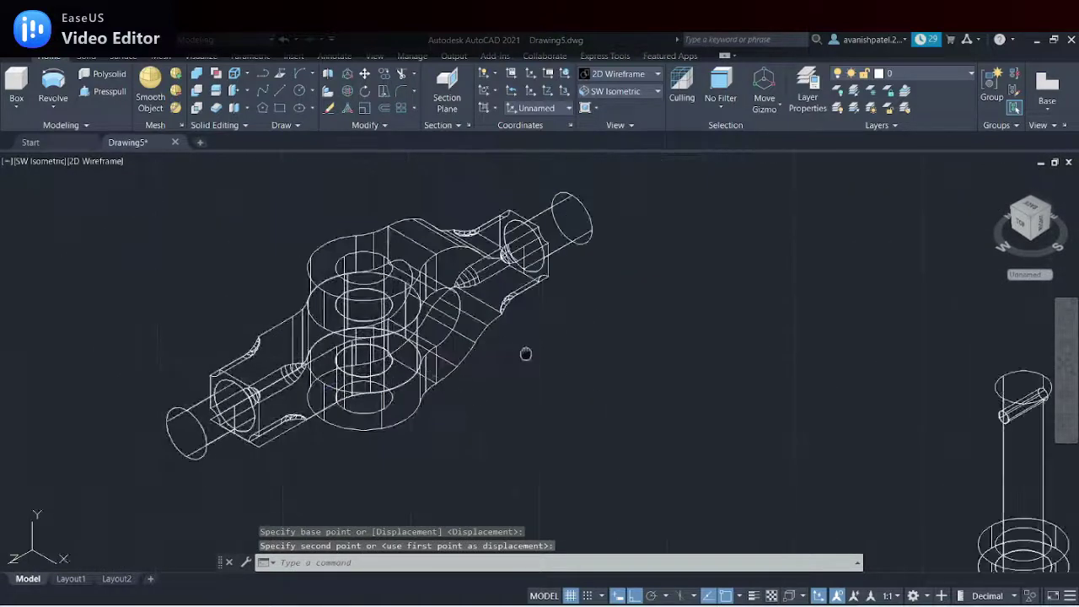
pyautogui.moveTo(526, 353); pyautogui.dragTo(513, 305, button='middle')
pyautogui.scroll(-2, 602, 241)
pyautogui.scroll(-1, 600, 234)
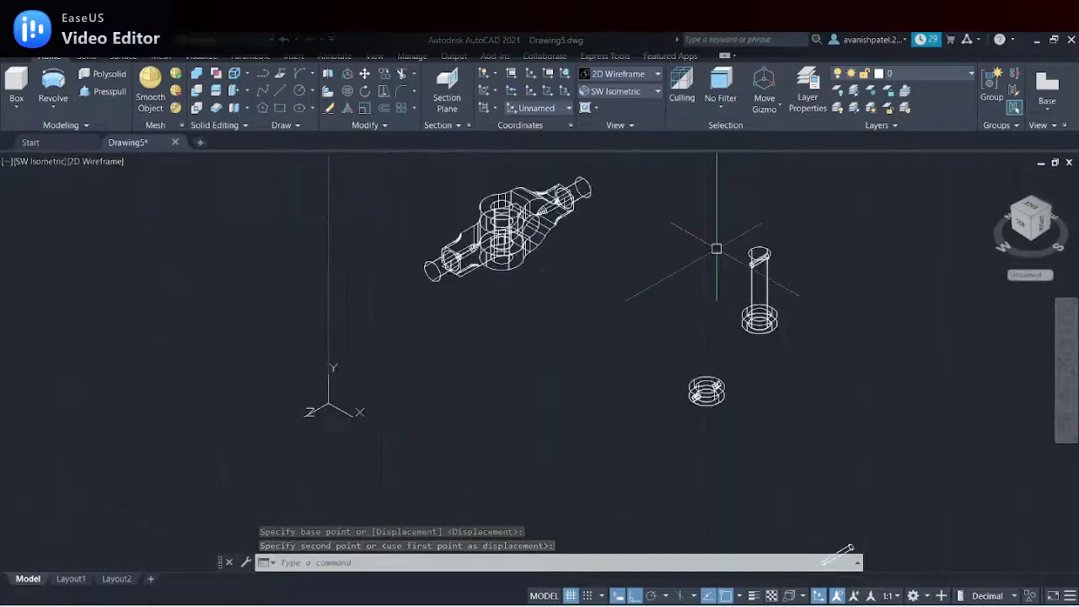
pyautogui.scroll(4, 716, 249)
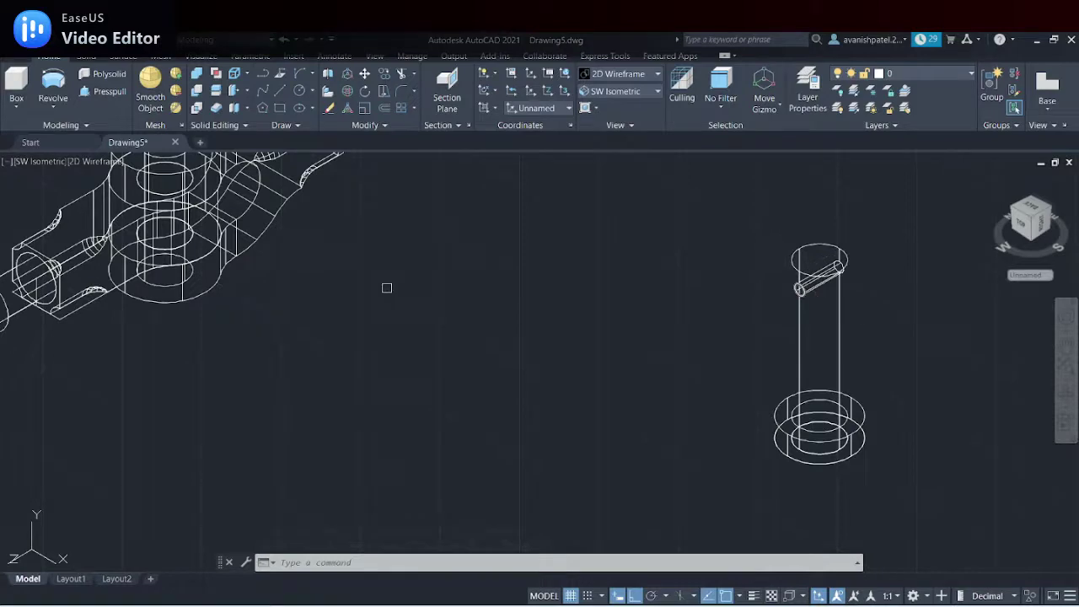
pyautogui.scroll(-2, 387, 288)
pyautogui.moveTo(301, 269); pyautogui.dragTo(664, 354, button='middle')
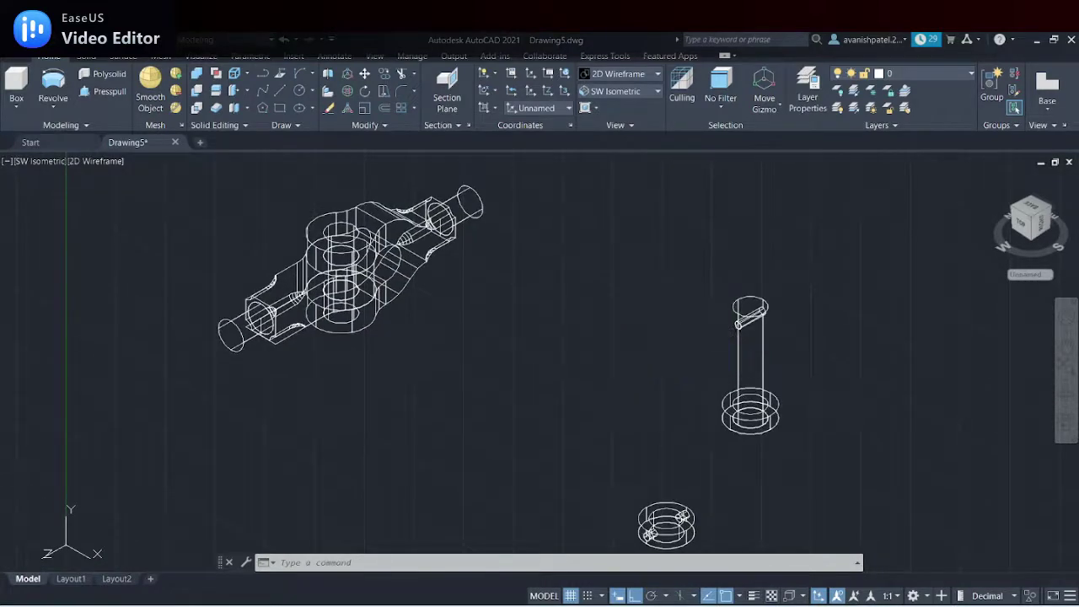
pyautogui.click(110, 162)
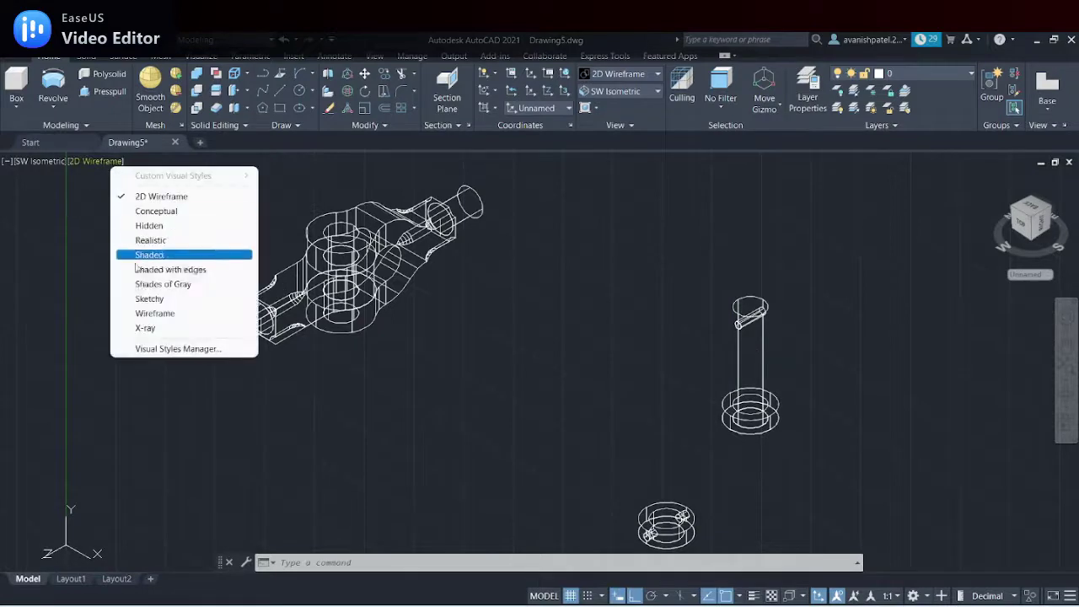
pyautogui.click(163, 284)
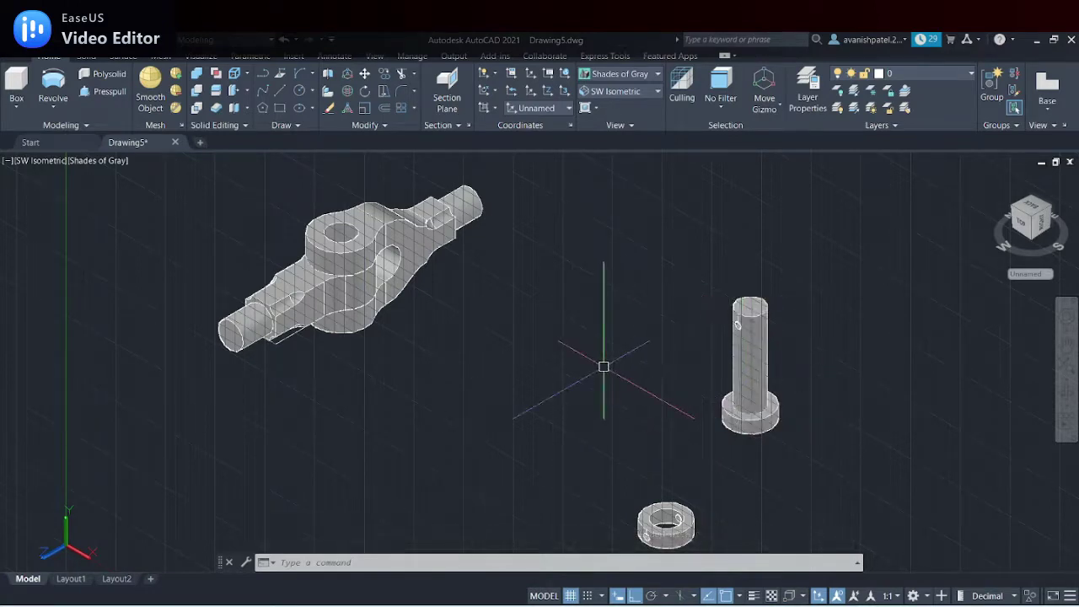
pyautogui.click(90, 160)
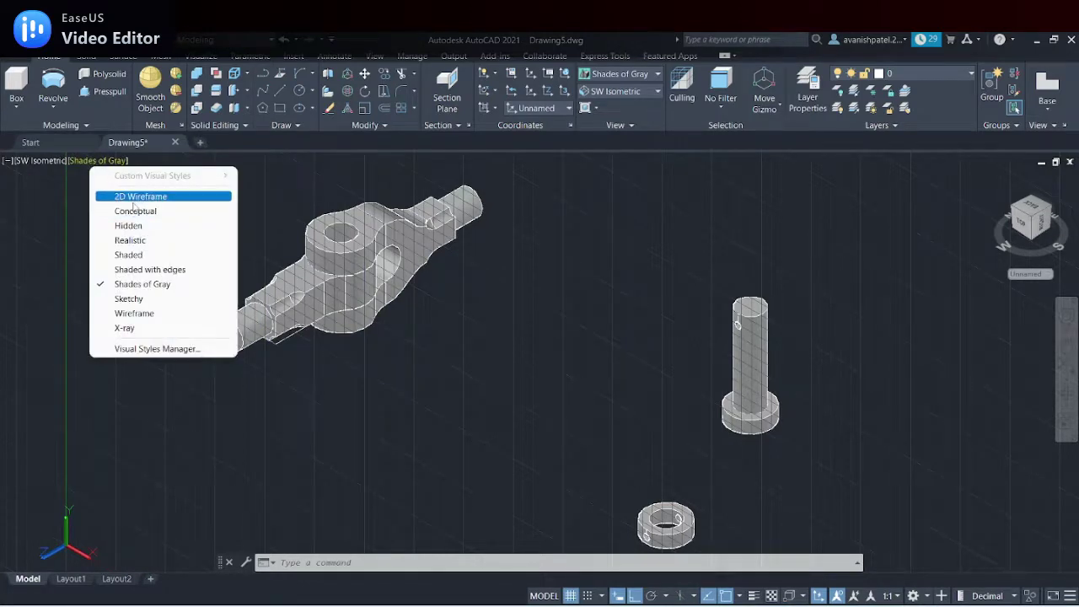
pyautogui.click(135, 197)
pyautogui.scroll(3, 572, 290)
pyautogui.moveTo(843, 394); pyautogui.dragTo(751, 231, button='middle')
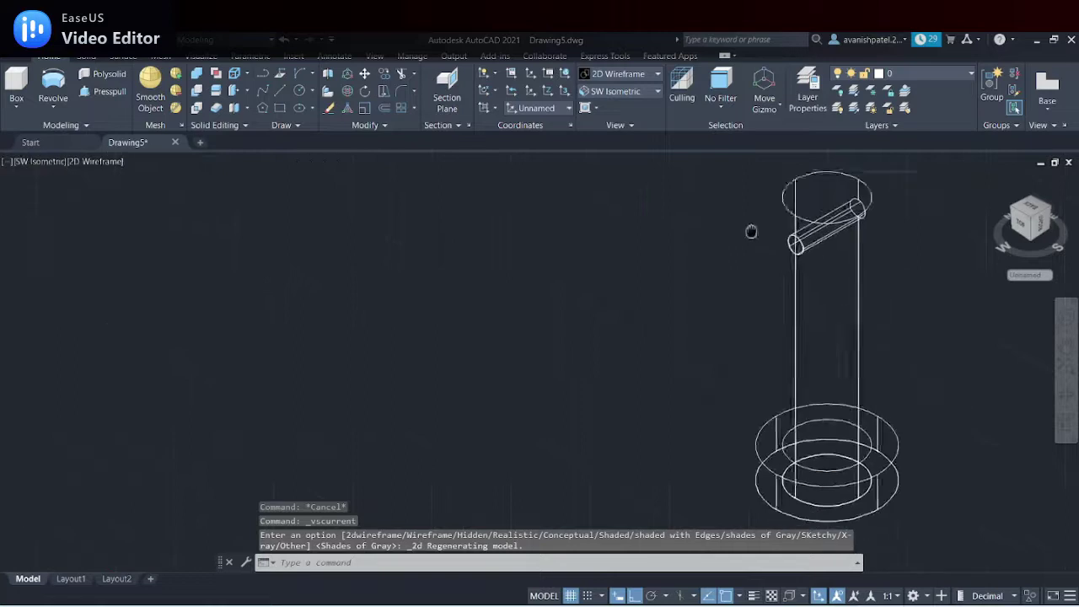
pyautogui.hotkey('ctrl', 'z')
pyautogui.hotkey('ctrl', 'z')
pyautogui.hotkey('ctrl', 'z')
# Crossing-select the pin, start moving it, and pick its base point
pyautogui.moveTo(553, 269); pyautogui.dragTo(586, 343, button='middle')
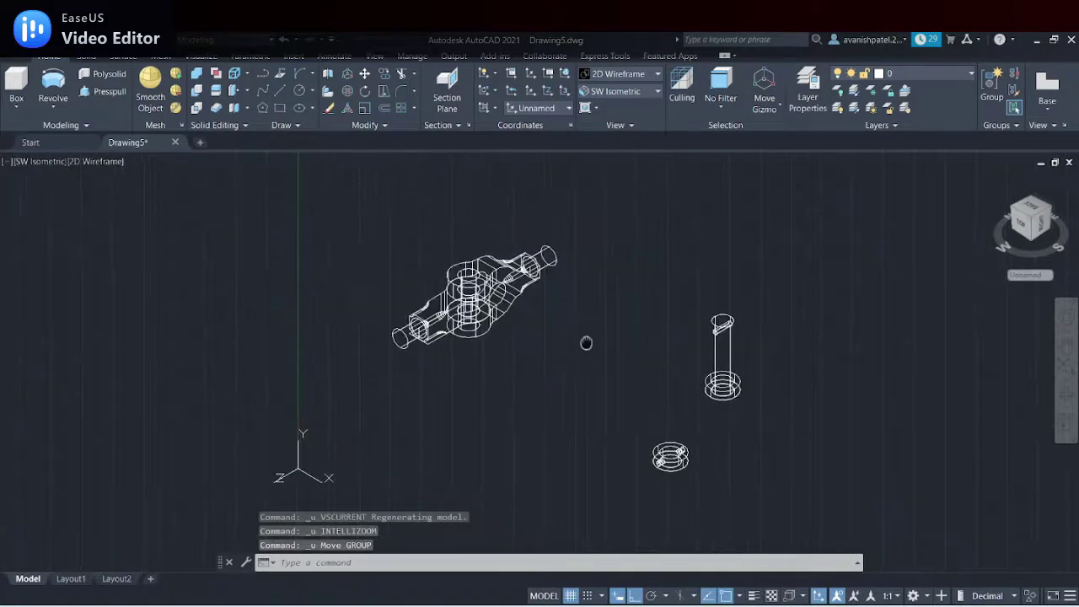
pyautogui.click(757, 299)
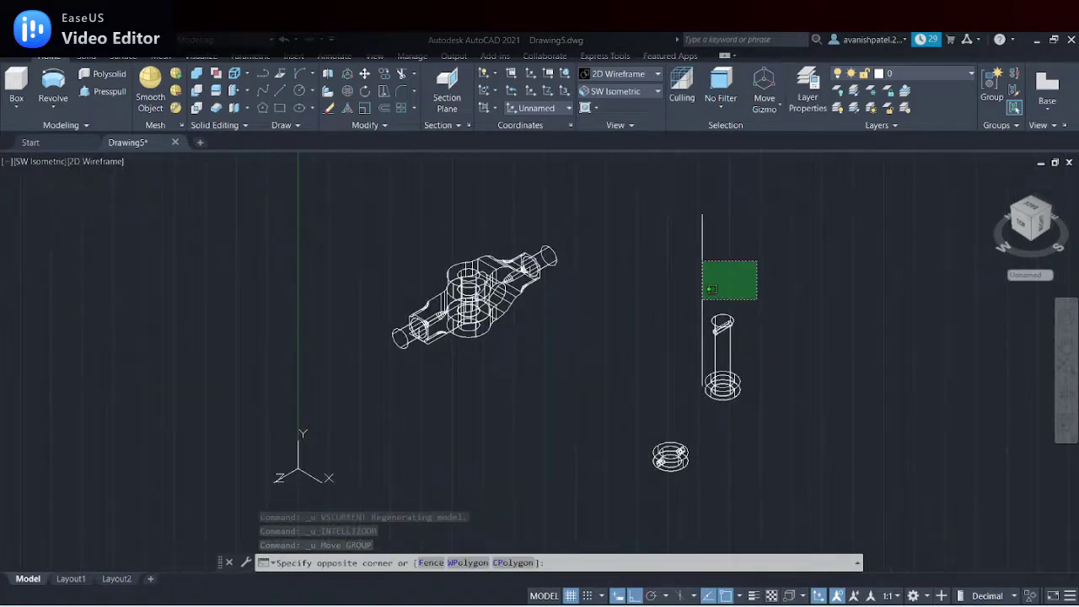
pyautogui.click(708, 287)
pyautogui.rightClick(801, 282)
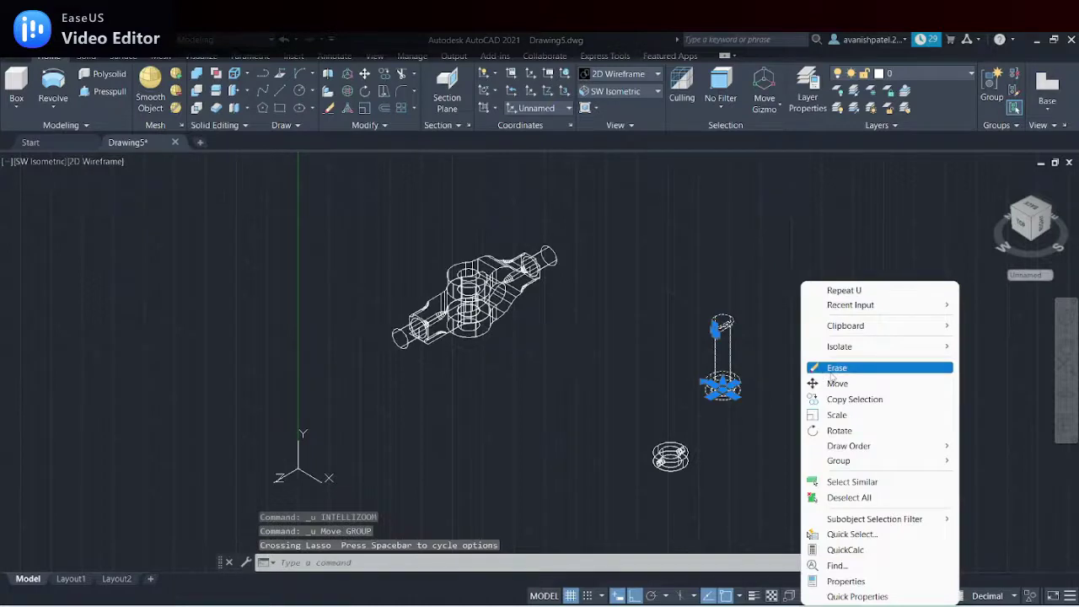
pyautogui.click(837, 383)
pyautogui.scroll(2, 725, 396)
pyautogui.scroll(5, 642, 392)
pyautogui.scroll(3, 604, 373)
pyautogui.scroll(3, 606, 378)
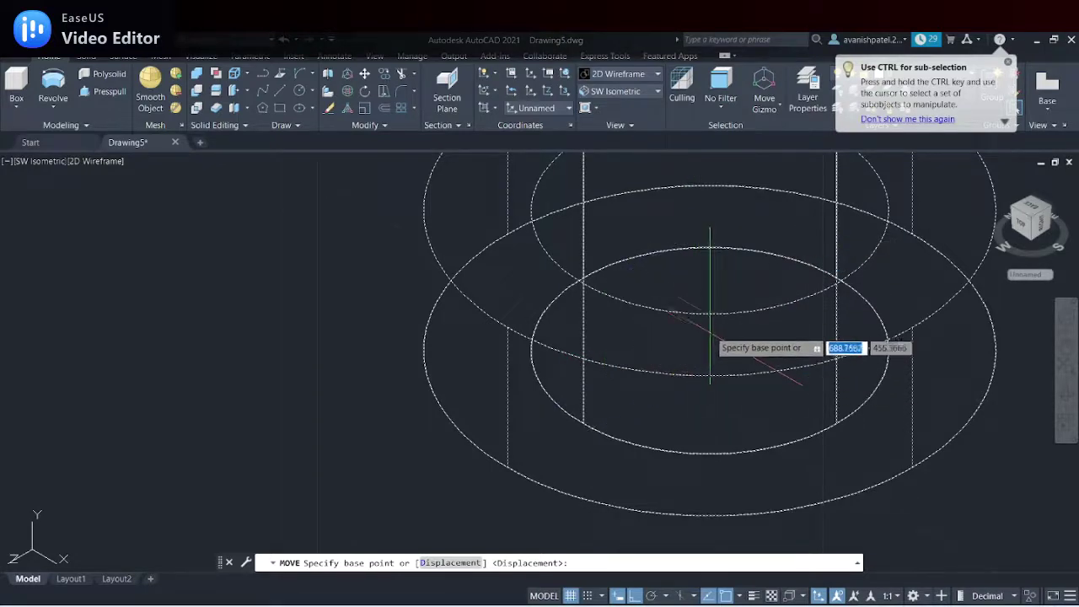
pyautogui.scroll(-2, 712, 319)
pyautogui.scroll(-1, 713, 316)
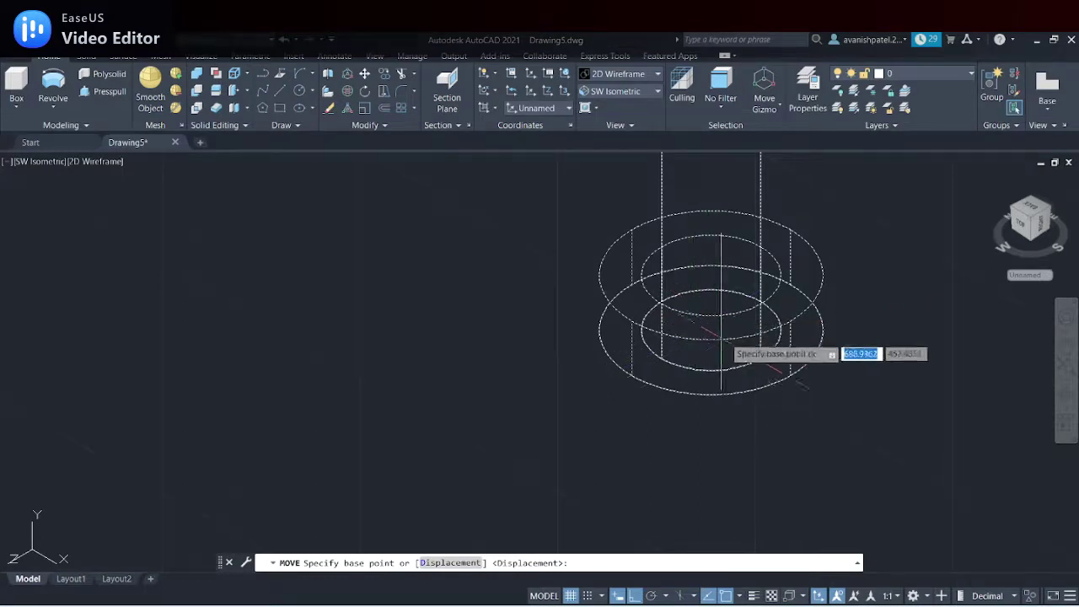
pyautogui.scroll(-1, 789, 319)
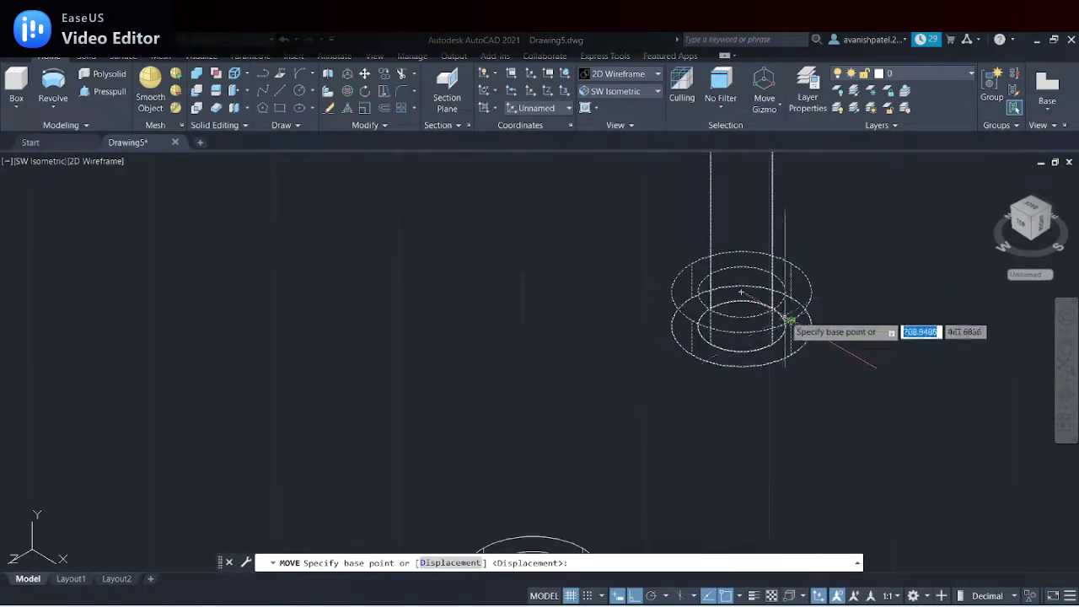
pyautogui.click(788, 319)
# Zoom and pan to bring the knuckle body's holes into view for placing the pin
pyautogui.scroll(2, 624, 354)
pyautogui.scroll(-3, 597, 312)
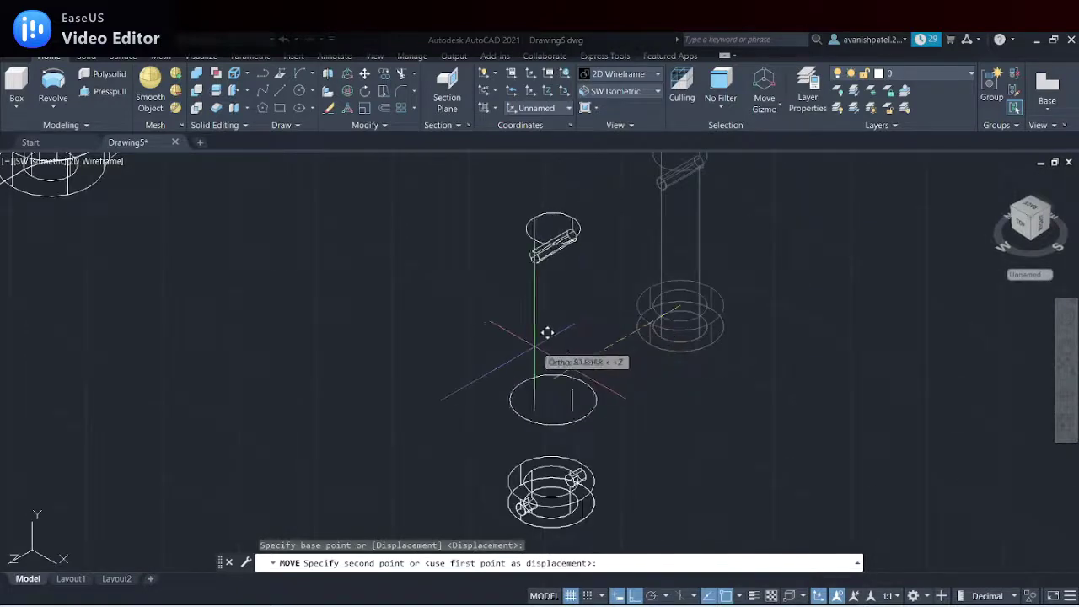
pyautogui.scroll(2, 278, 308)
pyautogui.scroll(-2, 284, 308)
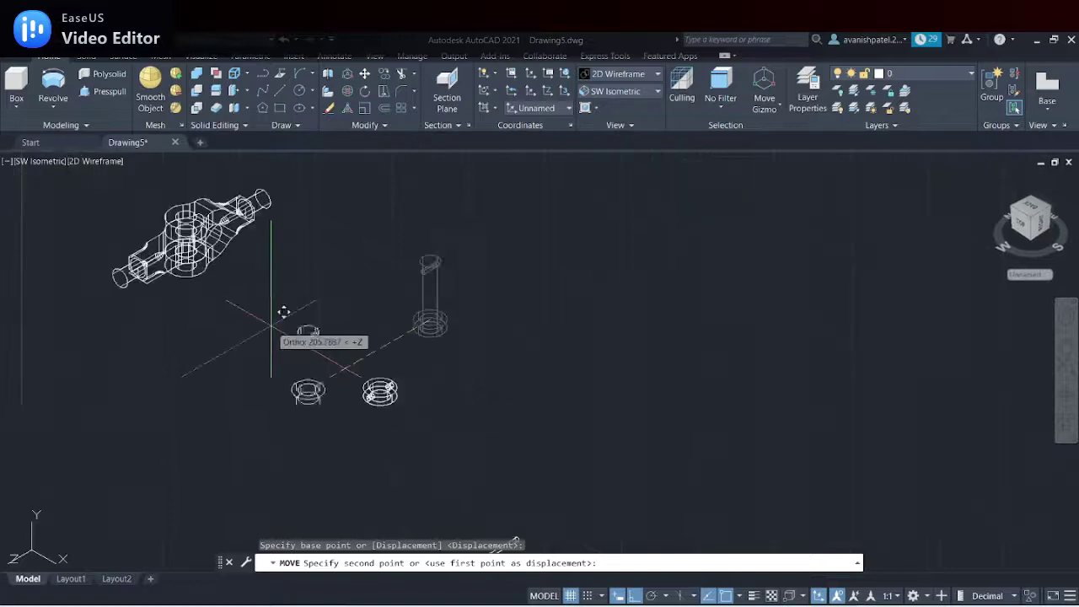
pyautogui.moveTo(258, 356); pyautogui.dragTo(581, 384, button='middle')
pyautogui.scroll(3, 591, 365)
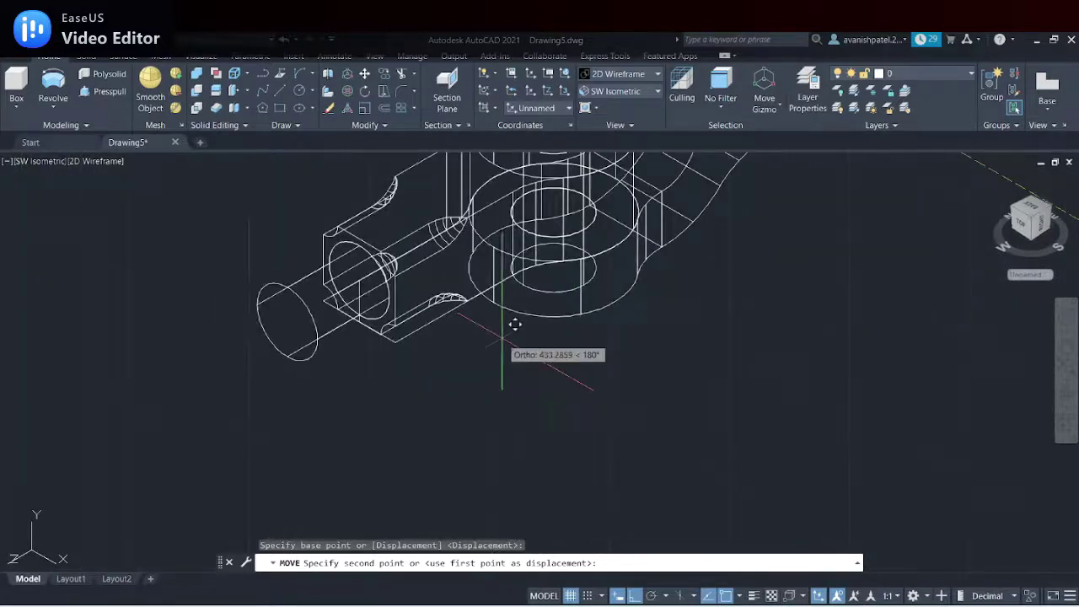
pyautogui.scroll(1, 512, 320)
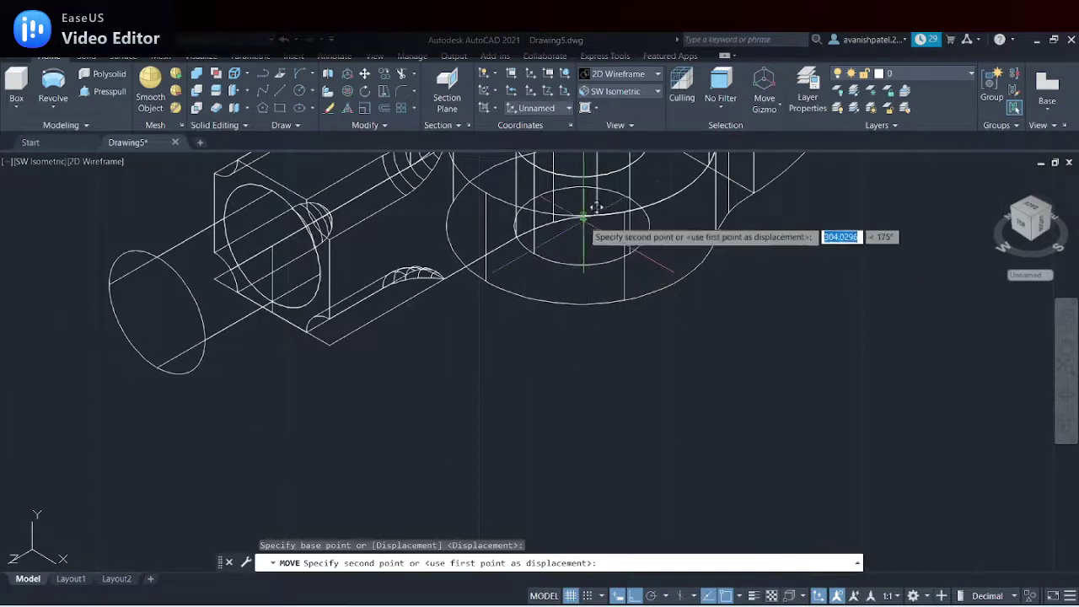
pyautogui.scroll(-3, 562, 263)
pyautogui.moveTo(563, 265); pyautogui.dragTo(556, 392, button='middle')
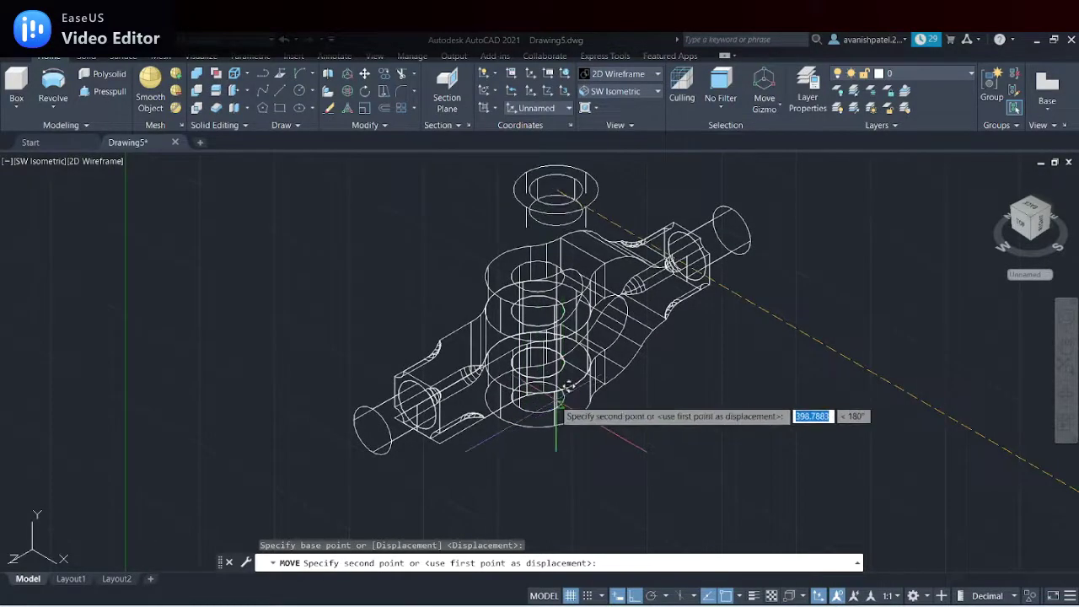
# Drop the pin into the fork and eye holes, then view the model side-on in Shades of Gray
pyautogui.click(533, 403)
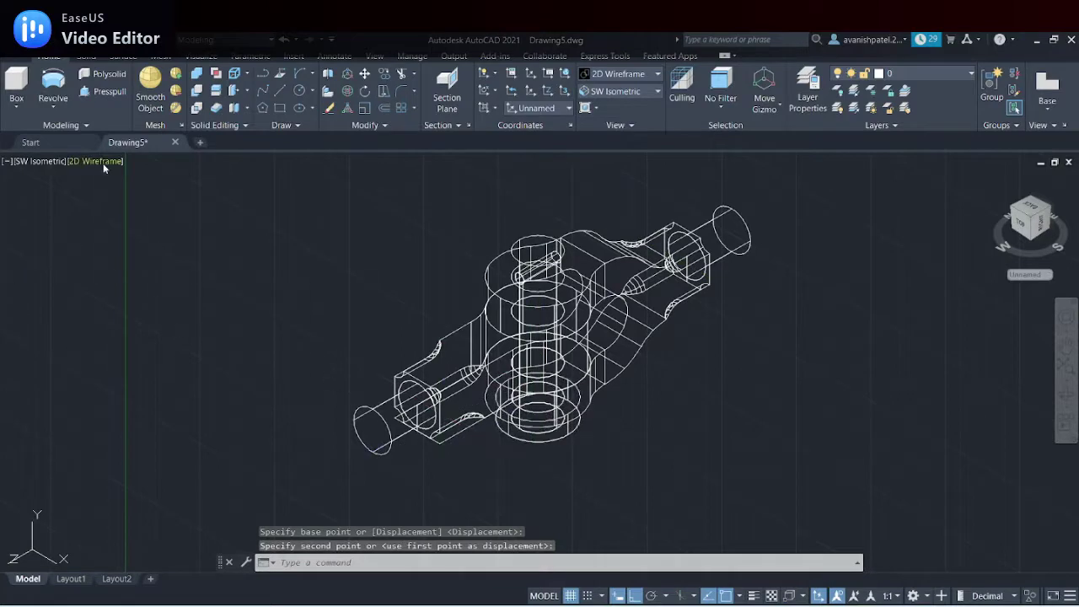
pyautogui.click(104, 164)
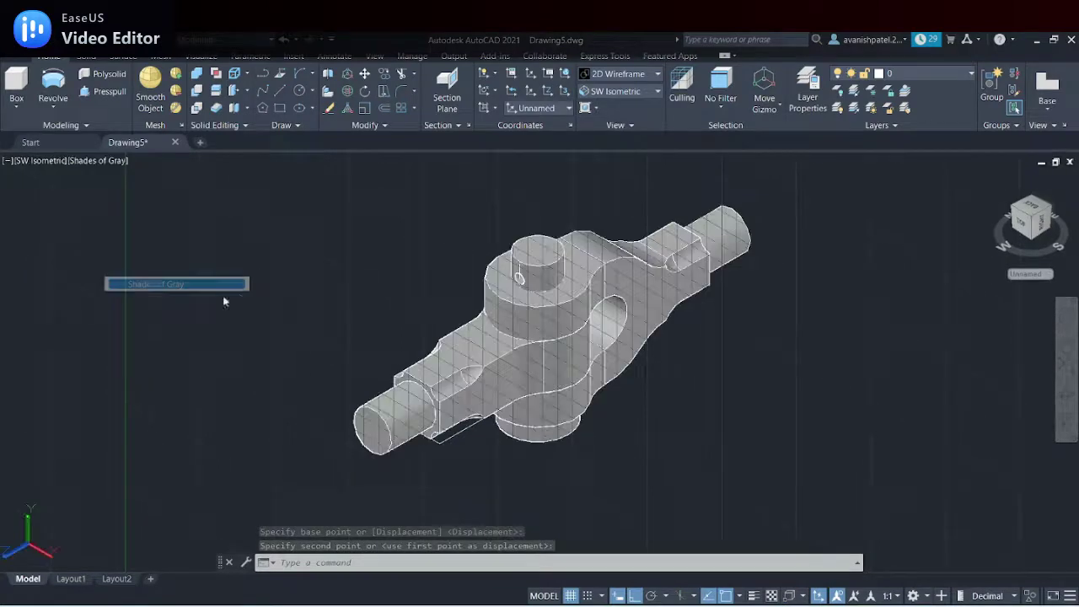
pyautogui.click(145, 285)
pyautogui.click(1066, 392)
pyautogui.moveTo(582, 421)
pyautogui.mouseDown()
pyautogui.moveTo(564, 372)
pyautogui.moveTo(808, 404)
pyautogui.mouseUp()
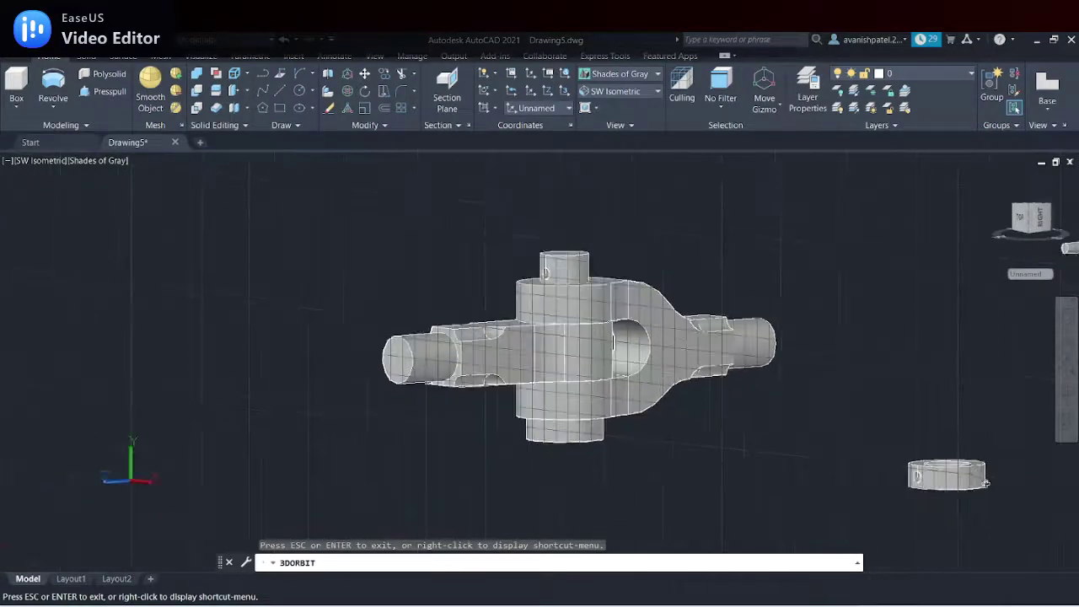
pyautogui.rightClick(841, 433)
pyautogui.click(873, 177)
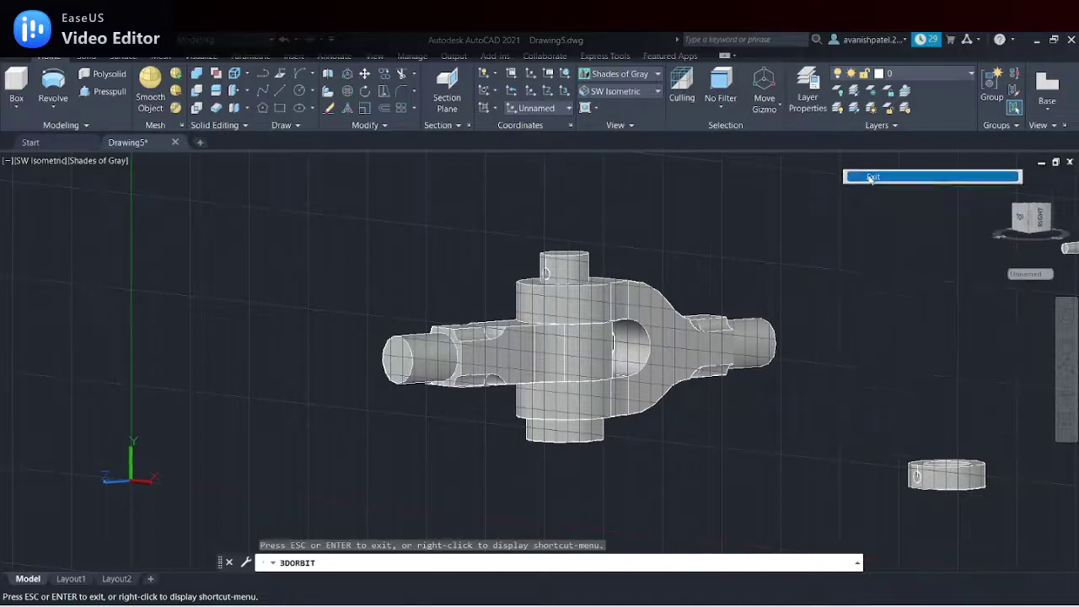
# Start moving the collar, then cancel the move with Esc
pyautogui.rightClick(927, 476)
pyautogui.click(965, 363)
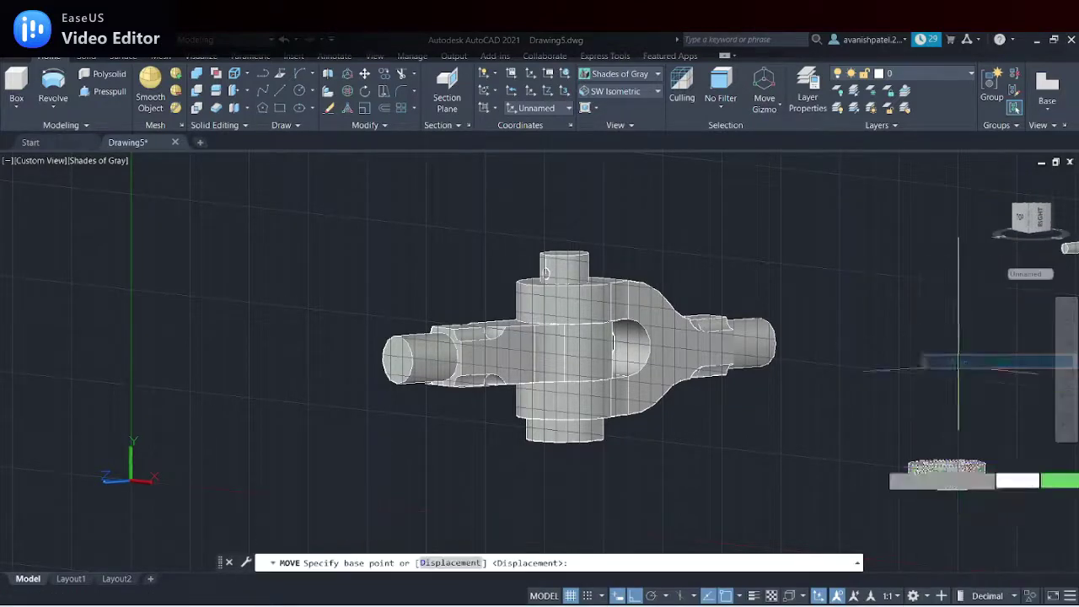
pyautogui.scroll(3, 927, 472)
pyautogui.scroll(3, 933, 472)
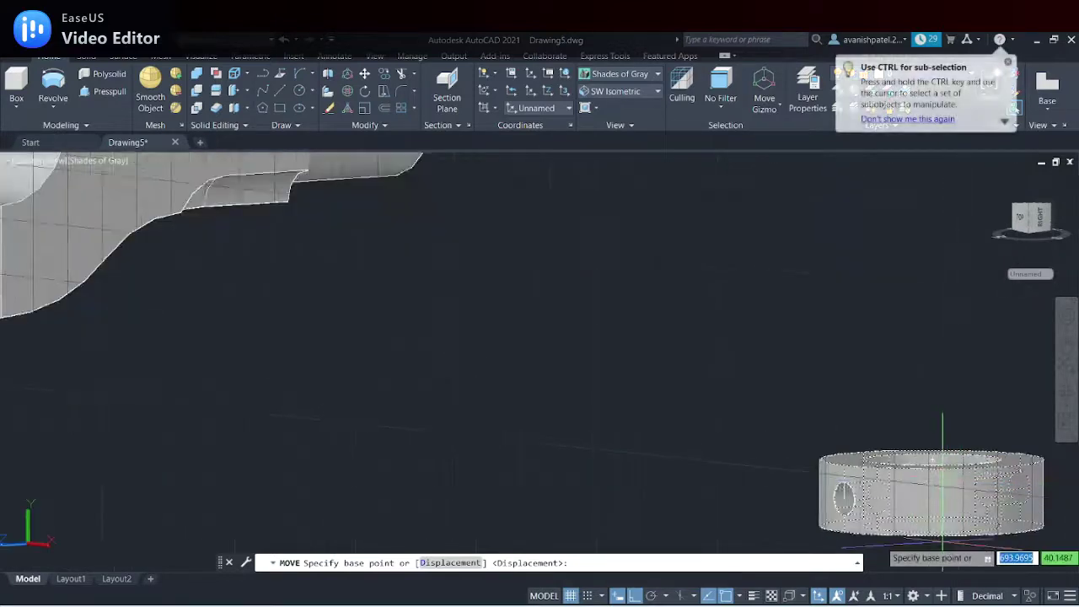
pyautogui.scroll(-5, 933, 498)
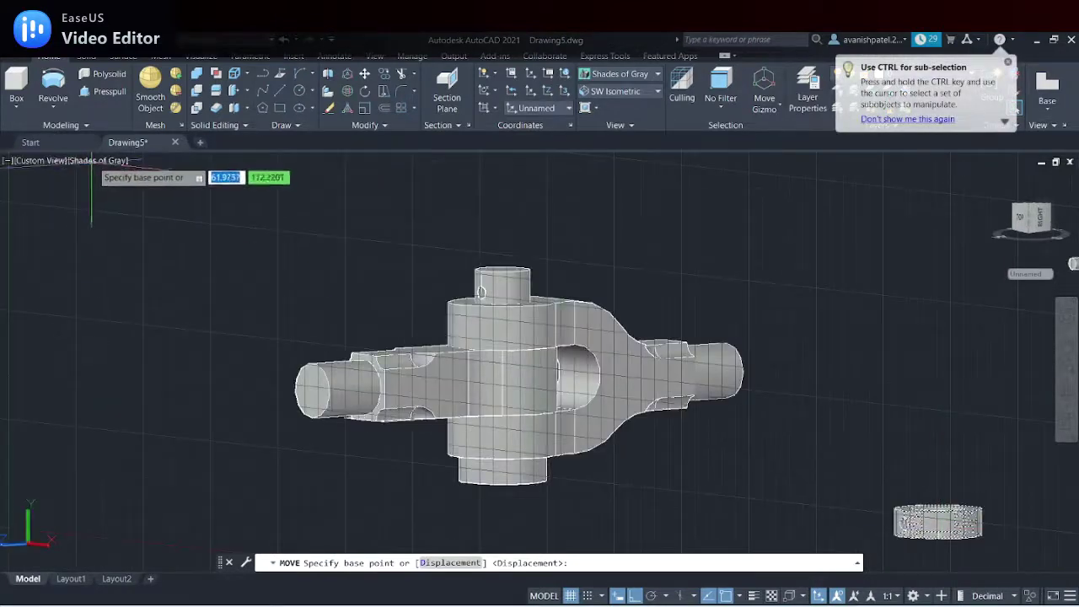
pyautogui.press('Escape')
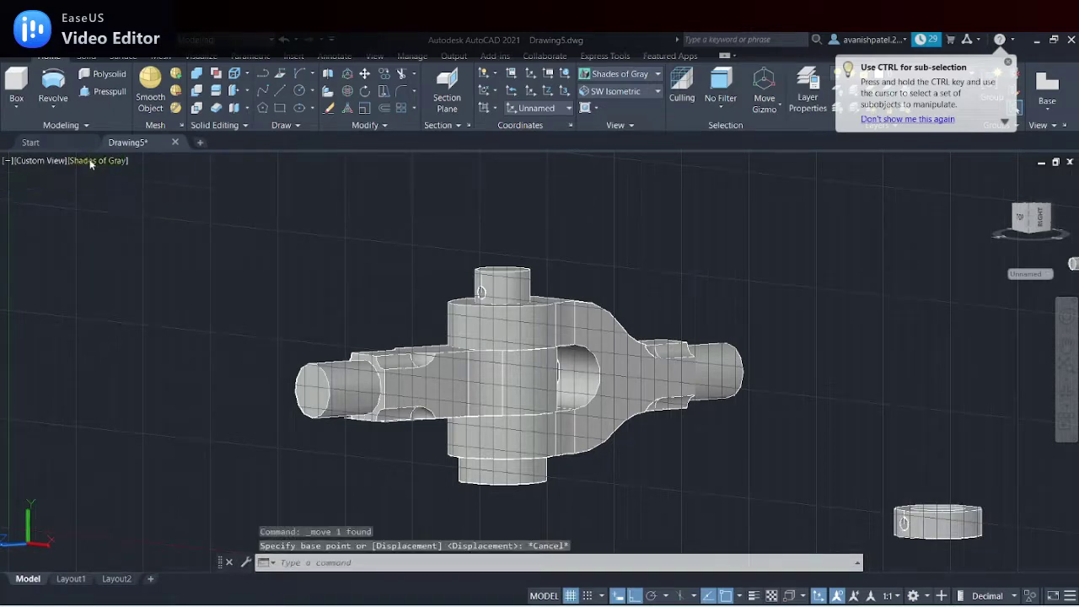
# Return to 2D Wireframe, lasso-select the collar and start moving it
pyautogui.click(91, 162)
pyautogui.click(100, 194)
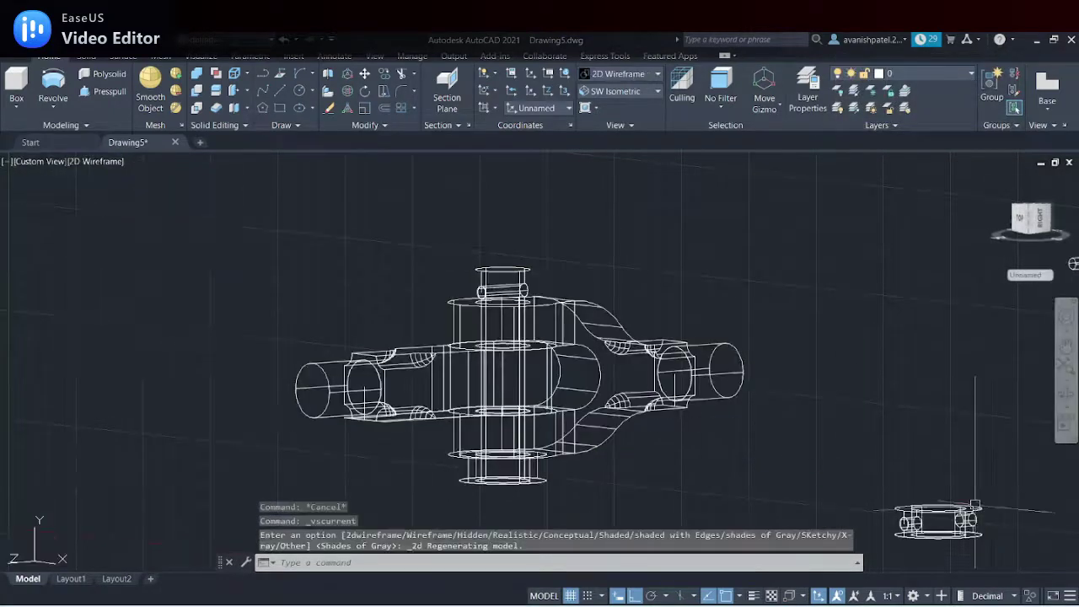
pyautogui.moveTo(975, 504); pyautogui.dragTo(901, 381, button='middle')
pyautogui.moveTo(907, 307); pyautogui.dragTo(927, 459)
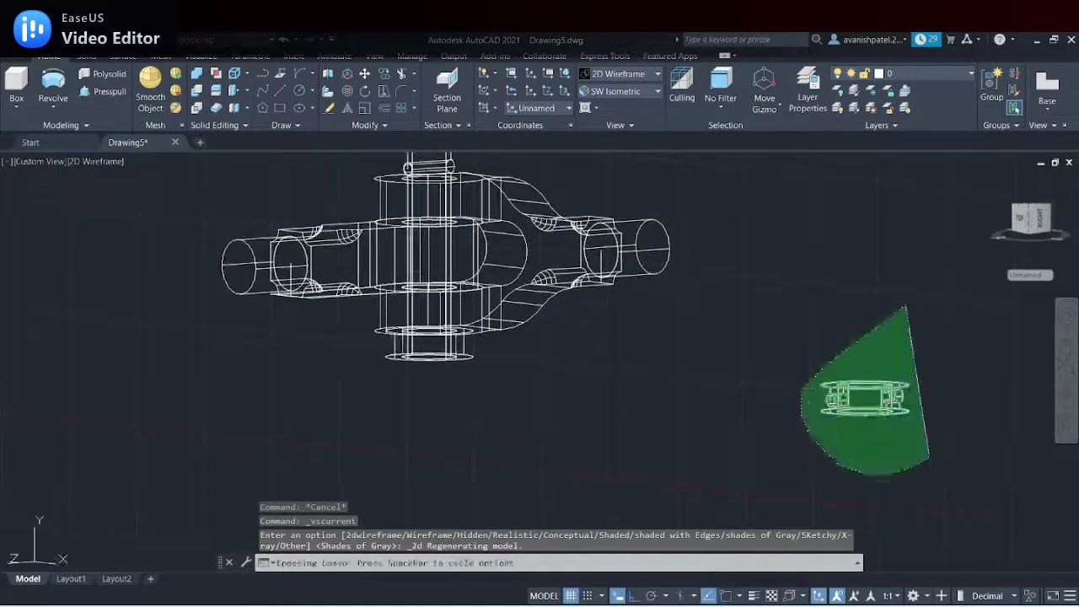
pyautogui.rightClick(921, 381)
pyautogui.click(957, 158)
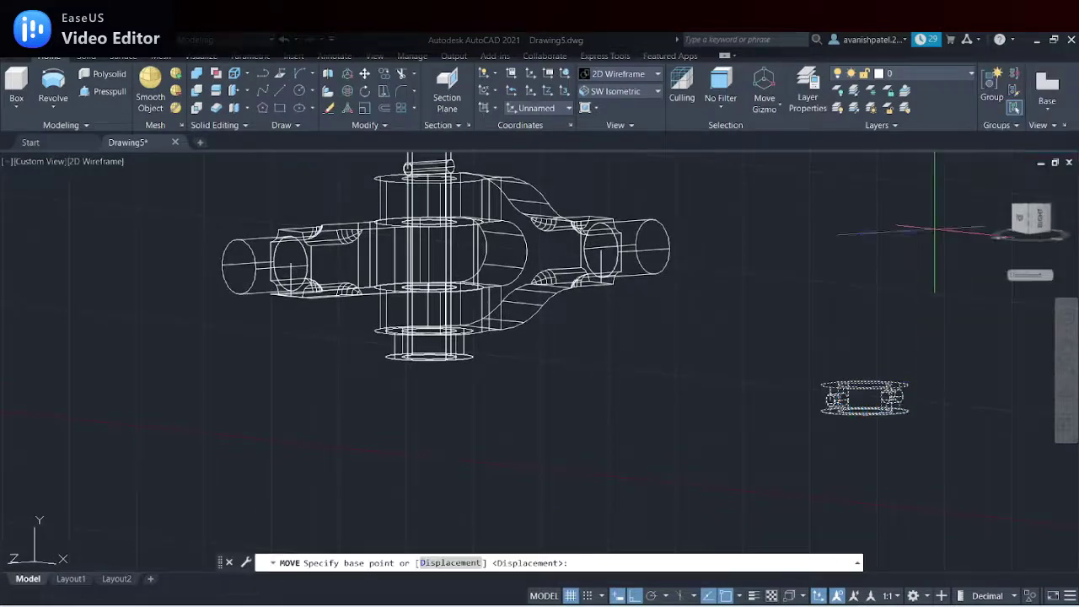
# Pick the collar's base point, then cancel the move
pyautogui.scroll(3, 893, 405)
pyautogui.scroll(3, 843, 396)
pyautogui.scroll(1, 743, 387)
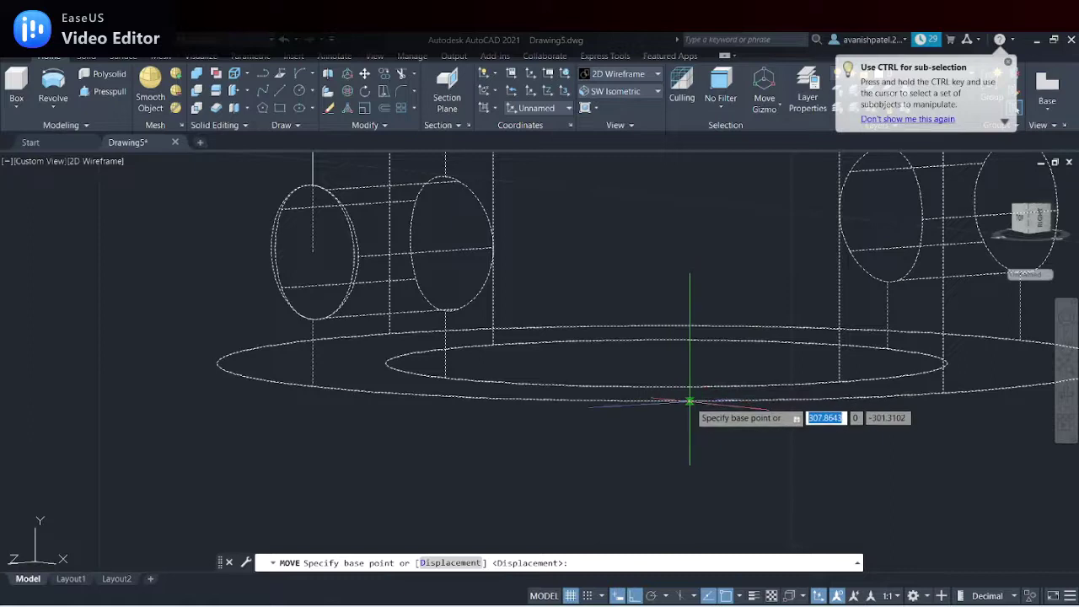
pyautogui.scroll(-3, 661, 388)
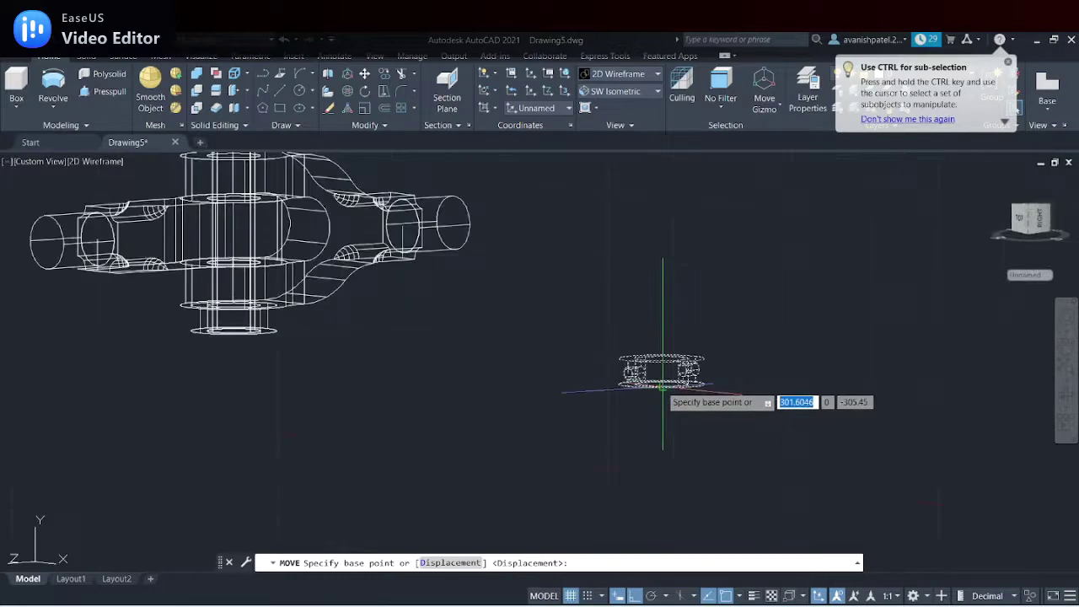
pyautogui.scroll(-2, 661, 389)
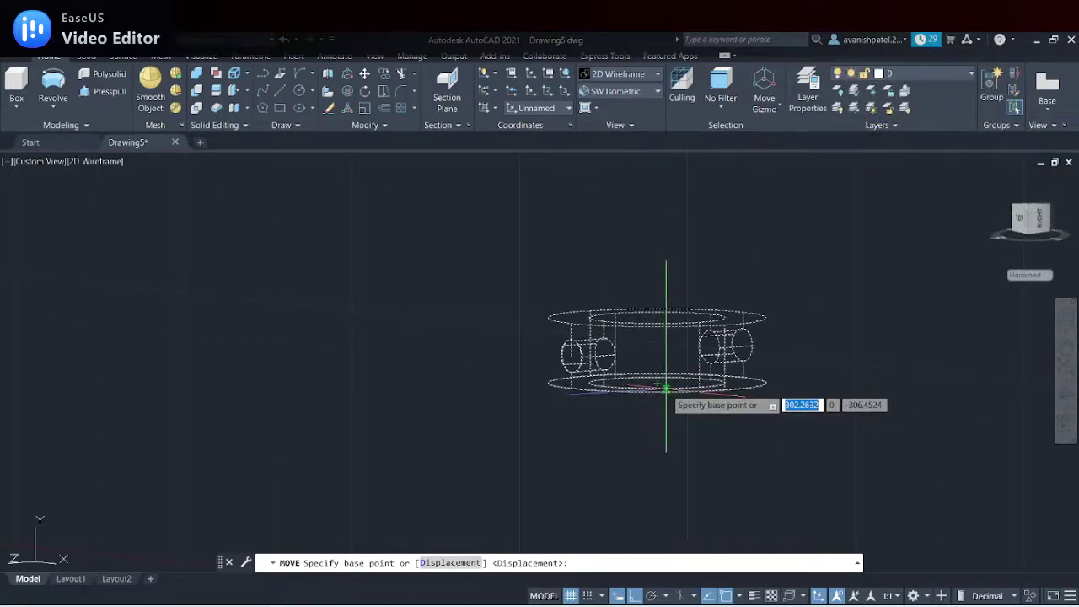
pyautogui.click(659, 390)
pyautogui.scroll(2, 629, 420)
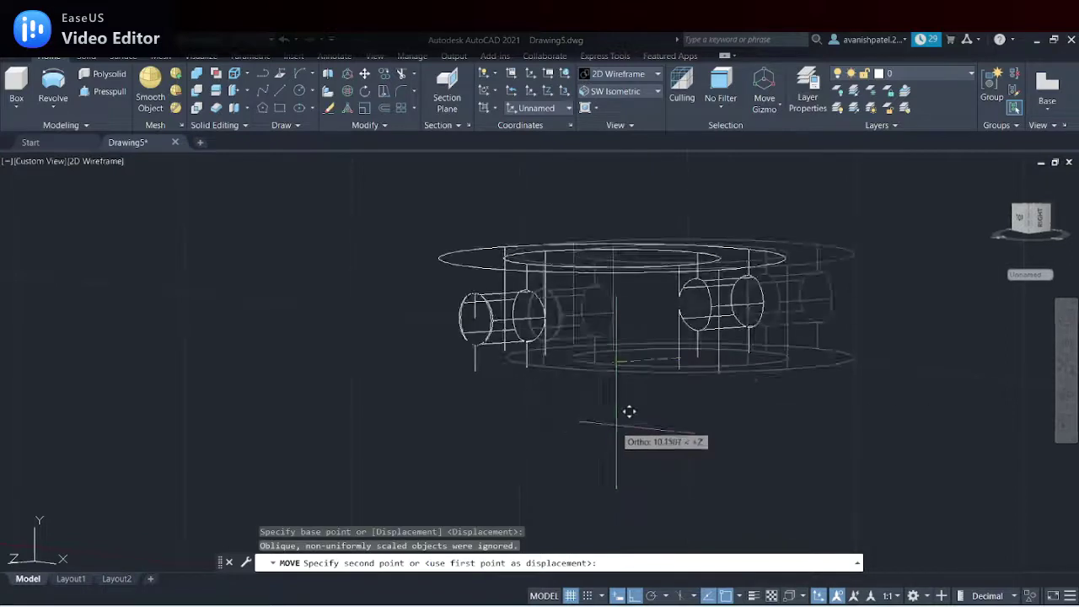
pyautogui.press('Escape')
# Reselect the collar, start another move, and cancel it, deselecting the collar
pyautogui.scroll(2, 617, 425)
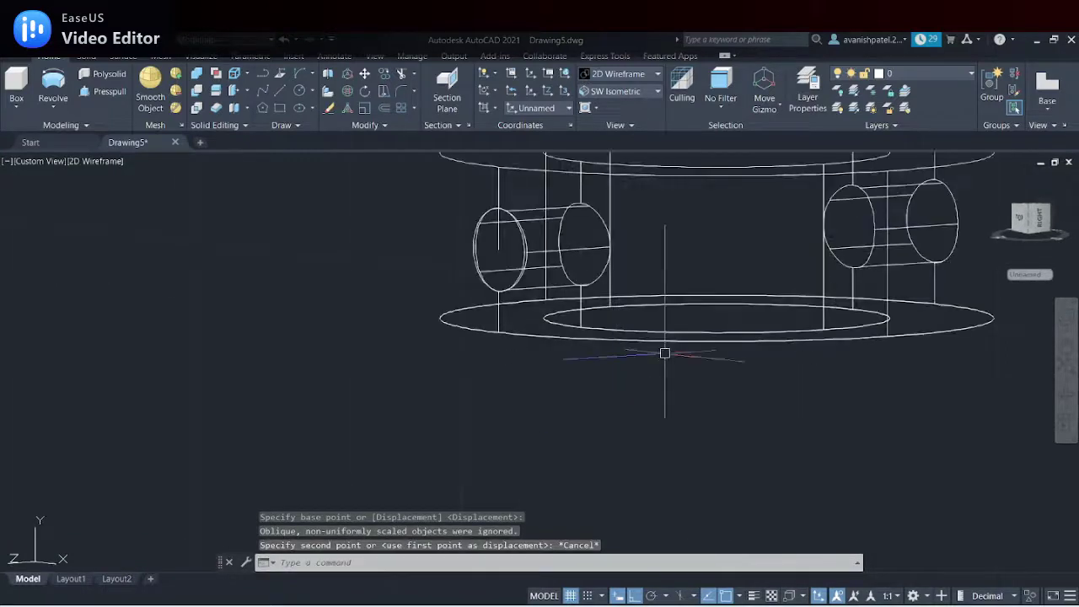
pyautogui.scroll(-5, 664, 353)
pyautogui.moveTo(708, 253); pyautogui.dragTo(632, 439)
pyautogui.rightClick(815, 304)
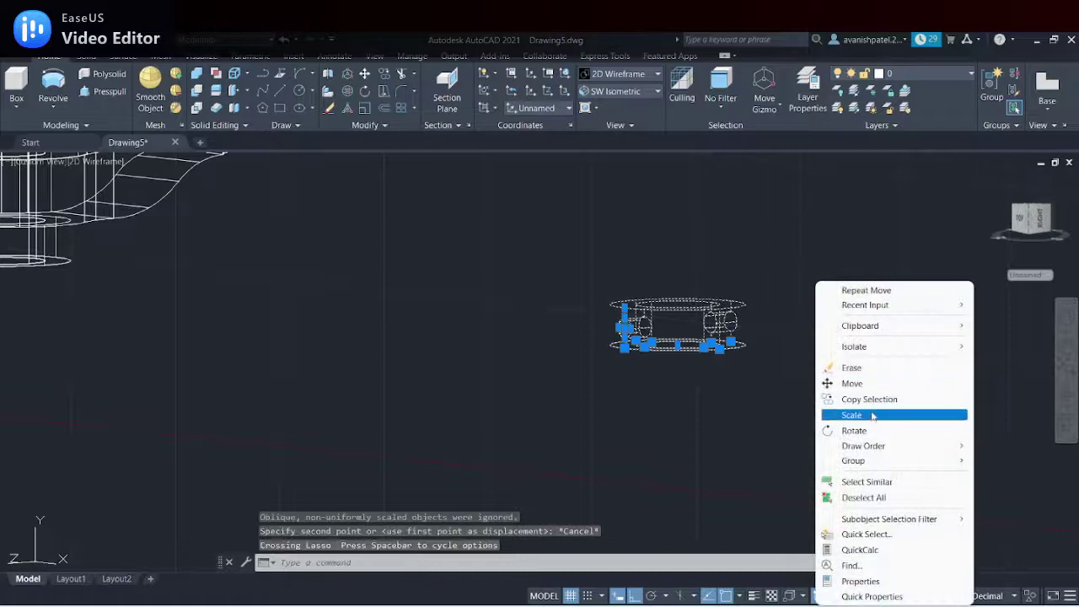
pyautogui.click(865, 386)
pyautogui.scroll(3, 717, 383)
pyautogui.scroll(3, 669, 357)
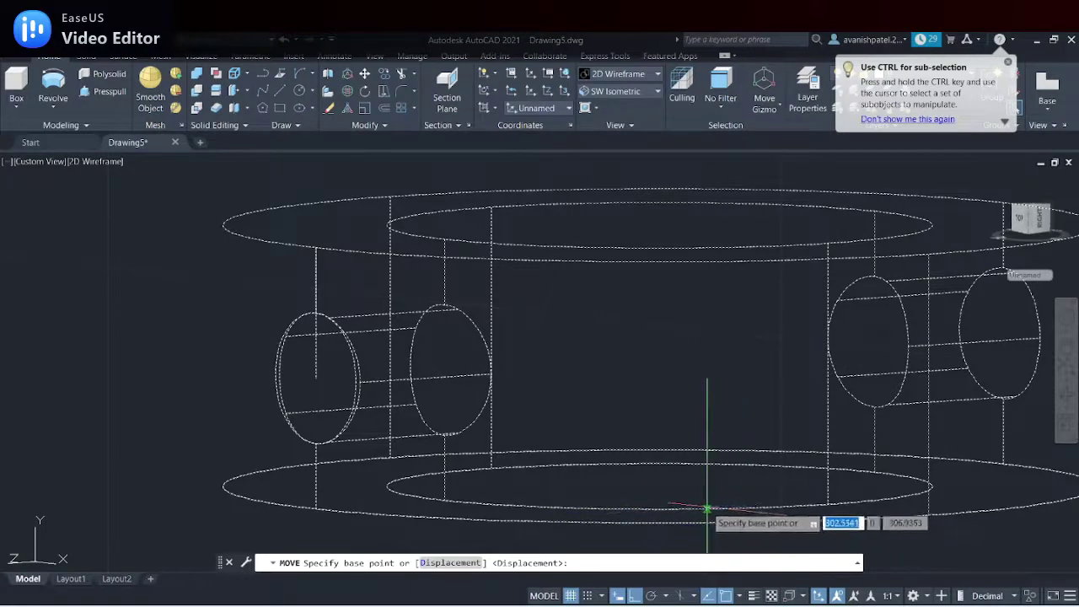
pyautogui.press('Escape')
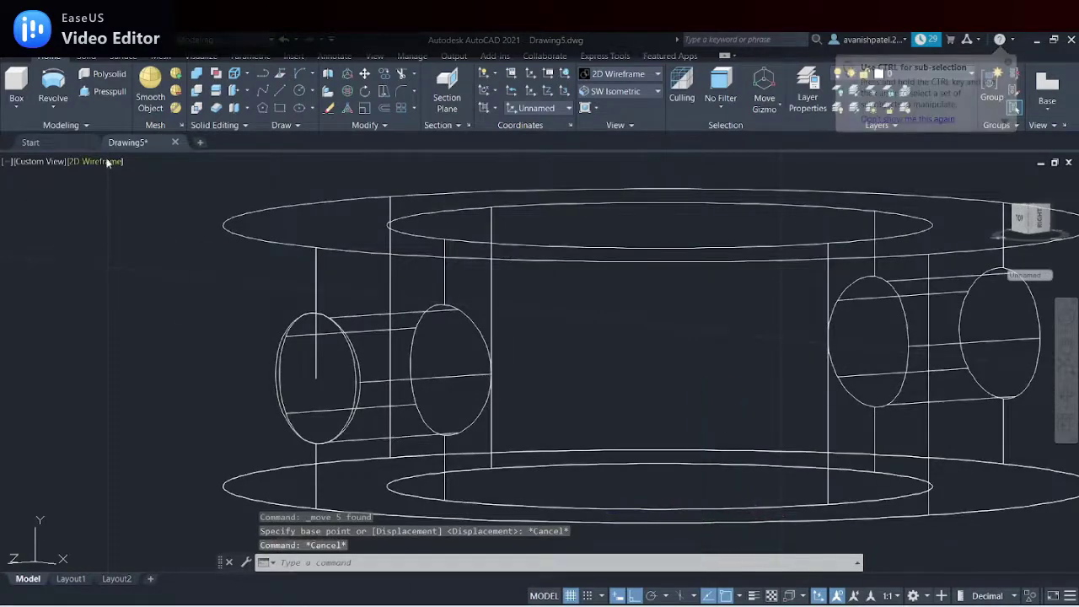
# Switch to Shades of Gray and orbit to see the collar ring's underside
pyautogui.click(101, 161)
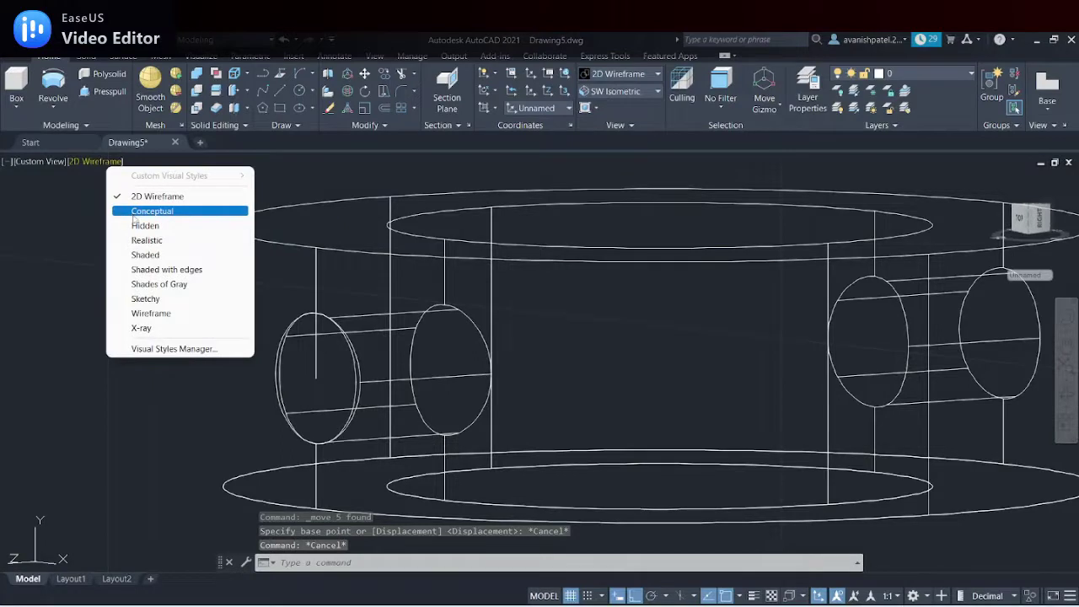
pyautogui.click(158, 284)
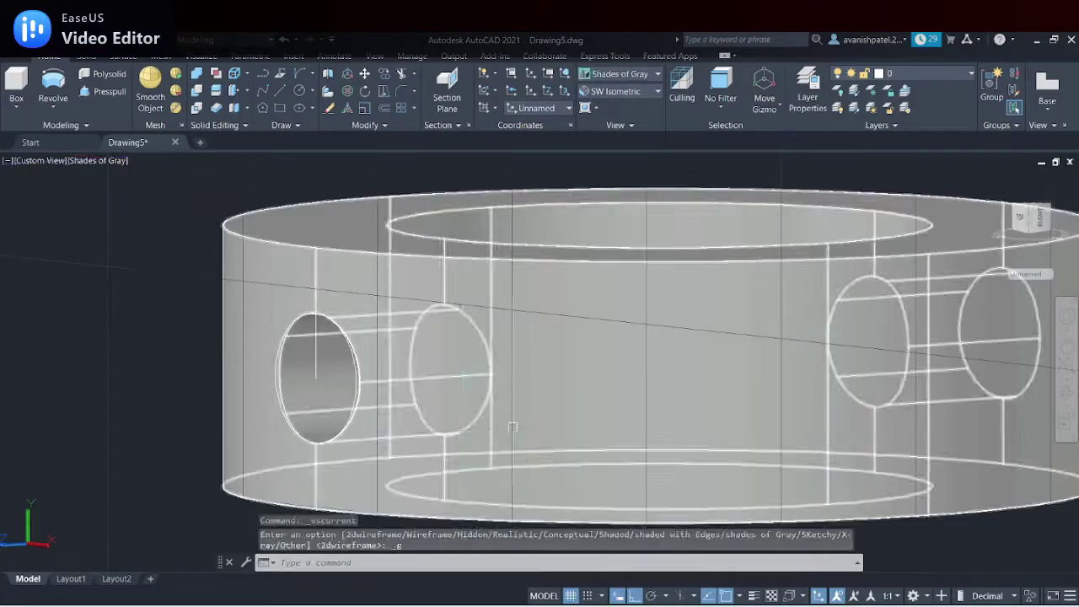
pyautogui.scroll(-4, 513, 425)
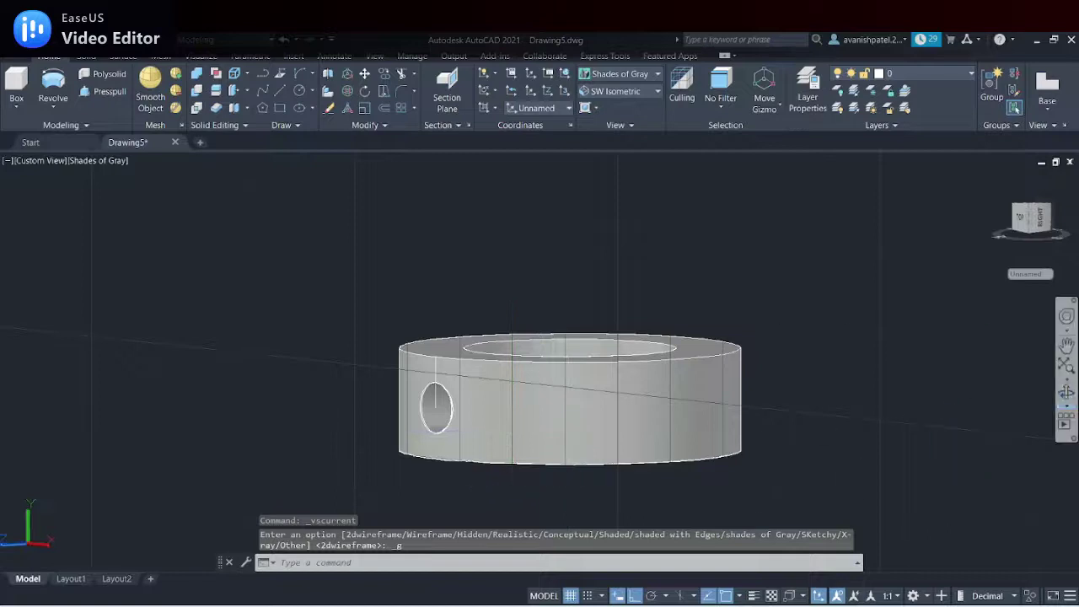
pyautogui.click(1066, 392)
pyautogui.moveTo(784, 403); pyautogui.dragTo(809, 278)
pyautogui.rightClick(950, 85)
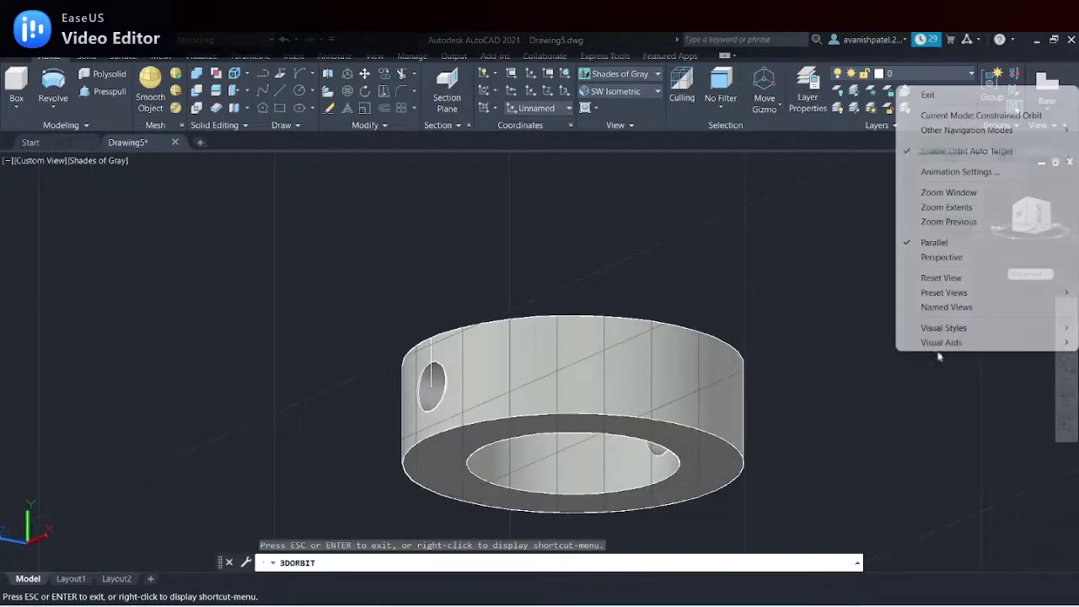
pyautogui.click(940, 93)
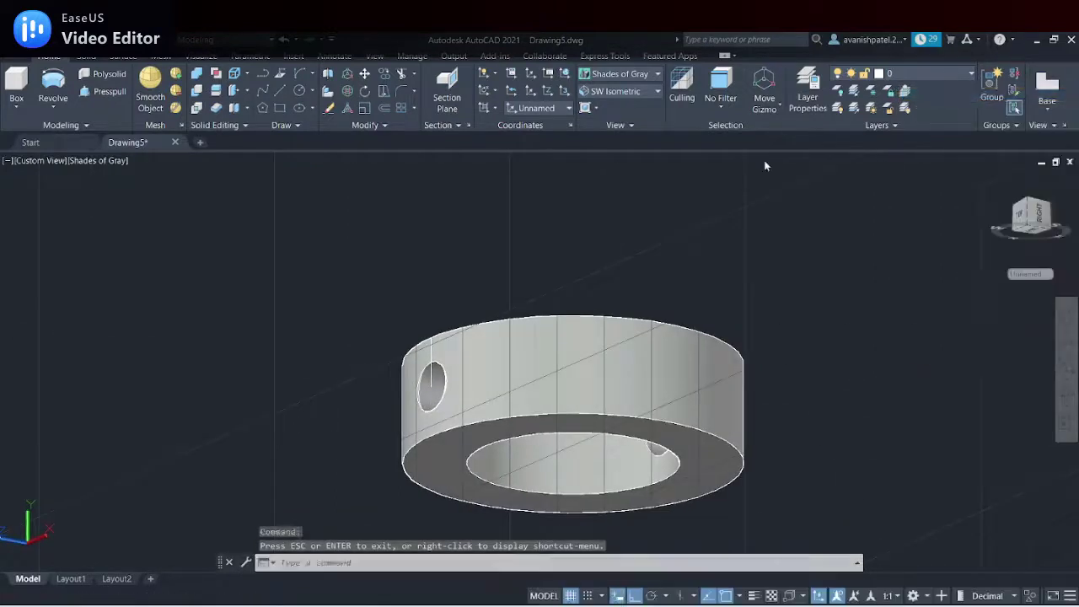
# Select the collar ring, start a move from a base point, then cancel it
pyautogui.click(564, 380)
pyautogui.rightClick(650, 301)
pyautogui.click(674, 362)
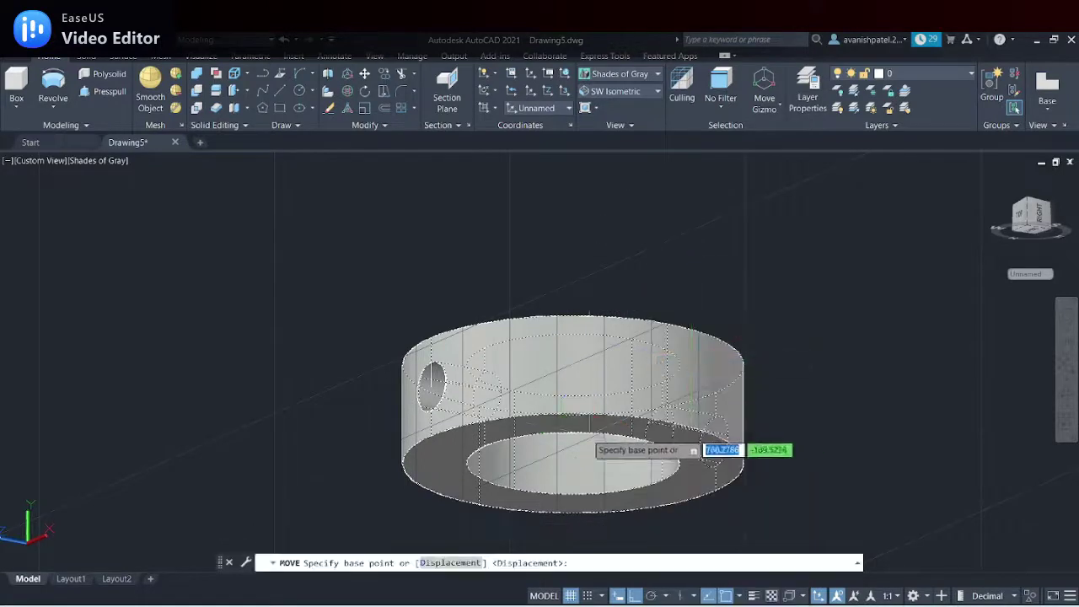
pyautogui.click(587, 448)
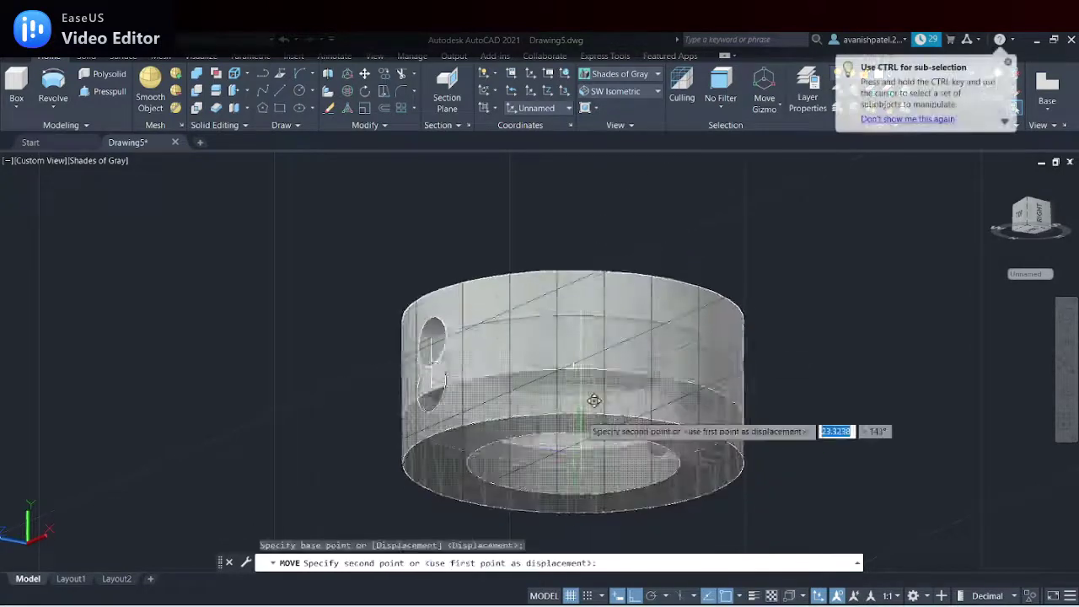
pyautogui.press('Escape')
pyautogui.scroll(-4, 582, 409)
# Reselect the collar ring and move it onto the top end of the pin
pyautogui.click(564, 417)
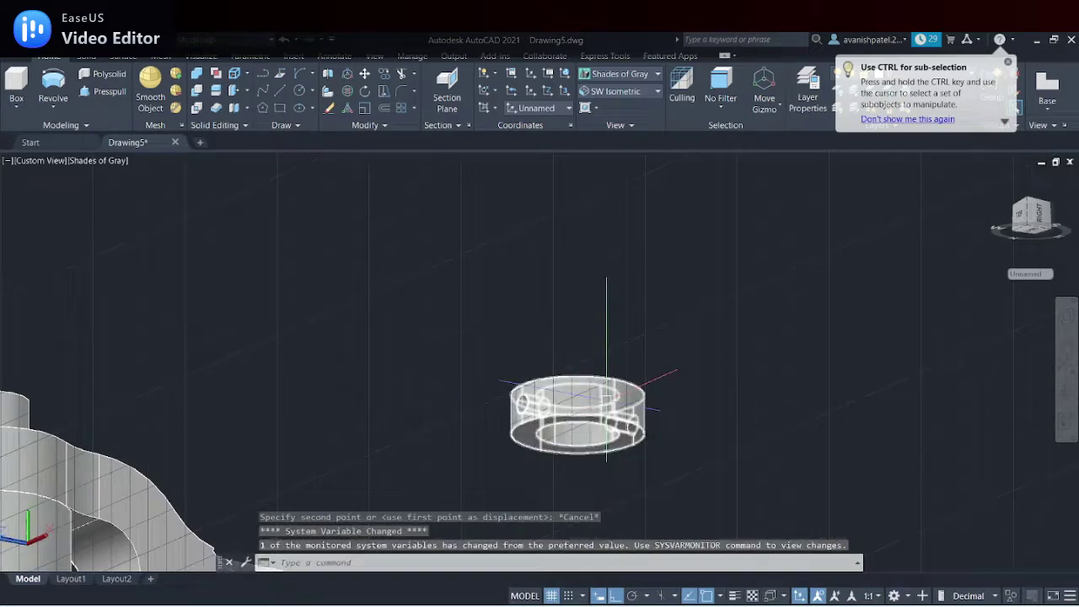
pyautogui.rightClick(721, 354)
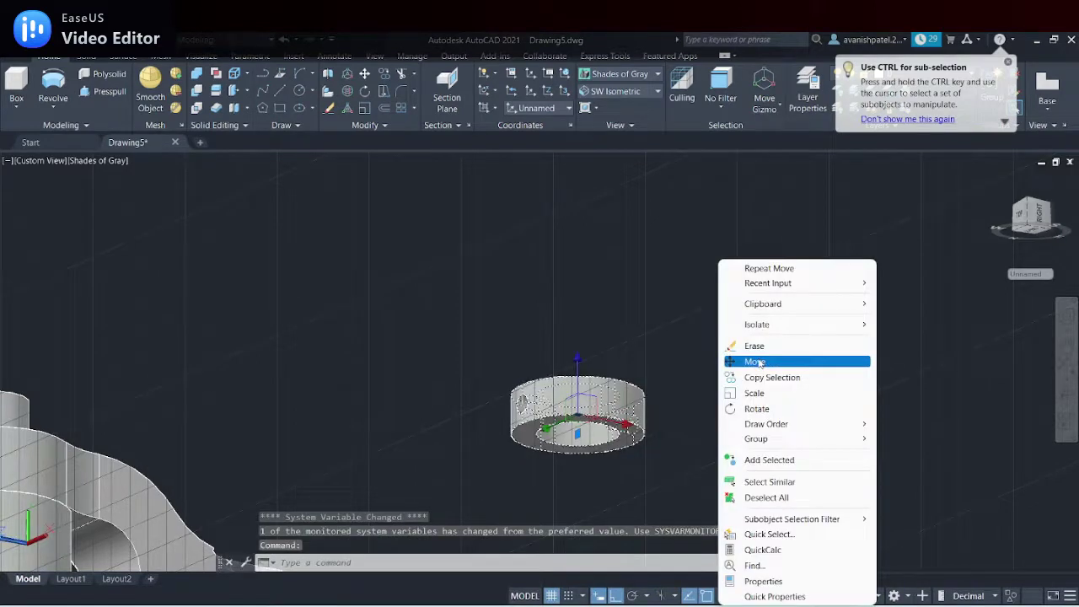
pyautogui.click(755, 362)
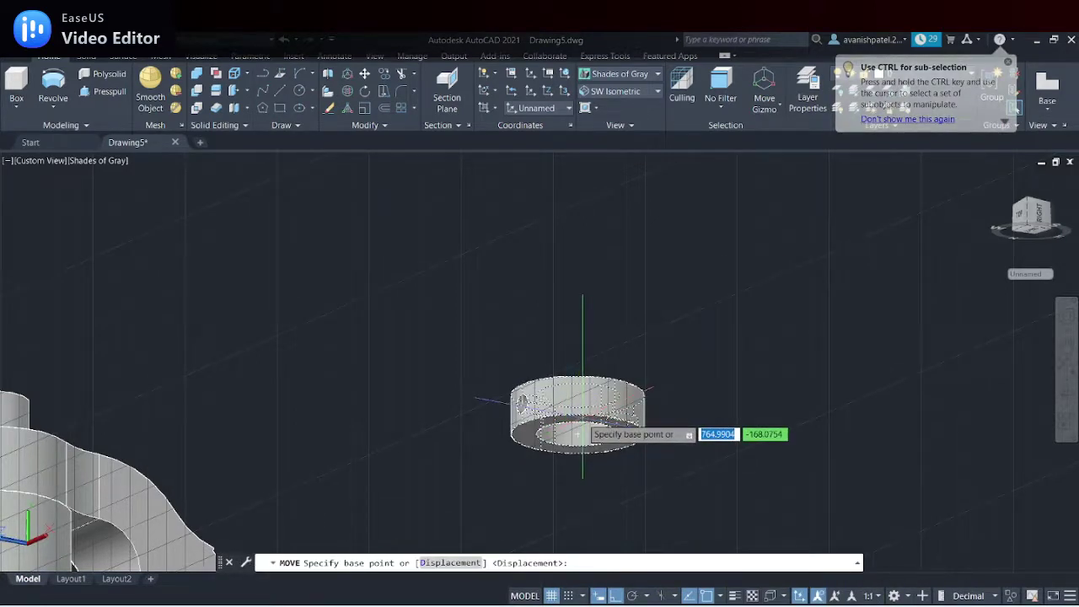
pyautogui.click(577, 434)
pyautogui.scroll(-5, 477, 411)
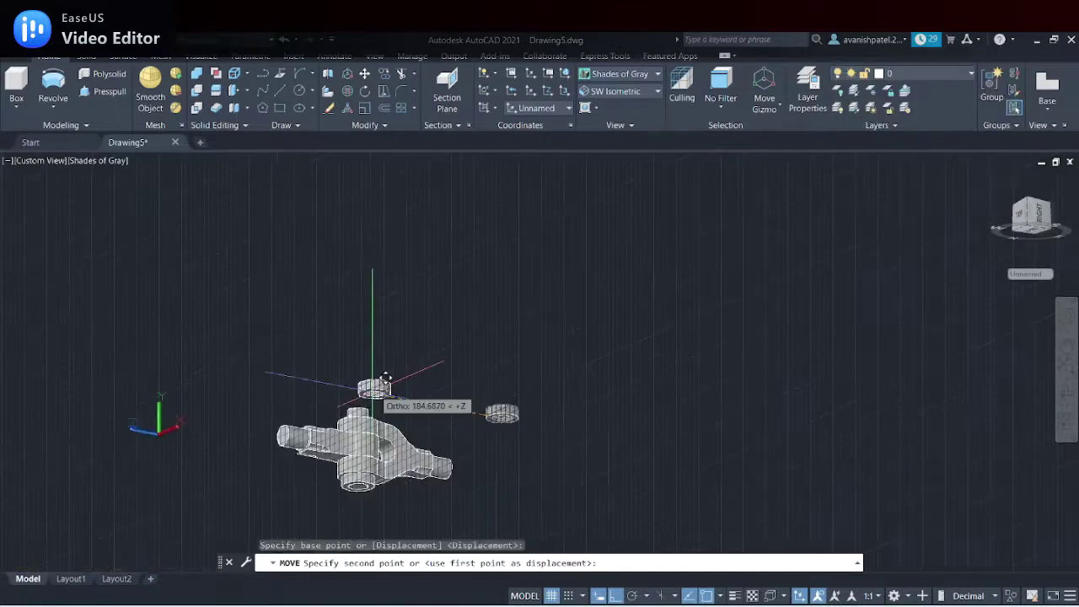
pyautogui.scroll(5, 385, 377)
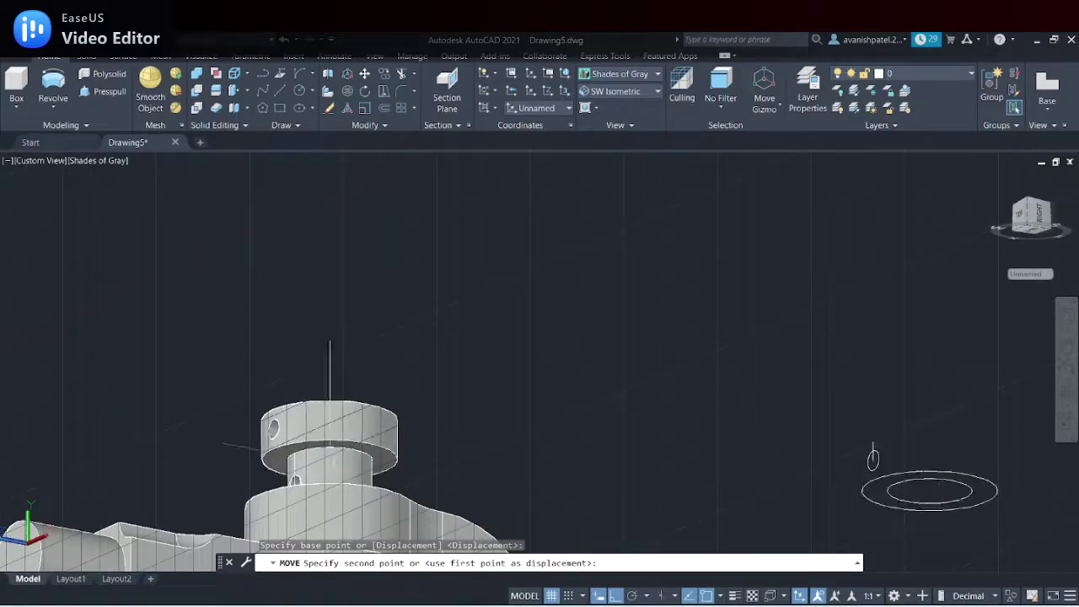
pyautogui.press('Escape')
# Zoom and orbit to look at the collar on the pin from above
pyautogui.scroll(2, 494, 386)
pyautogui.scroll(-4, 495, 386)
pyautogui.scroll(3, 494, 380)
pyautogui.scroll(-1, 505, 416)
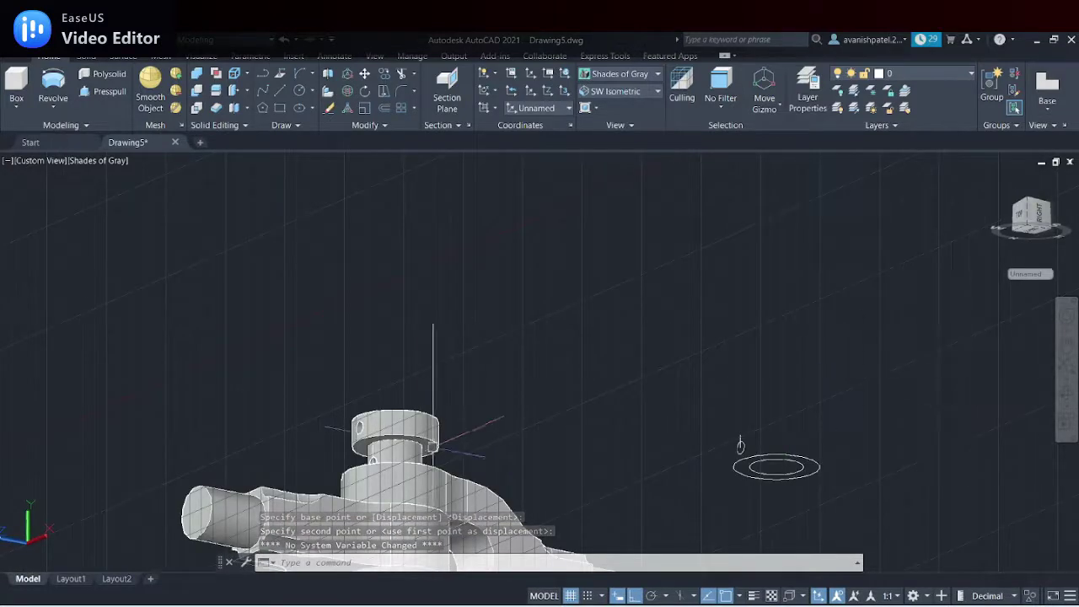
pyautogui.scroll(2, 433, 439)
pyautogui.moveTo(499, 460)
pyautogui.keyDown('shift'); pyautogui.mouseDown(button='middle')
pyautogui.moveTo(527, 489)
pyautogui.moveTo(304, 416)
pyautogui.mouseUp(button='middle'); pyautogui.keyUp('shift')
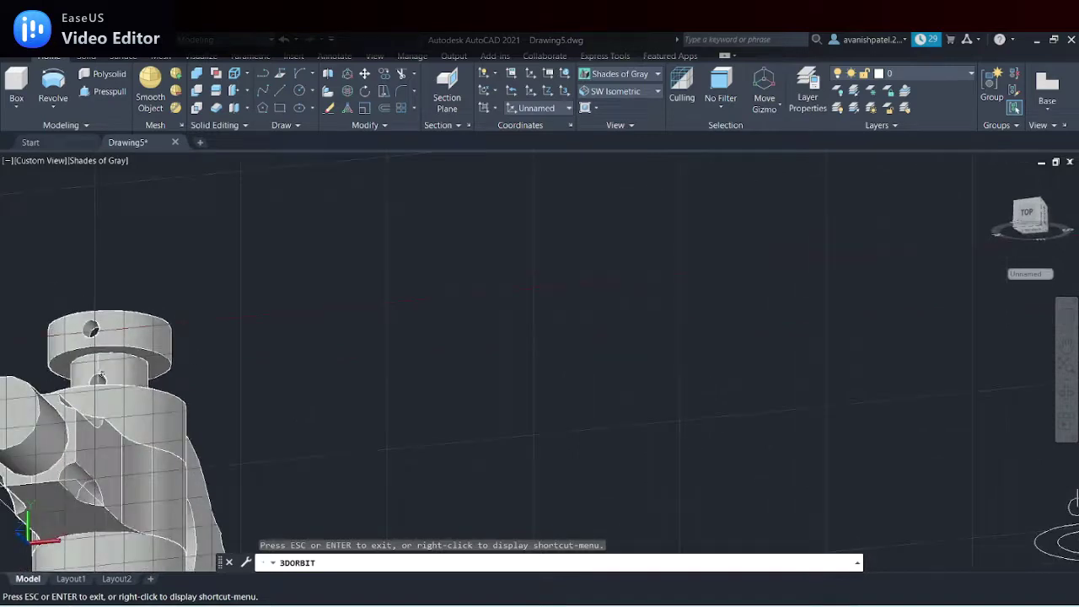
# Zoom to the collar and pin, clear the selection, and display the model in 2D Wireframe
pyautogui.scroll(2, 85, 373)
pyautogui.scroll(2, 82, 373)
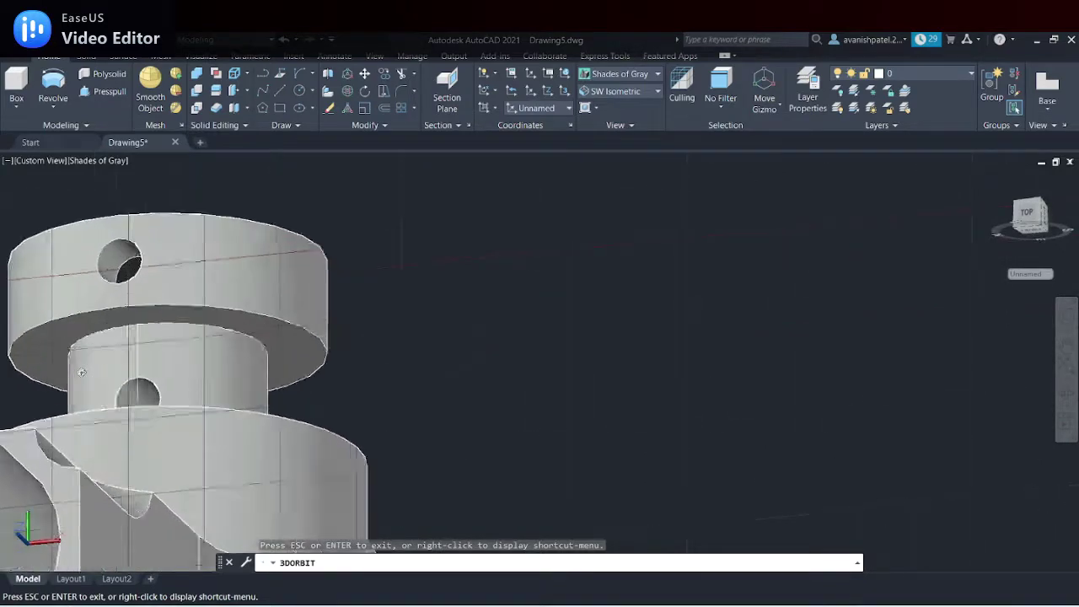
pyautogui.scroll(2, 81, 372)
pyautogui.moveTo(82, 373); pyautogui.dragTo(445, 379, button='middle')
pyautogui.press('Escape')
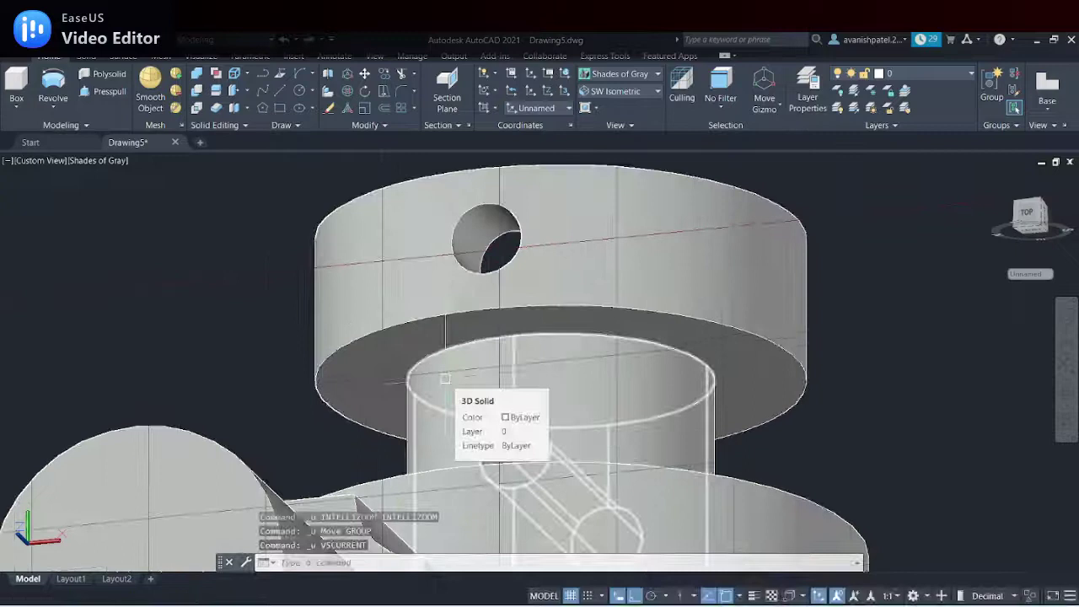
pyautogui.scroll(2, 430, 405)
pyautogui.scroll(-4, 420, 427)
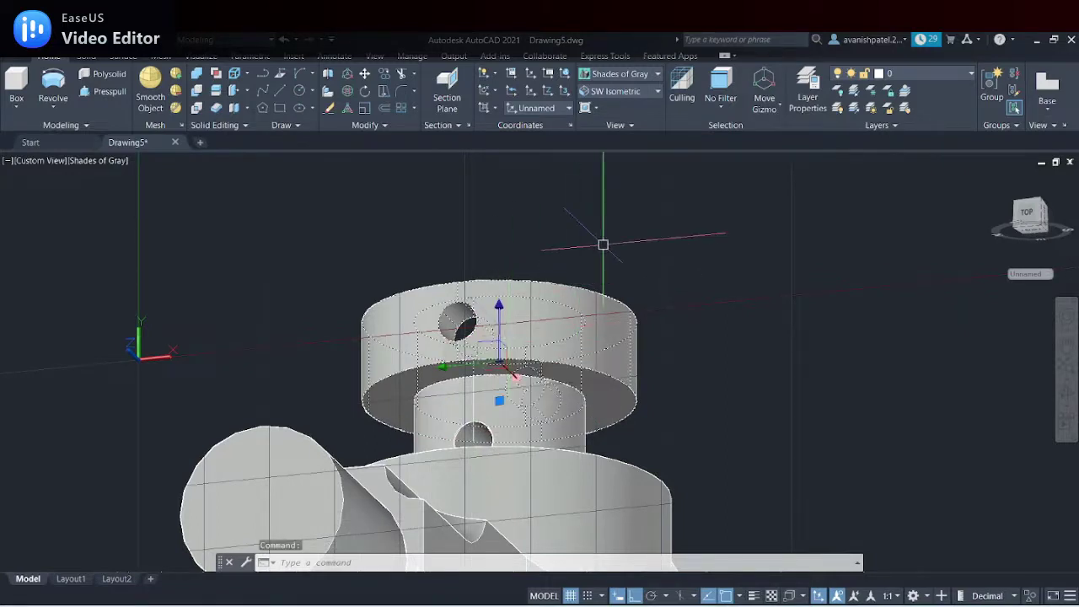
pyautogui.press('Escape')
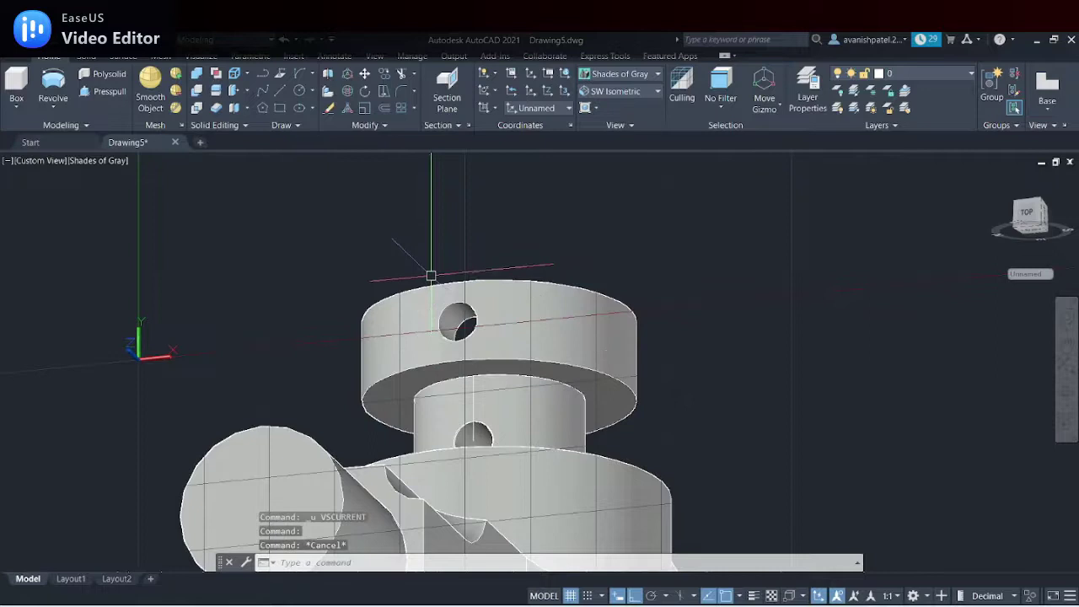
pyautogui.click(101, 161)
pyautogui.click(135, 195)
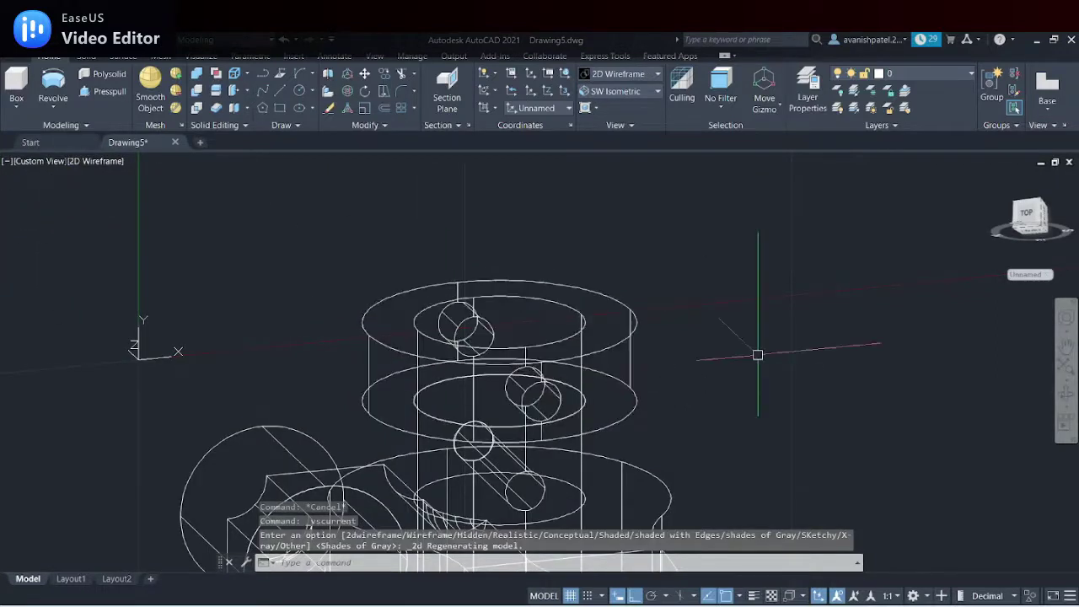
# Start moving the collar from its cross hole, then zoom in toward the pin's hole
pyautogui.moveTo(749, 301); pyautogui.dragTo(723, 235, button='middle')
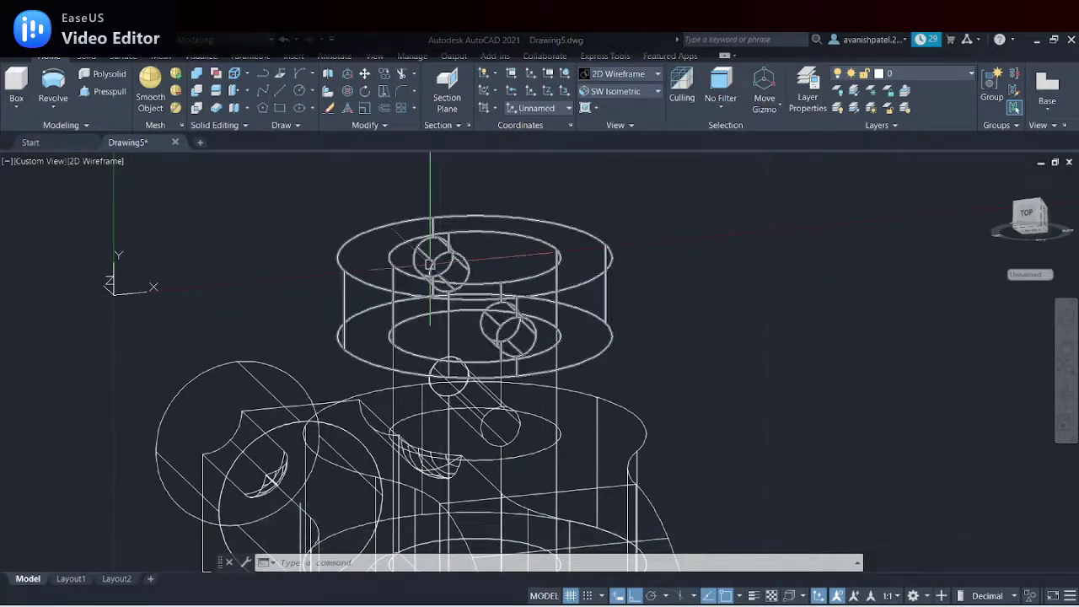
pyautogui.click(481, 249)
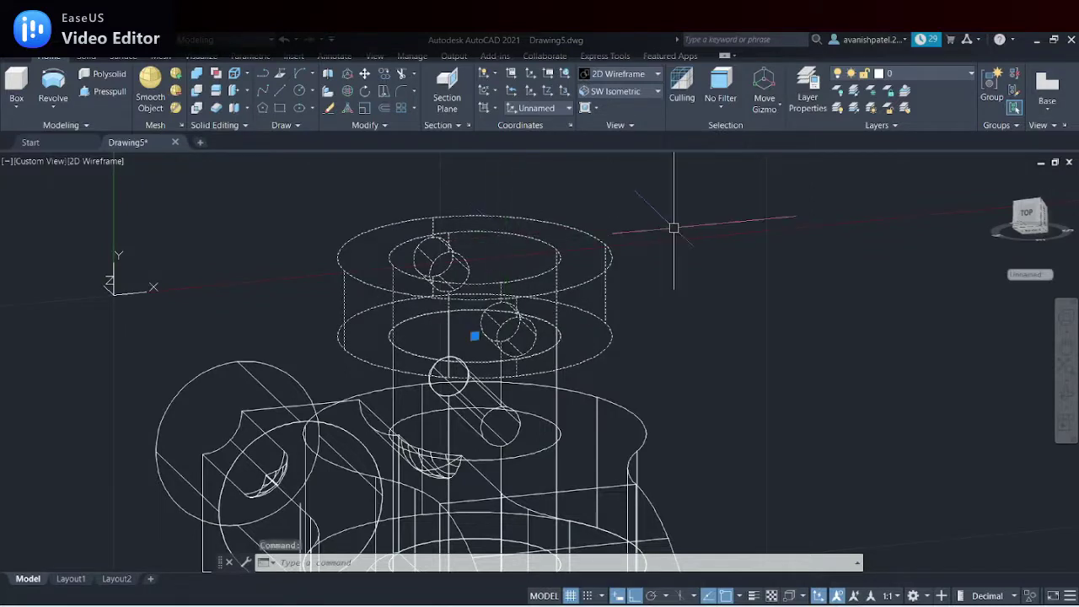
pyautogui.rightClick(675, 228)
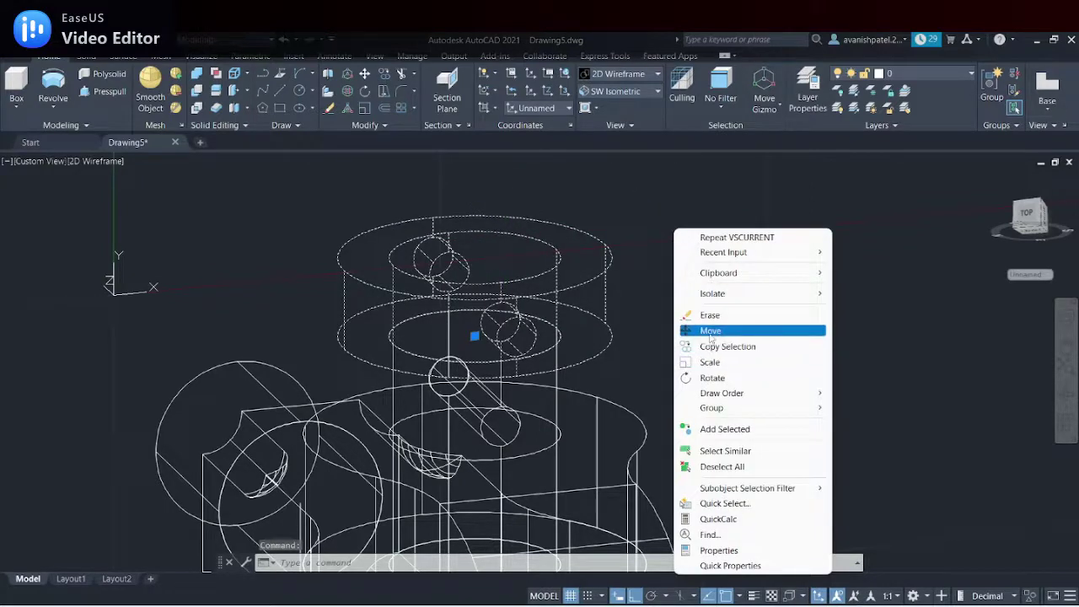
pyautogui.click(711, 333)
pyautogui.scroll(3, 420, 264)
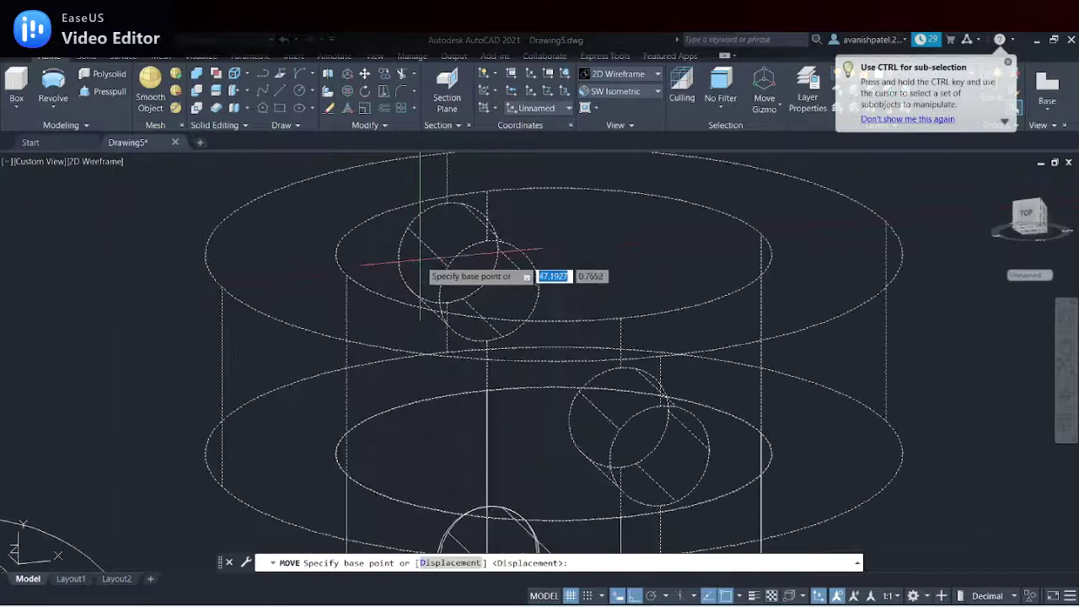
pyautogui.click(439, 299)
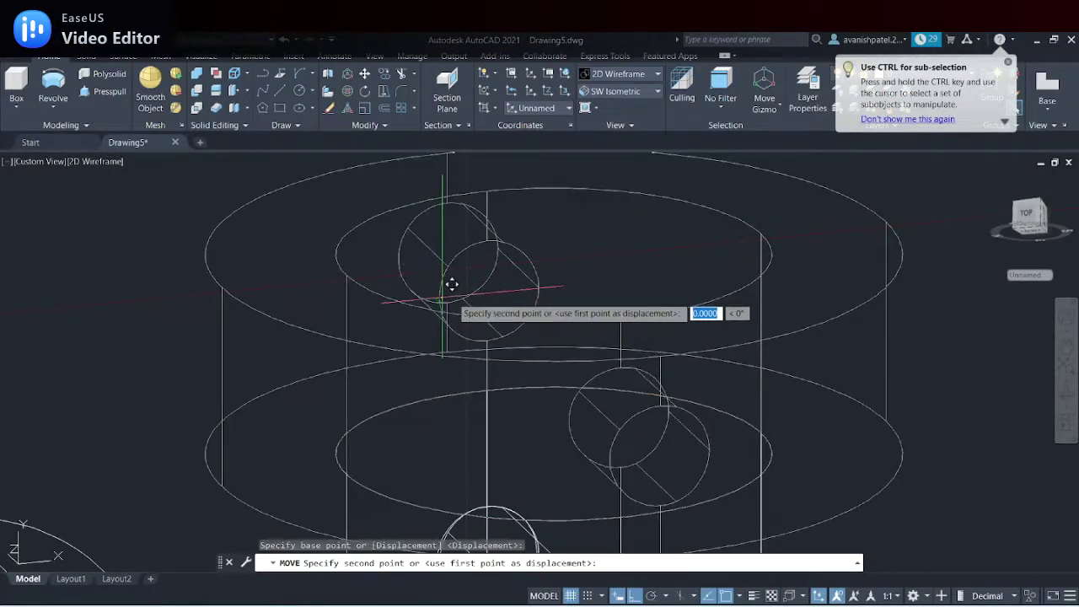
pyautogui.scroll(-5, 611, 286)
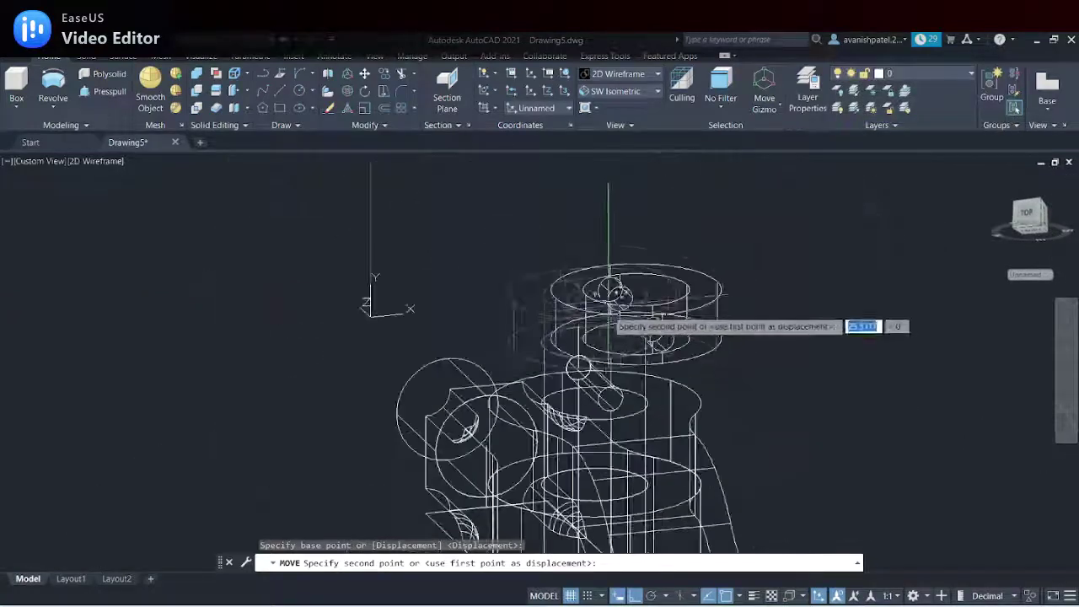
pyautogui.scroll(2, 590, 362)
pyautogui.scroll(3, 586, 358)
pyautogui.scroll(2, 481, 373)
pyautogui.scroll(2, 482, 384)
pyautogui.scroll(2, 481, 364)
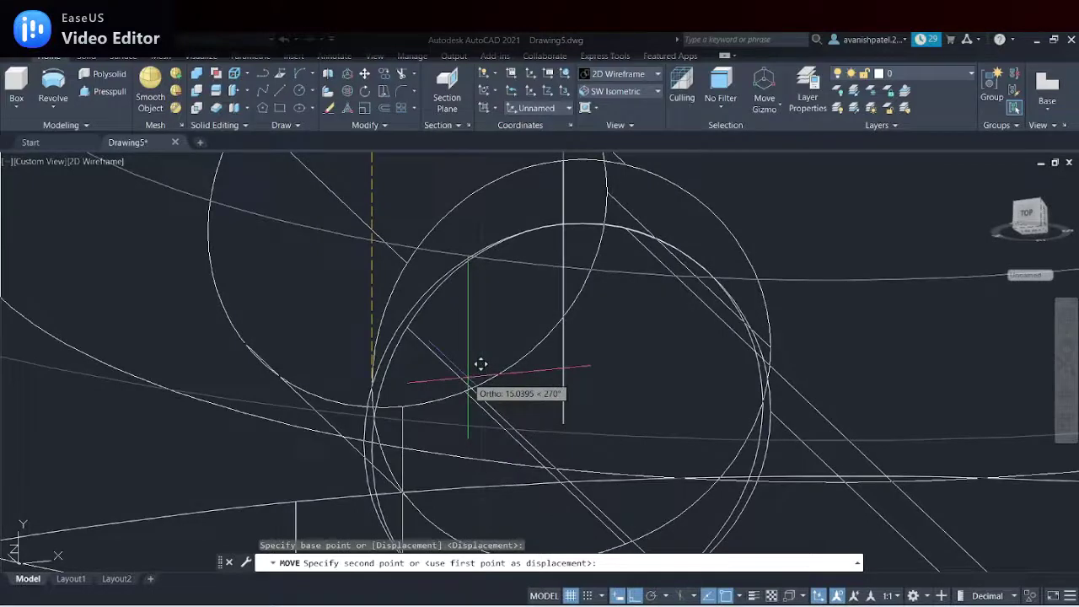
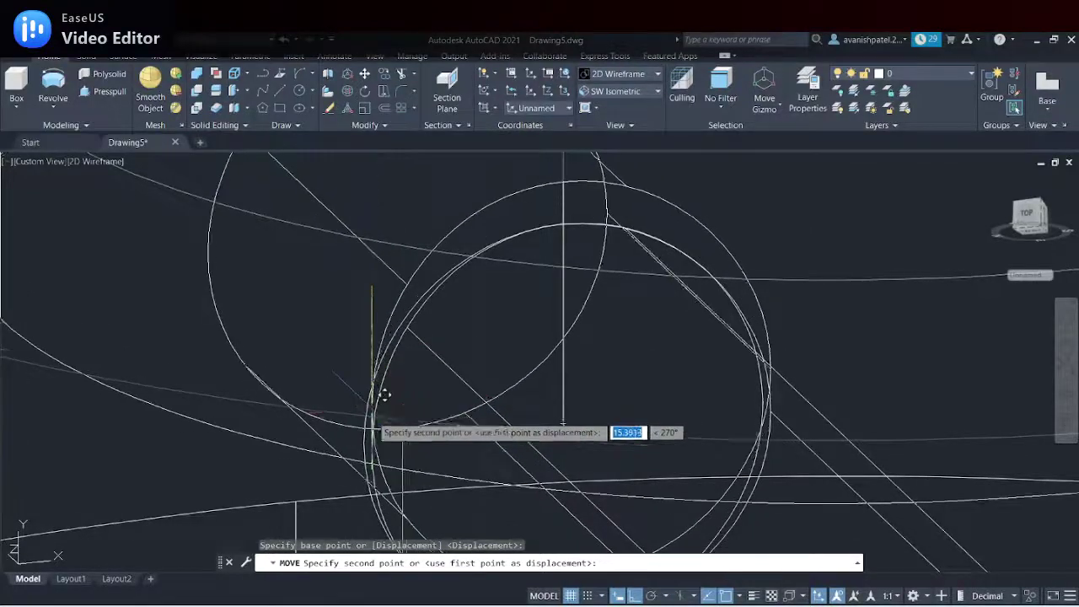
# Place the moved part and switch the viewport to the Shades of Gray visual style
pyautogui.click(372, 437)
pyautogui.scroll(4, 450, 402)
pyautogui.scroll(-4, 450, 402)
pyautogui.scroll(-4, 451, 402)
pyautogui.scroll(-3, 405, 355)
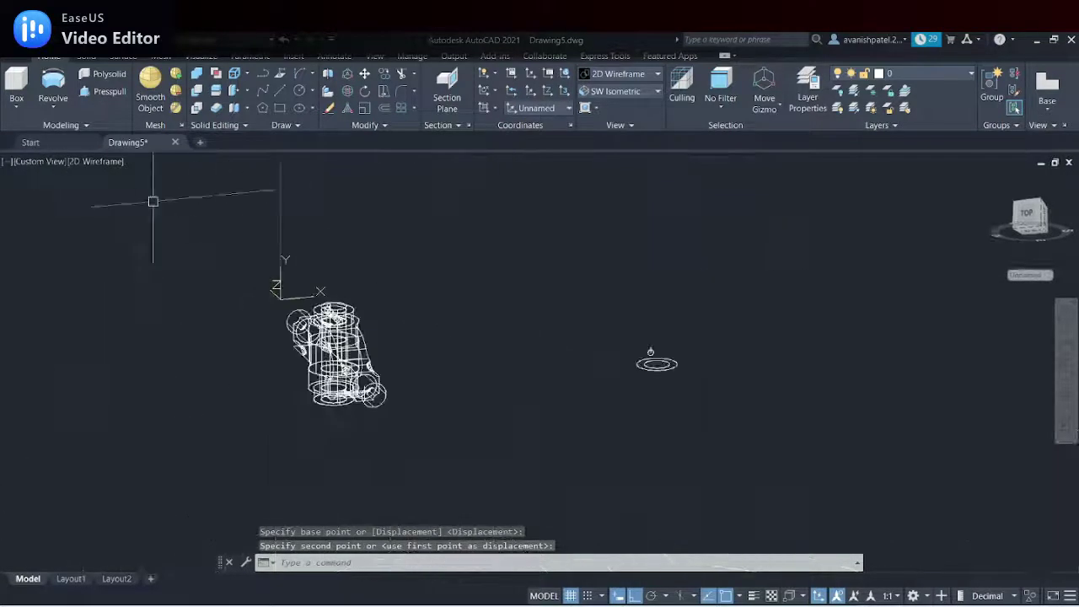
pyautogui.click(108, 162)
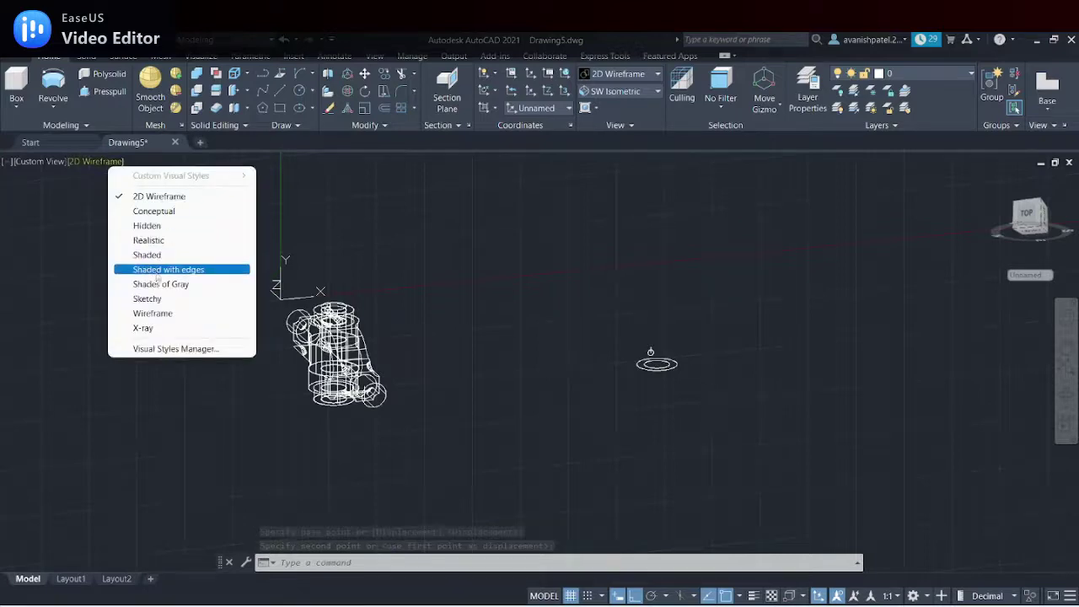
pyautogui.click(161, 284)
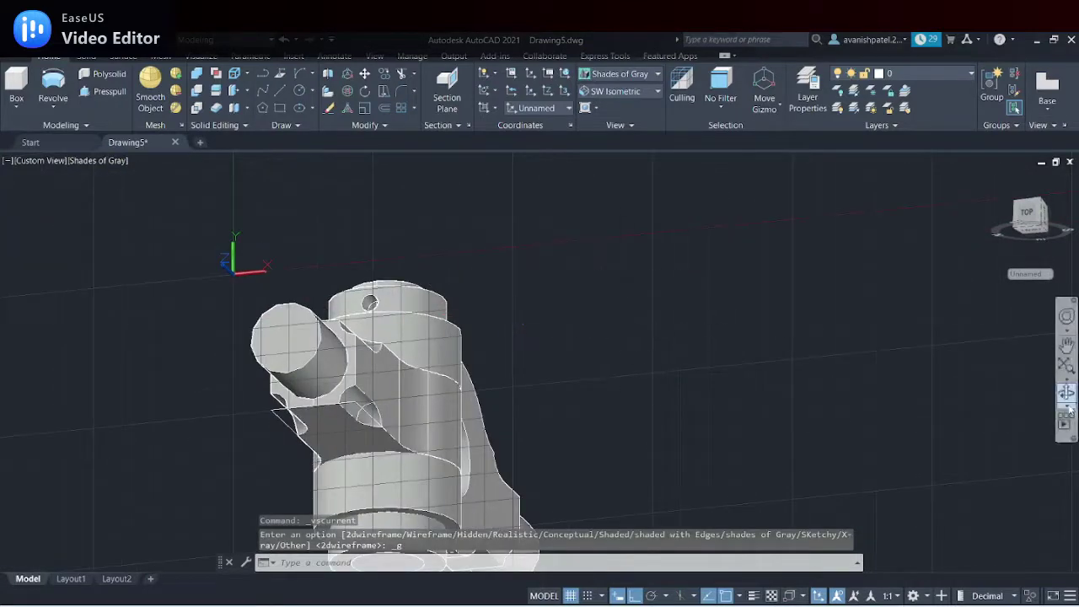
# Orbit the model to a front-facing view with the pin in sight
pyautogui.click(1067, 393)
pyautogui.moveTo(387, 337)
pyautogui.mouseDown()
pyautogui.moveTo(398, 354)
pyautogui.moveTo(168, 366)
pyautogui.moveTo(365, 361)
pyautogui.moveTo(435, 421)
pyautogui.mouseUp()
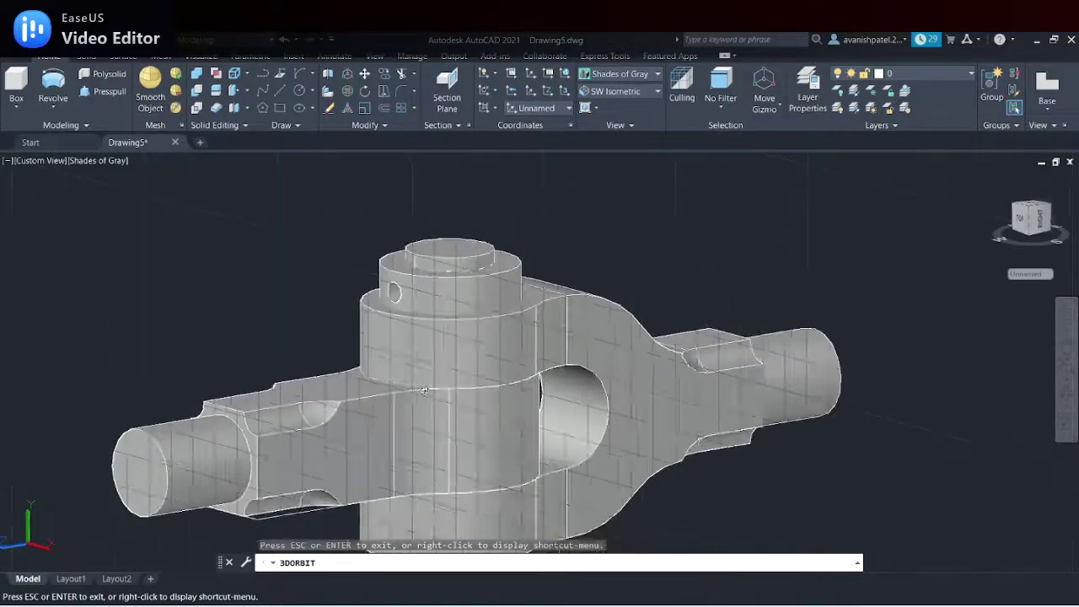
pyautogui.moveTo(435, 421); pyautogui.dragTo(315, 338, button='middle')
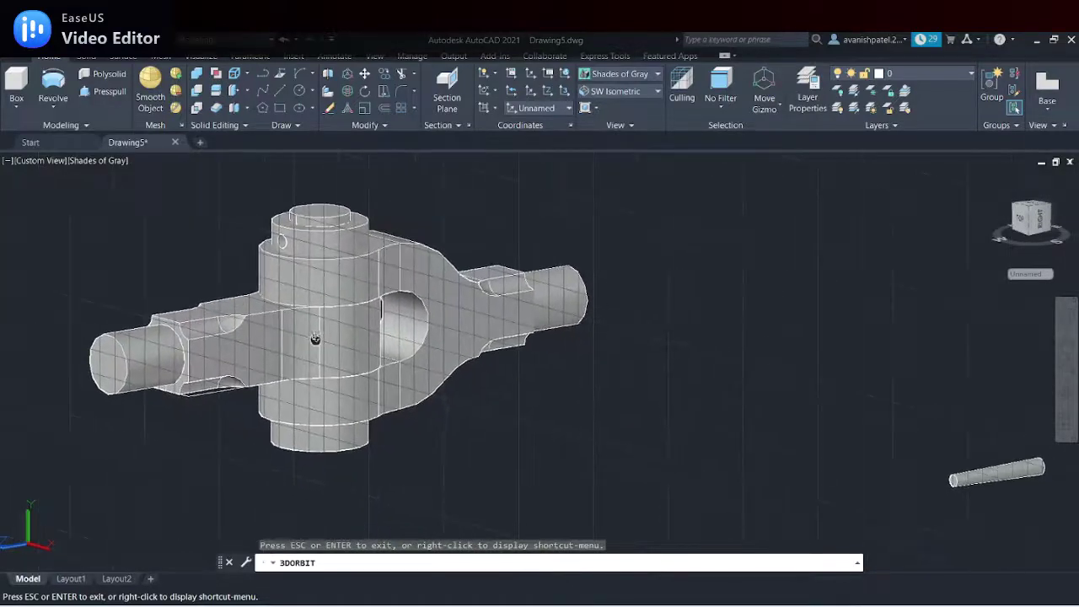
pyautogui.press('Escape')
pyautogui.scroll(-3, 793, 346)
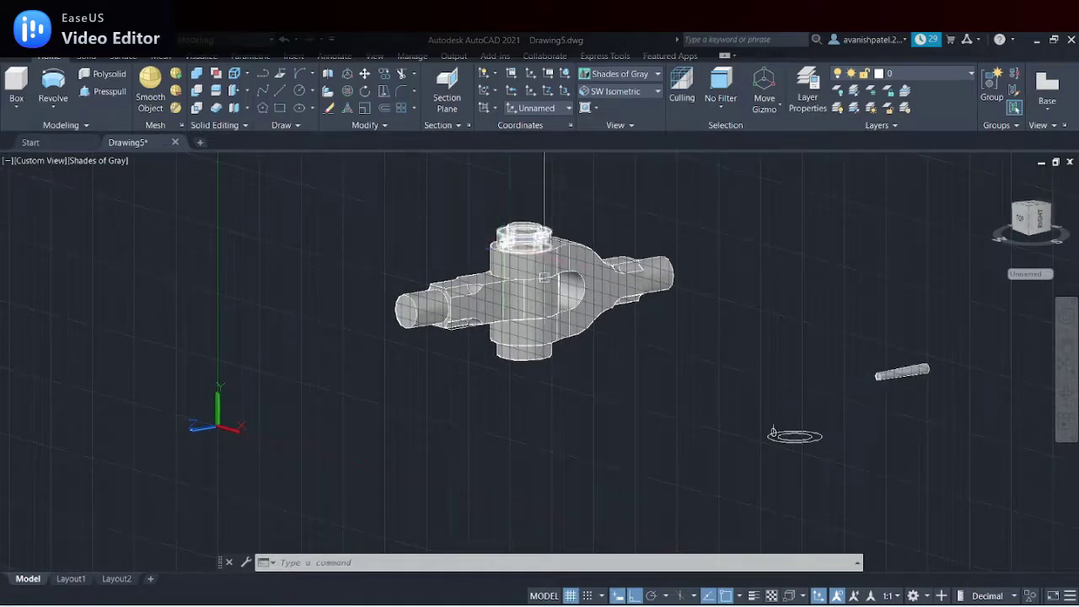
pyautogui.scroll(3, 814, 374)
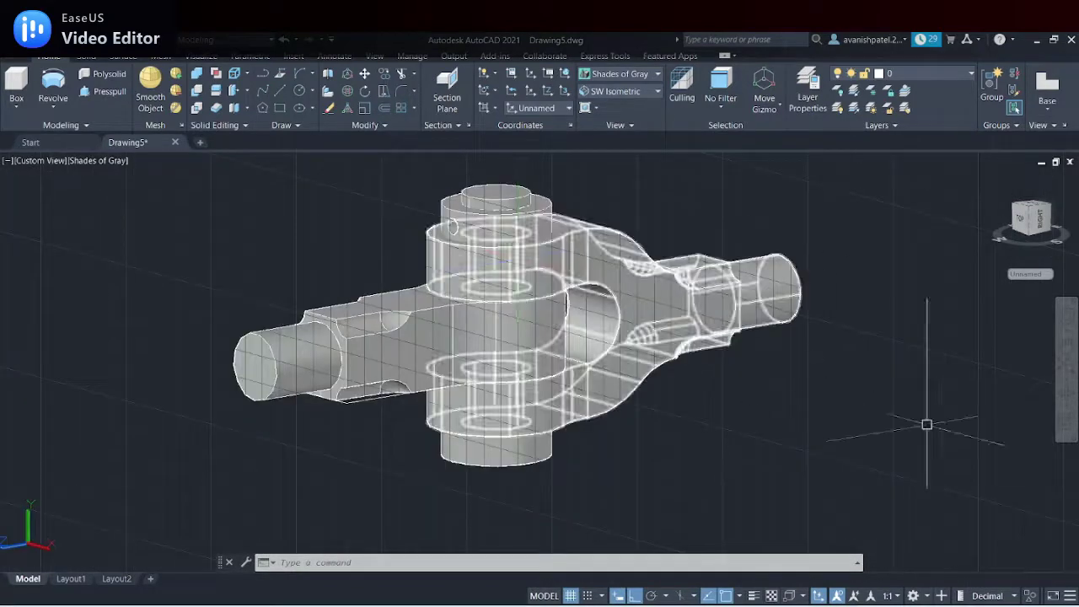
# Undo the last move, then orbit the model to view it from below
pyautogui.click(611, 291)
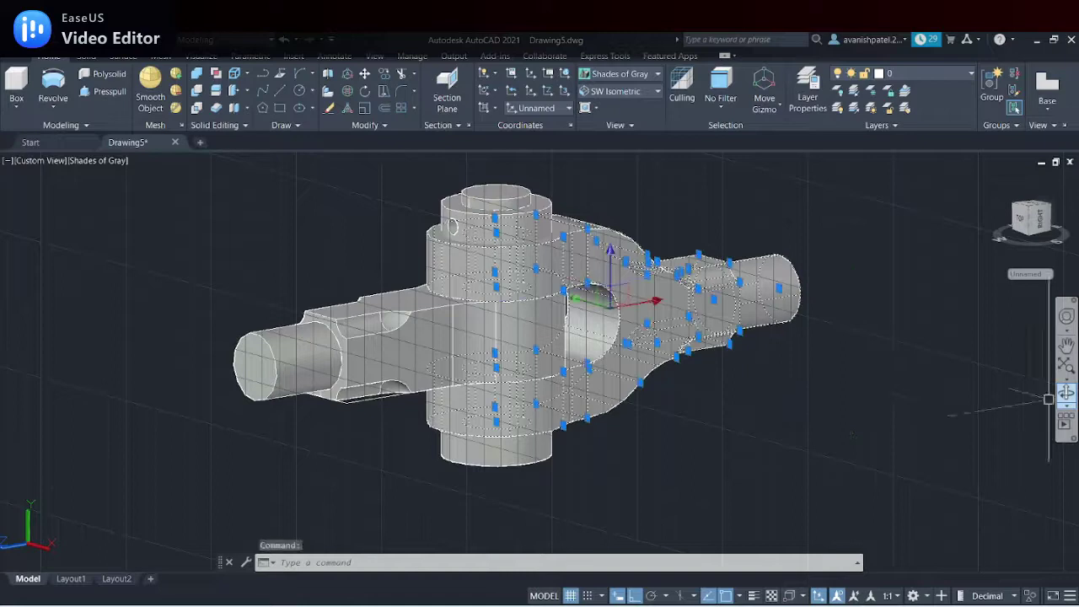
pyautogui.hotkey('ctrl', 'z')
pyautogui.press('Escape')
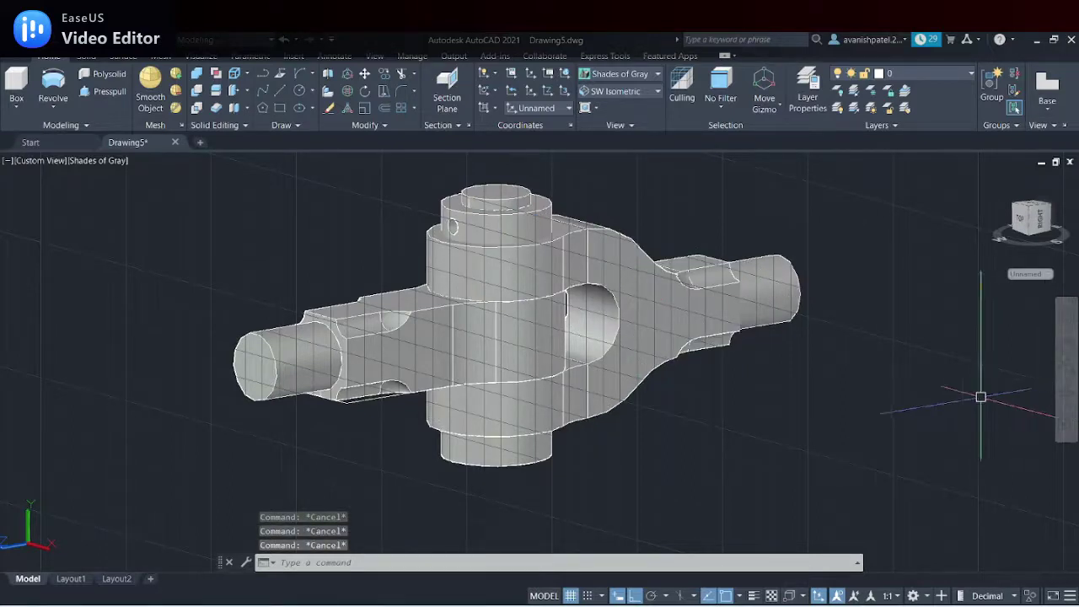
pyautogui.click(1066, 395)
pyautogui.moveTo(1017, 382)
pyautogui.mouseDown()
pyautogui.moveTo(683, 306)
pyautogui.moveTo(716, 311)
pyautogui.mouseUp()
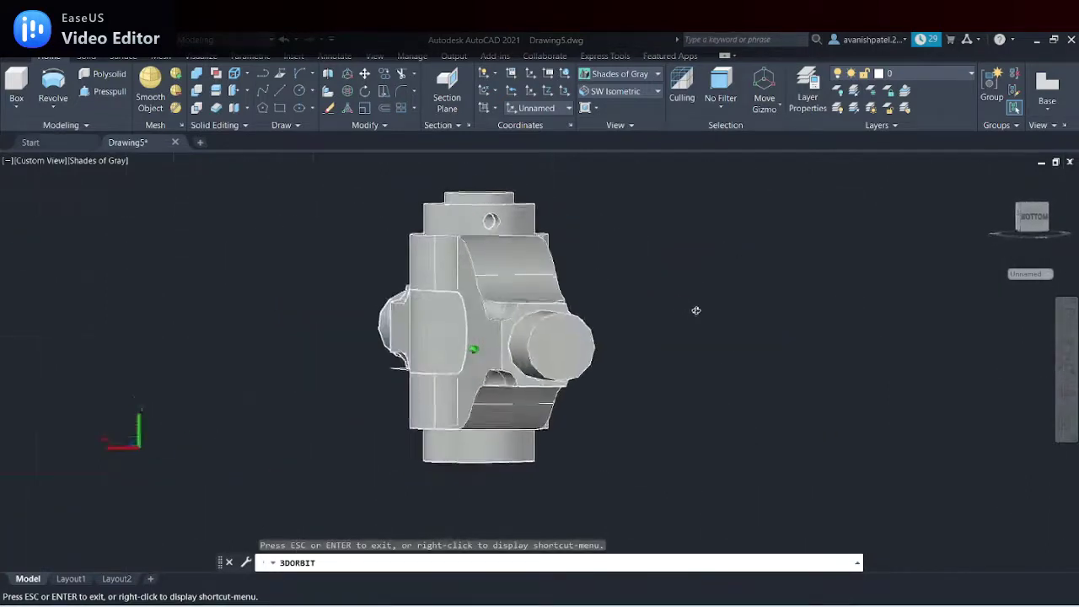
pyautogui.rightClick(729, 310)
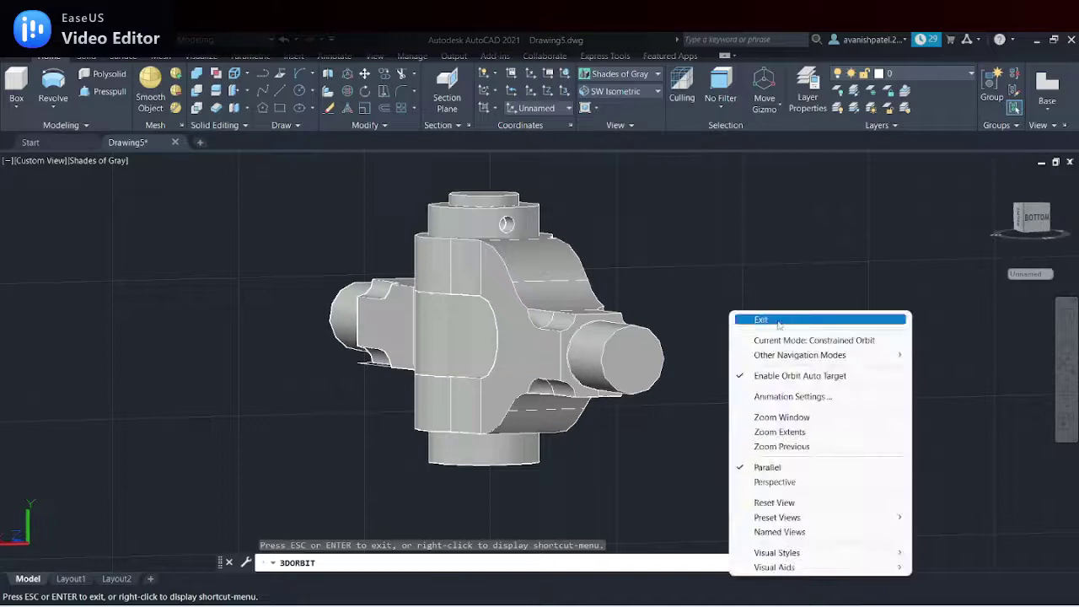
pyautogui.click(778, 320)
pyautogui.scroll(-2, 778, 325)
pyautogui.scroll(-4, 797, 330)
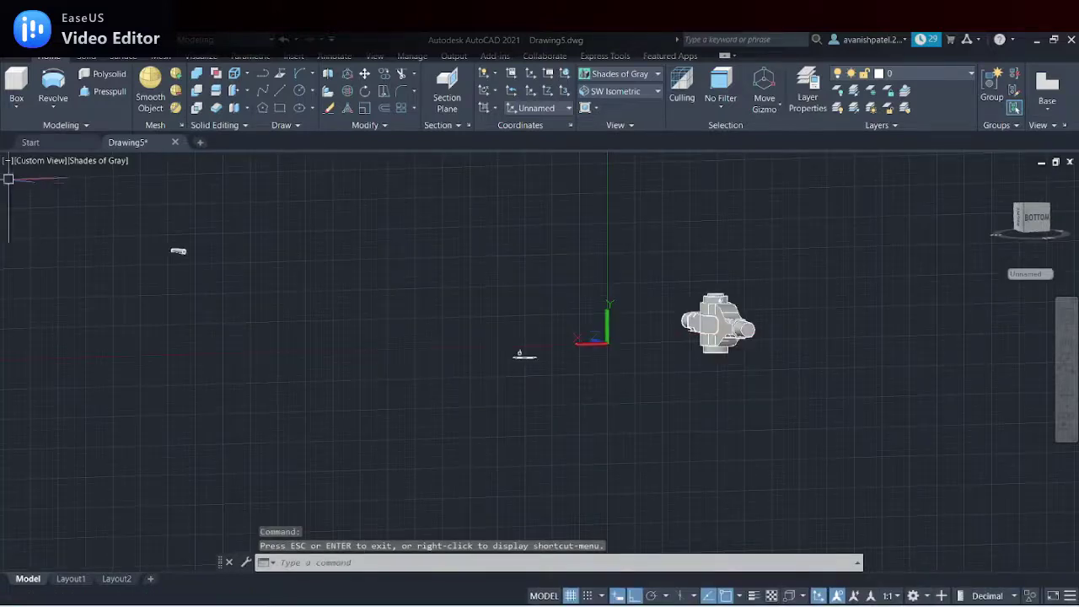
pyautogui.click(122, 162)
# Switch the display back to 2D Wireframe and orbit to a new angle
pyautogui.click(172, 201)
pyautogui.scroll(5, 814, 360)
pyautogui.scroll(-5, 743, 313)
pyautogui.moveTo(739, 314)
pyautogui.keyDown('shift'); pyautogui.mouseDown(button='middle')
pyautogui.moveTo(814, 316)
pyautogui.moveTo(599, 249)
pyautogui.mouseUp(button='middle'); pyautogui.keyUp('shift')
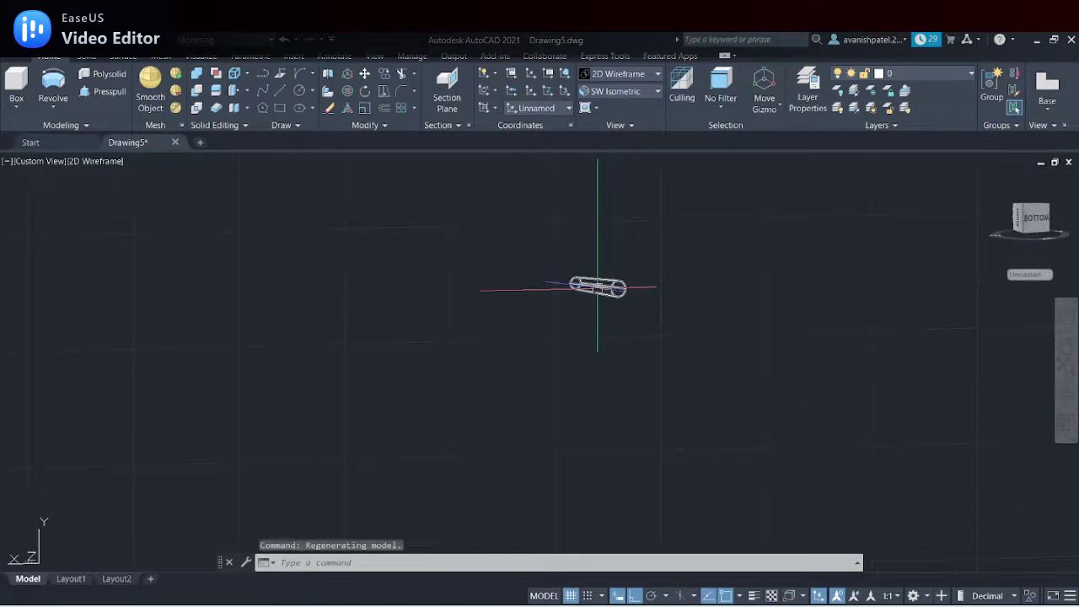
# Select the small pin cylinder and start moving it from a base point on the pin
pyautogui.moveTo(618, 254); pyautogui.dragTo(646, 308)
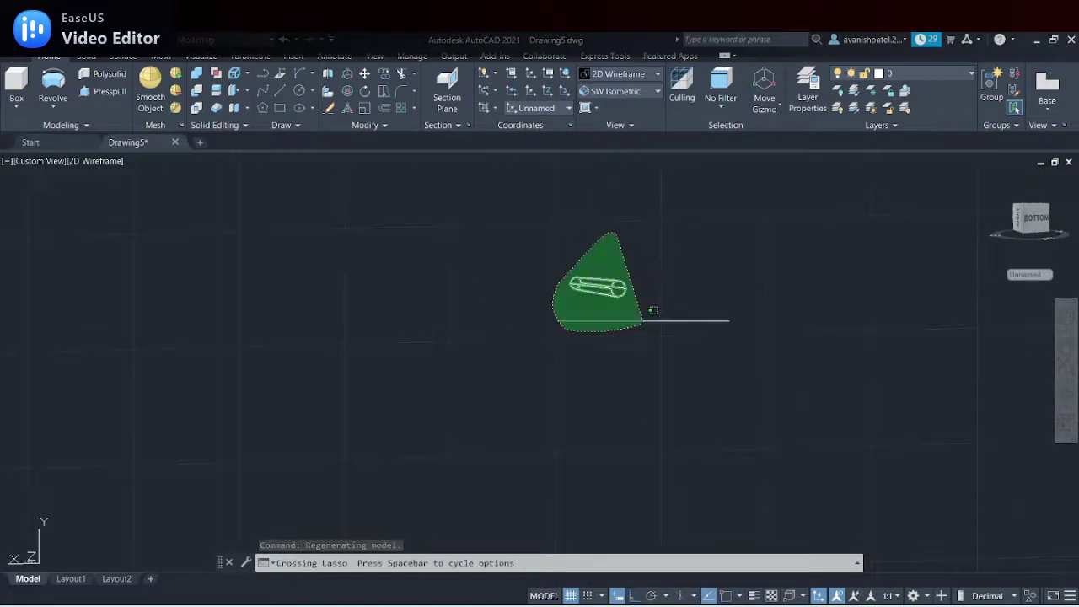
pyautogui.rightClick(674, 255)
pyautogui.click(708, 353)
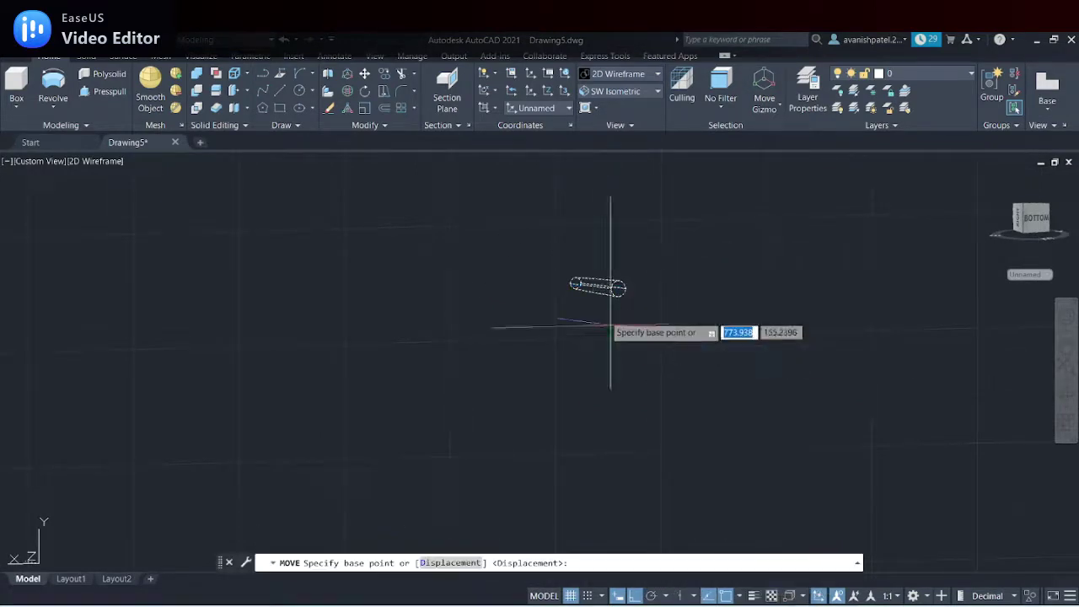
pyautogui.scroll(3, 582, 295)
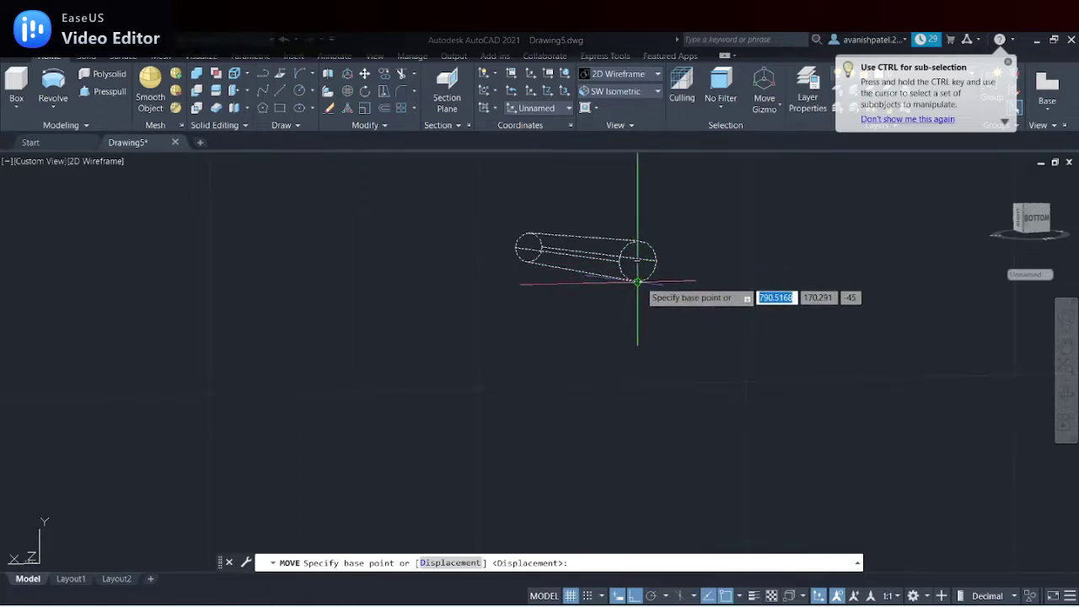
pyautogui.click(637, 282)
# Place the pin at its destination, aligned with the yoke's bore
pyautogui.scroll(-3, 675, 306)
pyautogui.scroll(-3, 680, 314)
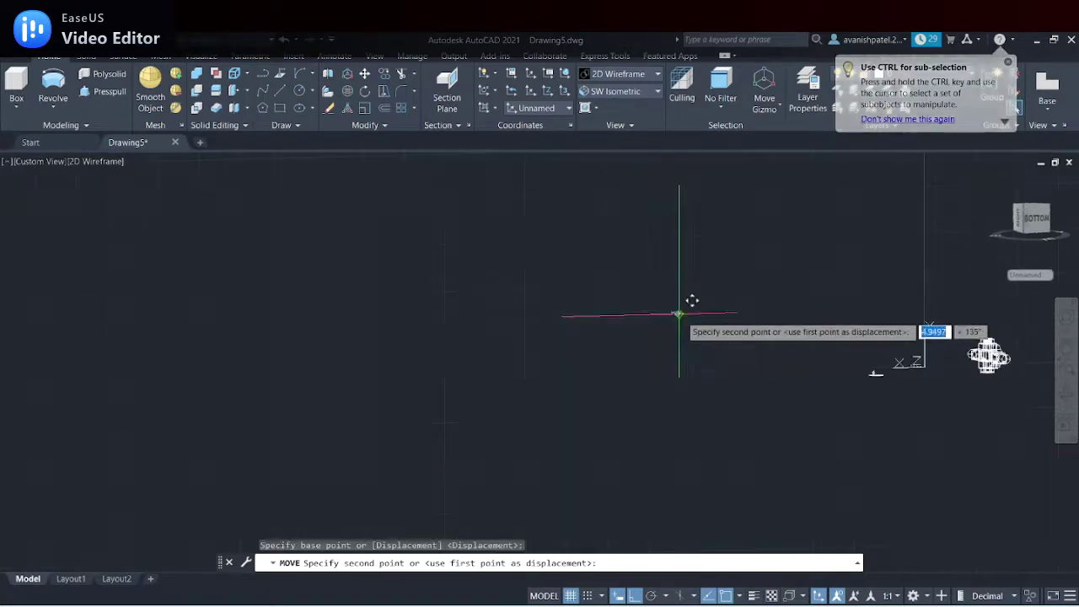
pyautogui.scroll(3, 843, 312)
pyautogui.scroll(3, 708, 371)
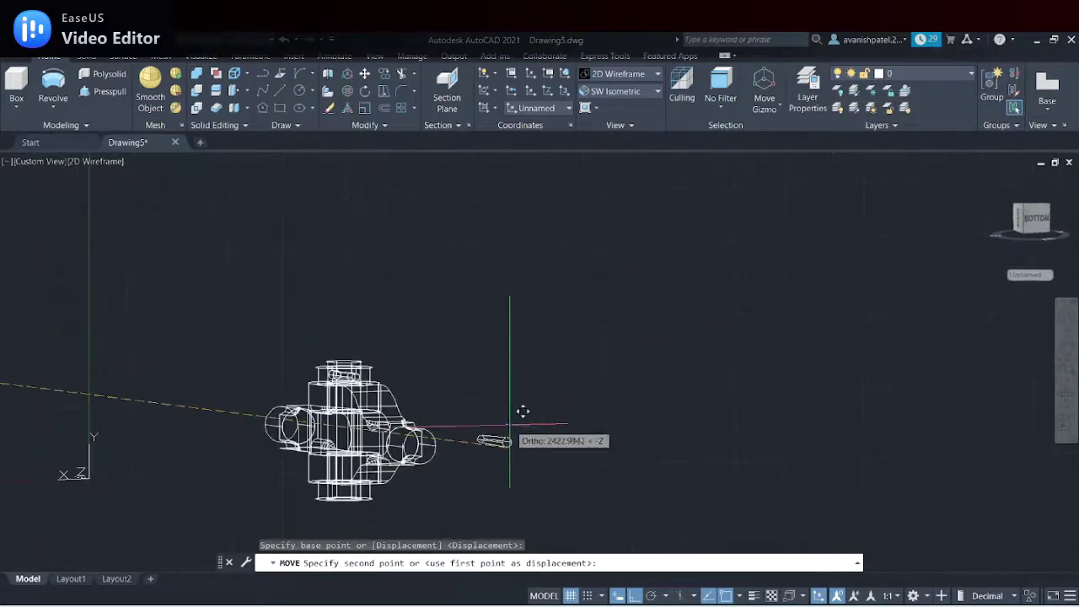
pyautogui.scroll(3, 397, 405)
pyautogui.scroll(3, 458, 380)
pyautogui.scroll(2, 257, 358)
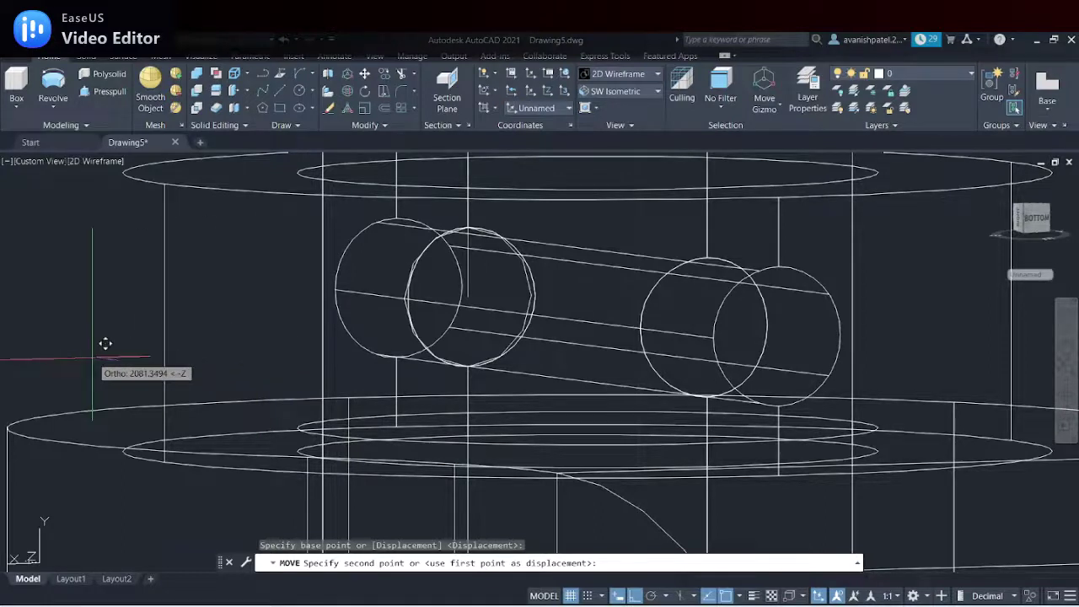
pyautogui.scroll(-5, 107, 344)
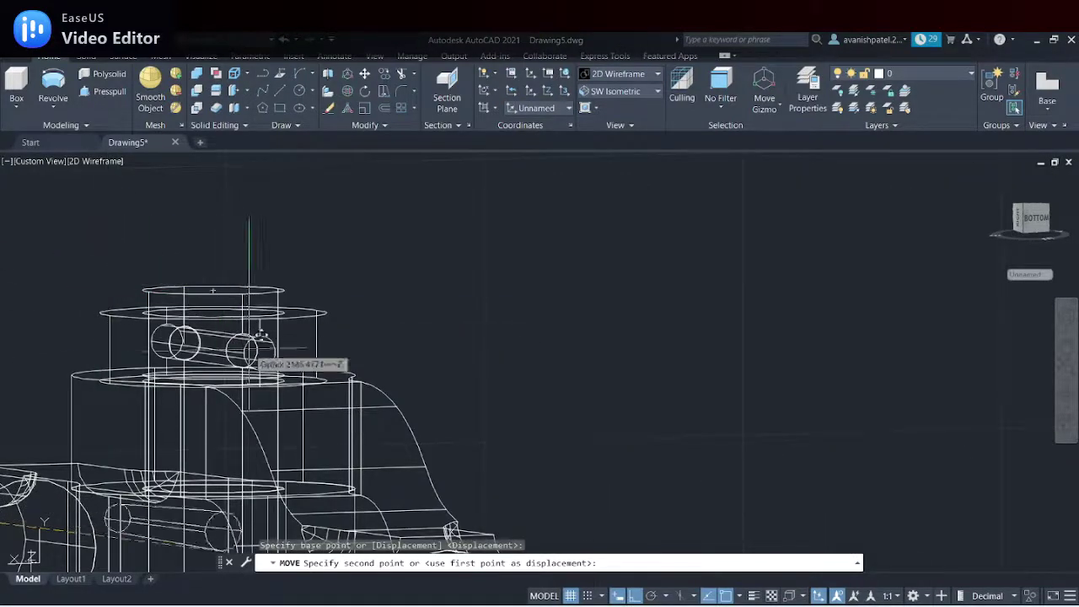
pyautogui.scroll(3, 265, 337)
pyautogui.scroll(2, 274, 344)
pyautogui.scroll(-1, 330, 452)
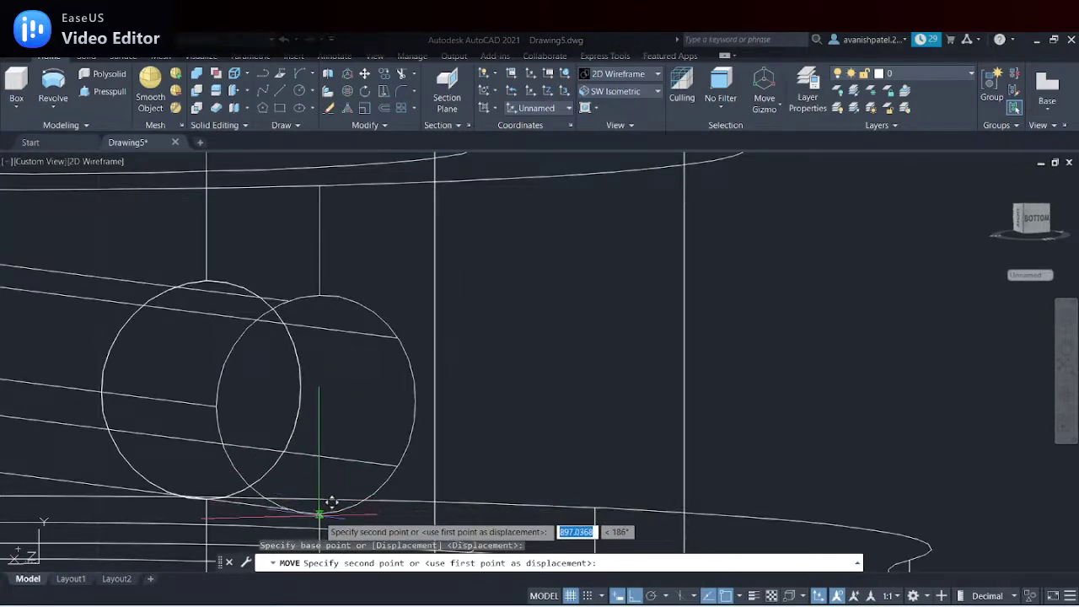
pyautogui.scroll(4, 332, 503)
pyautogui.scroll(-1, 331, 498)
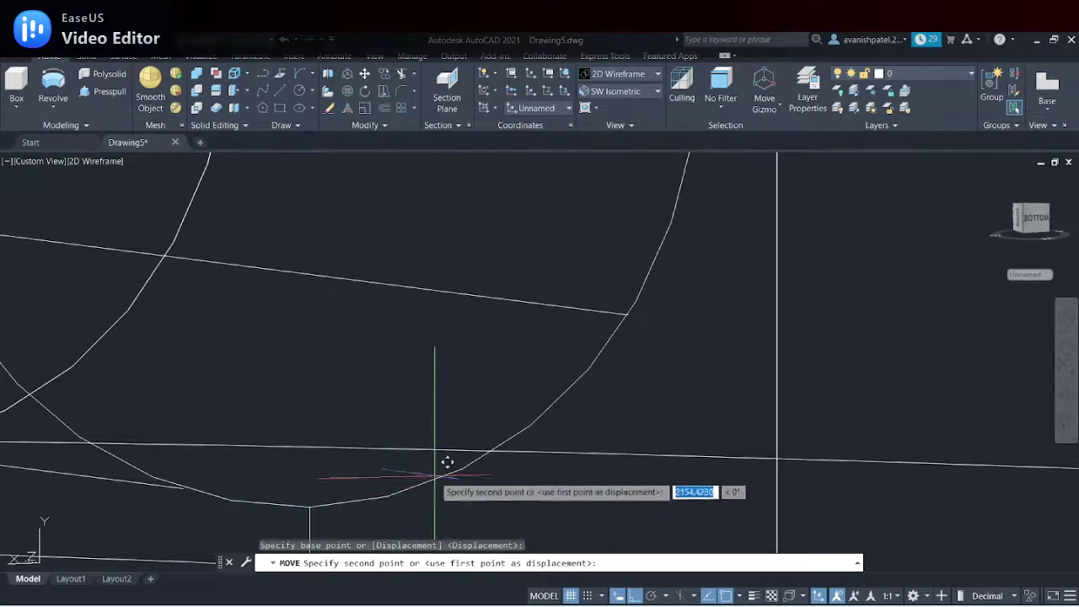
pyautogui.click(309, 506)
pyautogui.scroll(-3, 309, 506)
pyautogui.scroll(-3, 309, 506)
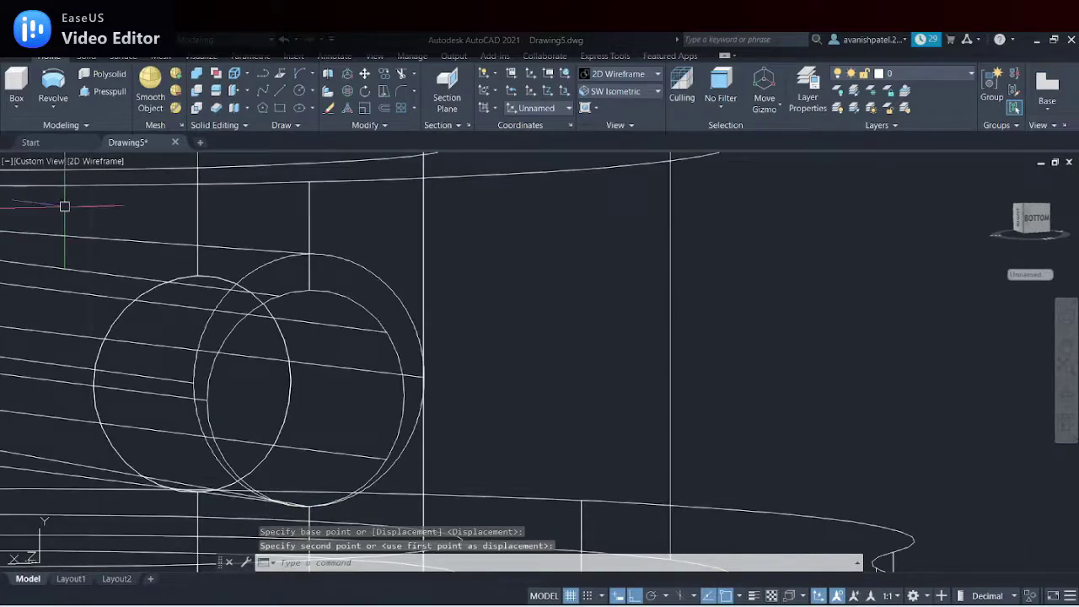
pyautogui.click(100, 162)
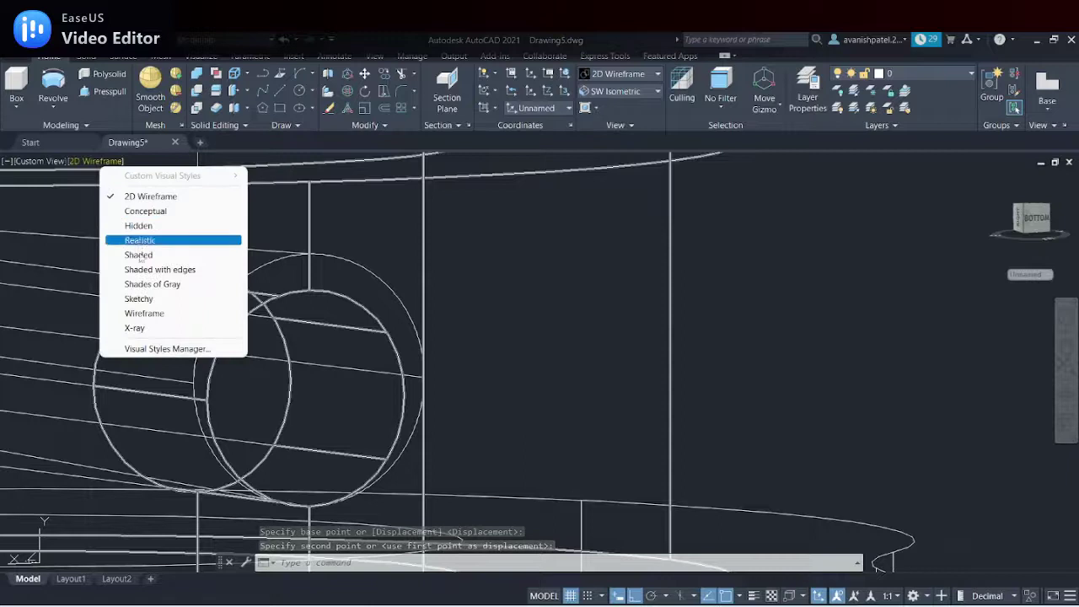
# Show the model in Shades of Gray and orbit it so the hole faces left
pyautogui.click(194, 284)
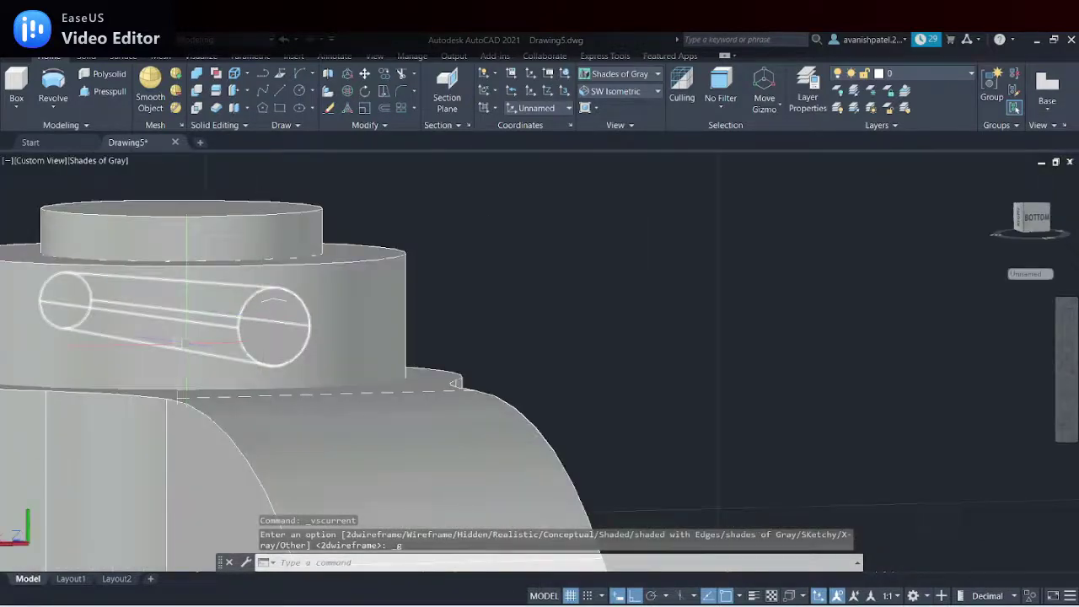
pyautogui.keyDown('shift'); pyautogui.moveTo(180, 343); pyautogui.dragTo(289, 289, button='middle'); pyautogui.keyUp('shift')
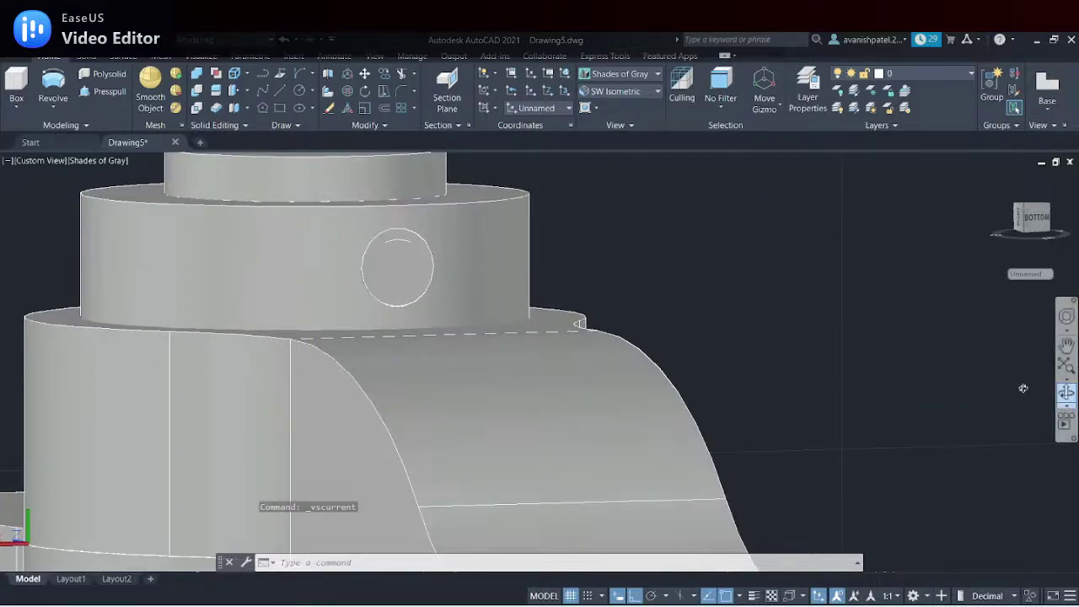
pyautogui.click(1067, 392)
pyautogui.moveTo(281, 255)
pyautogui.mouseDown()
pyautogui.moveTo(450, 331)
pyautogui.moveTo(539, 345)
pyautogui.moveTo(261, 299)
pyautogui.moveTo(382, 301)
pyautogui.mouseUp()
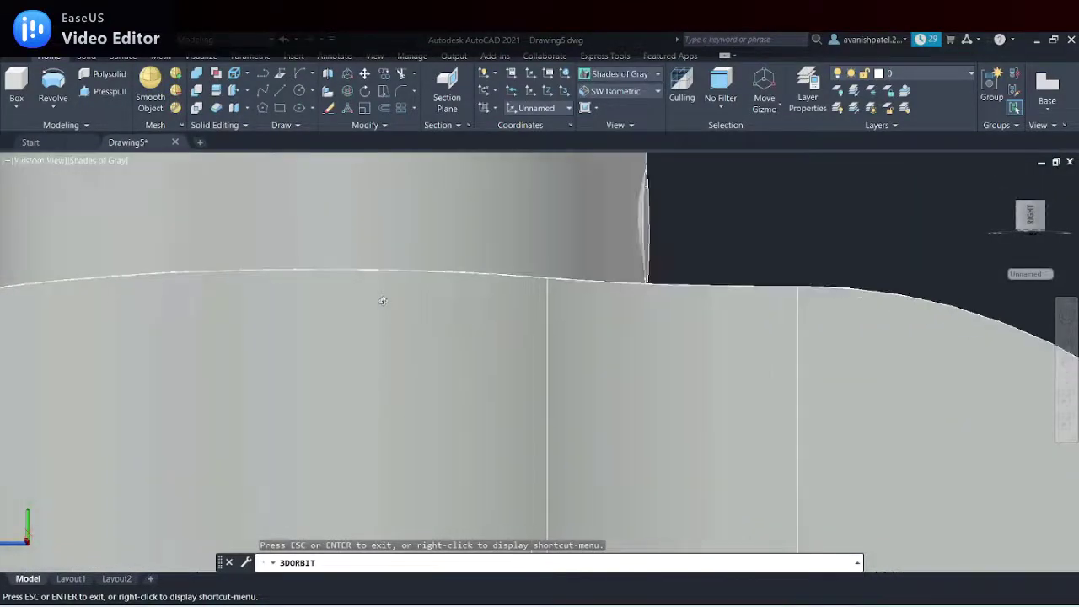
pyautogui.scroll(-1, 382, 301)
pyautogui.scroll(-1, 382, 286)
pyautogui.scroll(-1, 382, 284)
pyautogui.rightClick(609, 245)
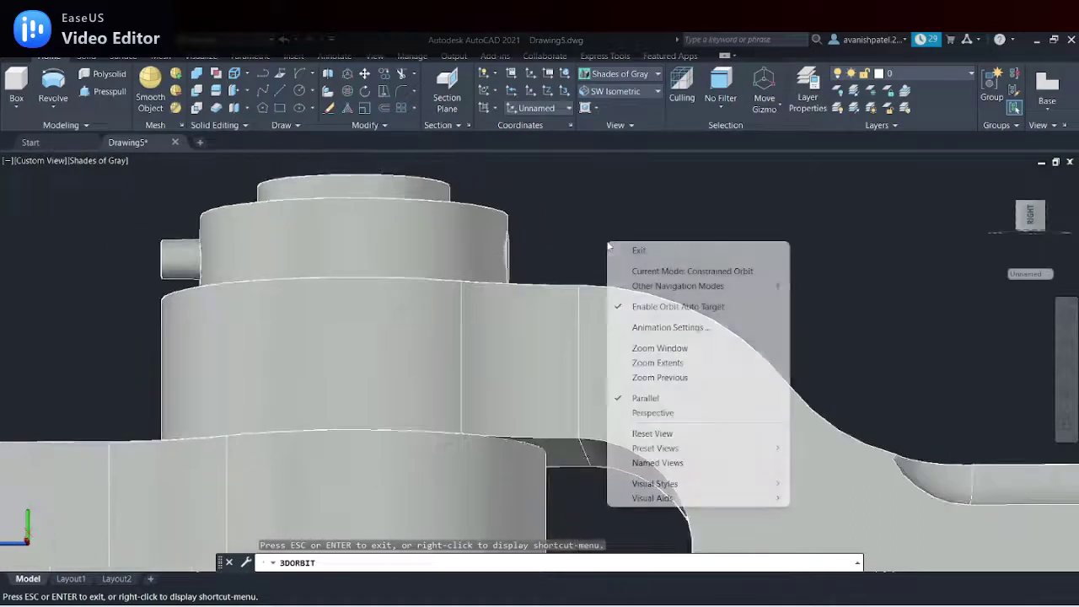
pyautogui.click(628, 250)
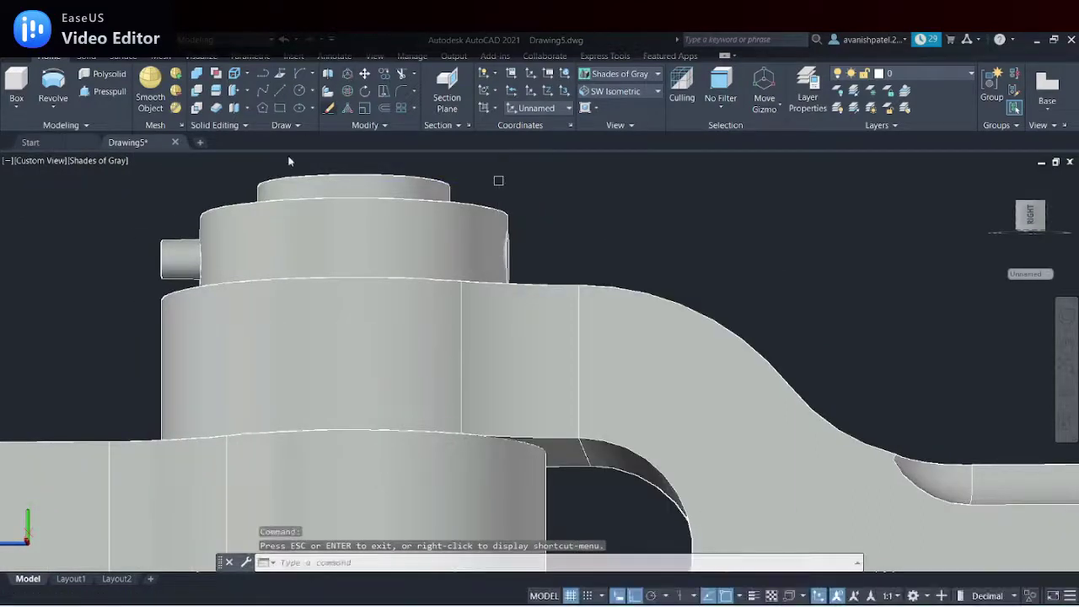
# Use 3DMOVE to centre the cross pin in the top boss
pyautogui.click(364, 73)
pyautogui.click(181, 253)
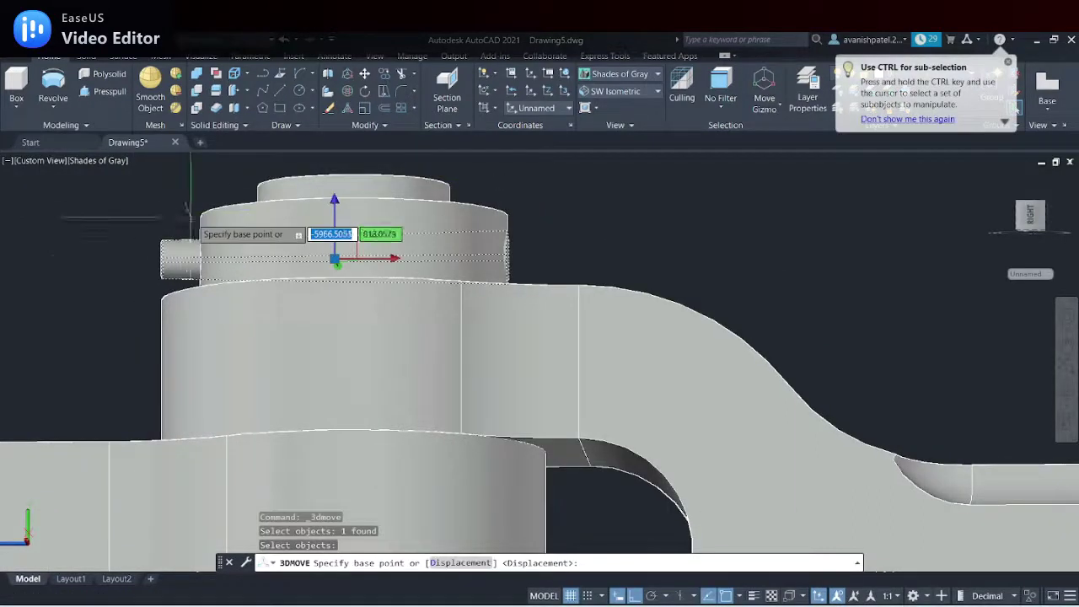
pyautogui.click(337, 259)
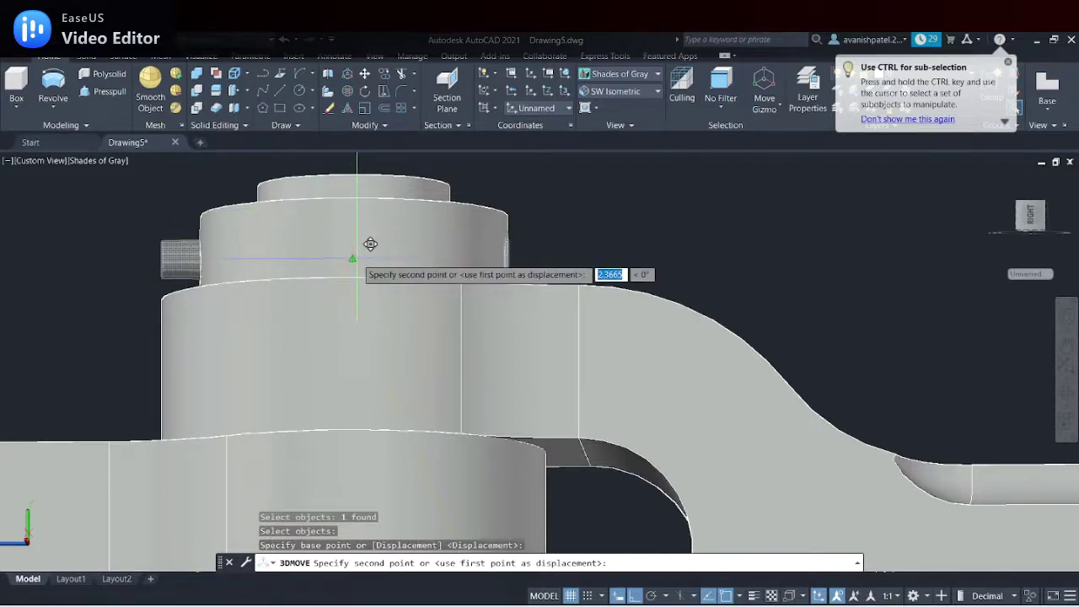
pyautogui.click(358, 258)
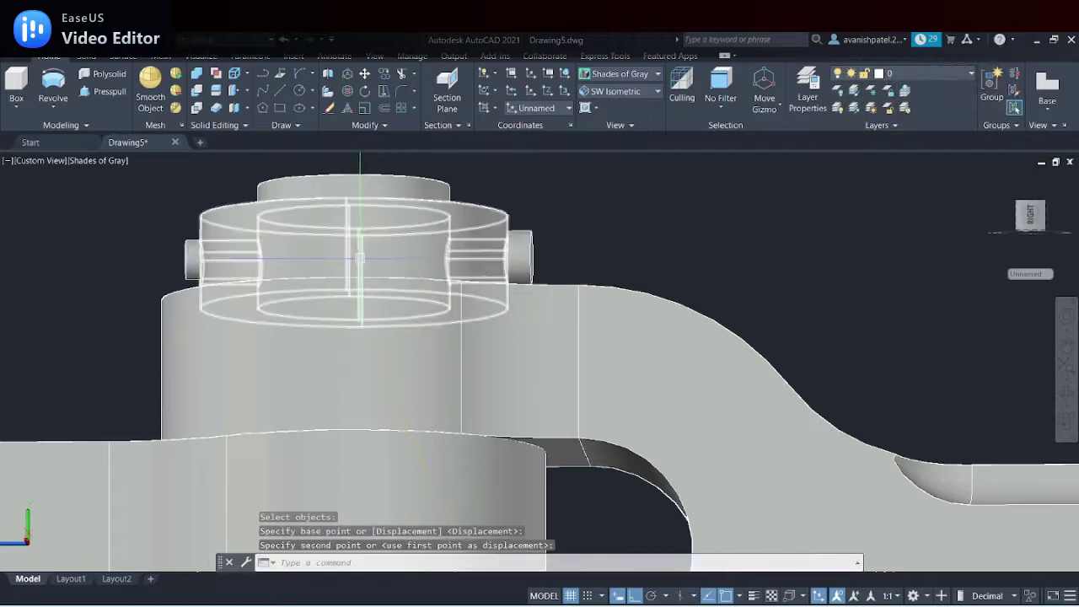
pyautogui.rightClick(84, 261)
pyautogui.press('Escape')
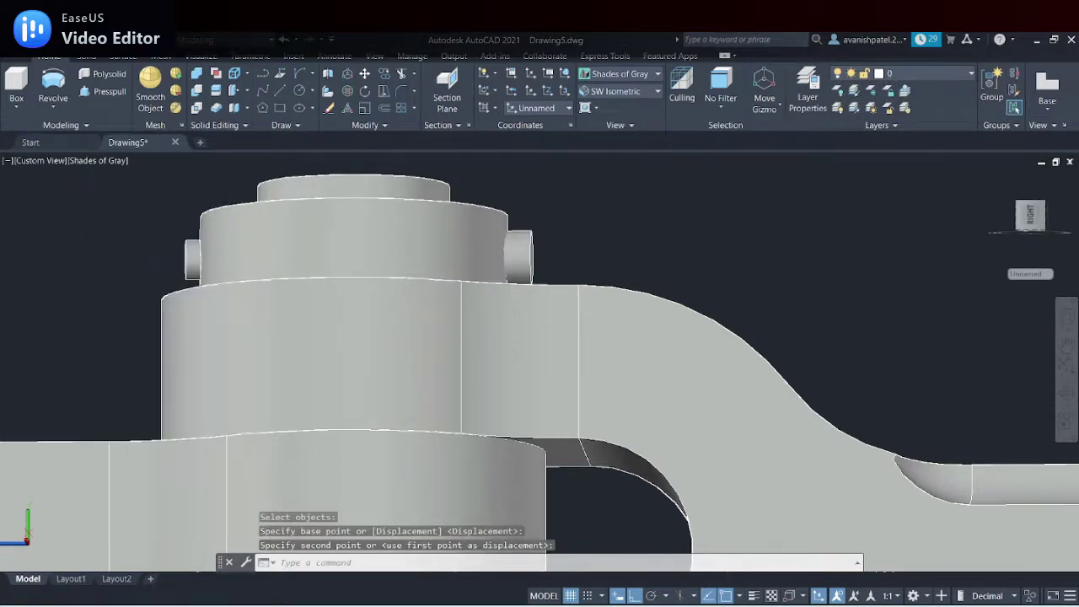
pyautogui.moveTo(1040, 379)
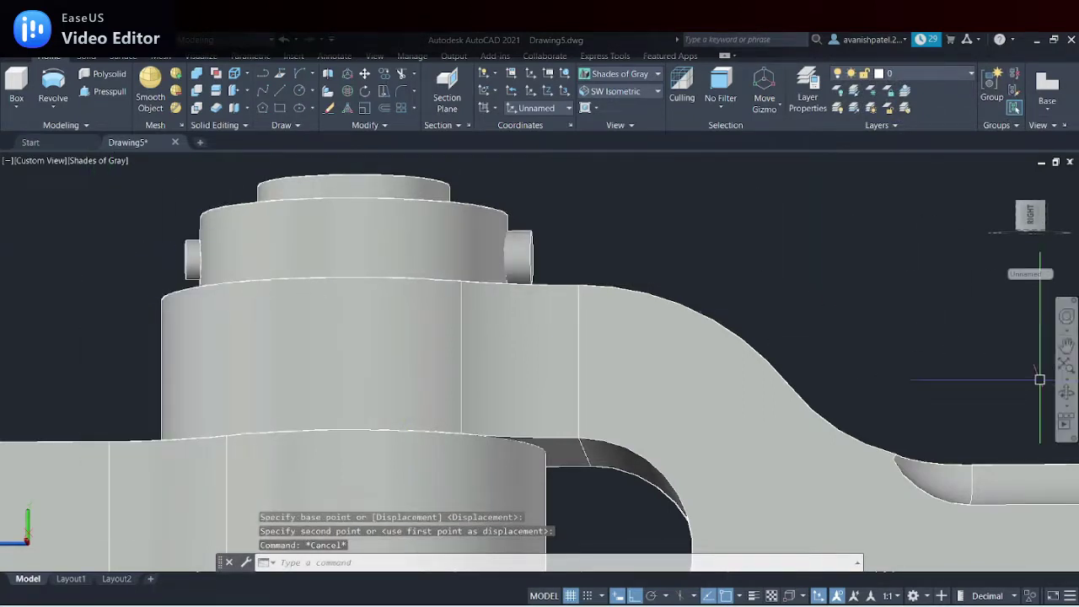
# Orbit and zoom out to view the assembly from above
pyautogui.click(1066, 393)
pyautogui.moveTo(766, 301)
pyautogui.mouseDown()
pyautogui.moveTo(580, 355)
pyautogui.moveTo(444, 373)
pyautogui.mouseUp()
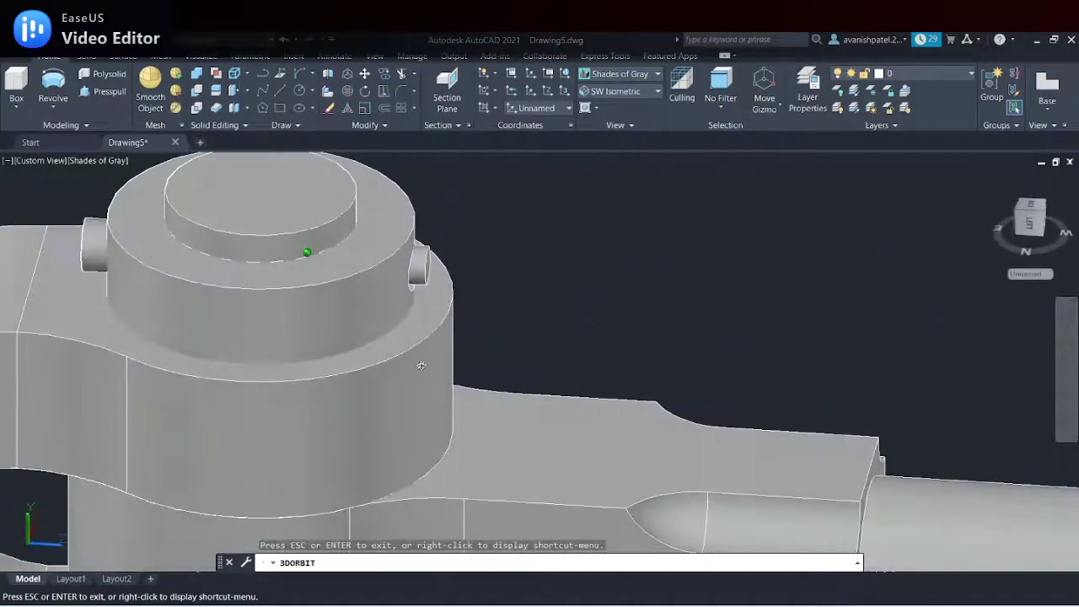
pyautogui.scroll(-2, 445, 370)
pyautogui.scroll(-3, 449, 370)
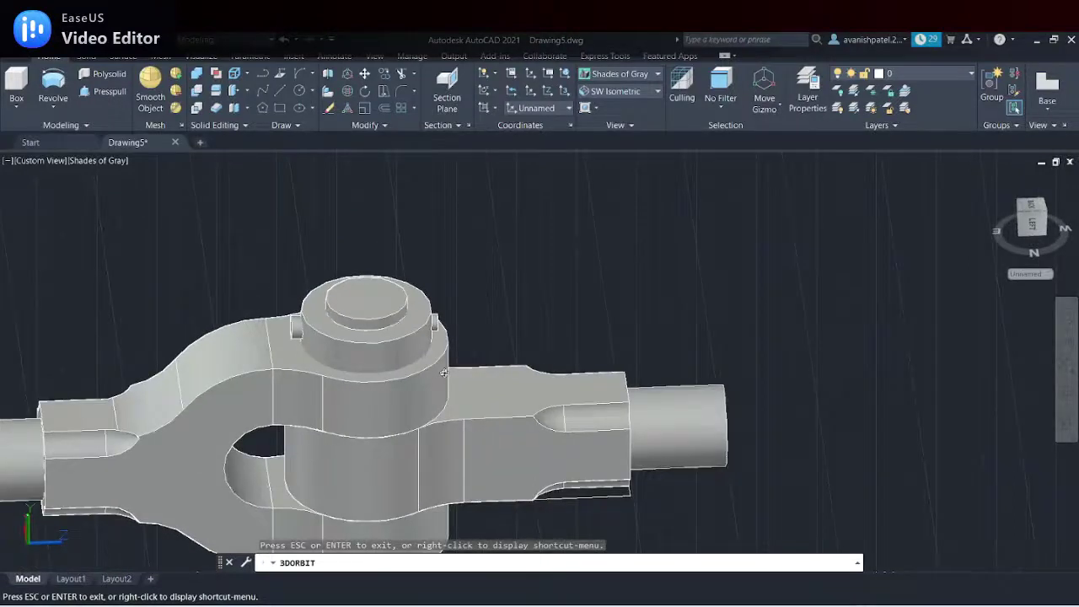
pyautogui.scroll(-2, 454, 365)
pyautogui.rightClick(199, 295)
pyautogui.click(216, 300)
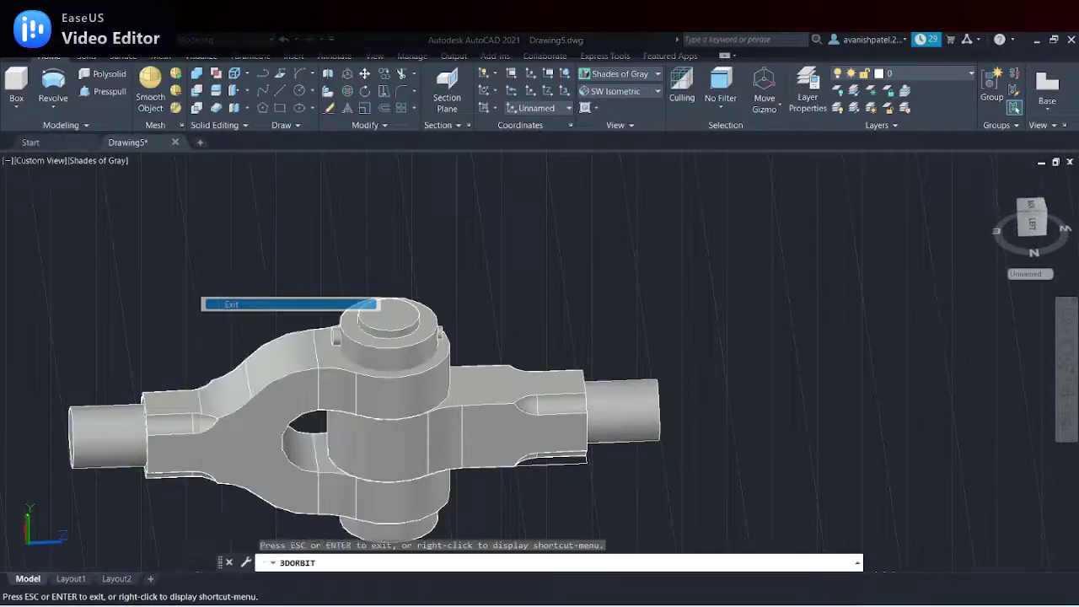
# Colour the left yoke yellow in Quick Properties
pyautogui.click(235, 417)
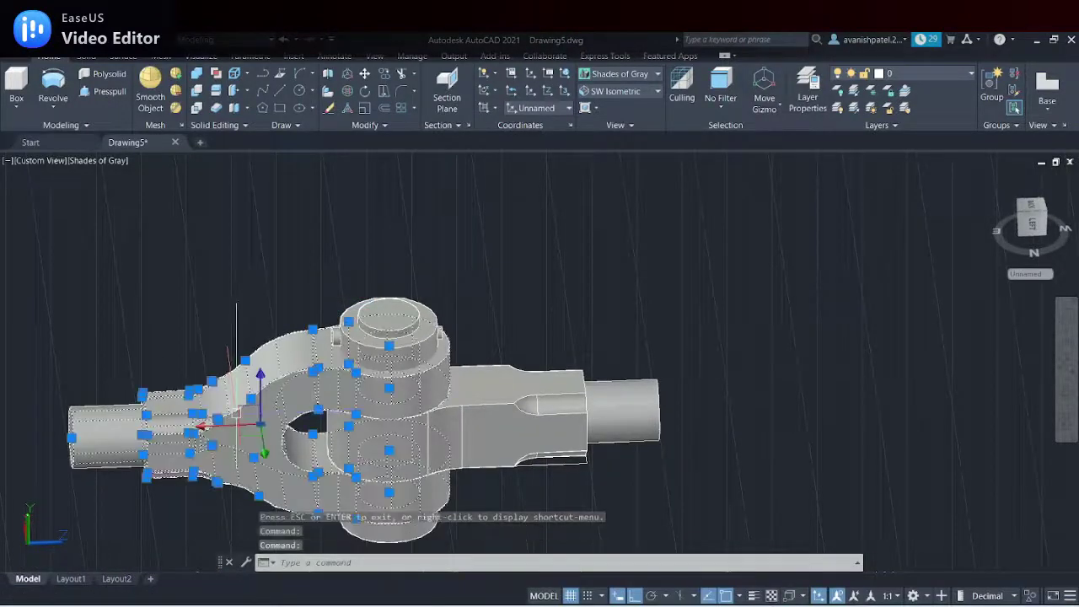
pyautogui.click(260, 423)
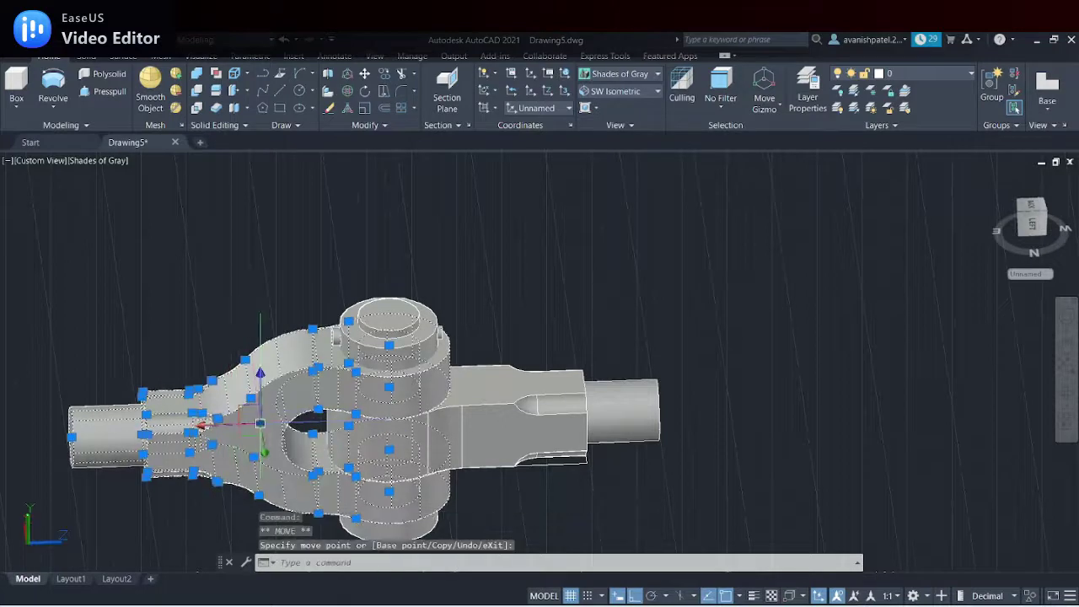
pyautogui.press('Escape')
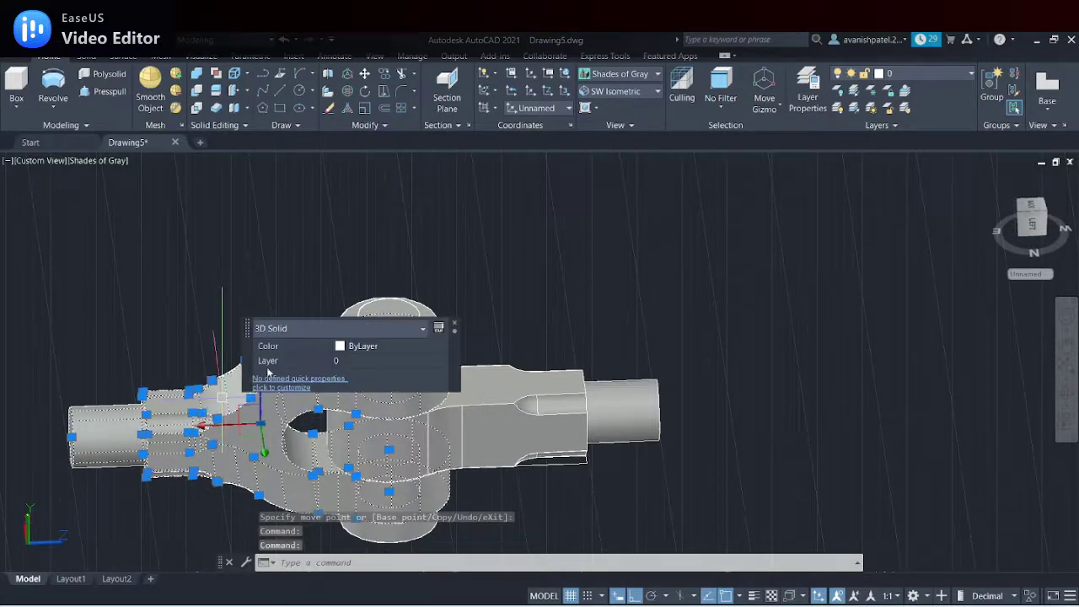
pyautogui.click(412, 346)
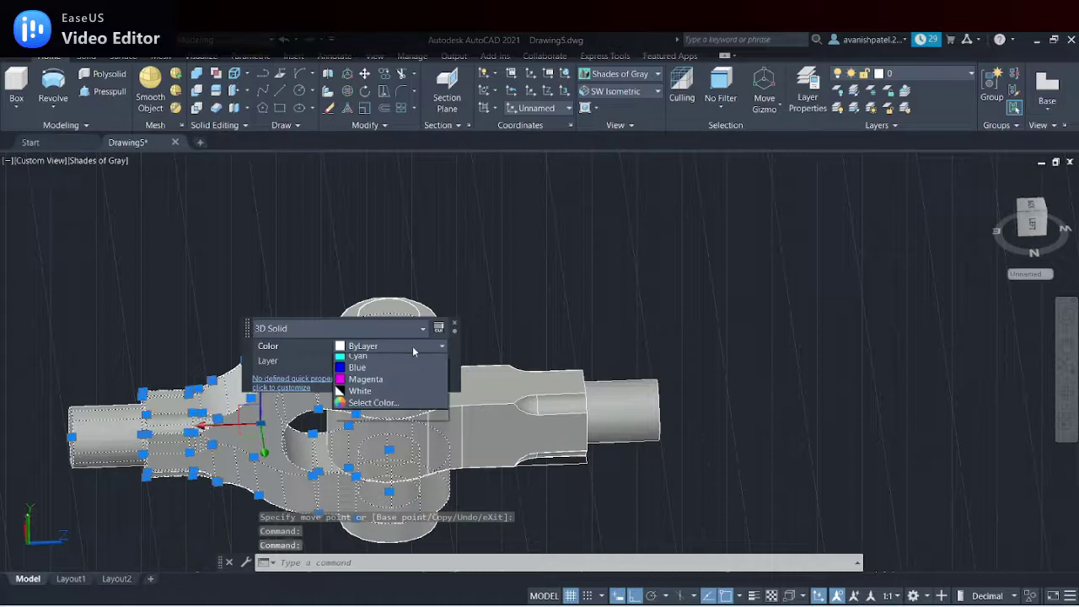
pyautogui.click(356, 395)
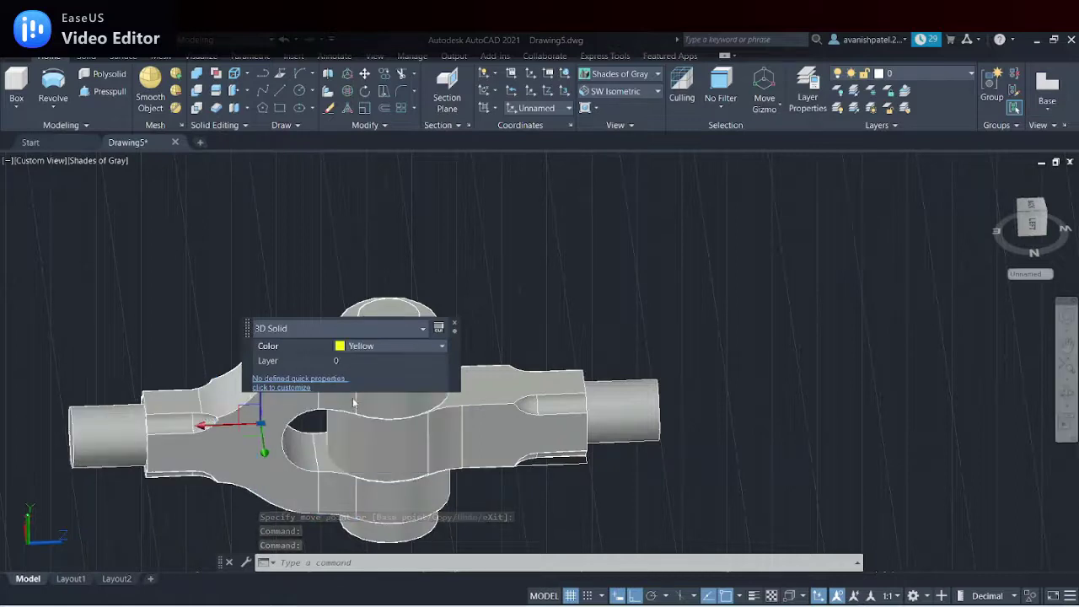
# Display the assembly in the Realistic visual style
pyautogui.click(108, 164)
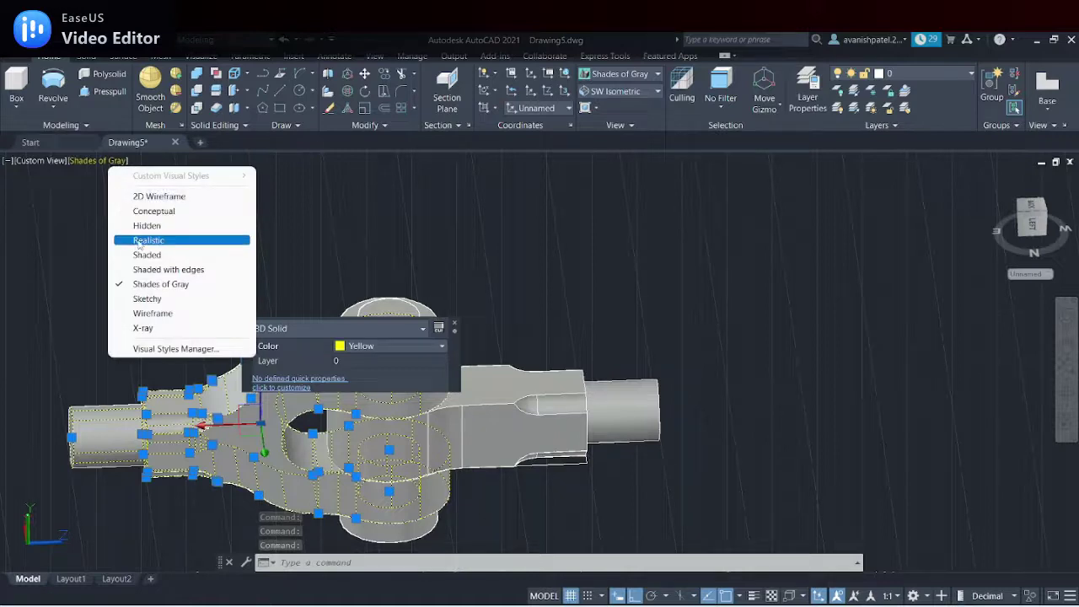
pyautogui.click(140, 242)
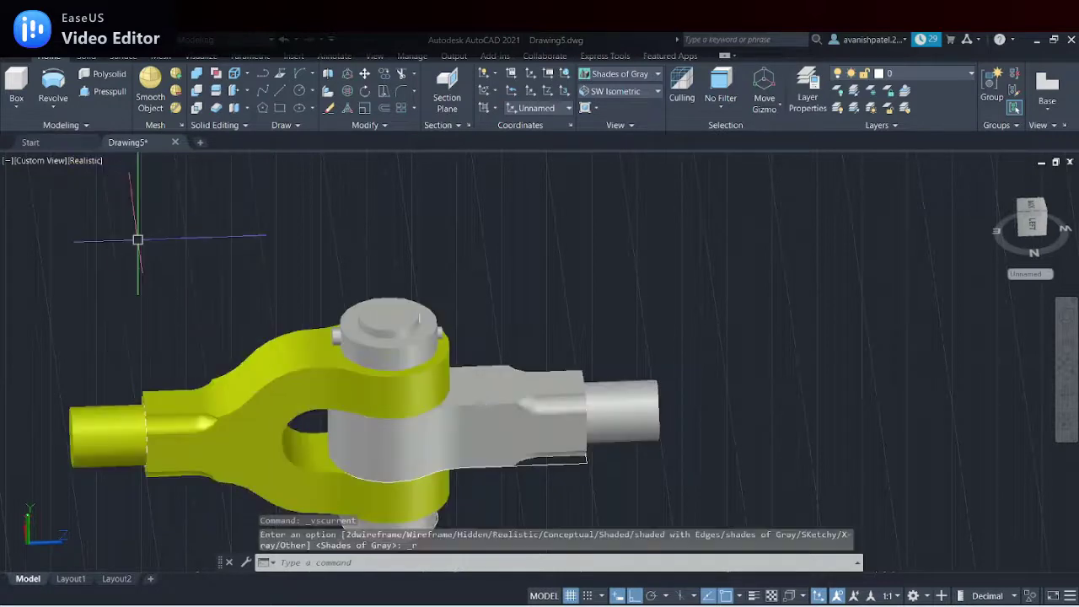
pyautogui.click(474, 419)
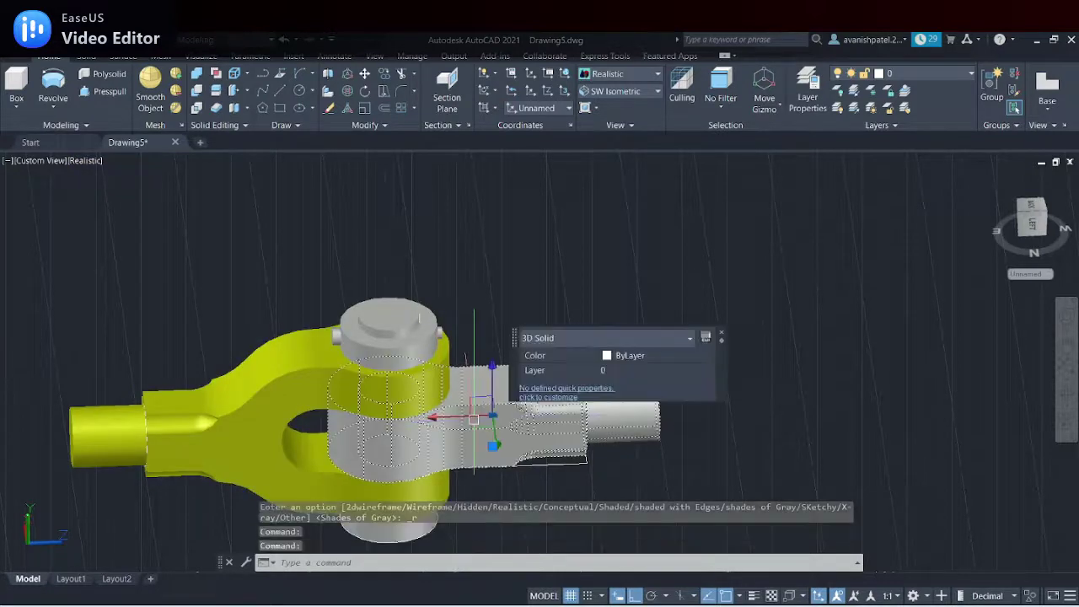
# Colour the second yoke blue and the top ring magenta
pyautogui.click(652, 359)
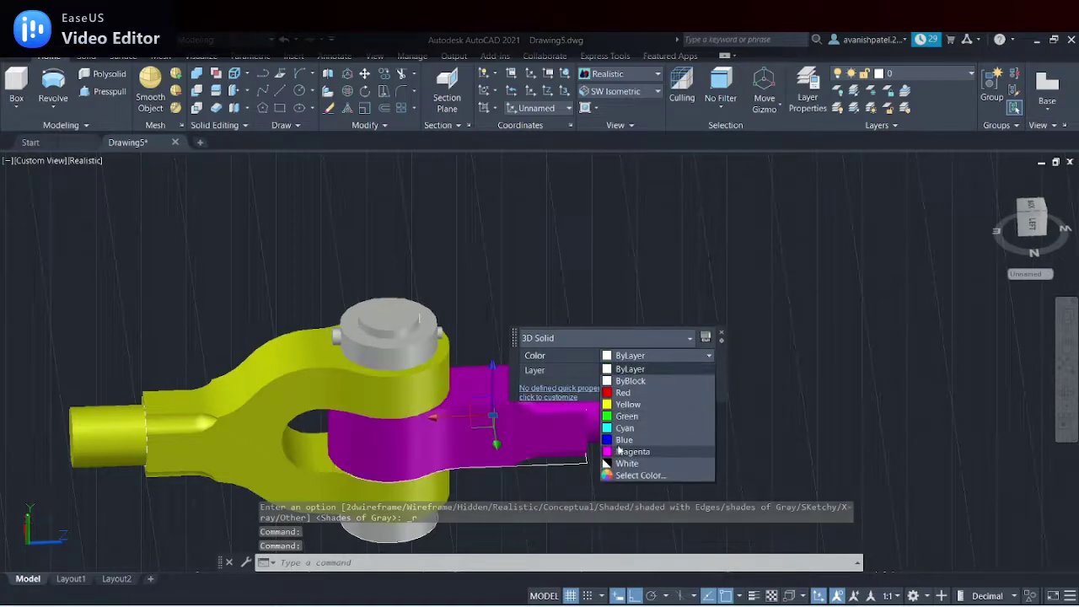
pyautogui.click(622, 440)
pyautogui.press('Escape')
pyautogui.press('Escape')
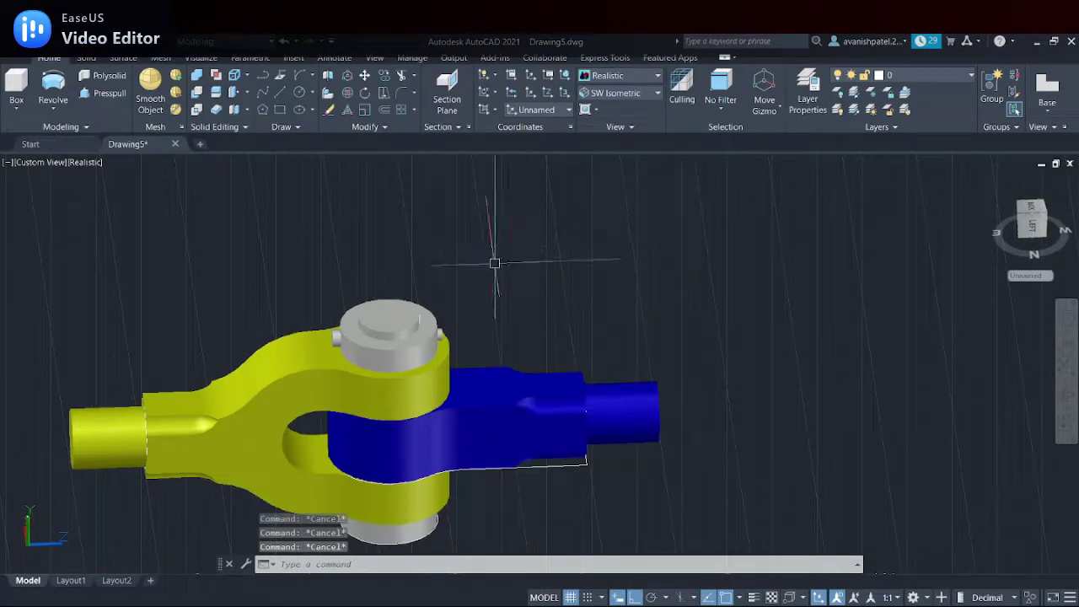
pyautogui.click(400, 352)
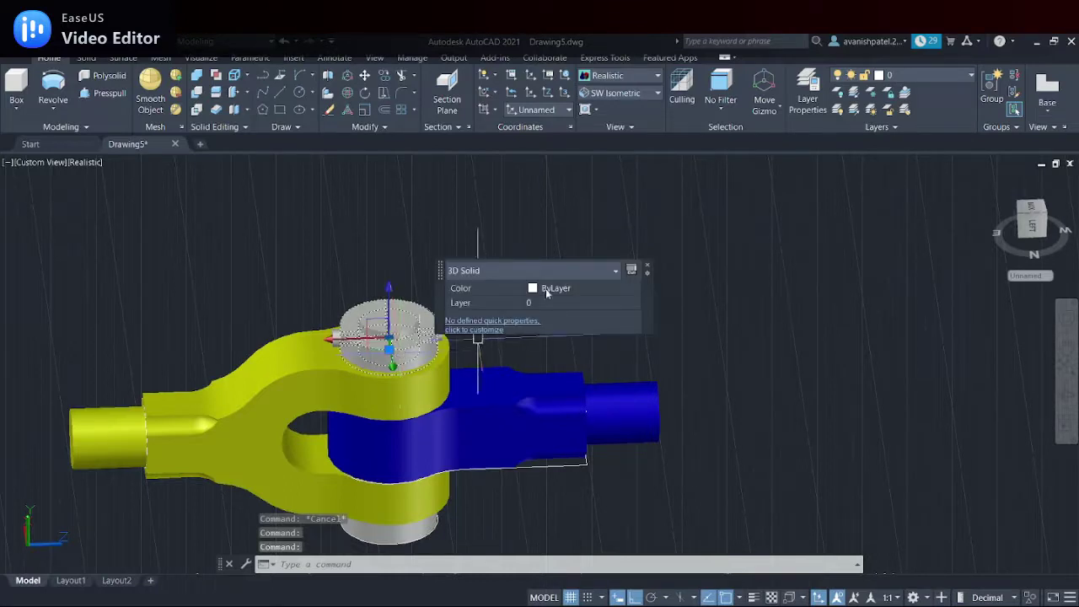
pyautogui.click(613, 289)
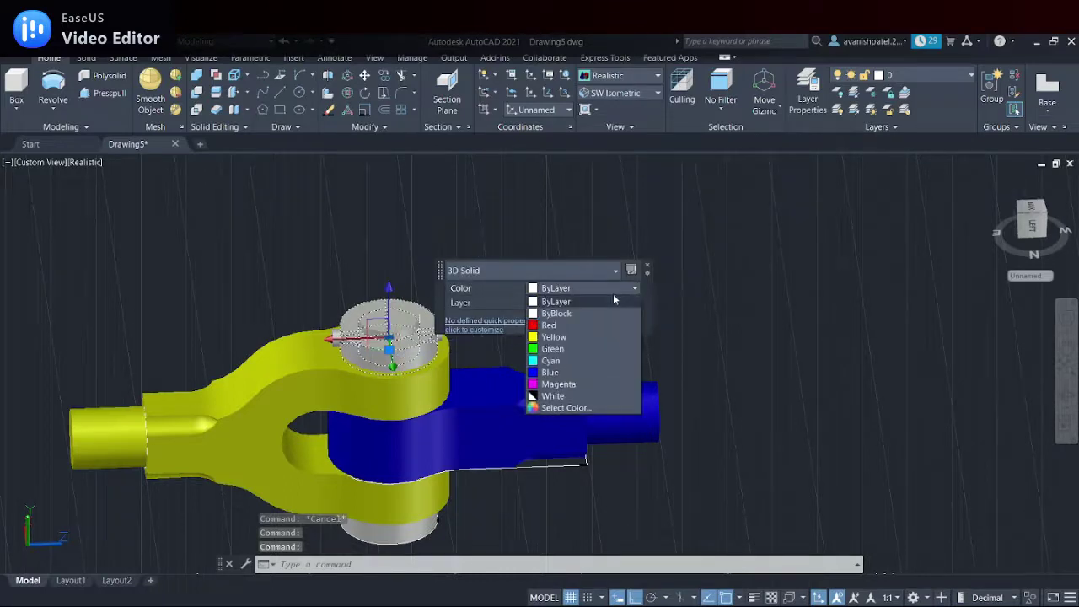
pyautogui.click(559, 386)
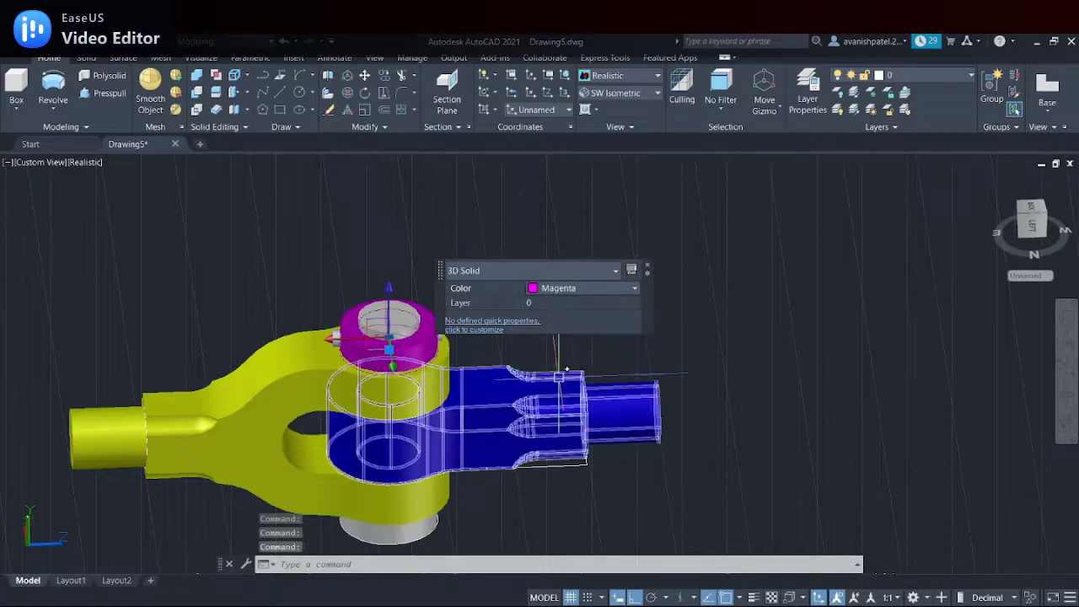
pyautogui.press('Escape')
# Colour the centre pin red and the small side pins green
pyautogui.click(392, 316)
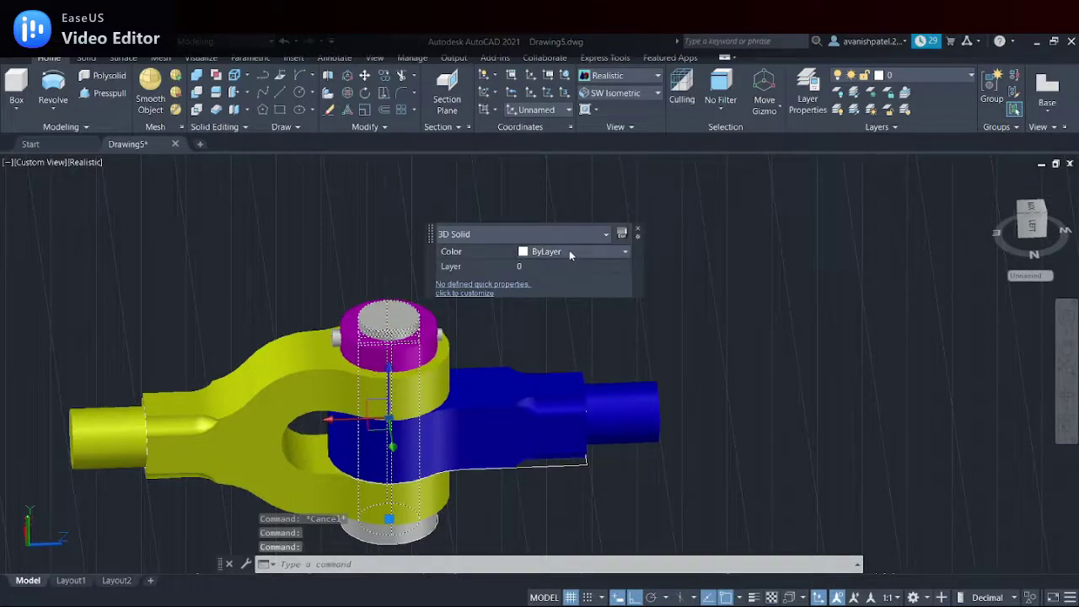
pyautogui.click(570, 253)
pyautogui.click(548, 284)
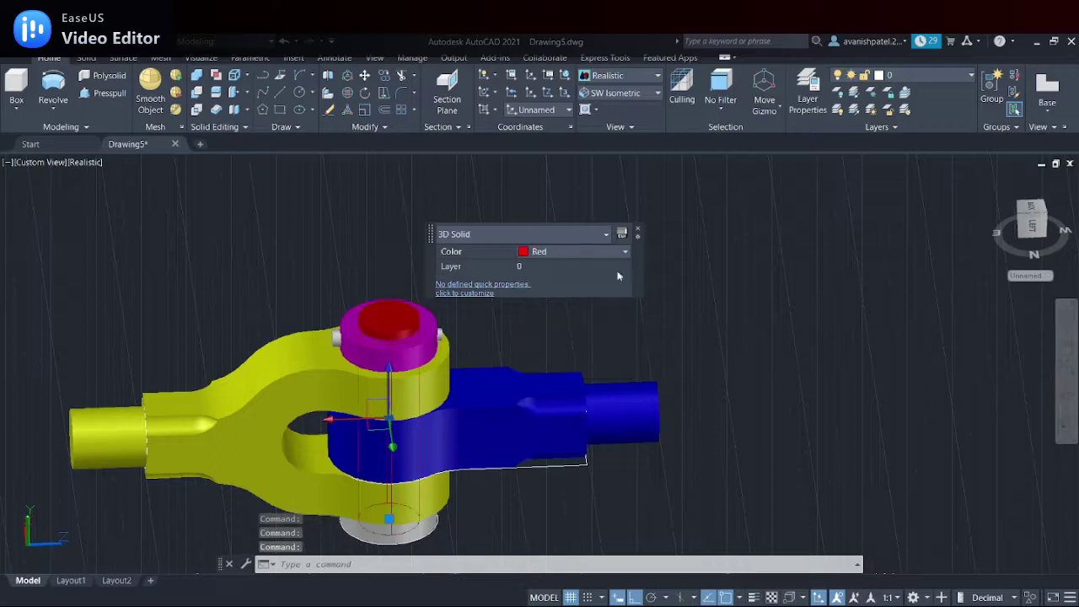
pyautogui.press('Escape')
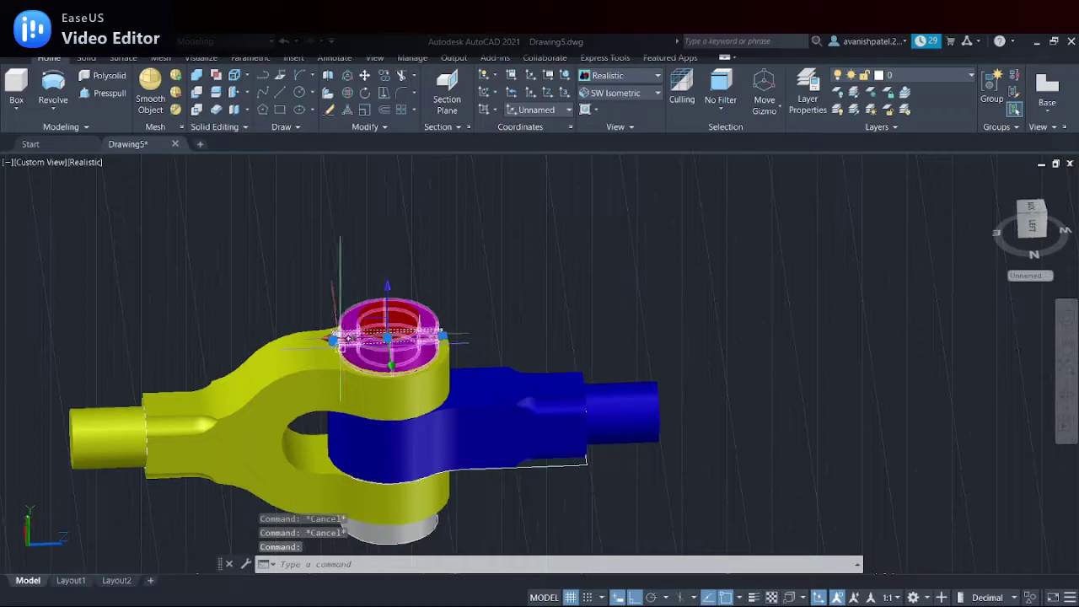
pyautogui.click(333, 340)
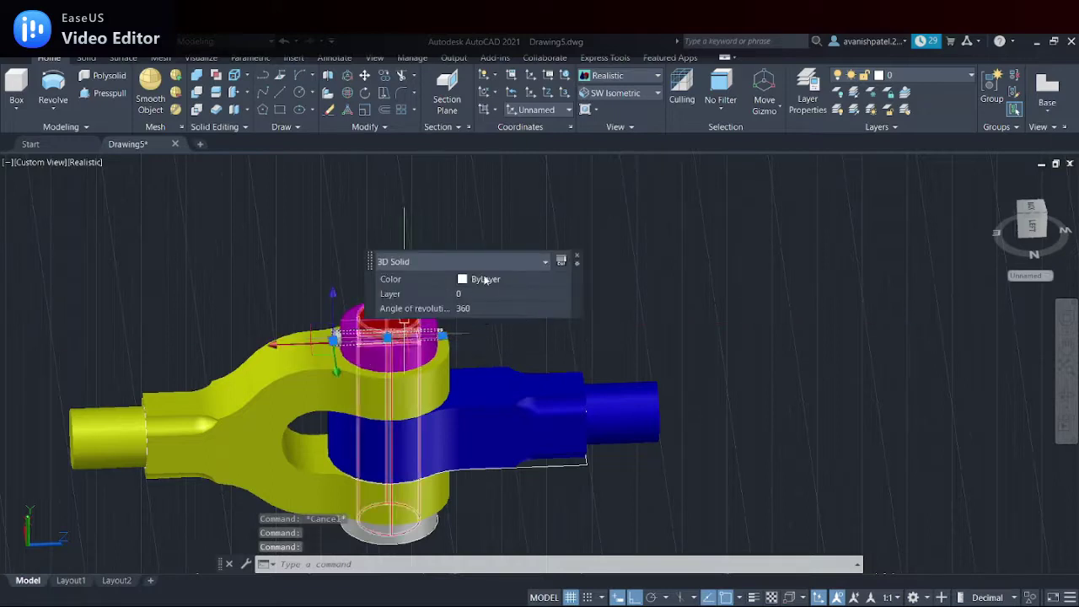
pyautogui.click(498, 282)
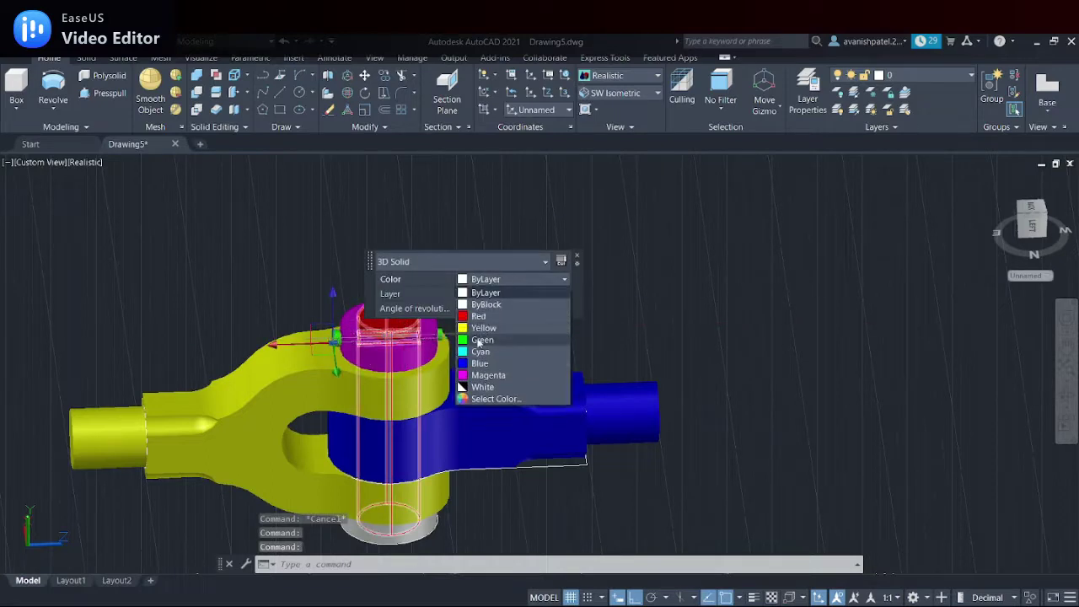
pyautogui.click(479, 341)
pyautogui.press('Escape')
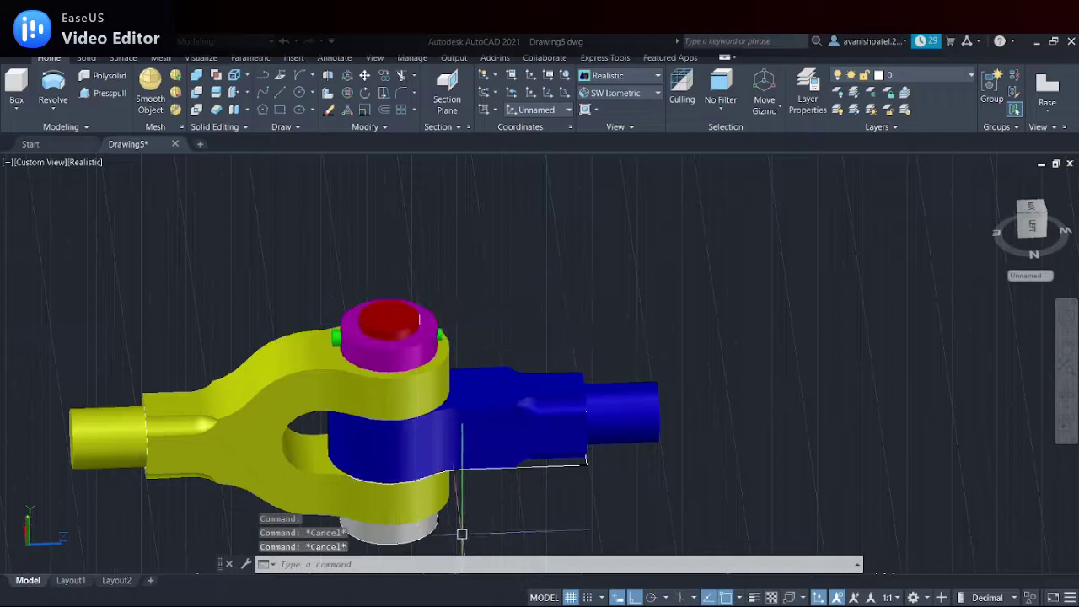
# Colour the bottom washer red
pyautogui.keyDown('shift'); pyautogui.moveTo(462, 534); pyautogui.dragTo(378, 177, button='middle'); pyautogui.keyUp('shift')
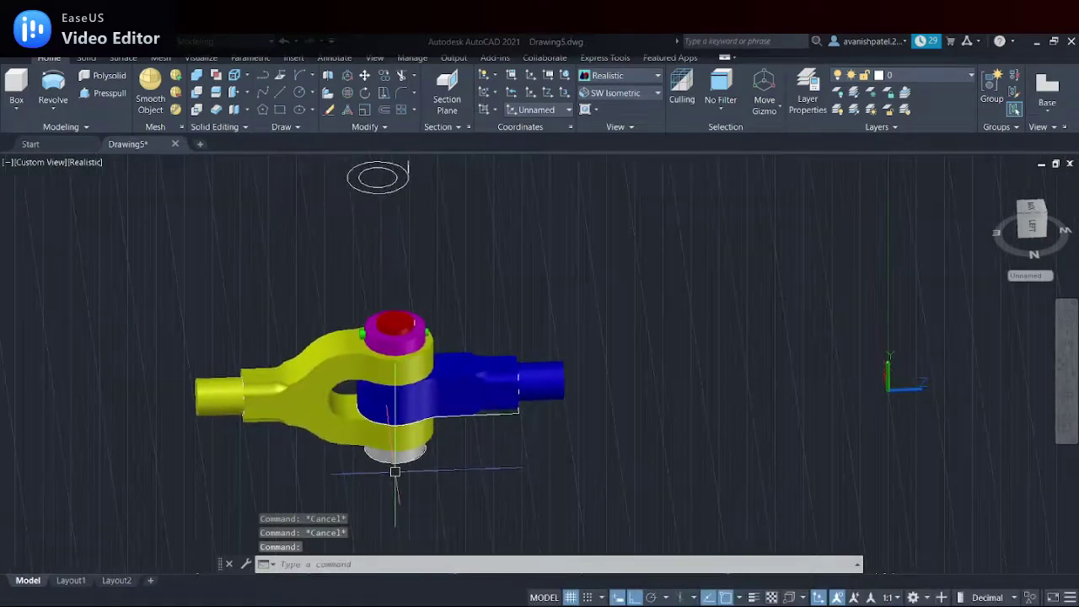
pyautogui.click(398, 459)
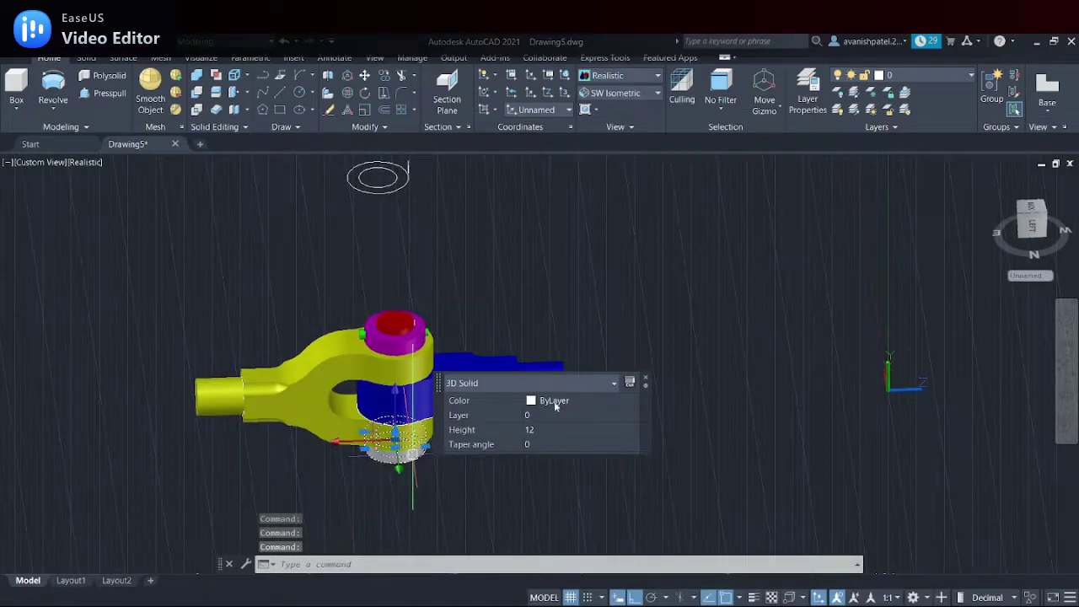
pyautogui.click(563, 401)
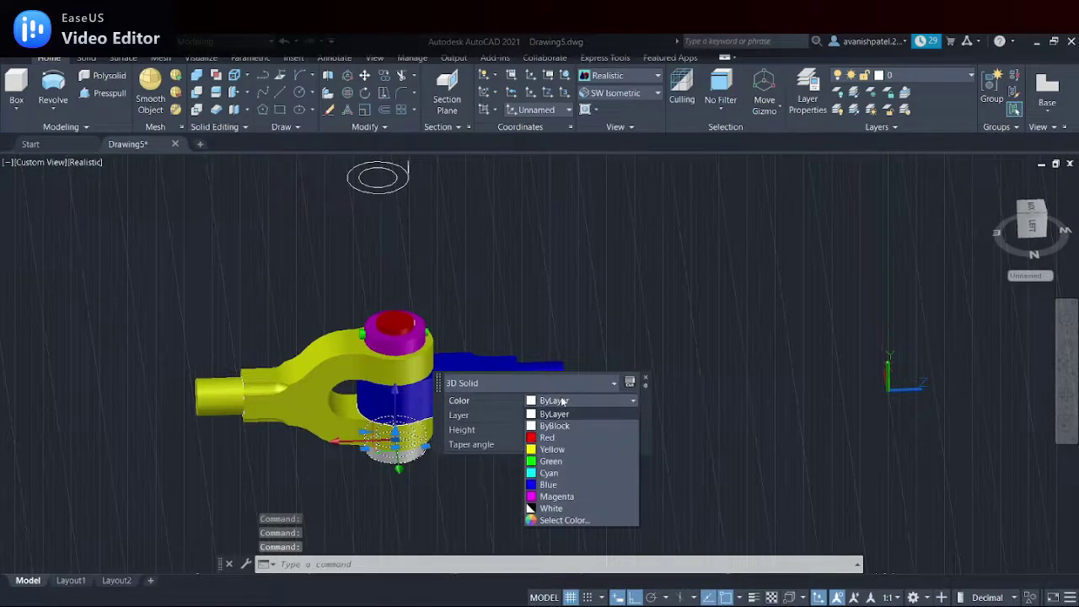
pyautogui.click(548, 438)
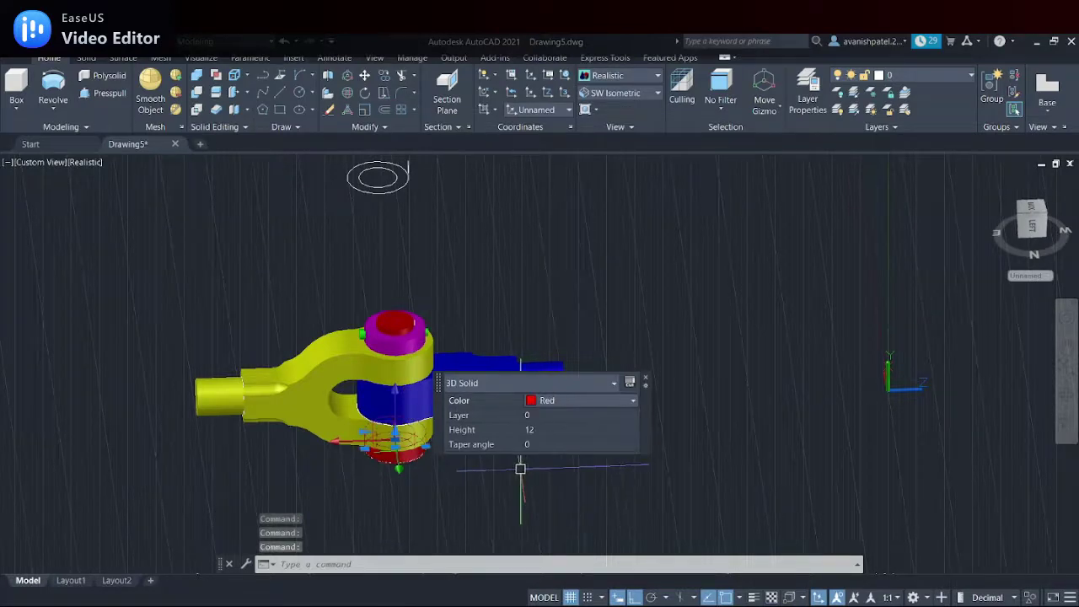
pyautogui.press('Escape')
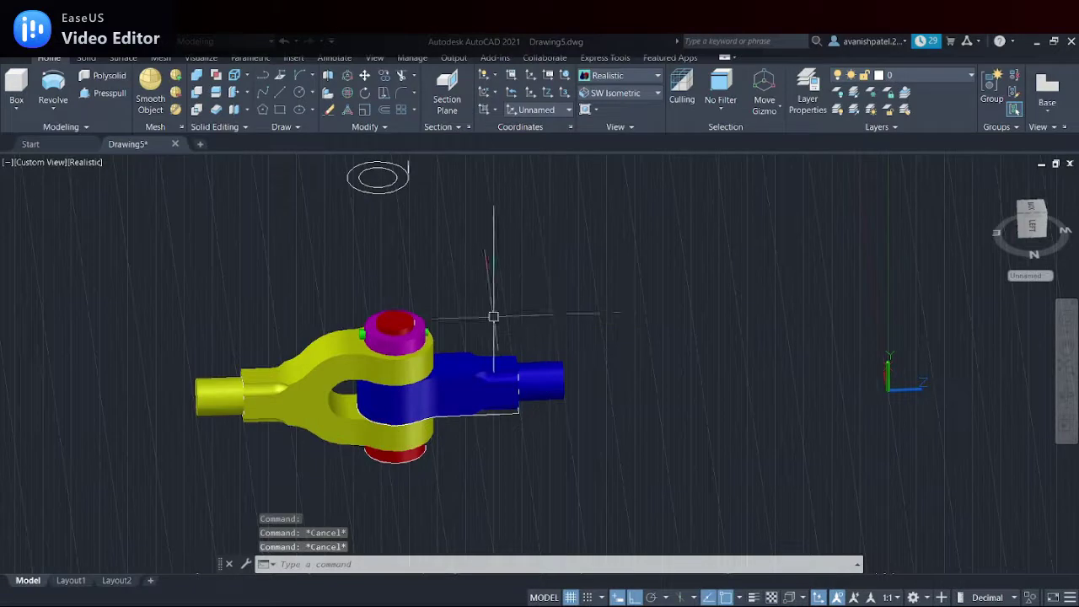
pyautogui.click(203, 77)
# Union the yellow yoke with two other picked parts into one solid
pyautogui.click(269, 411)
pyautogui.click(388, 321)
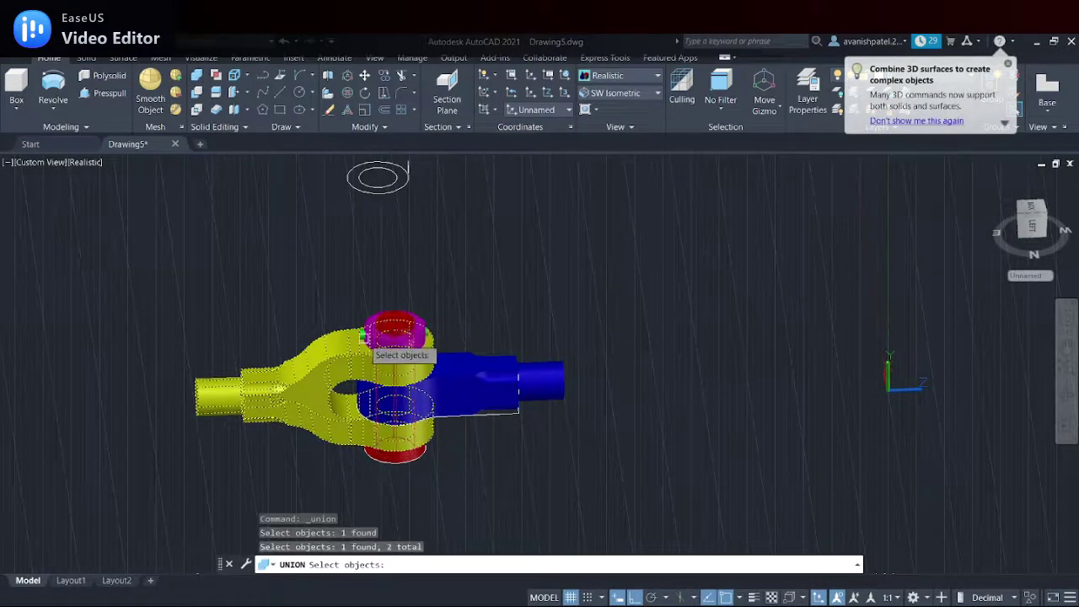
pyautogui.scroll(5, 363, 337)
pyautogui.click(359, 328)
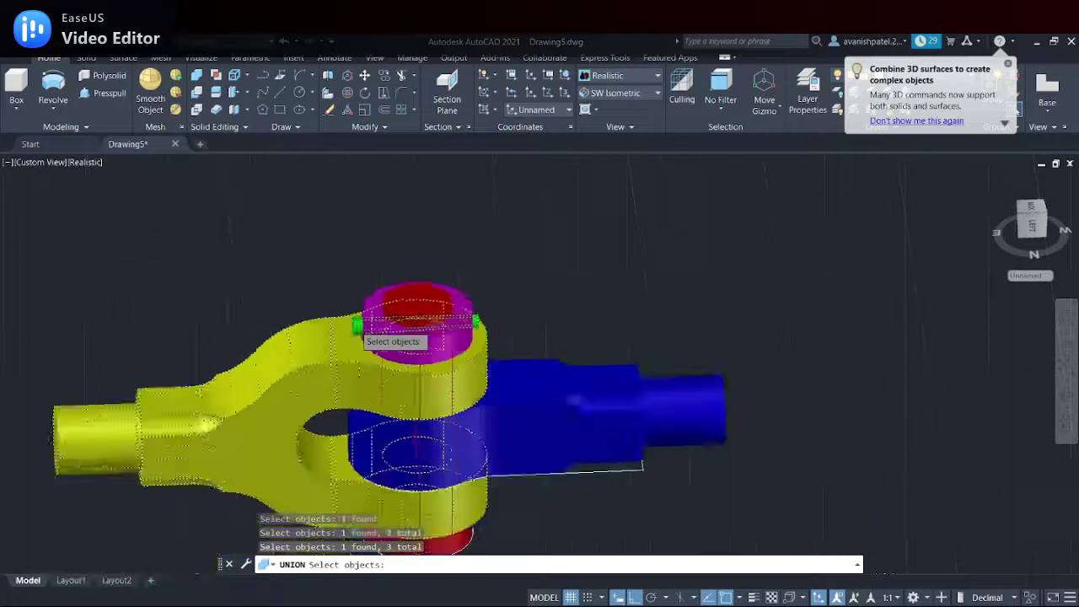
pyautogui.scroll(-5, 362, 333)
pyautogui.scroll(5, 424, 394)
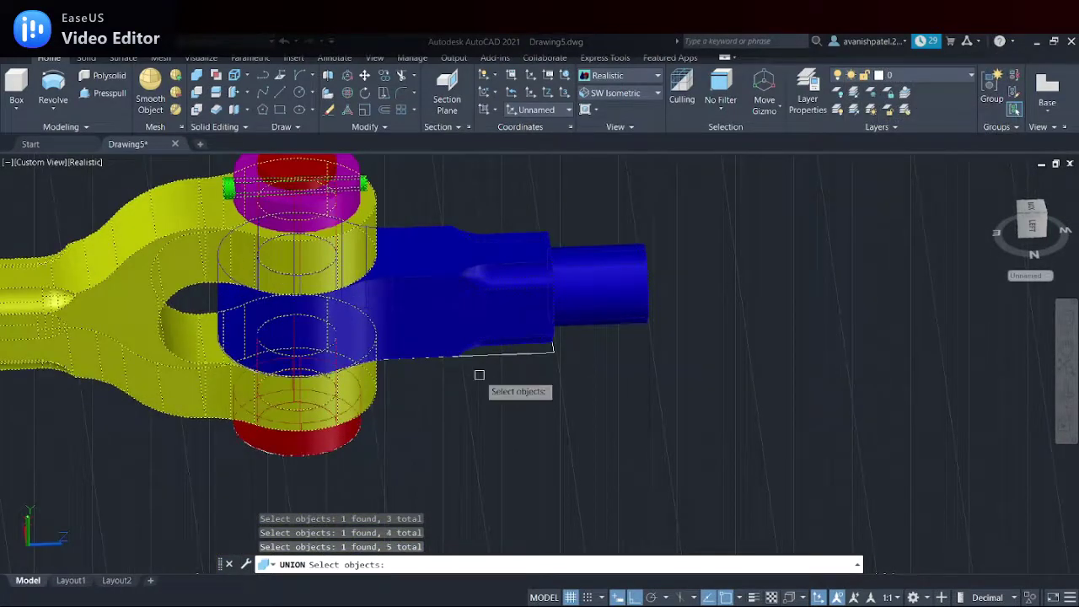
pyautogui.press('Return')
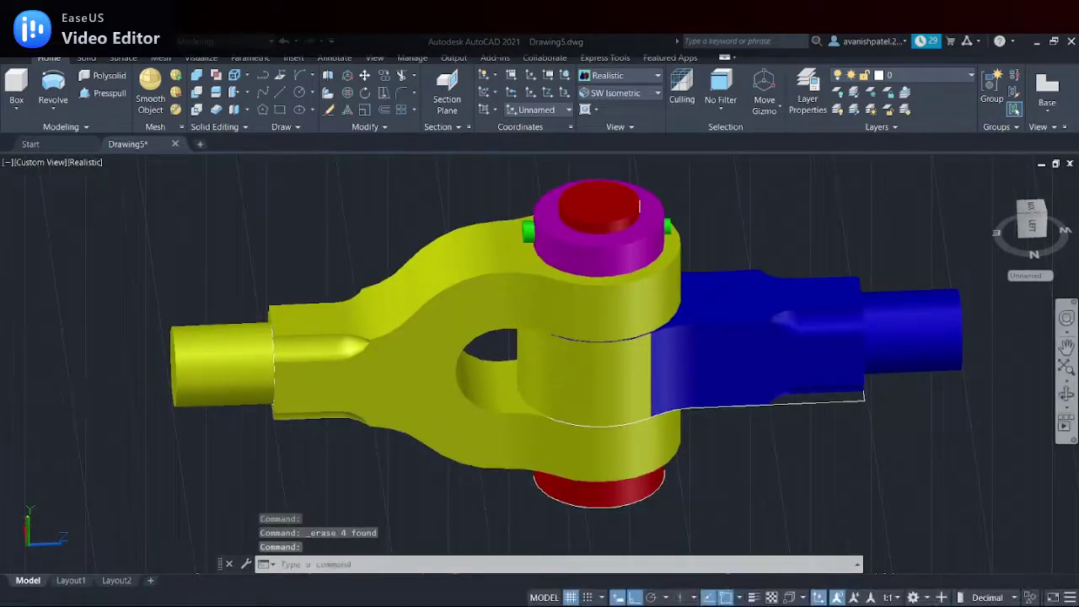
# Orbit the coloured joint to a straight side view with the pin vertical
pyautogui.click(1067, 395)
pyautogui.moveTo(506, 337)
pyautogui.mouseDown()
pyautogui.moveTo(476, 361)
pyautogui.moveTo(740, 362)
pyautogui.moveTo(837, 264)
pyautogui.mouseUp()
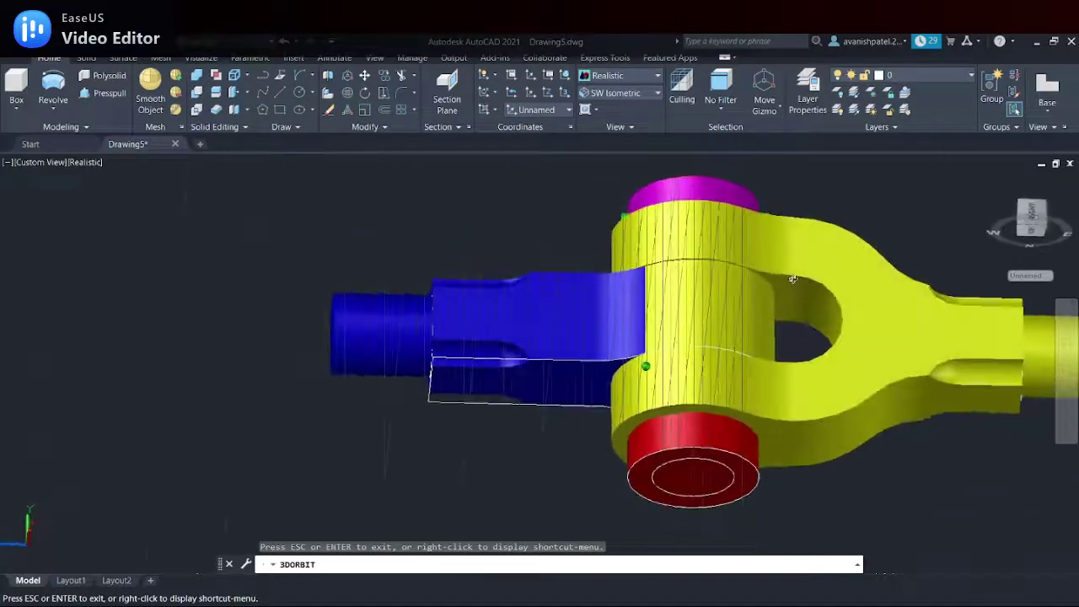
pyautogui.moveTo(837, 264)
pyautogui.mouseDown()
pyautogui.moveTo(994, 238)
pyautogui.moveTo(883, 293)
pyautogui.moveTo(496, 306)
pyautogui.mouseUp()
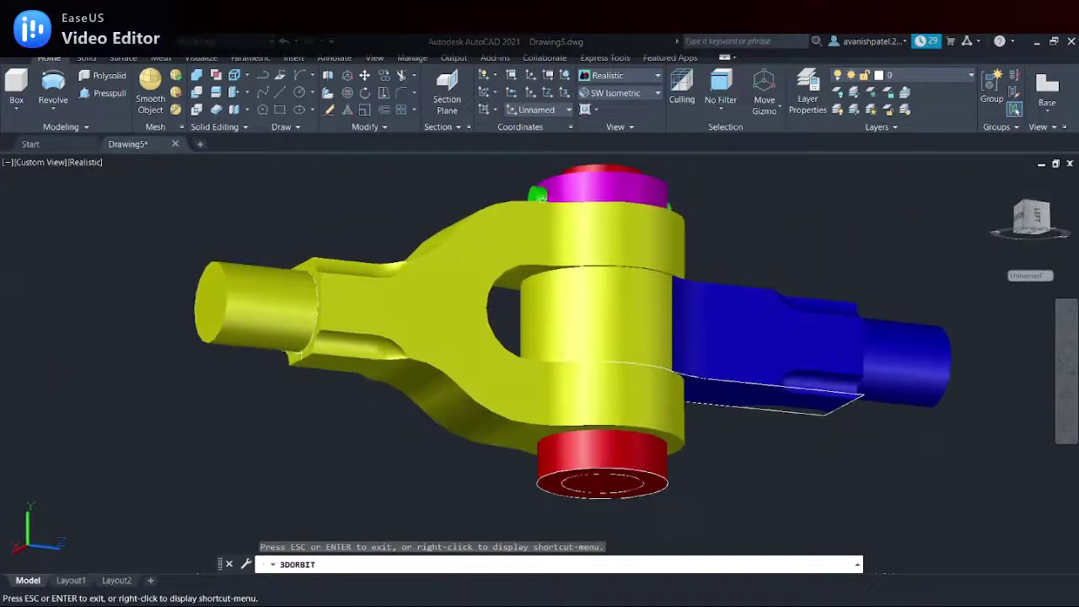